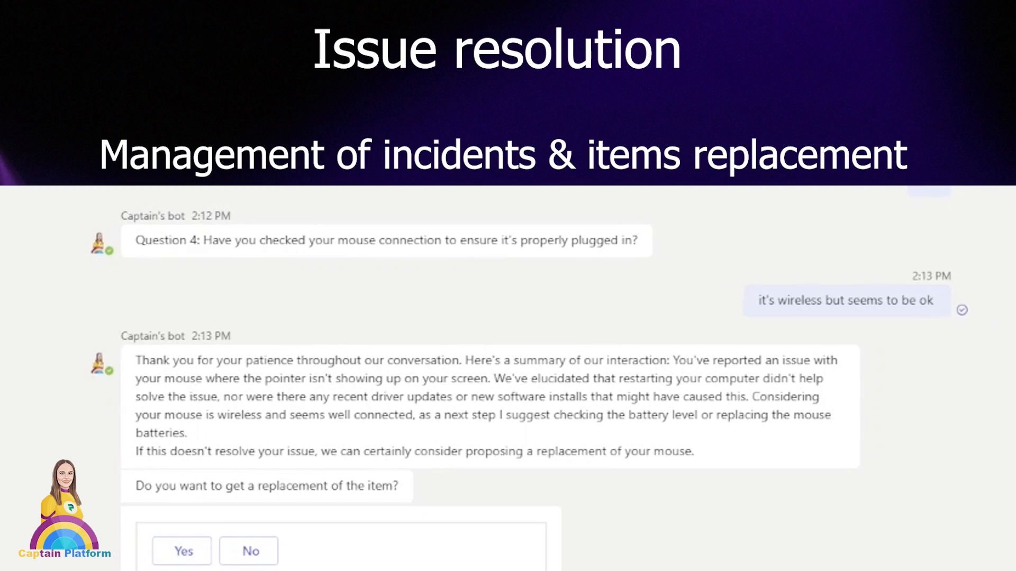
{"action": "left_click", "coordinate": [170, 551]}
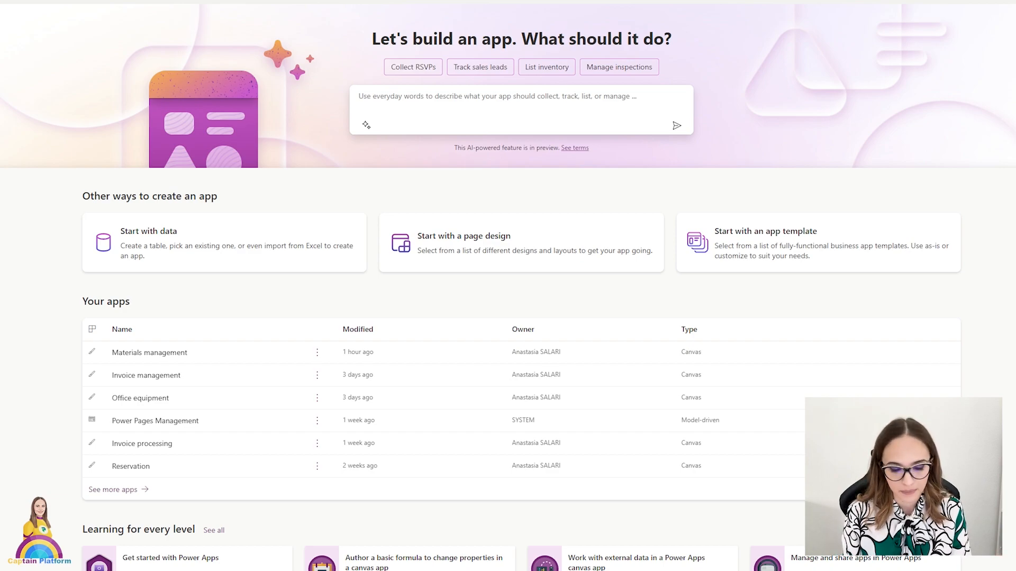
Generate a new app from the description "app for office equipment management".
{"action": "left_click", "coordinate": [405, 101]}
{"action": "type", "text": "app for d"}
{"action": "type", "text": "ffice equipment management"}
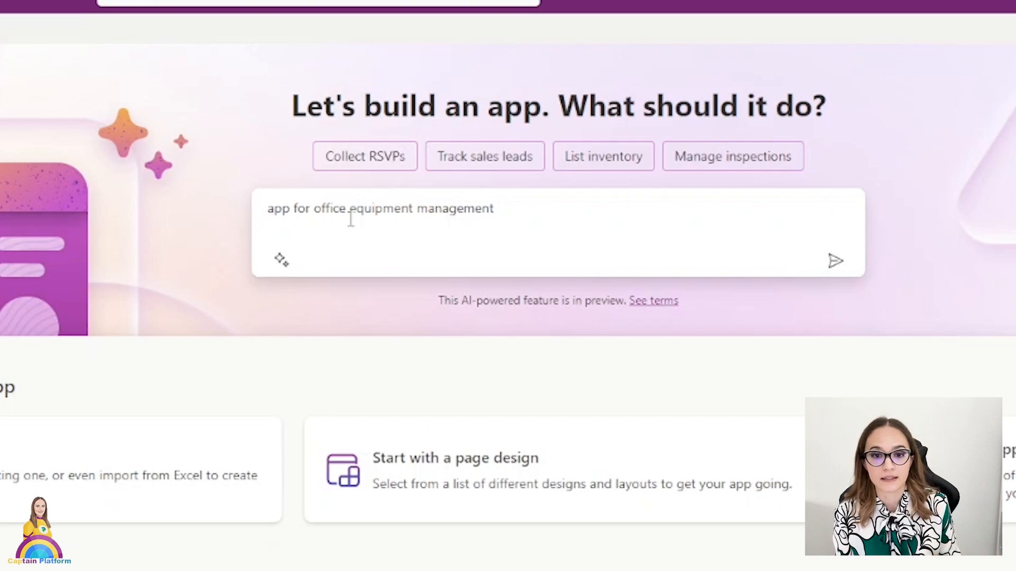
{"action": "left_click", "coordinate": [834, 264]}
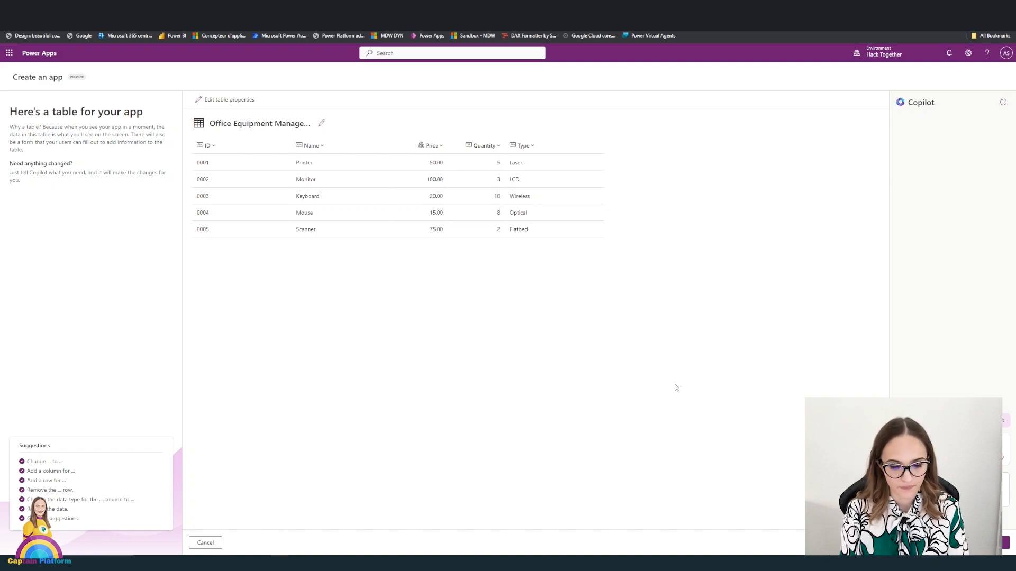
Ask Copilot to "add the date of purchase of the item" to the table and check the new column's options.
{"action": "left_click", "coordinate": [937, 478]}
{"action": "type", "text": "add the date"}
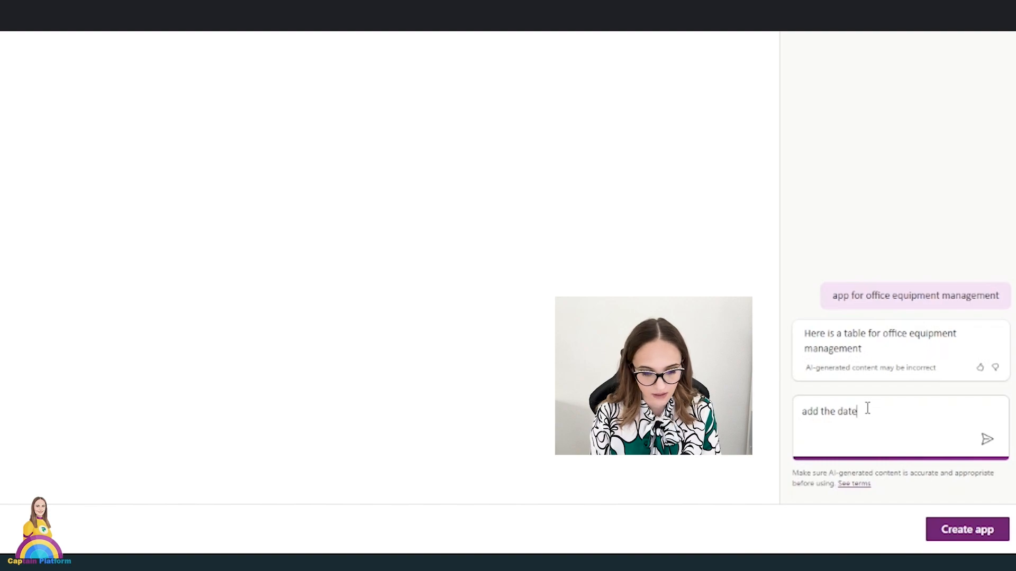
{"action": "type", "text": " of pur"}
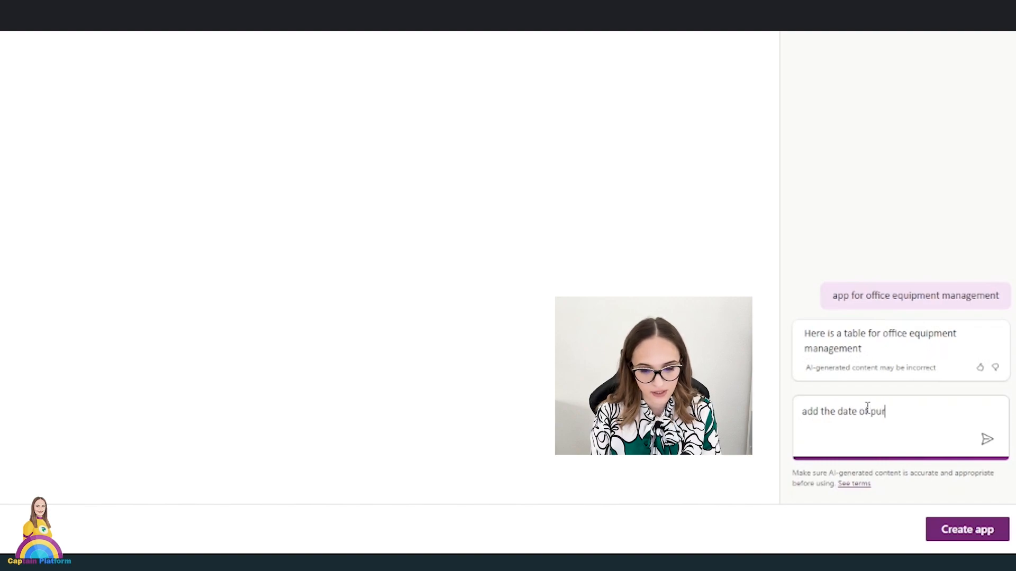
{"action": "type", "text": "chase of the item"}
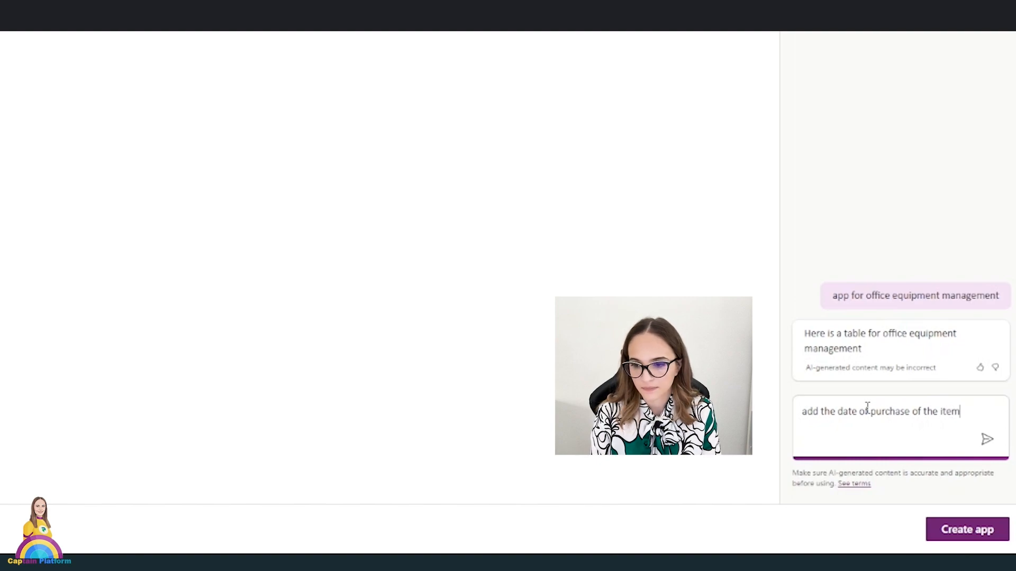
{"action": "key", "text": "Return"}
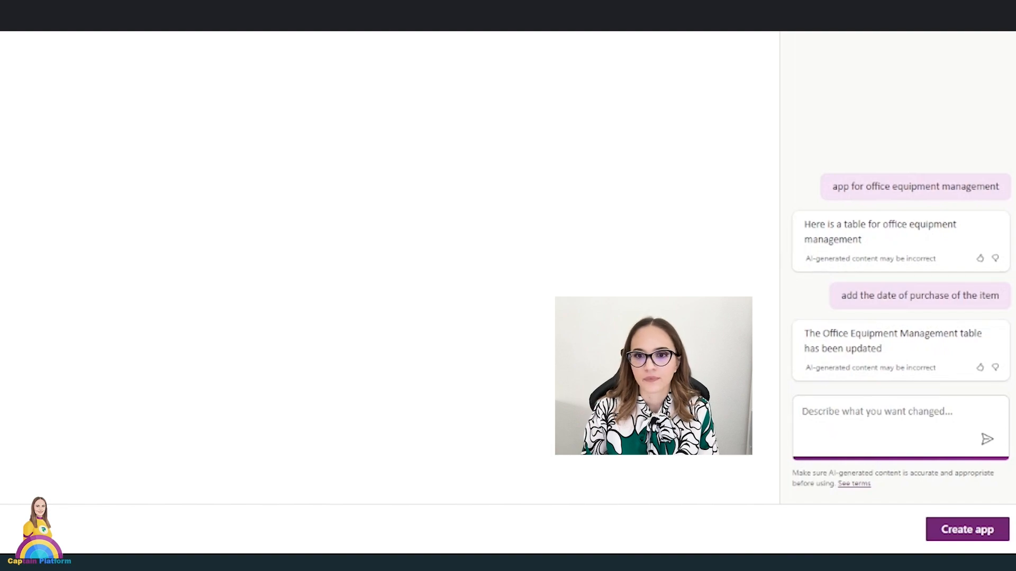
{"action": "left_click", "coordinate": [631, 148]}
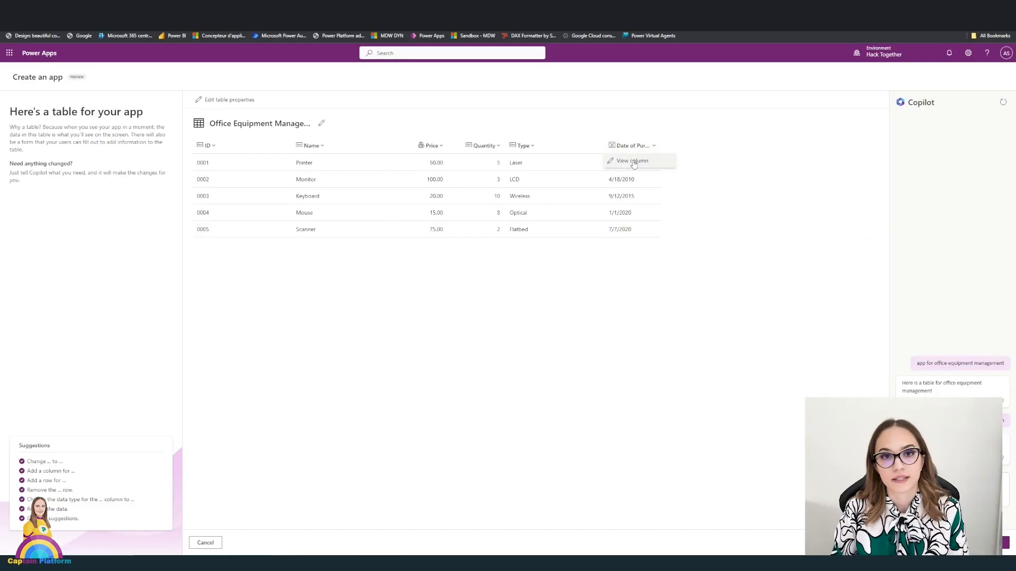
{"action": "left_click", "coordinate": [670, 313]}
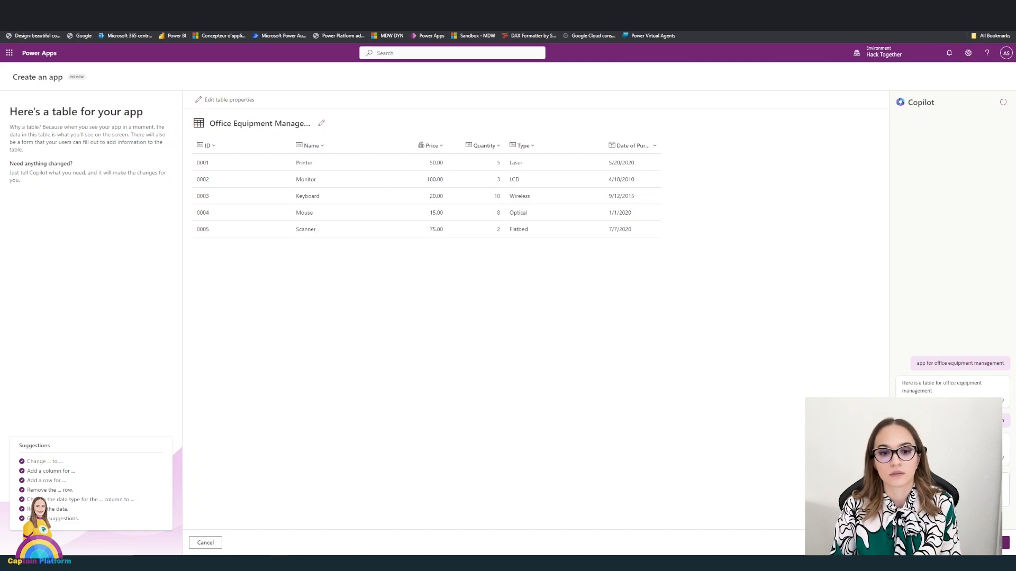
Create the app from the generated table and skip the Studio welcome message.
{"action": "left_click", "coordinate": [989, 543]}
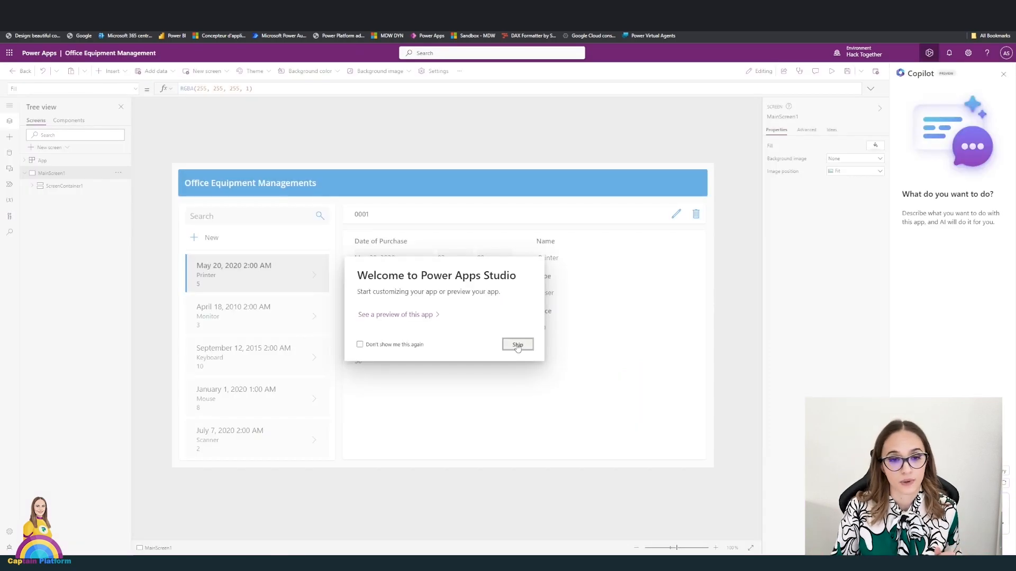
{"action": "left_click", "coordinate": [517, 345]}
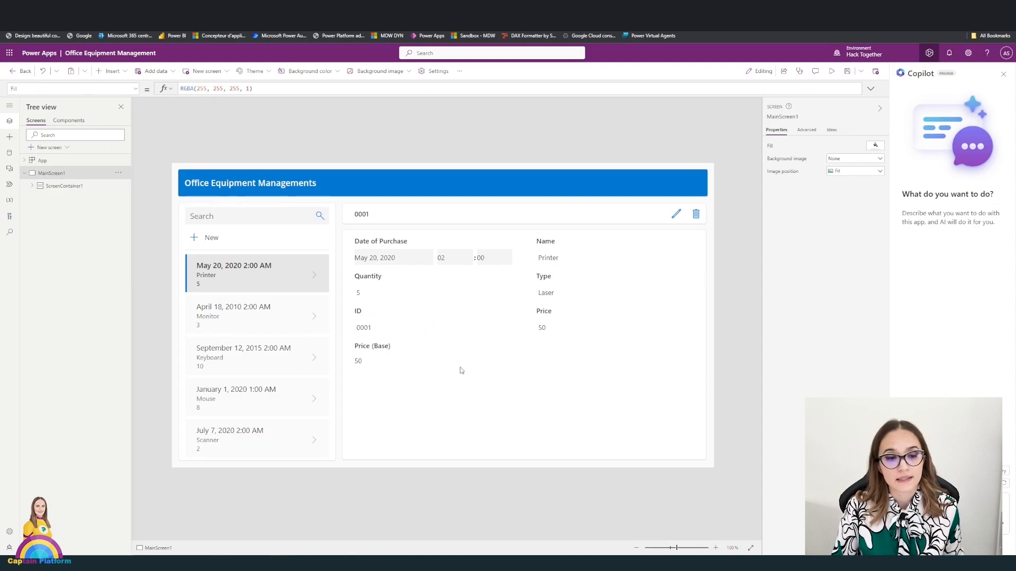
Preview the app, change the Printer record's quantity to 4, save the record and return to editing the app.
{"action": "left_click", "coordinate": [831, 71]}
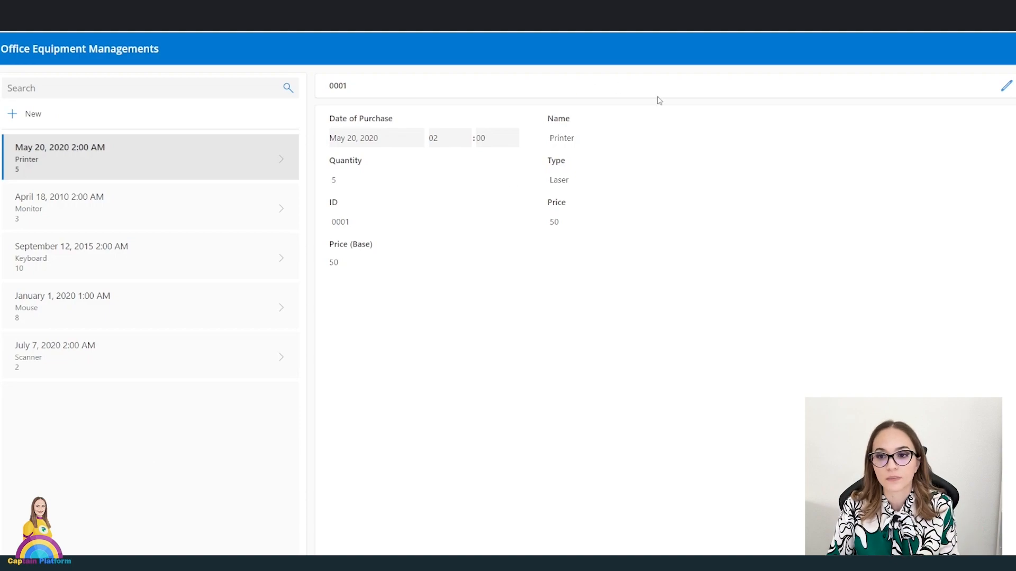
{"action": "left_click", "coordinate": [1006, 87]}
{"action": "double_click", "coordinate": [333, 185]}
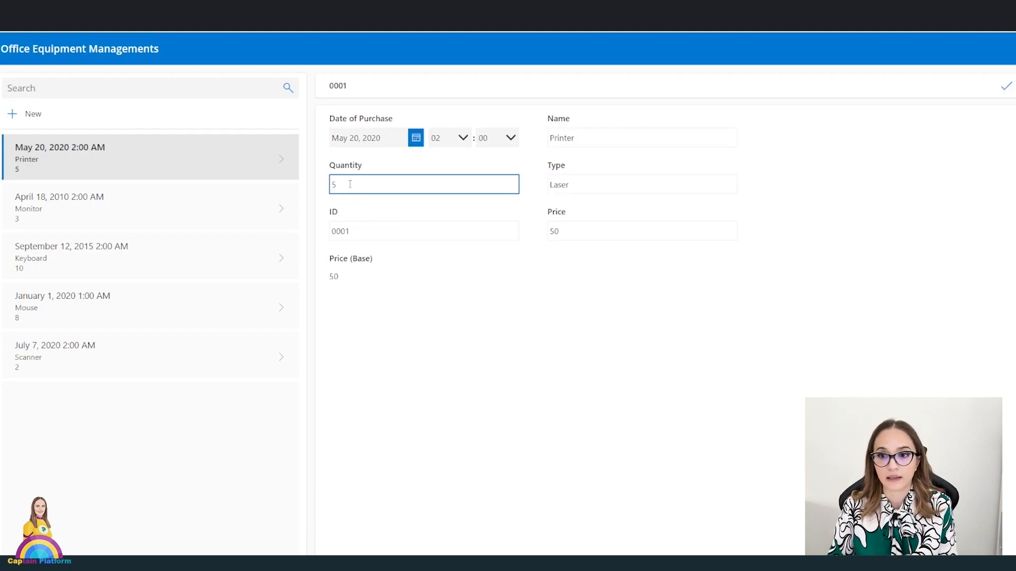
{"action": "type", "text": "4"}
{"action": "left_click", "coordinate": [1003, 90]}
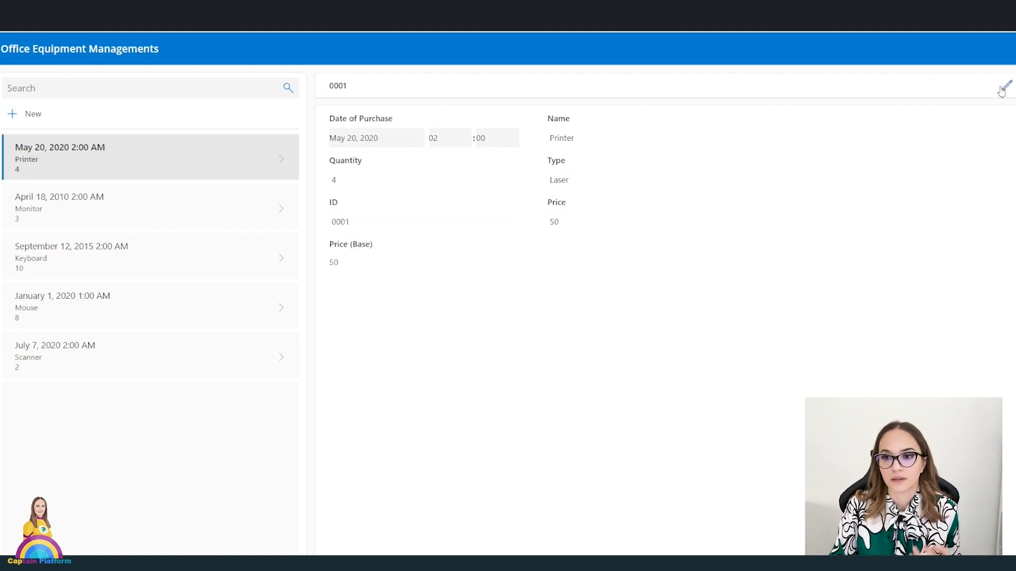
{"action": "left_click", "coordinate": [868, 77]}
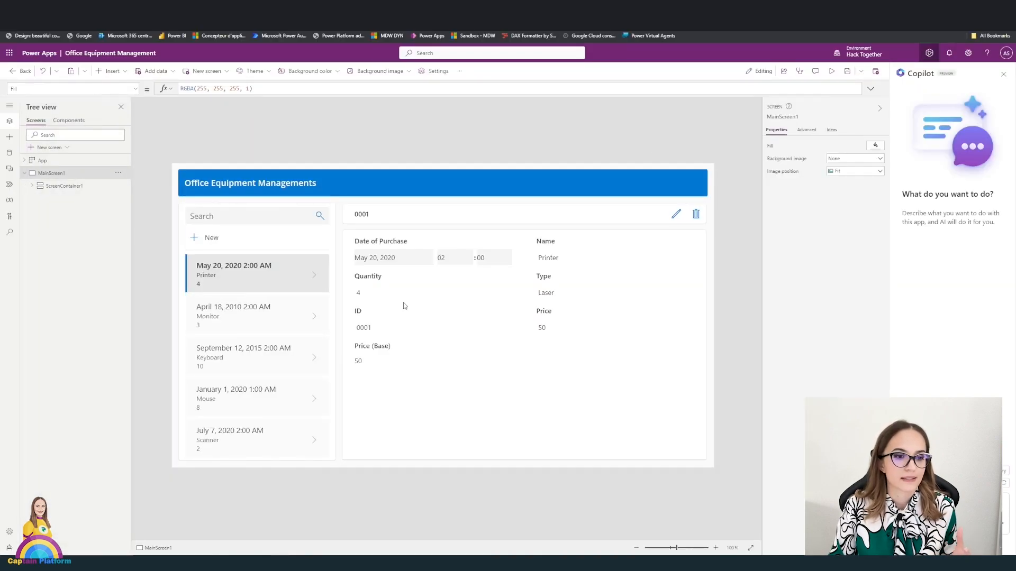
Change the Text formula of the selected record's title label to use the record's Name instead of its ID.
{"action": "left_click", "coordinate": [374, 218]}
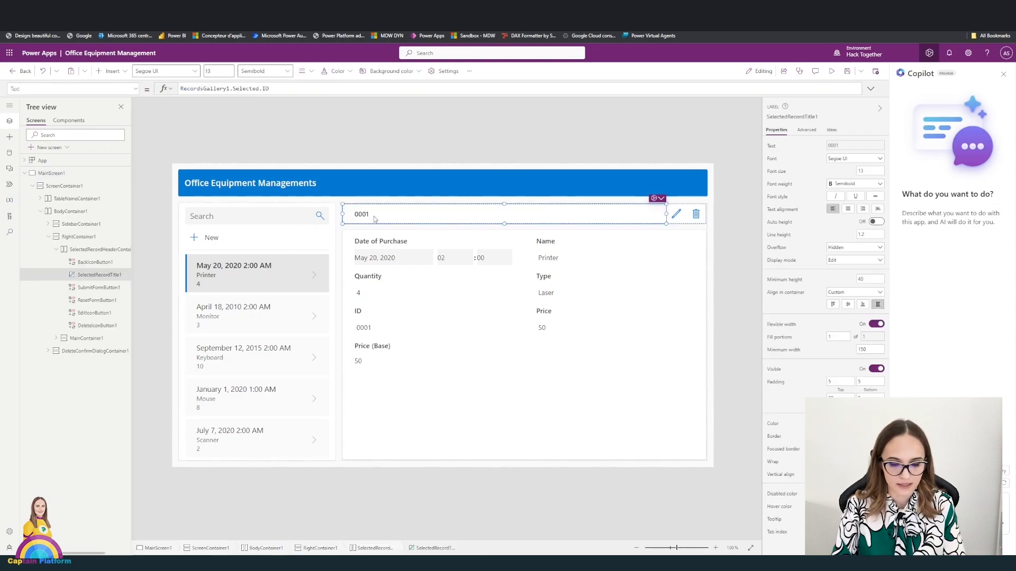
{"action": "left_click", "coordinate": [270, 89]}
{"action": "key", "text": "BackSpace"}
{"action": "key", "text": "BackSpace"}
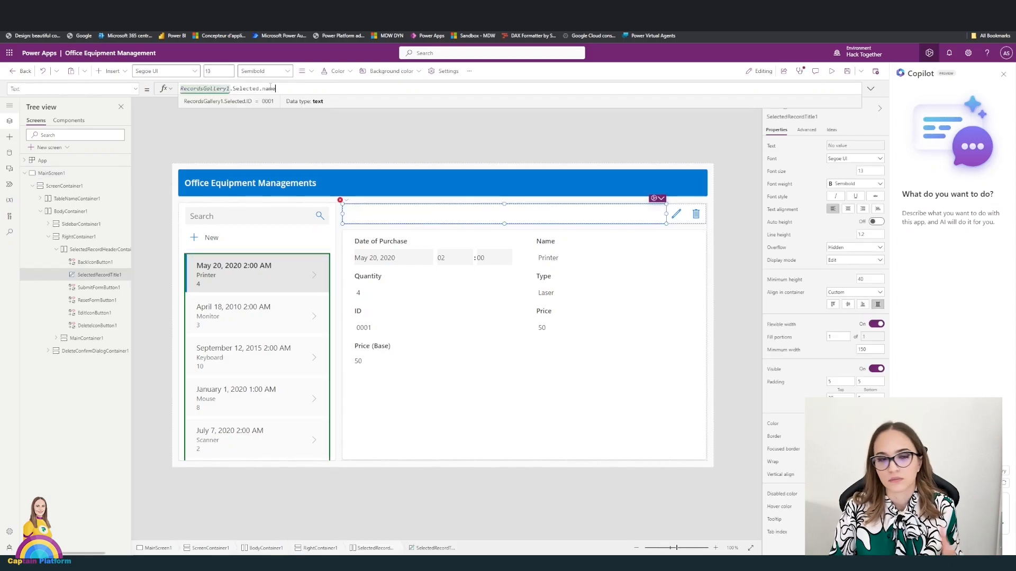
{"action": "type", "text": "name"}
{"action": "left_click", "coordinate": [267, 99]}
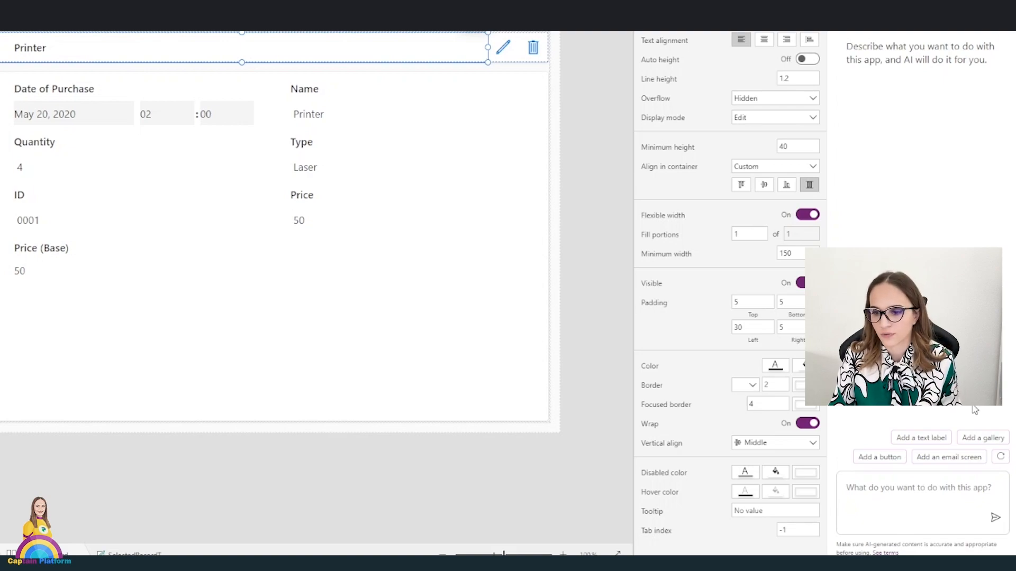
Ask Copilot to add an email screen using its suggested prompt.
{"action": "left_click", "coordinate": [942, 459]}
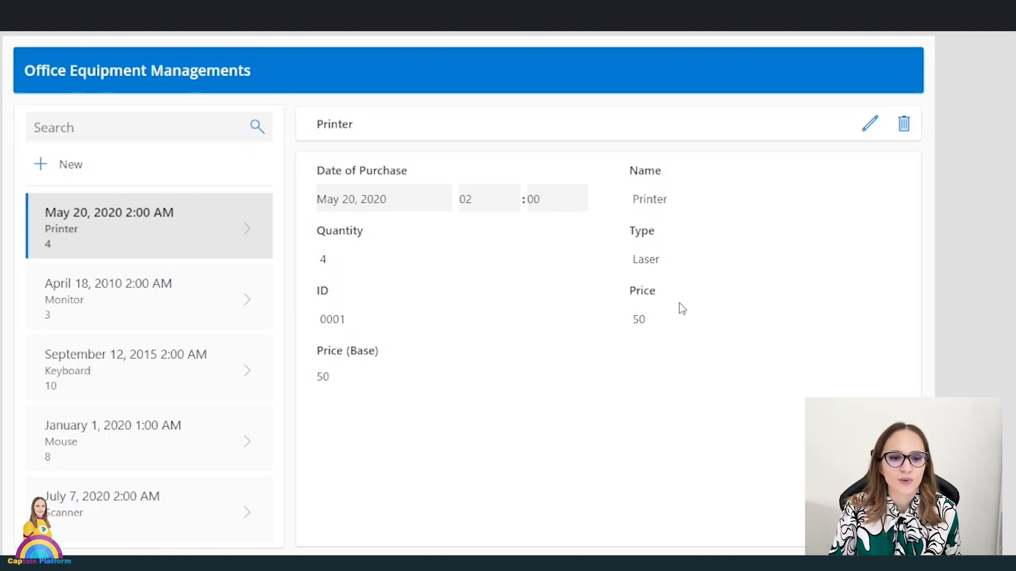
Request conditional formatting ideas for the Quantity value field with the prompt "color in red if value = 0 otherwise color in white".
{"action": "left_click", "coordinate": [355, 262]}
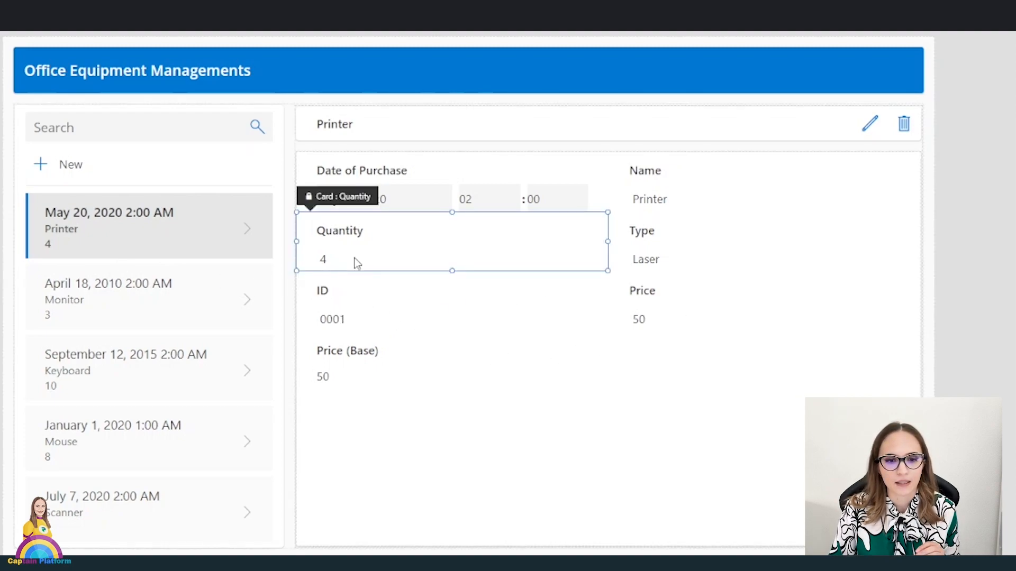
{"action": "left_click", "coordinate": [354, 259]}
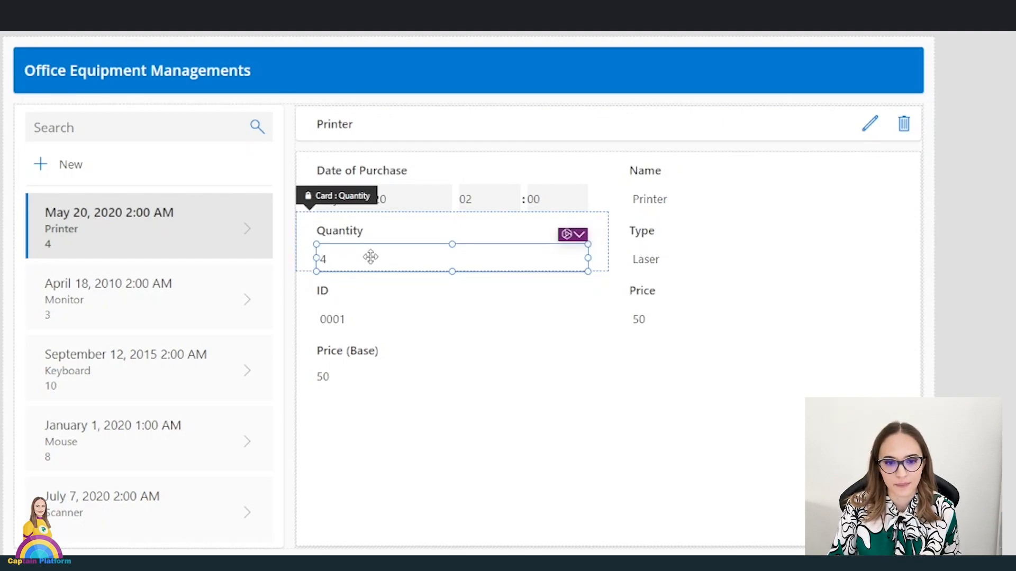
{"action": "left_click", "coordinate": [568, 236]}
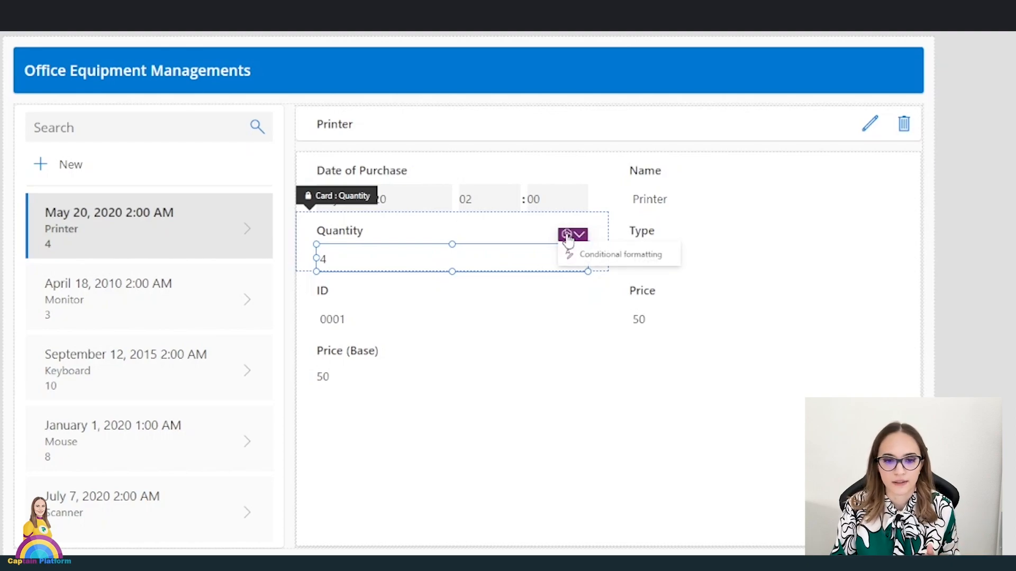
{"action": "left_click", "coordinate": [582, 254]}
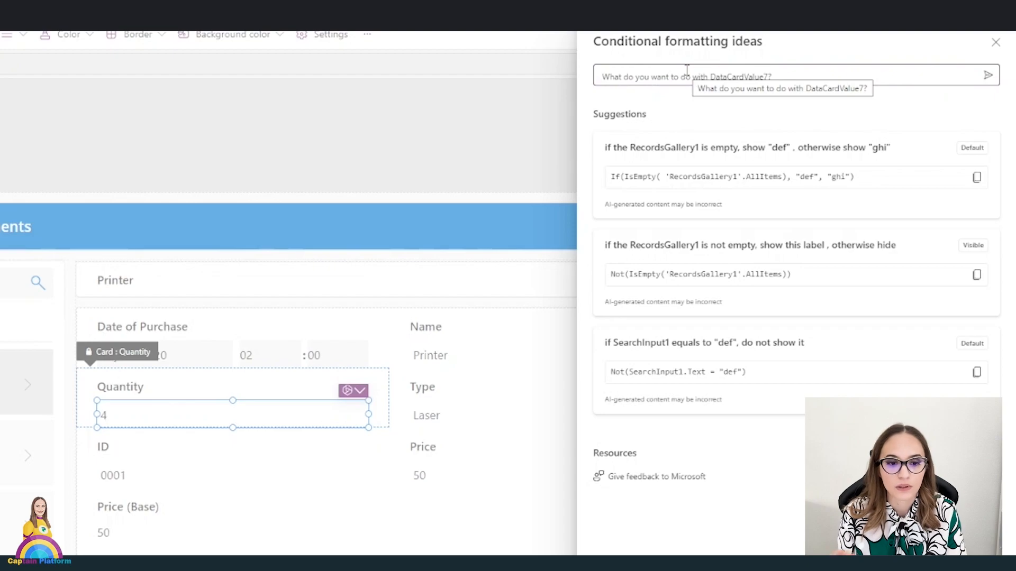
{"action": "left_click", "coordinate": [687, 75]}
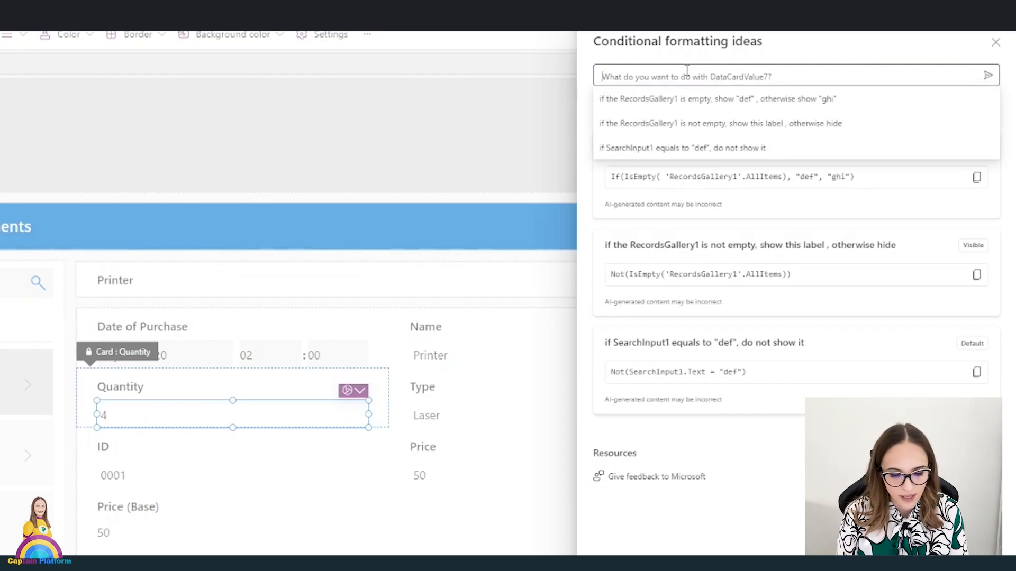
{"action": "type", "text": "color i"}
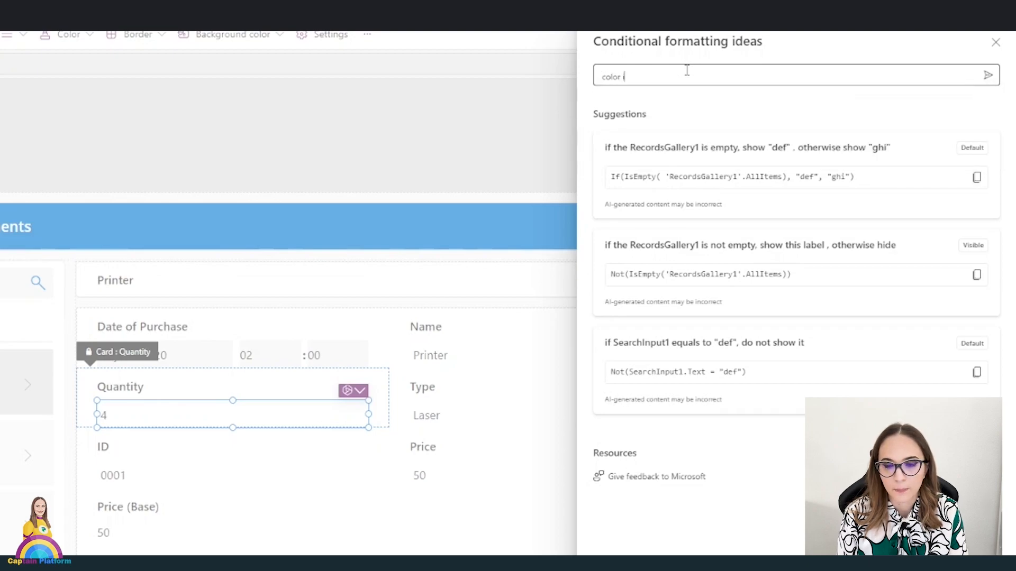
{"action": "type", "text": "n red if"}
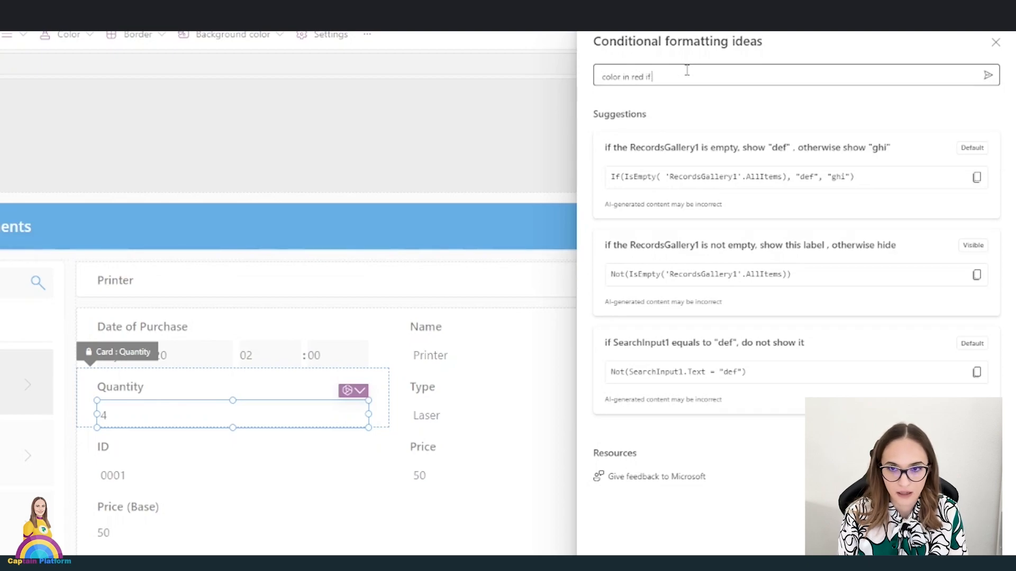
{"action": "type", "text": " value =  "}
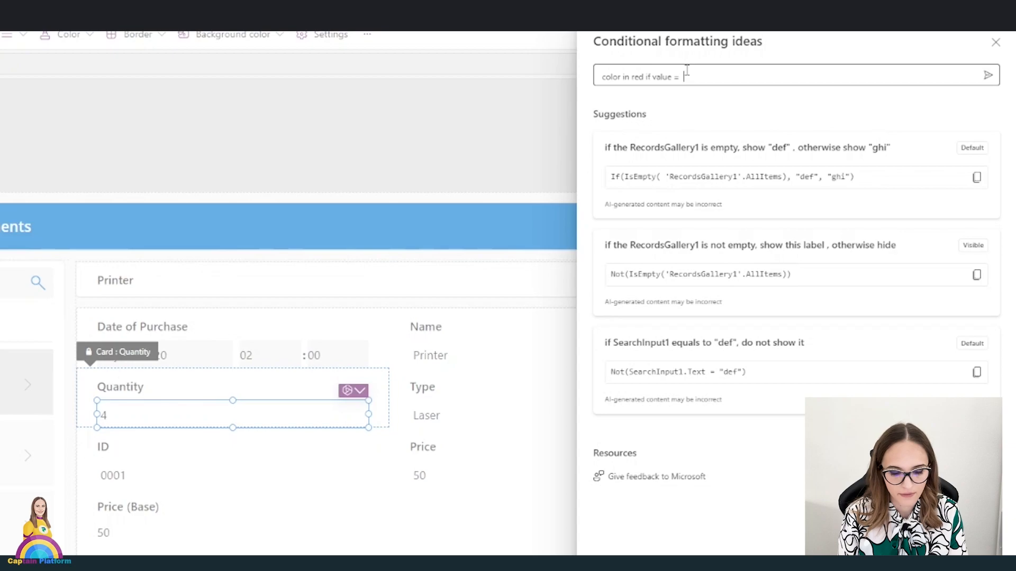
{"action": "type", "text": "0 otherwise"}
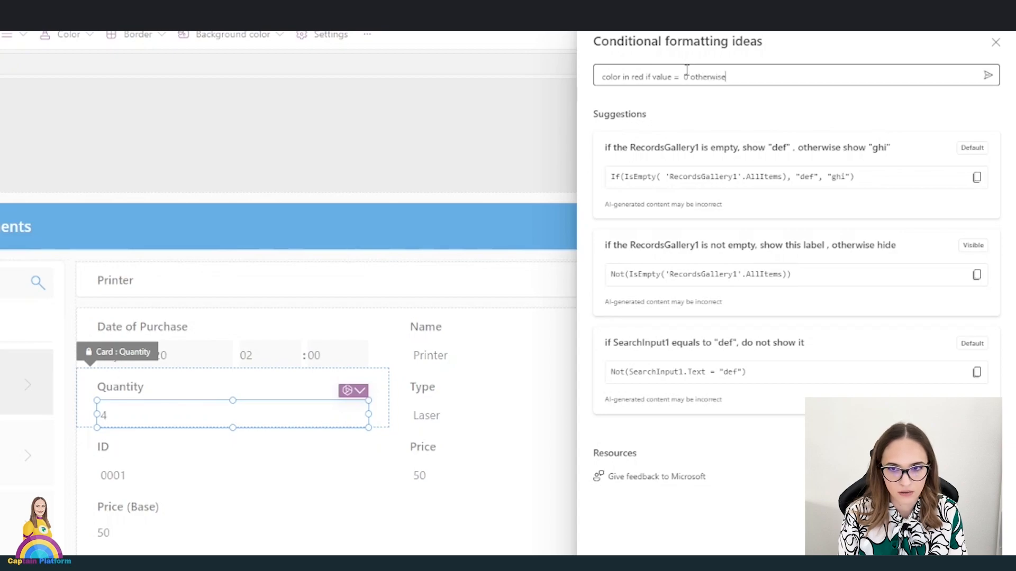
{"action": "type", "text": " color in white"}
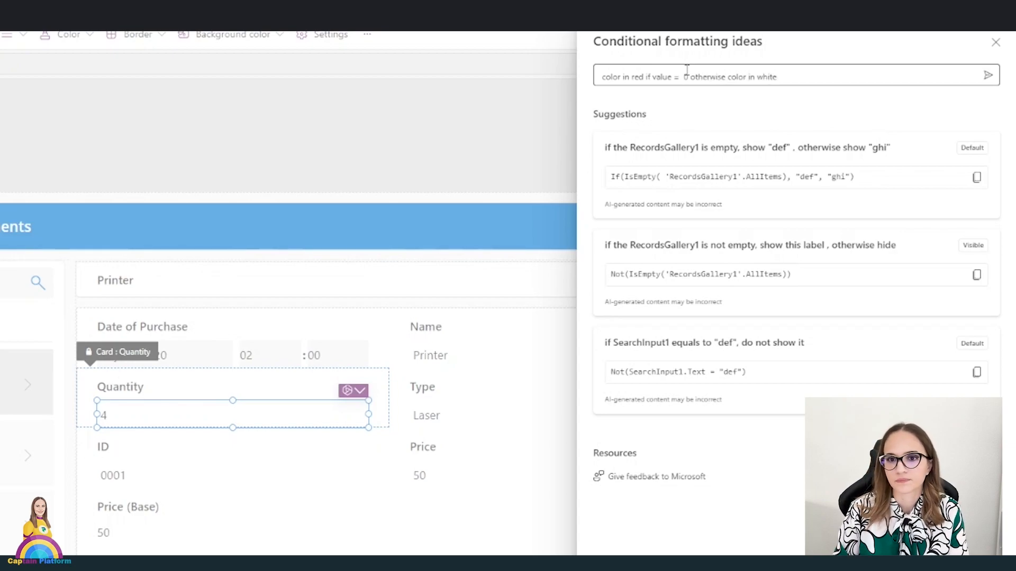
{"action": "key", "text": "Return"}
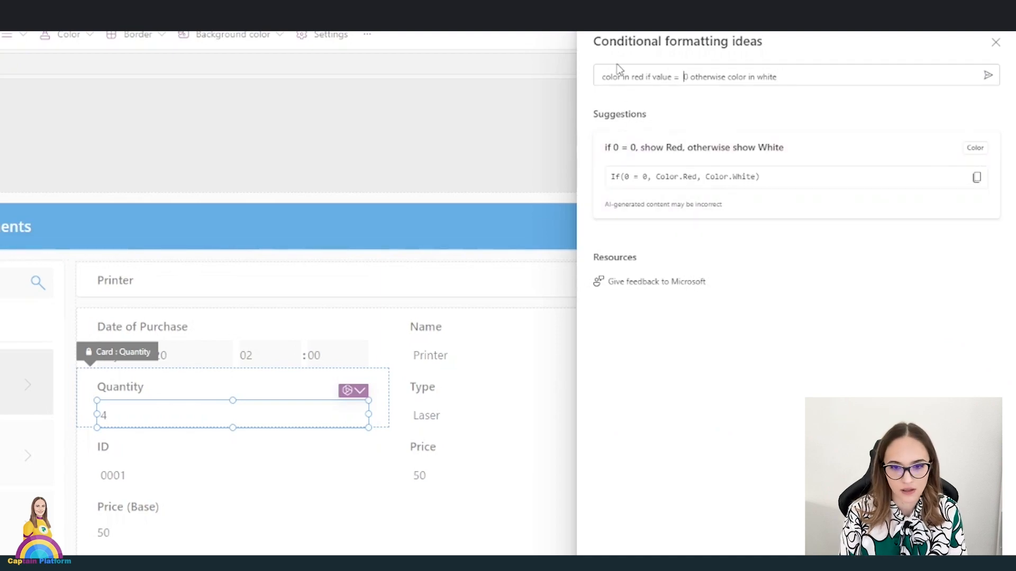
Replace "value" with "datacardvalue7" in the conditional formatting prompt and resubmit it.
{"action": "double_click", "coordinate": [661, 77]}
{"action": "type", "text": "datacardvaue"}
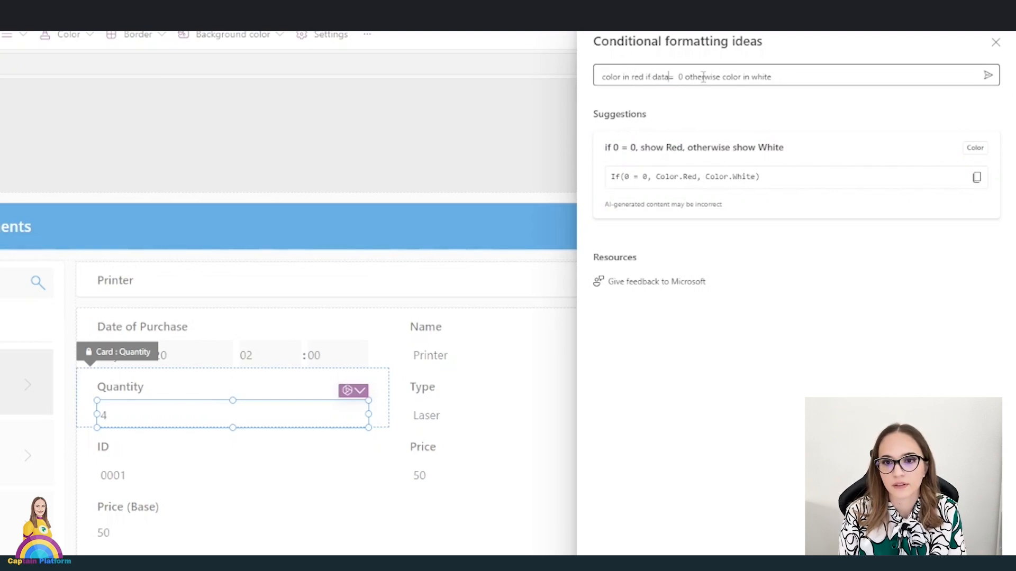
{"action": "type", "text": "5"}
{"action": "key", "text": "BackSpace"}
{"action": "key", "text": "BackSpace"}
{"action": "key", "text": "BackSpace"}
{"action": "type", "text": "lu"}
{"action": "type", "text": "e1"}
{"action": "key", "text": "Return"}
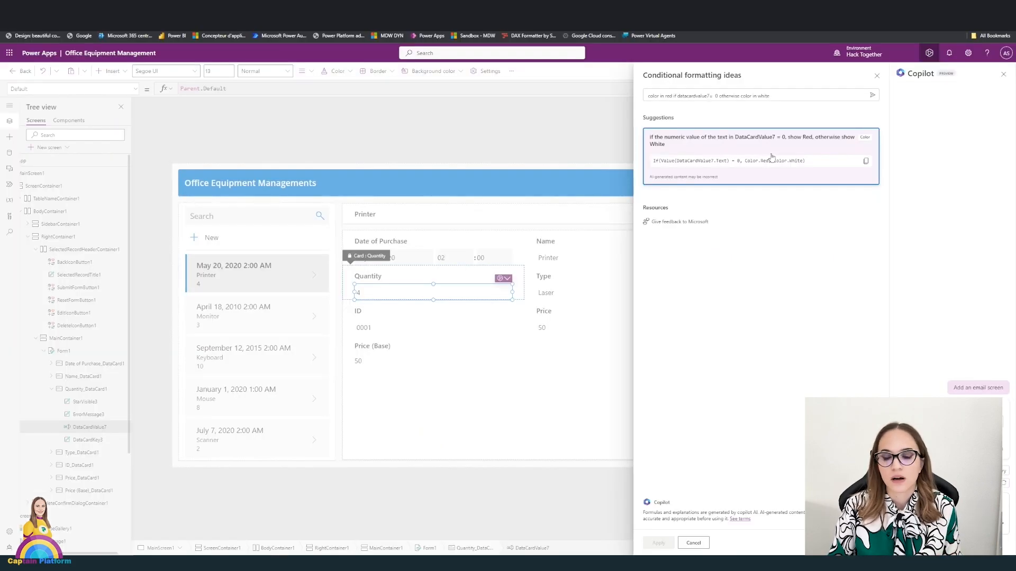
Apply the suggested formula that colors DataCardValue7 red at 0 and otherwise white, and display the field's Color property.
{"action": "left_click", "coordinate": [771, 157]}
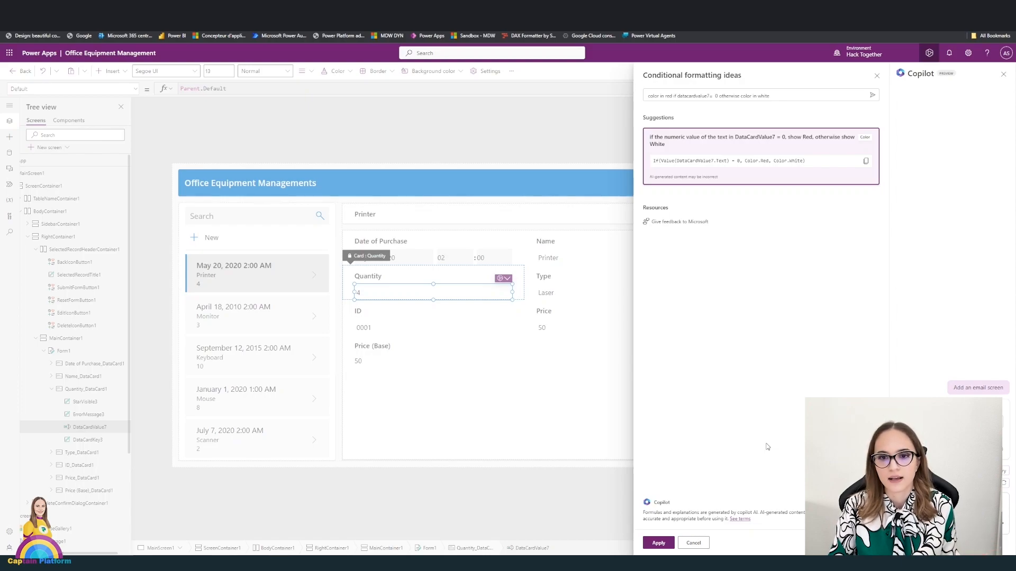
{"action": "left_click", "coordinate": [658, 543]}
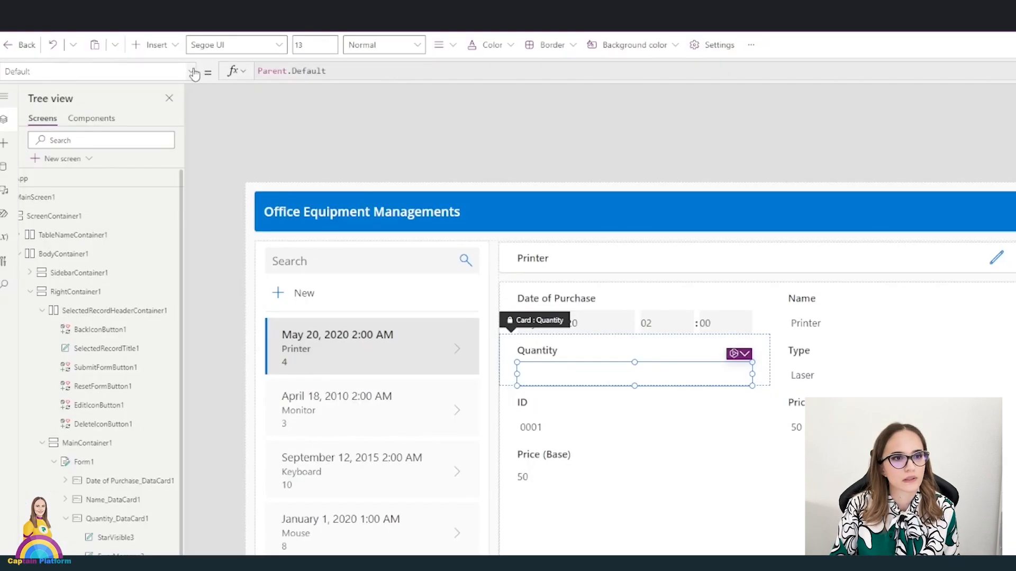
{"action": "left_click", "coordinate": [136, 88]}
{"action": "left_click", "coordinate": [61, 257]}
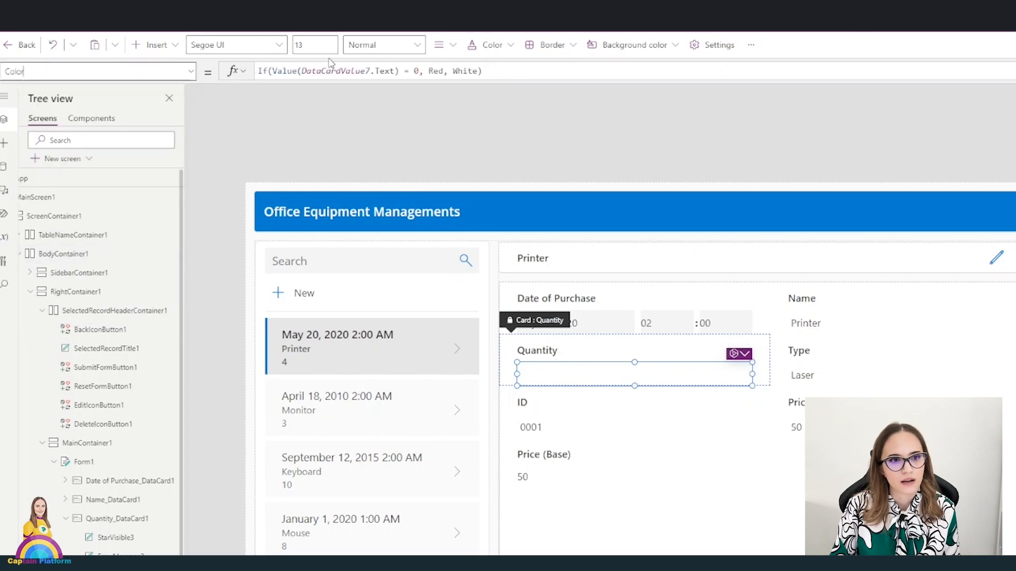
Change the Quantity color formula's else value to Color.Black and test it in the preview by setting the Printer's quantity to 0.
{"action": "left_click", "coordinate": [428, 70]}
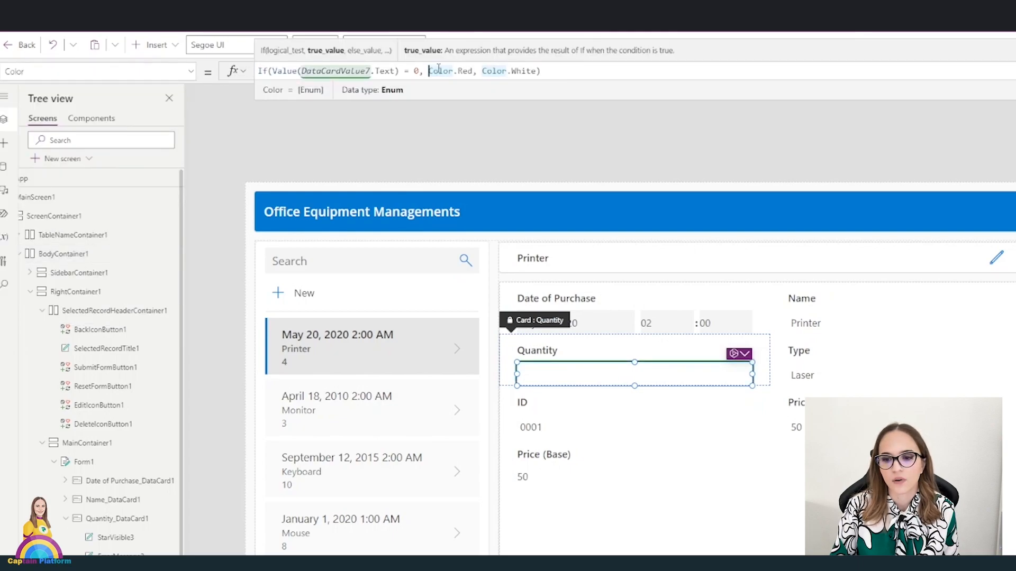
{"action": "double_click", "coordinate": [527, 74]}
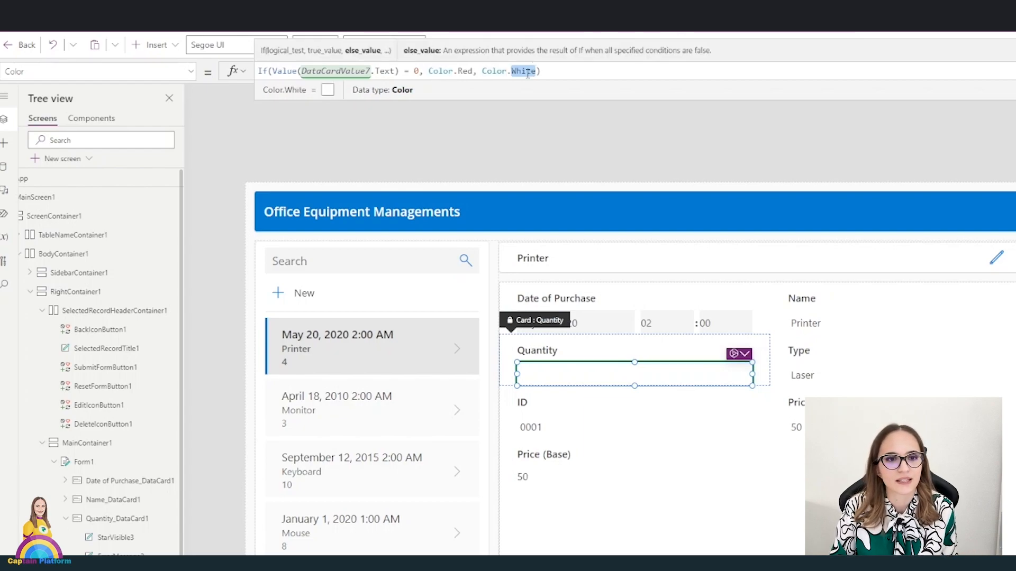
{"action": "type", "text": "bla"}
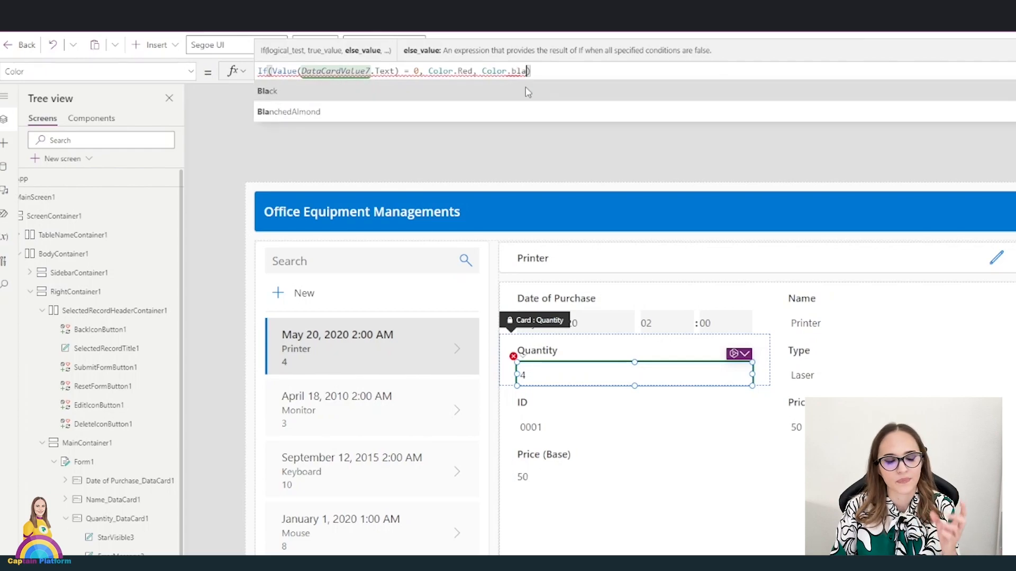
{"action": "left_click", "coordinate": [528, 93]}
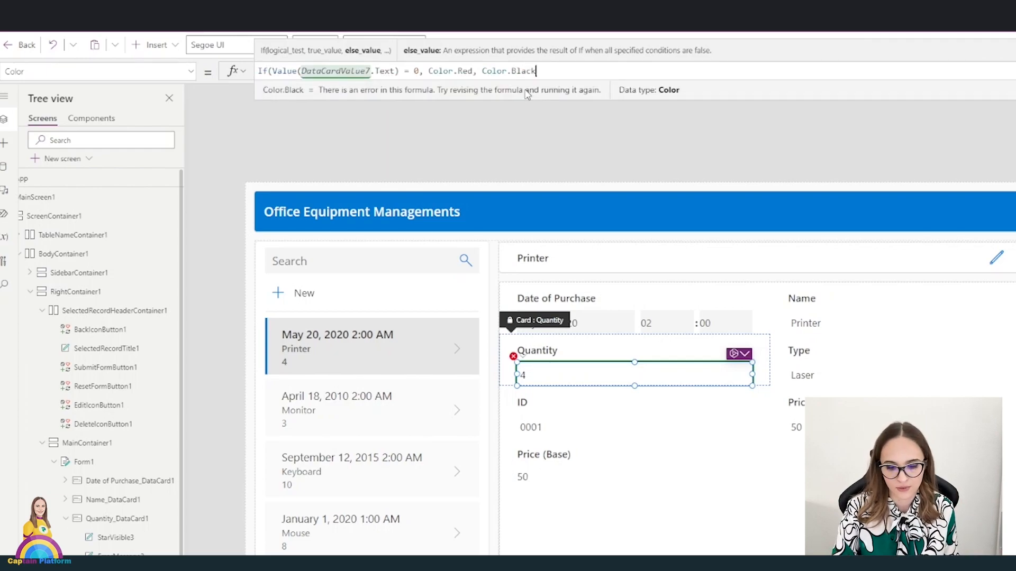
{"action": "type", "text": ")"}
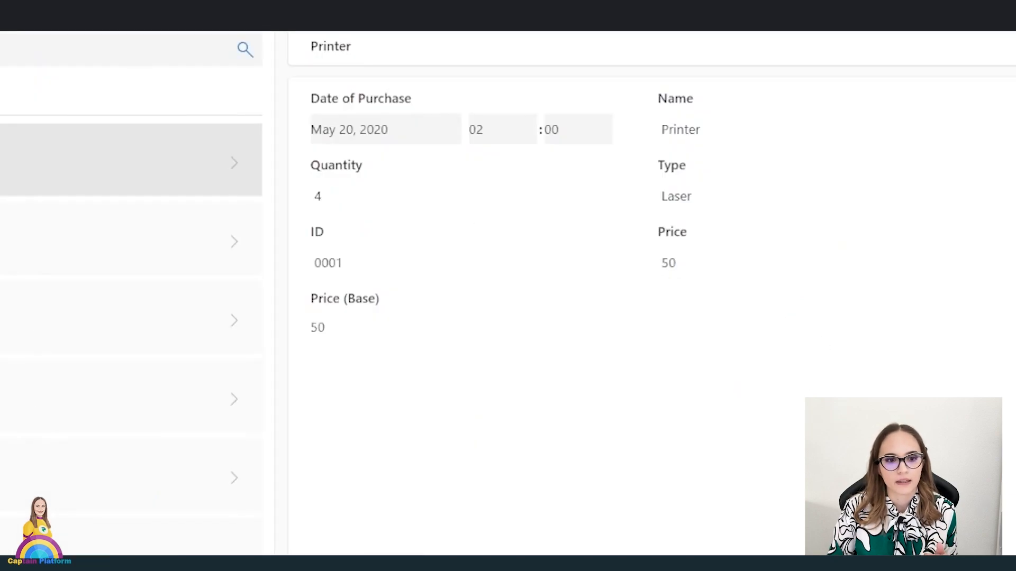
{"action": "left_click_drag", "start_coordinate": [339, 214], "coordinate": [277, 213]}
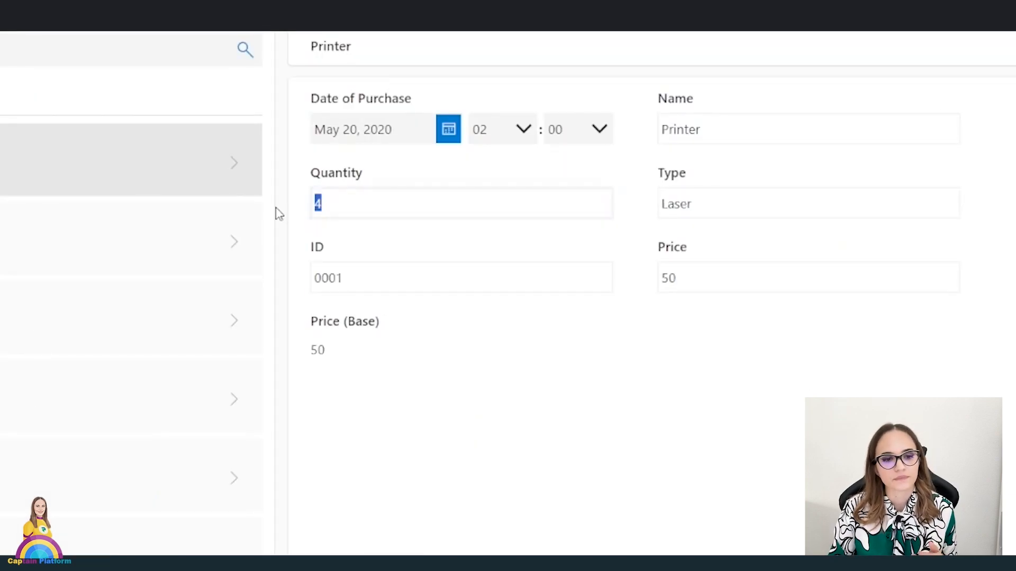
{"action": "type", "text": "0"}
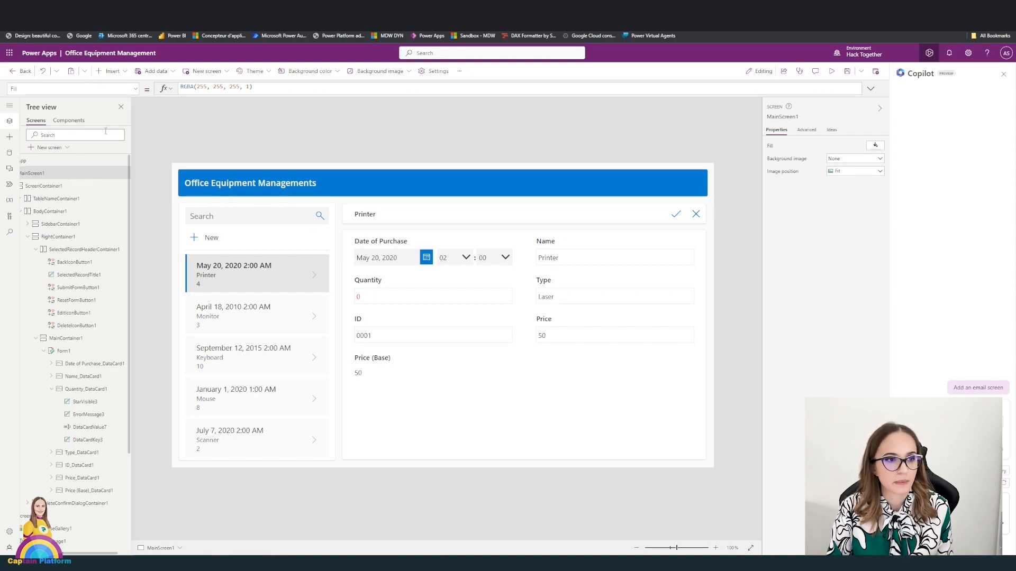
Insert a Copilot control on a new blank screen and connect it to the Office Equipment Managements data source.
{"action": "left_click", "coordinate": [49, 147]}
{"action": "left_click", "coordinate": [56, 201]}
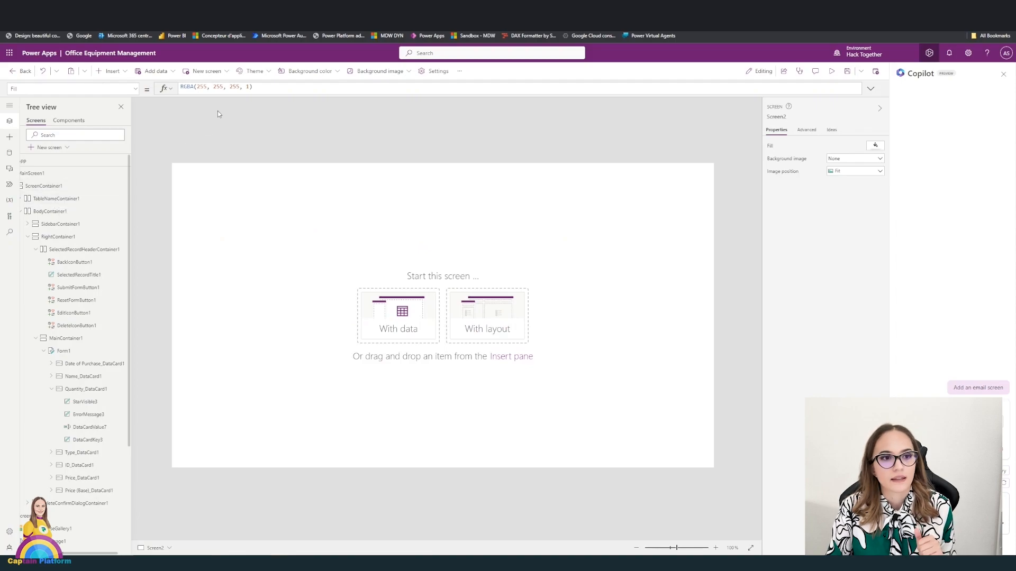
{"action": "left_click", "coordinate": [109, 71]}
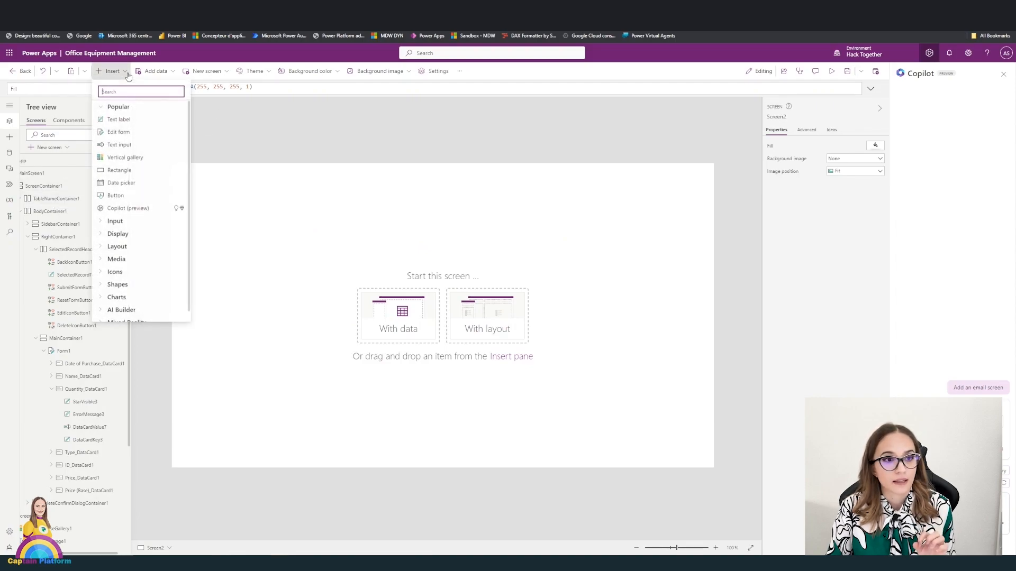
{"action": "left_click", "coordinate": [125, 210]}
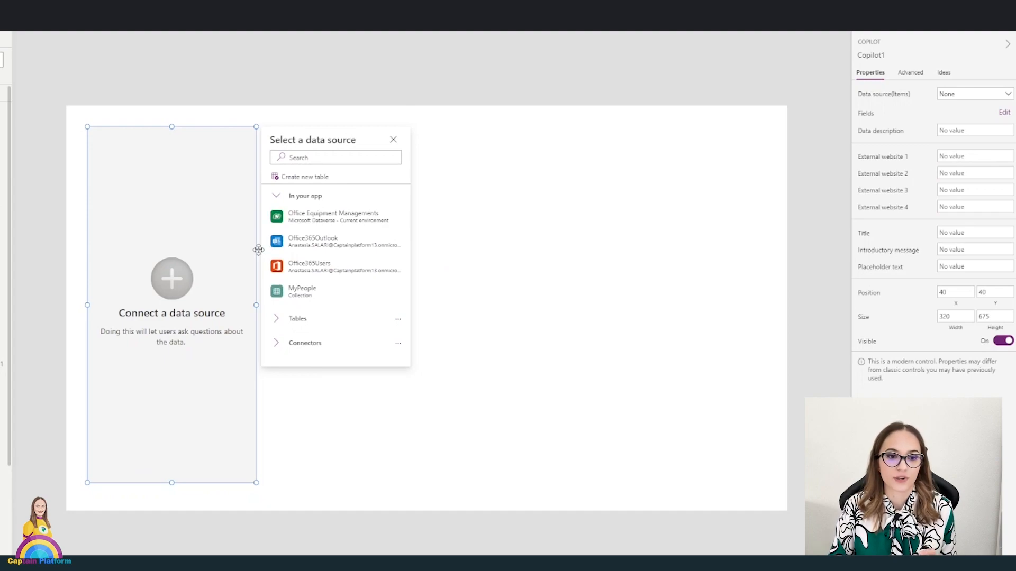
{"action": "left_click", "coordinate": [311, 221]}
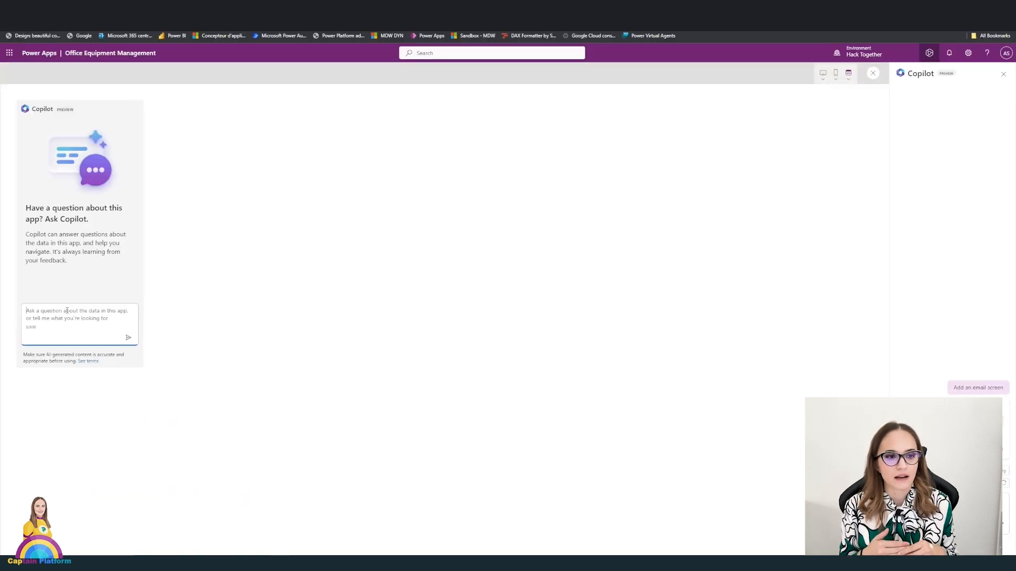
Ask the Copilot control in the app preview "how many items do we have?".
{"action": "left_click", "coordinate": [67, 310]}
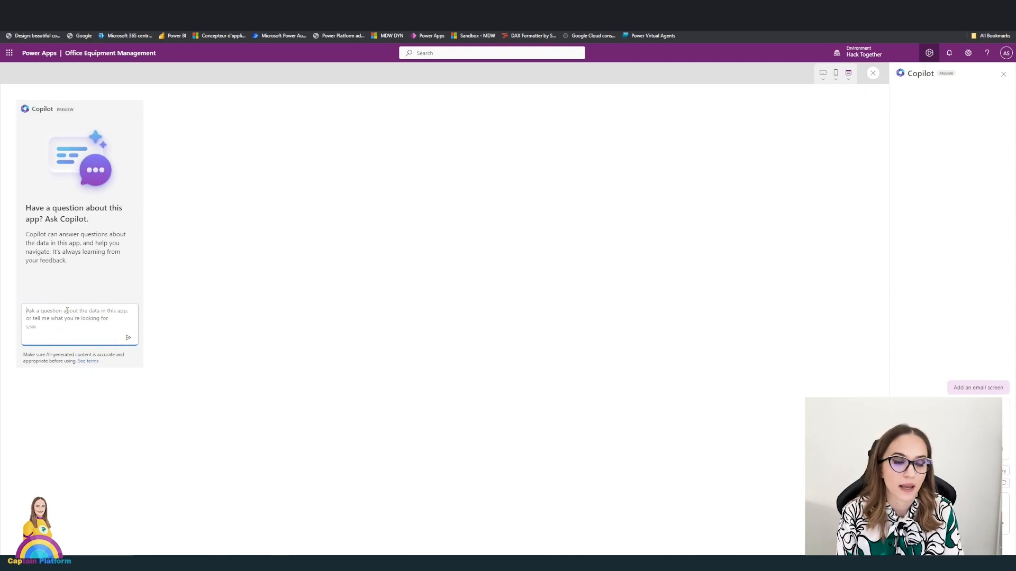
{"action": "type", "text": "h"}
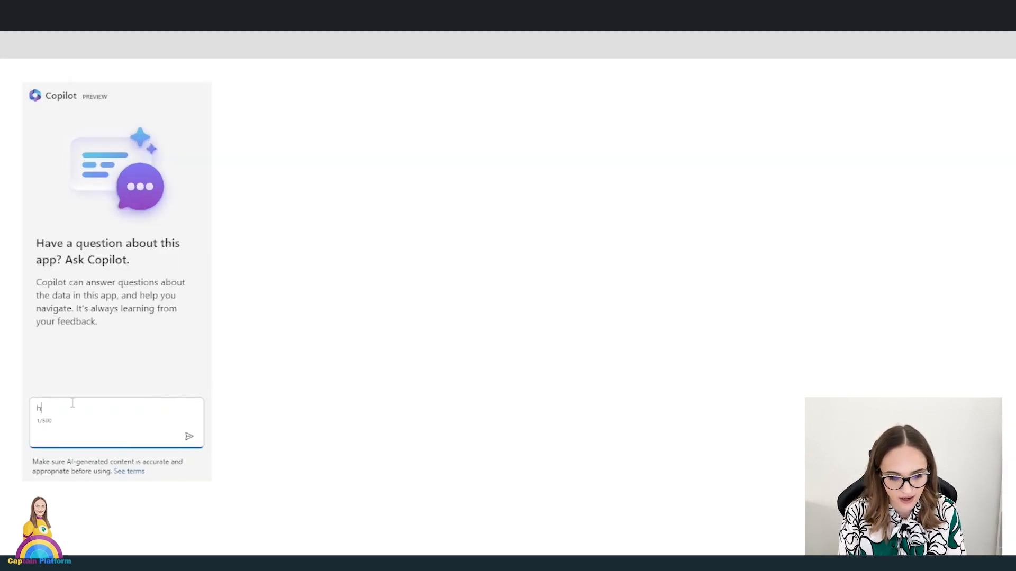
{"action": "type", "text": "ow many items to"}
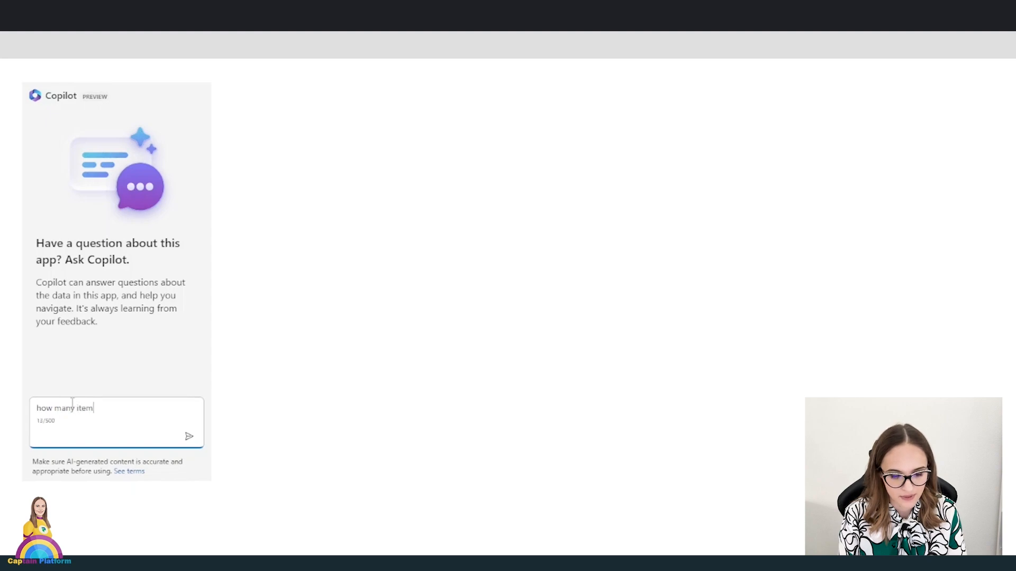
{"action": "key", "text": "BackSpace"}
{"action": "key", "text": "BackSpace"}
{"action": "type", "text": "do we have?"}
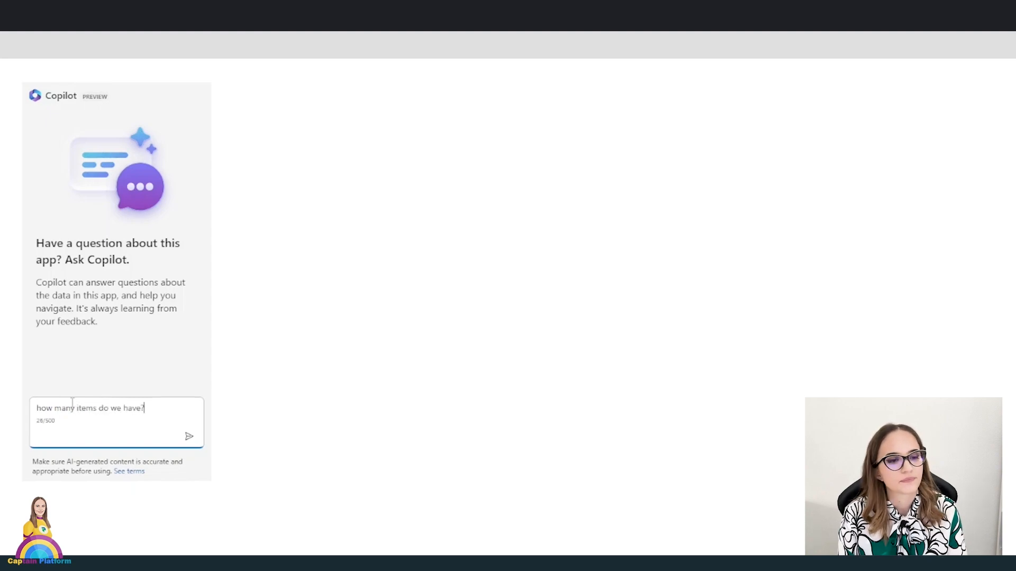
{"action": "key", "text": "Return"}
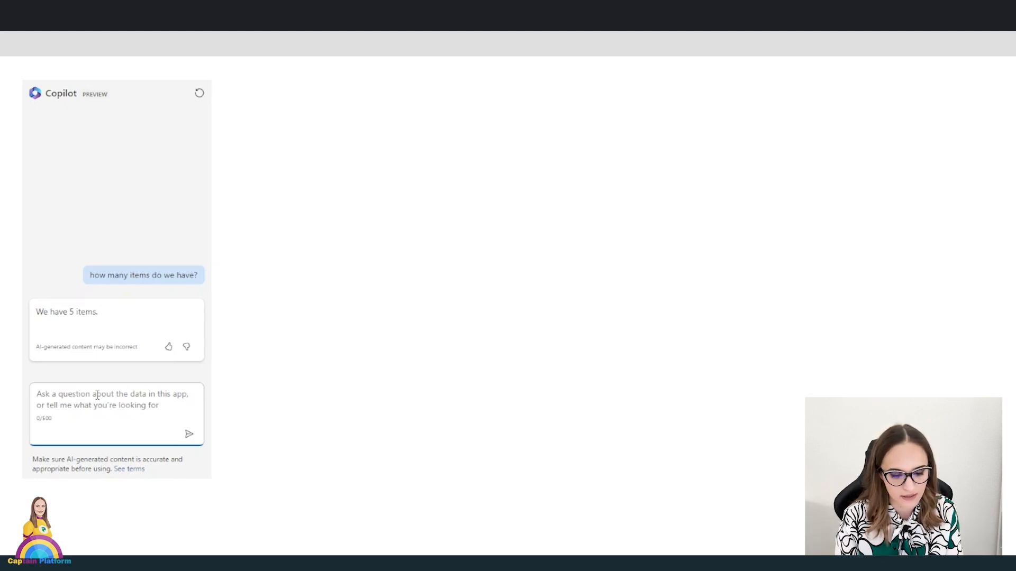
Ask the Copilot control when the last time was that an item was purchased.
{"action": "type", "text": "what is th"}
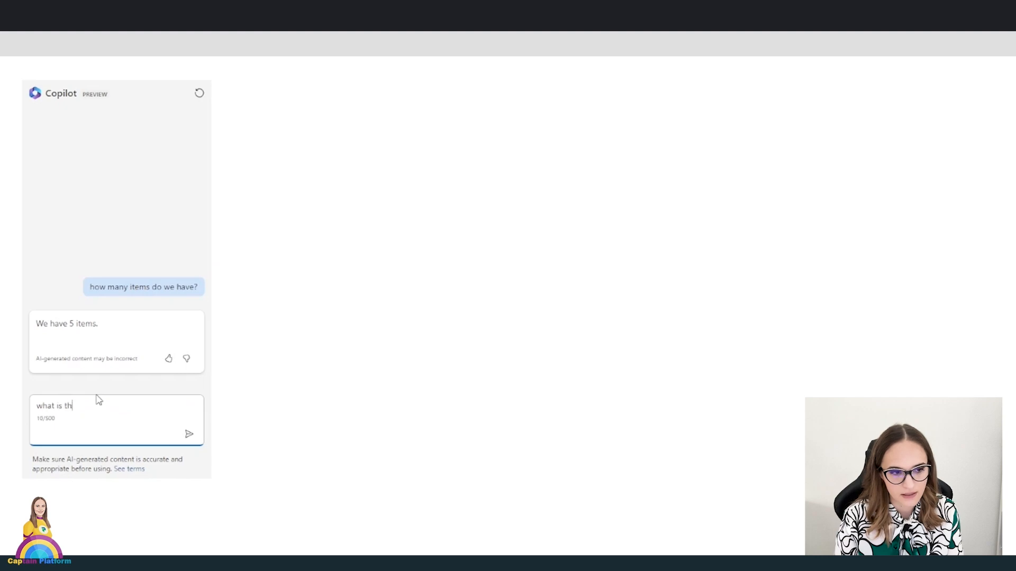
{"action": "type", "text": "e last time we"}
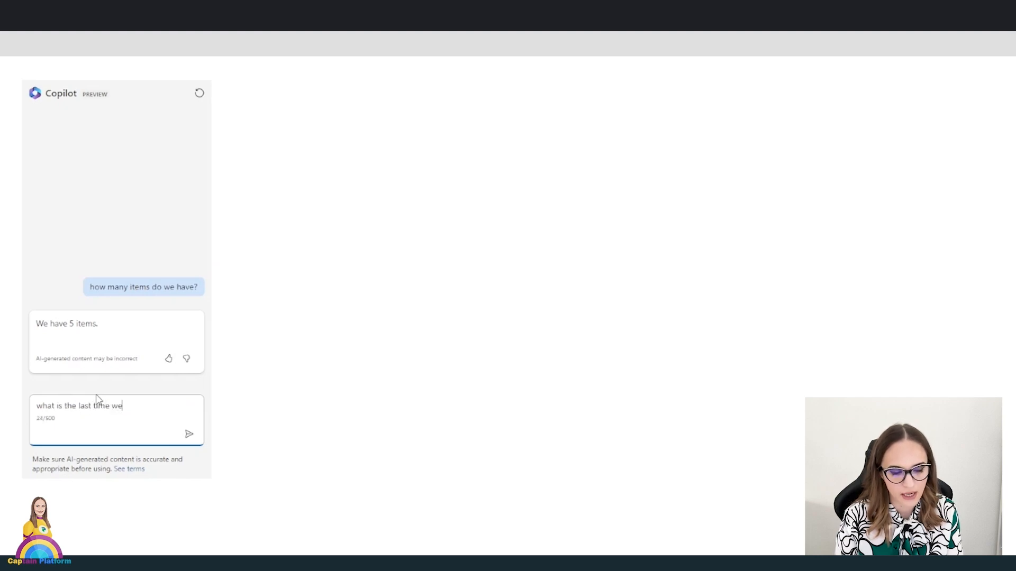
{"action": "type", "text": " purchased on al"}
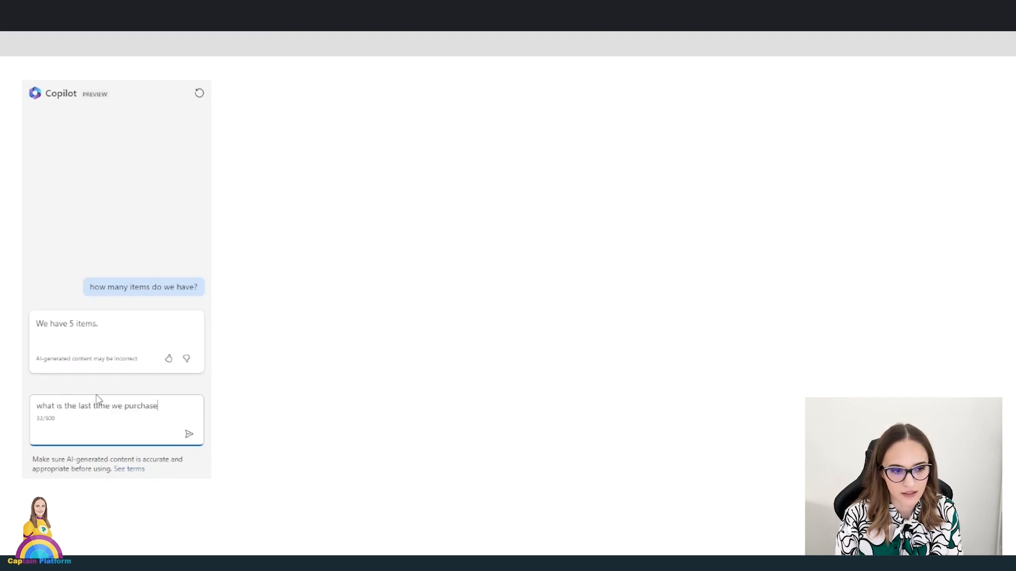
{"action": "type", "text": "em?"}
{"action": "key", "text": "Return"}
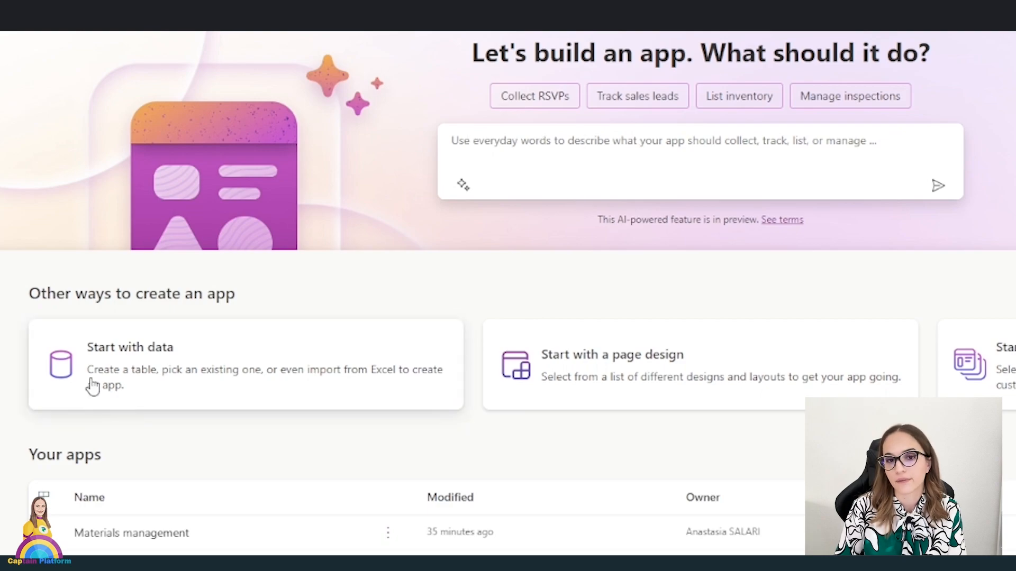
Create an app from data by uploading Equipment.xlsx and accepting the generated Office Item Record table.
{"action": "left_click", "coordinate": [140, 380]}
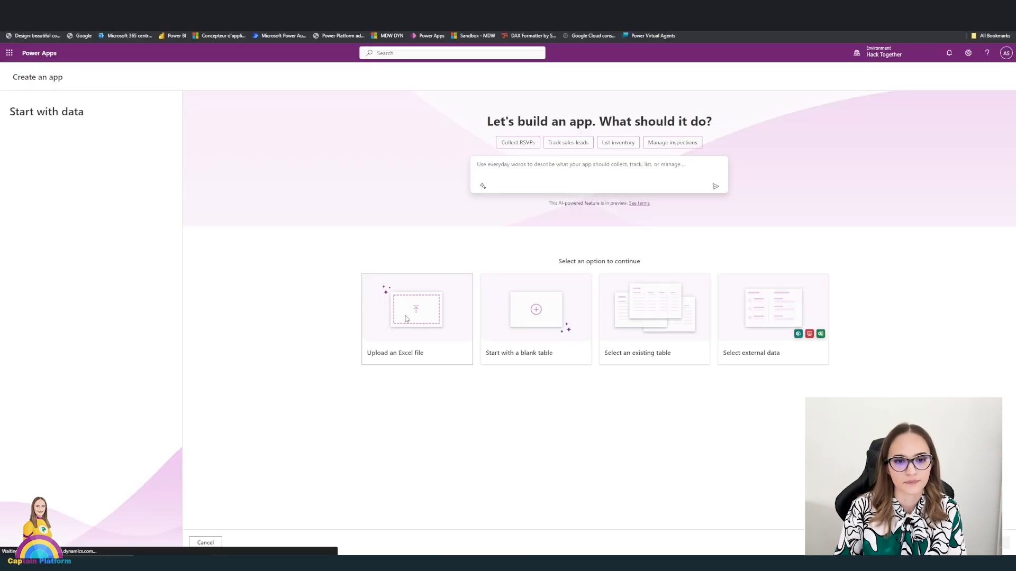
{"action": "left_click", "coordinate": [407, 318]}
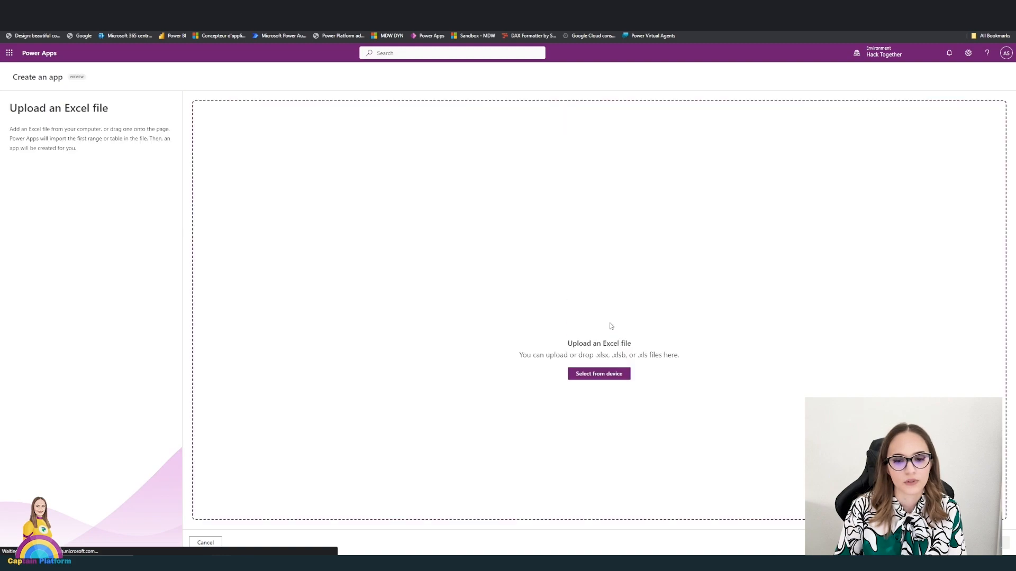
{"action": "left_click", "coordinate": [604, 379]}
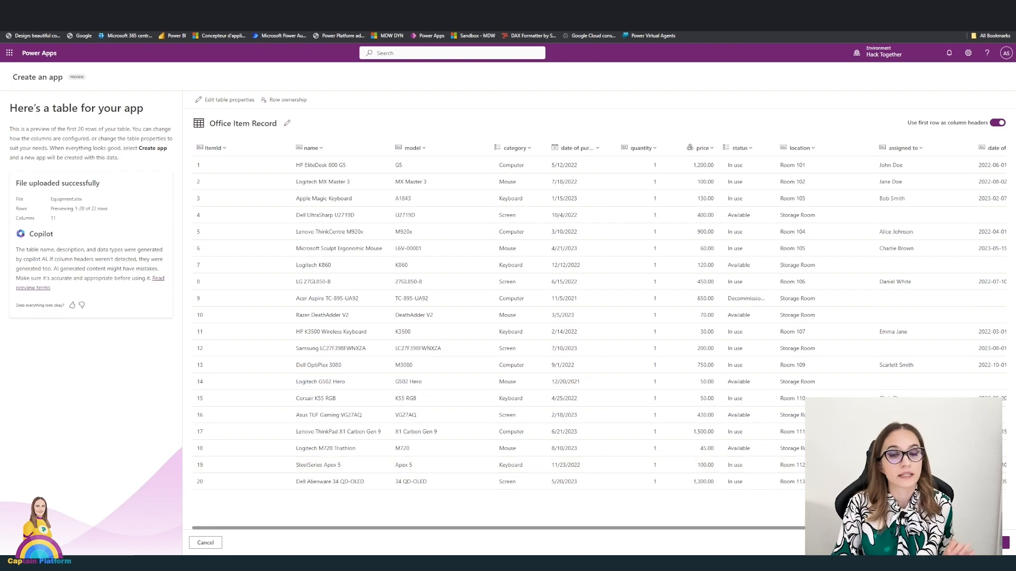
{"action": "left_click", "coordinate": [988, 543]}
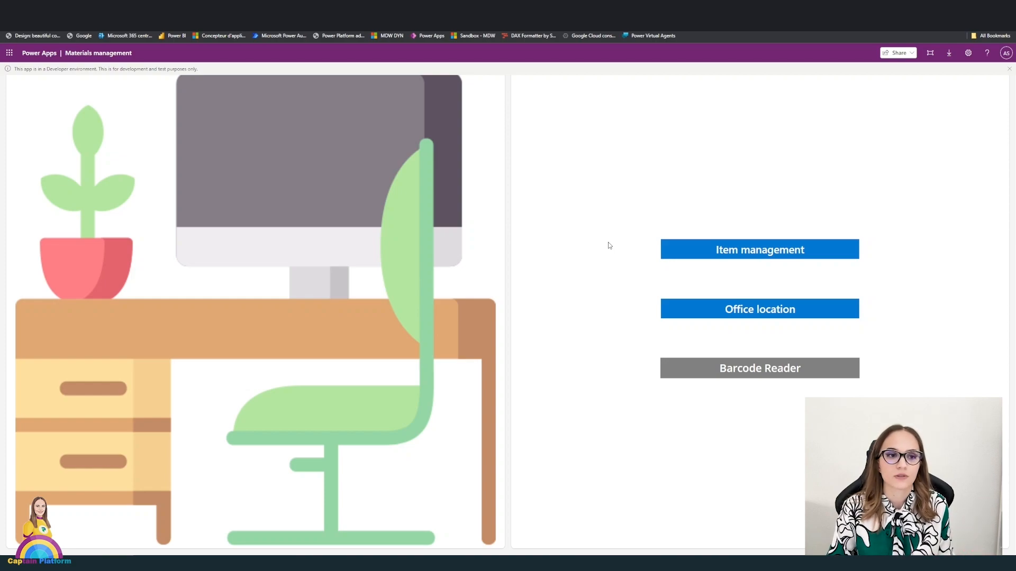
In the Materials management app's item management, try the purchase cart and location flag on the HP 27mq 27-inch Display record.
{"action": "left_click", "coordinate": [728, 251]}
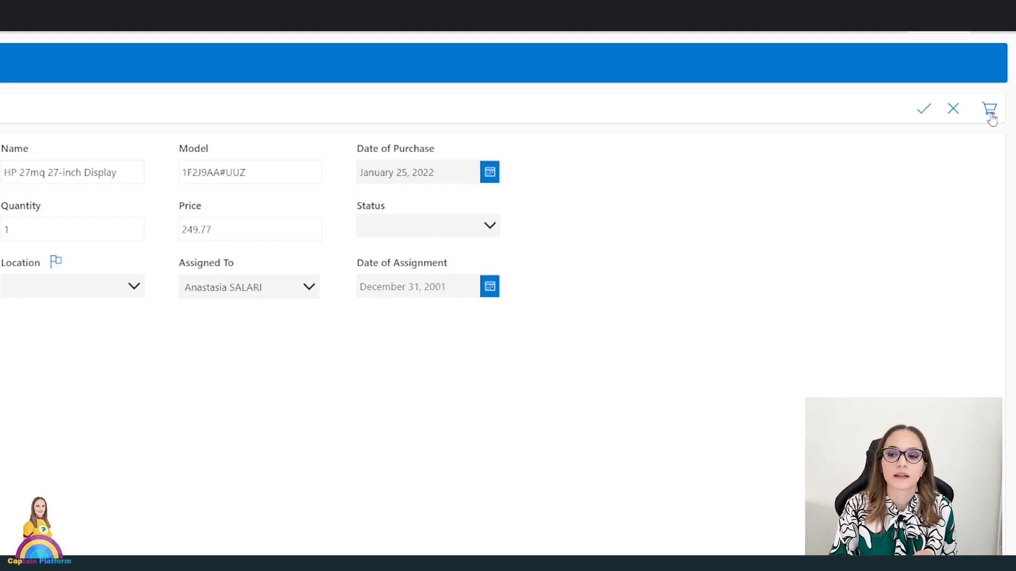
{"action": "left_click", "coordinate": [990, 111]}
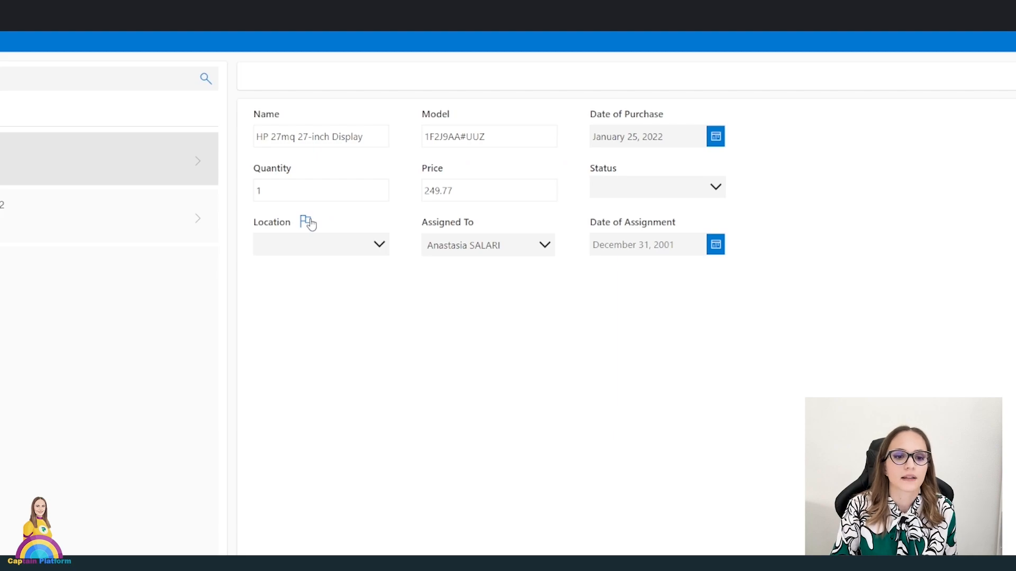
{"action": "left_click", "coordinate": [306, 223]}
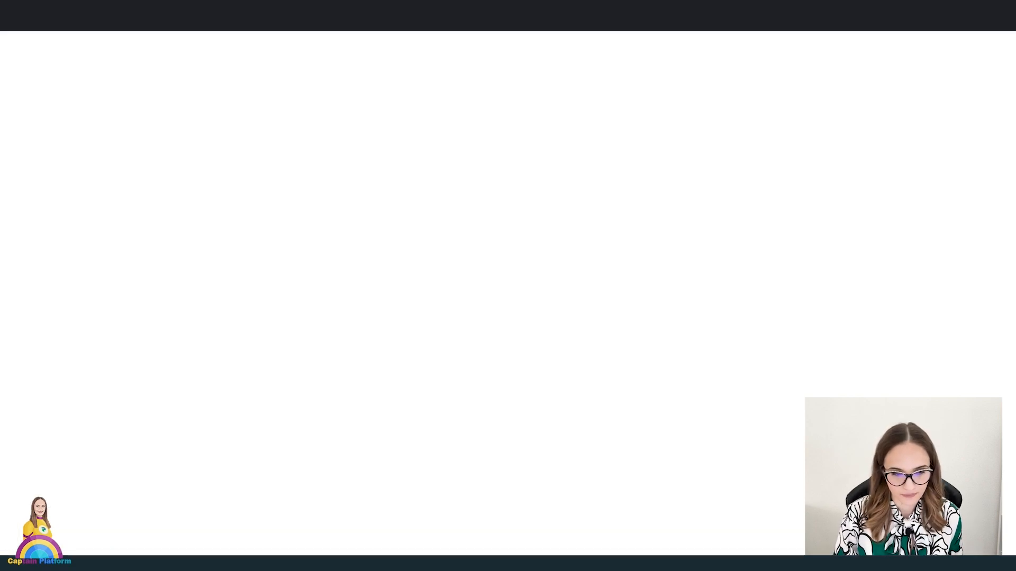
Review the Logitech Marathon M705 invoice PDF and upload it to the Invoices folder of the Hack together site.
{"action": "scroll", "coordinate": [471, 312], "scroll_direction": "down", "scroll_amount": 2}
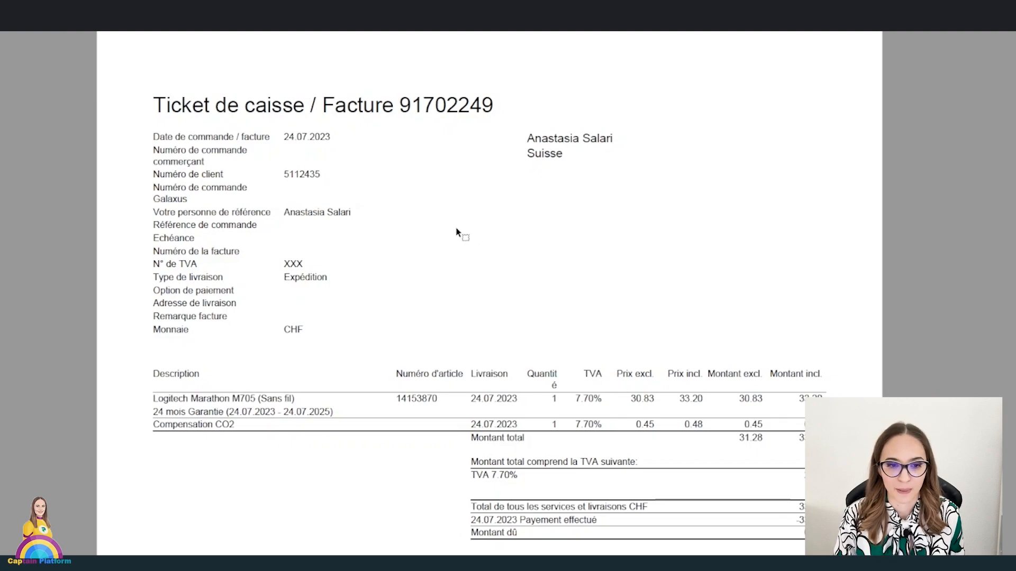
{"action": "scroll", "coordinate": [456, 233], "scroll_direction": "down", "scroll_amount": 2}
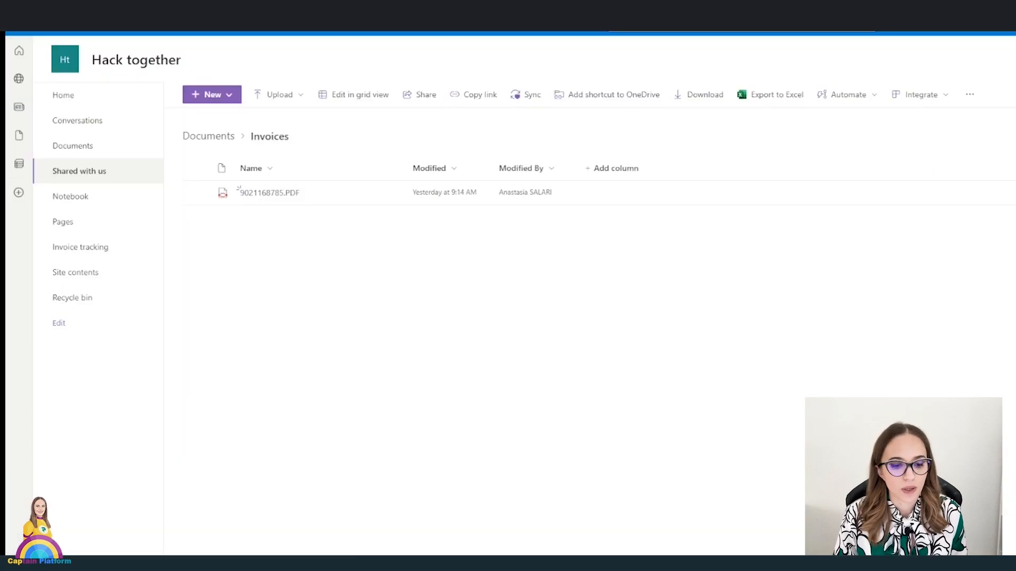
{"action": "left_click_drag", "start_coordinate": [6, 317], "coordinate": [500, 388]}
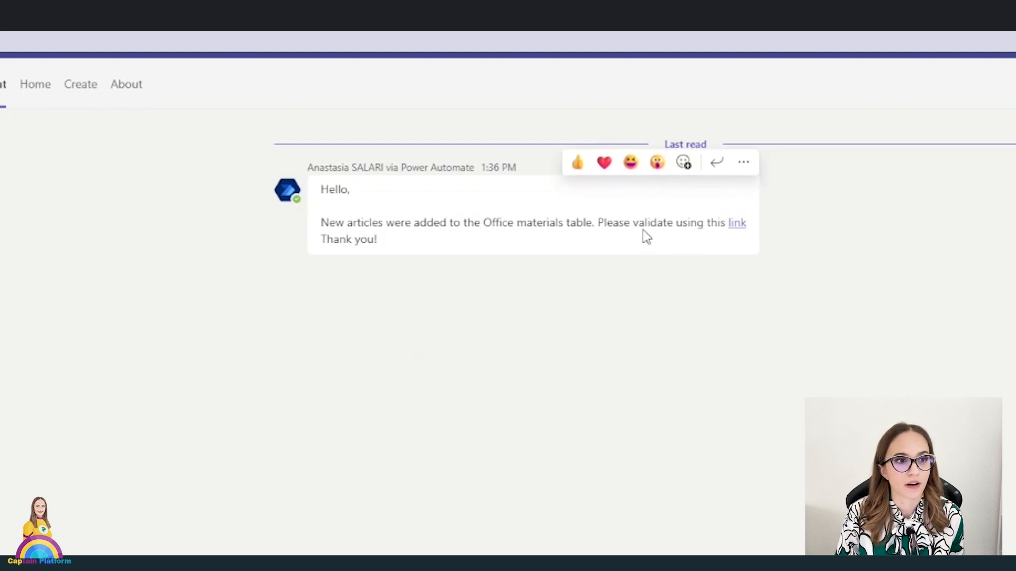
Follow the validation link in the Teams message and compare the enlarged invoice with the detected items in the Invoice management app.
{"action": "left_click", "coordinate": [740, 226]}
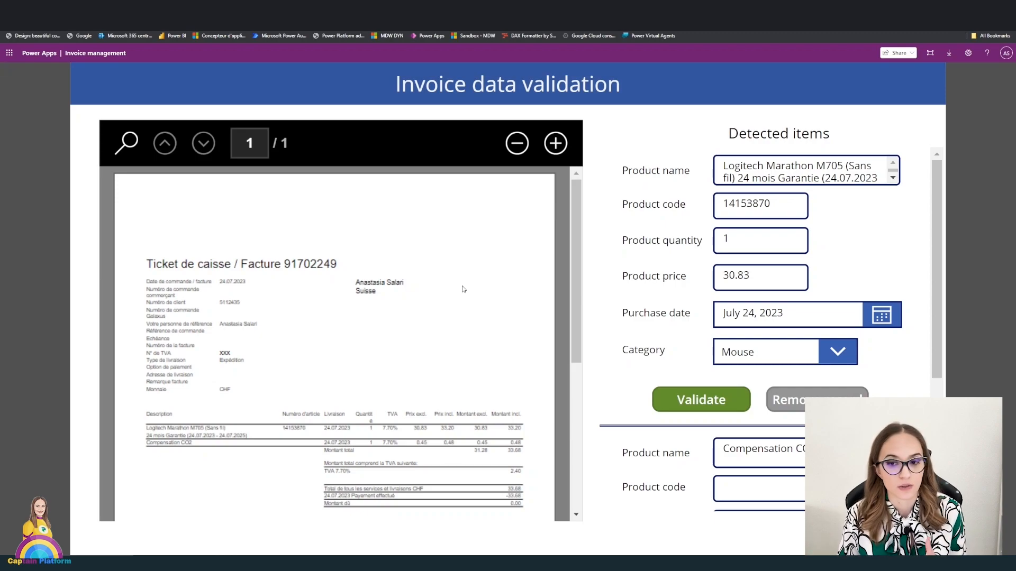
{"action": "left_click", "coordinate": [555, 143]}
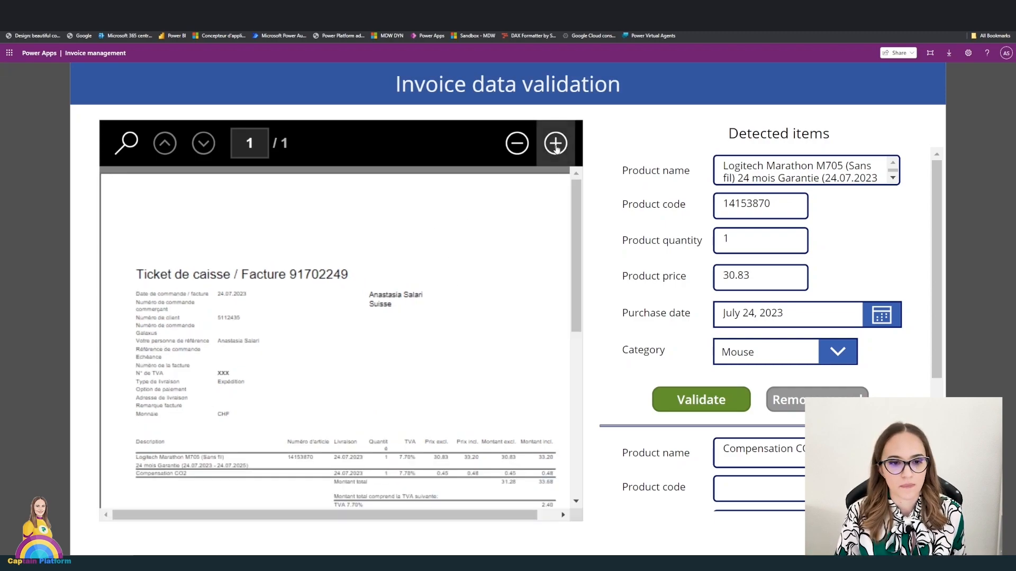
{"action": "scroll", "coordinate": [442, 342], "scroll_direction": "down", "scroll_amount": 5}
{"action": "scroll", "coordinate": [420, 410], "scroll_direction": "up", "scroll_amount": 3}
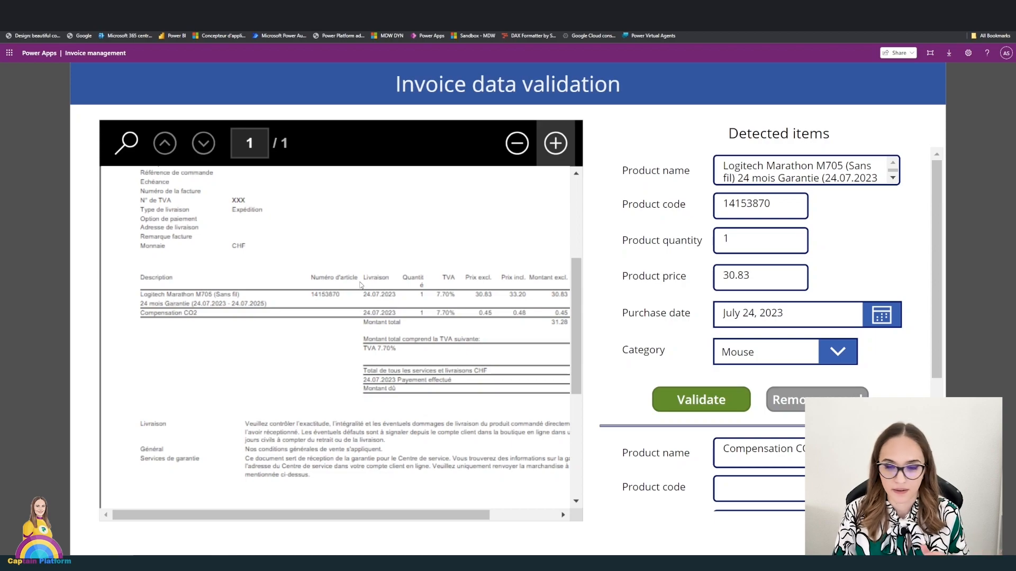
{"action": "scroll", "coordinate": [779, 272], "scroll_direction": "down", "scroll_amount": 4}
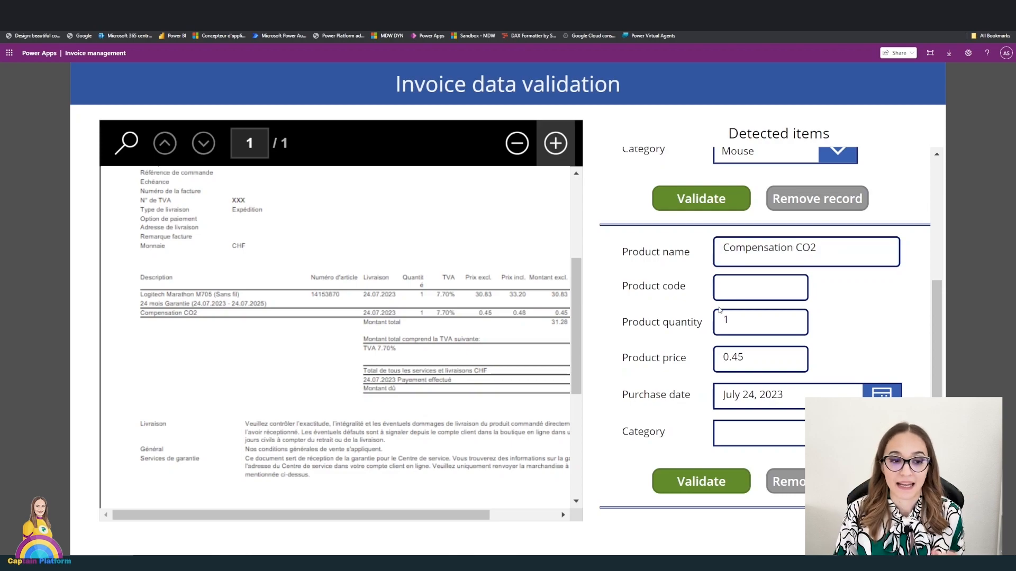
{"action": "scroll", "coordinate": [772, 201], "scroll_direction": "up", "scroll_amount": 4}
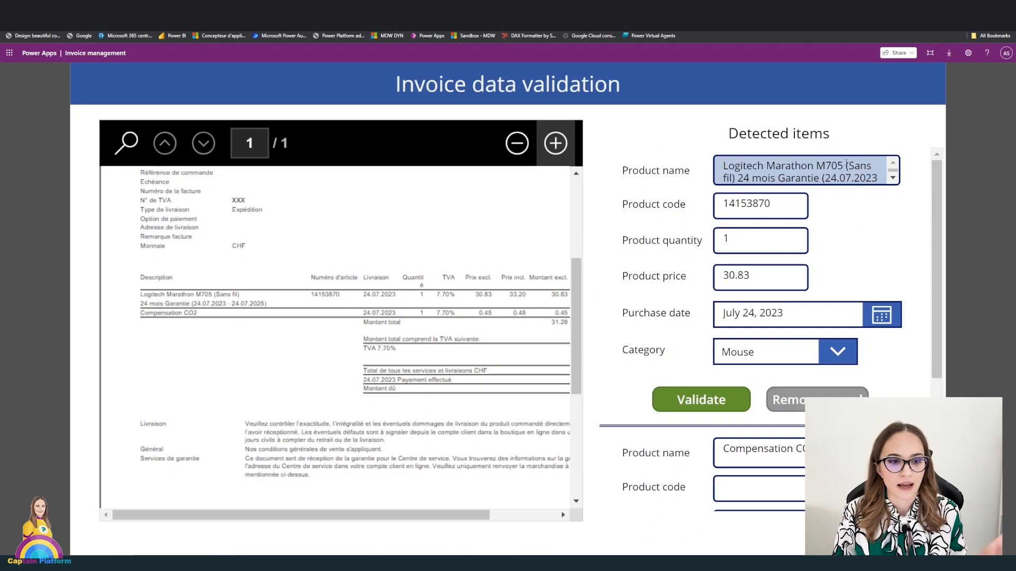
Shorten the detected product name to "Logitech Marathon M705" and check the item's full description in the invoice PDF.
{"action": "left_click_drag", "start_coordinate": [846, 164], "coordinate": [890, 182]}
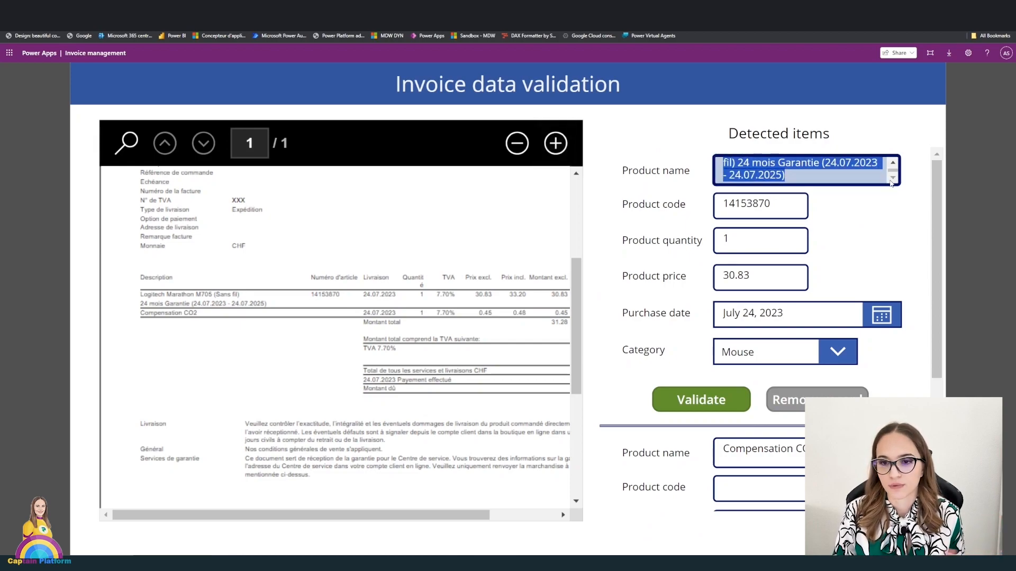
{"action": "key", "text": "BackSpace"}
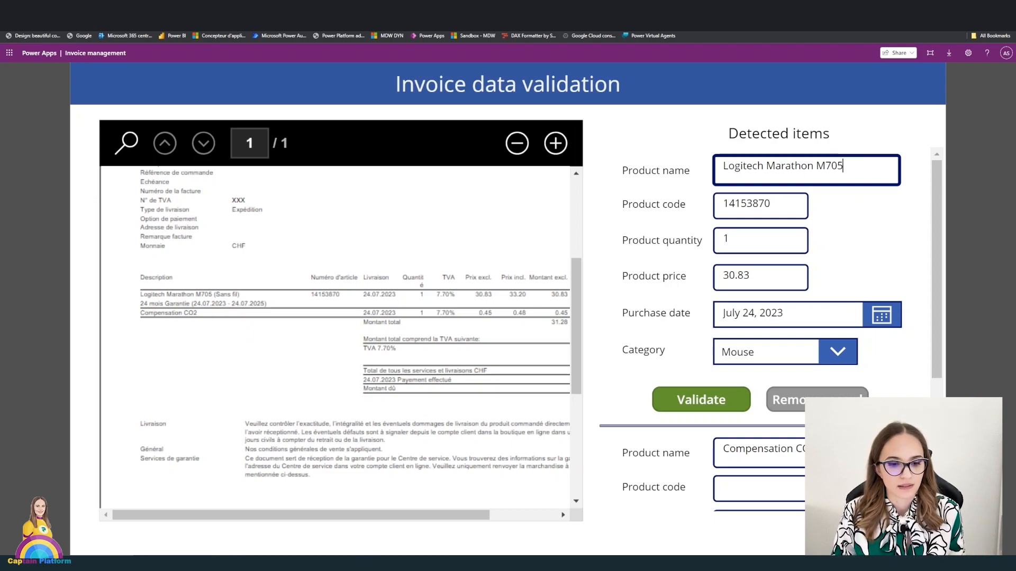
{"action": "left_click", "coordinate": [366, 562]}
{"action": "scroll", "coordinate": [521, 250], "scroll_direction": "up", "scroll_amount": 1}
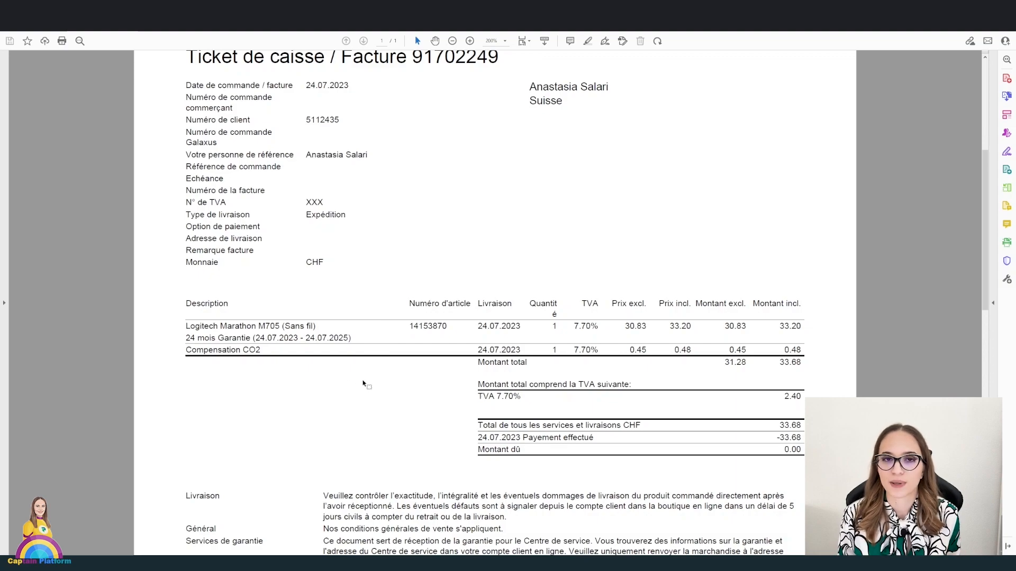
{"action": "left_click_drag", "start_coordinate": [184, 324], "coordinate": [377, 337]}
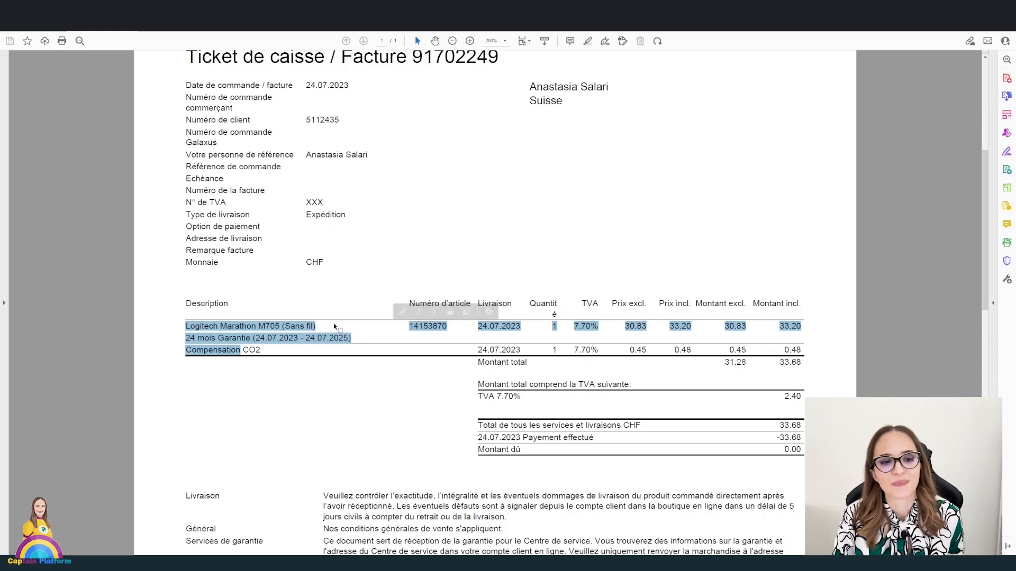
{"action": "left_click", "coordinate": [313, 385]}
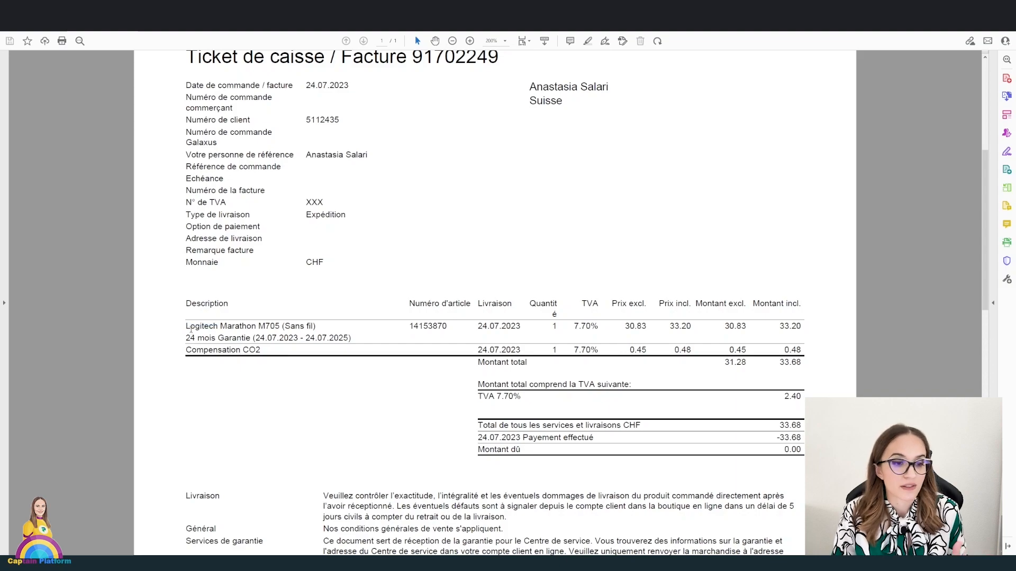
{"action": "left_click_drag", "start_coordinate": [284, 327], "coordinate": [316, 327]}
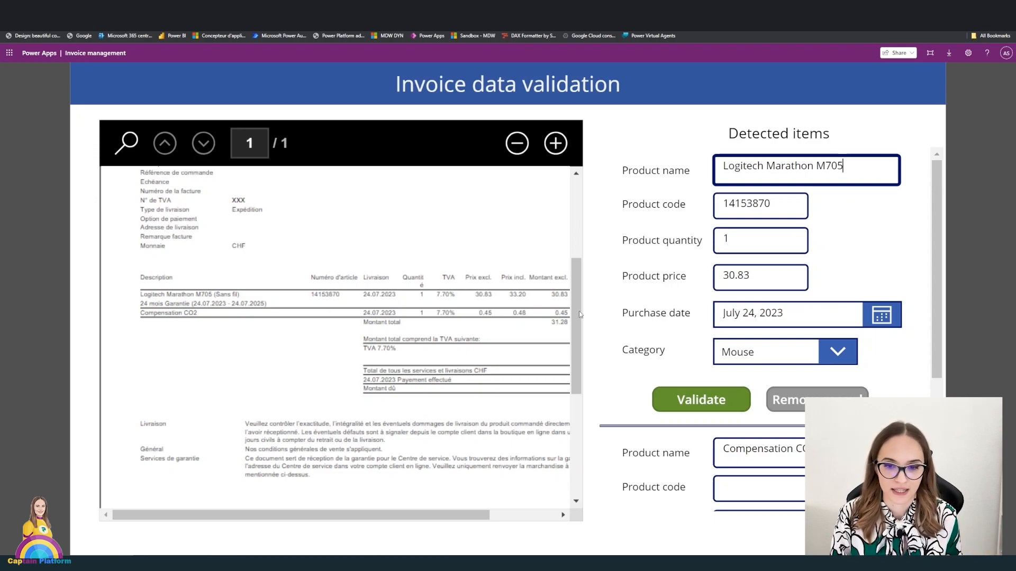
Validate the Logitech Marathon M705 item and remove the Compensation CO2 item from the detected items.
{"action": "left_click", "coordinate": [699, 403]}
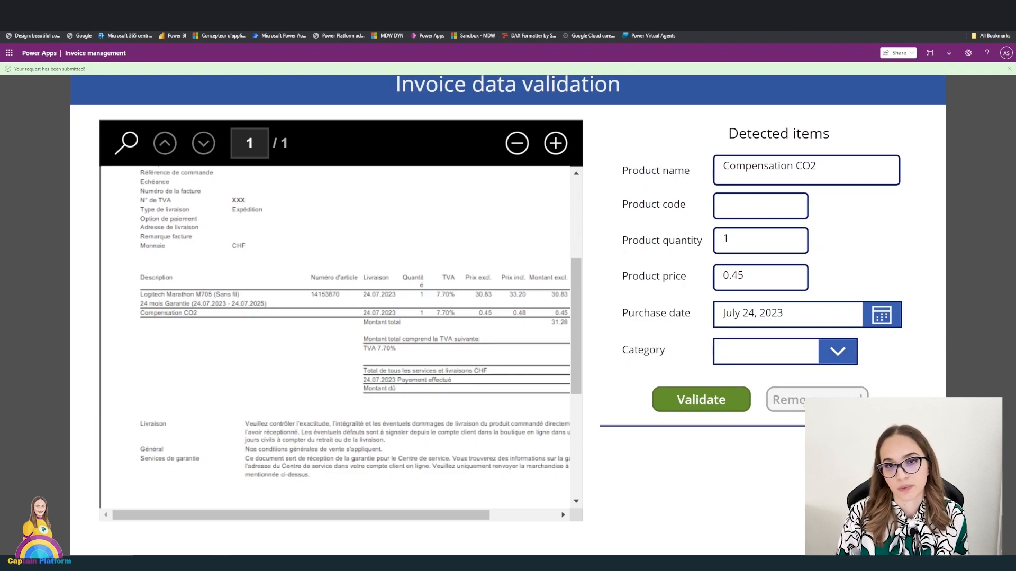
{"action": "left_click", "coordinate": [861, 396]}
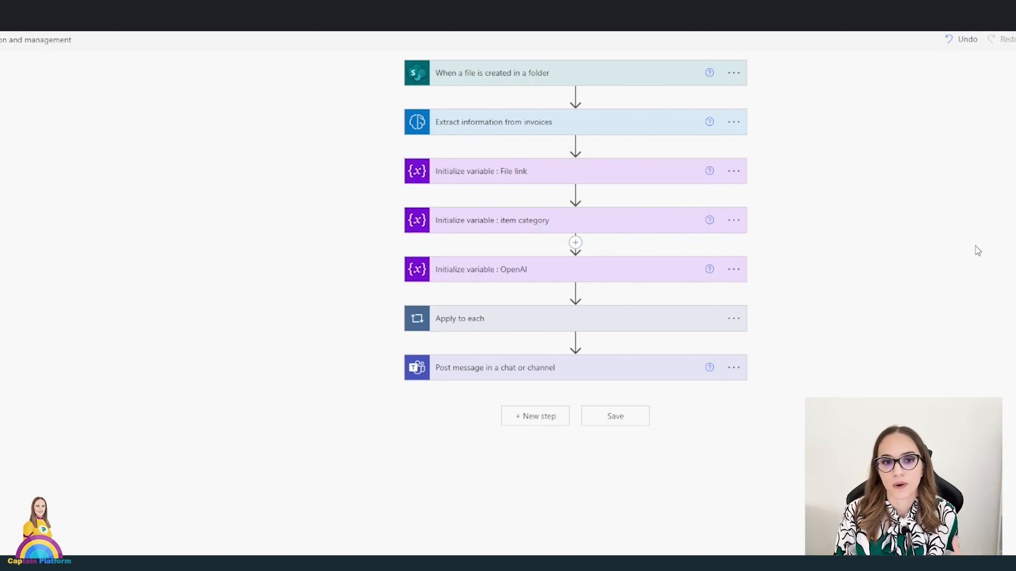
Check the Invoices folder that triggers the flow and inspect the settings of the Extract information from invoices action.
{"action": "left_click", "coordinate": [214, 18]}
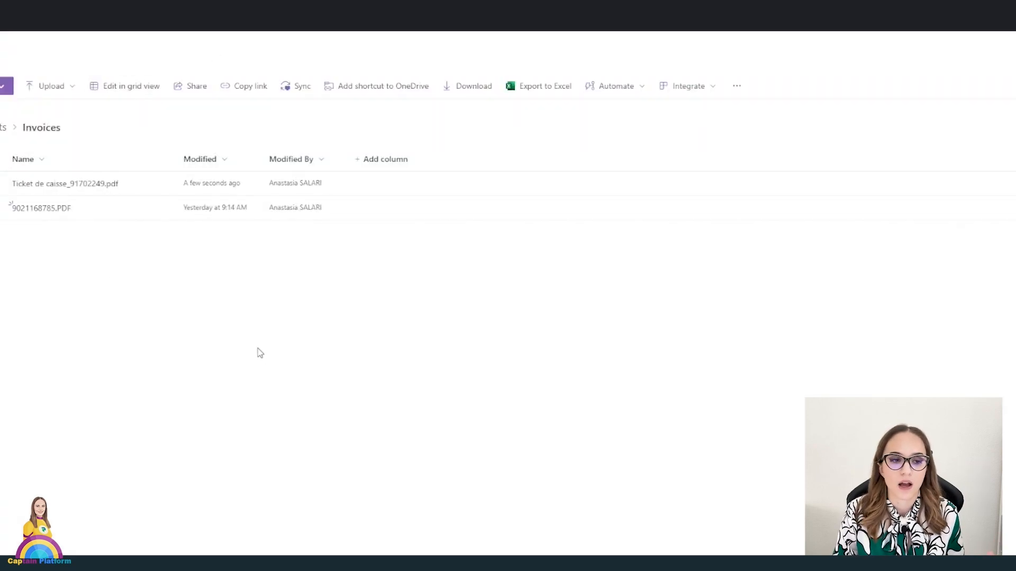
{"action": "left_click", "coordinate": [106, 19]}
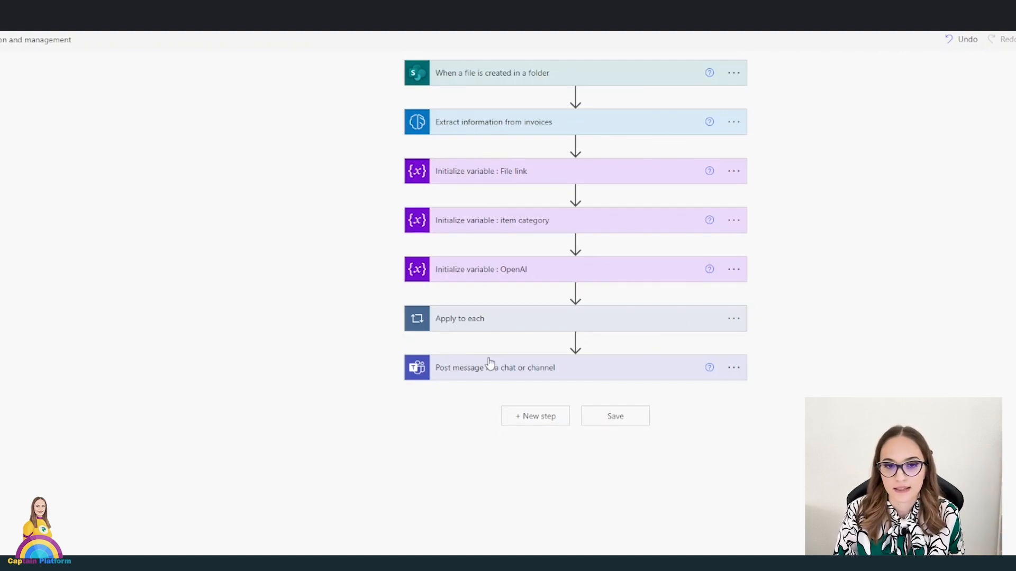
{"action": "left_click", "coordinate": [468, 129]}
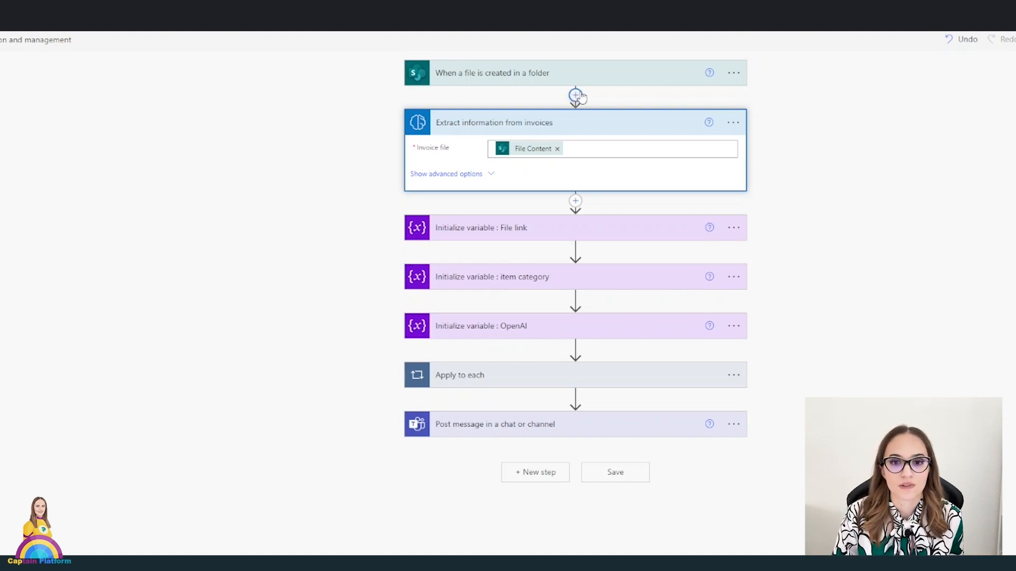
Search for "invoic" actions between the trigger and the extraction action, and close the search without adding one.
{"action": "left_click", "coordinate": [575, 95]}
{"action": "left_click", "coordinate": [580, 111]}
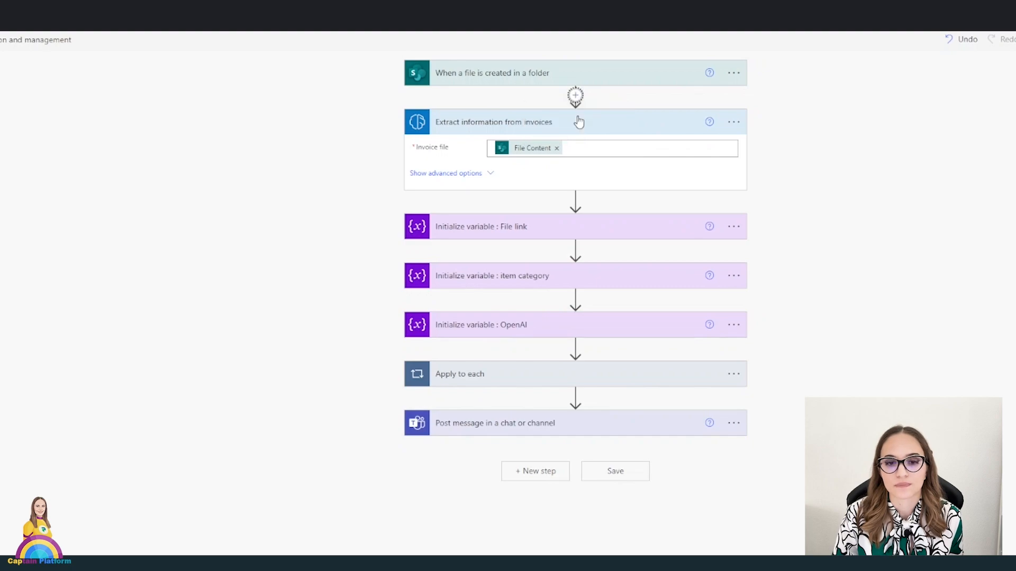
{"action": "type", "text": "invoic"}
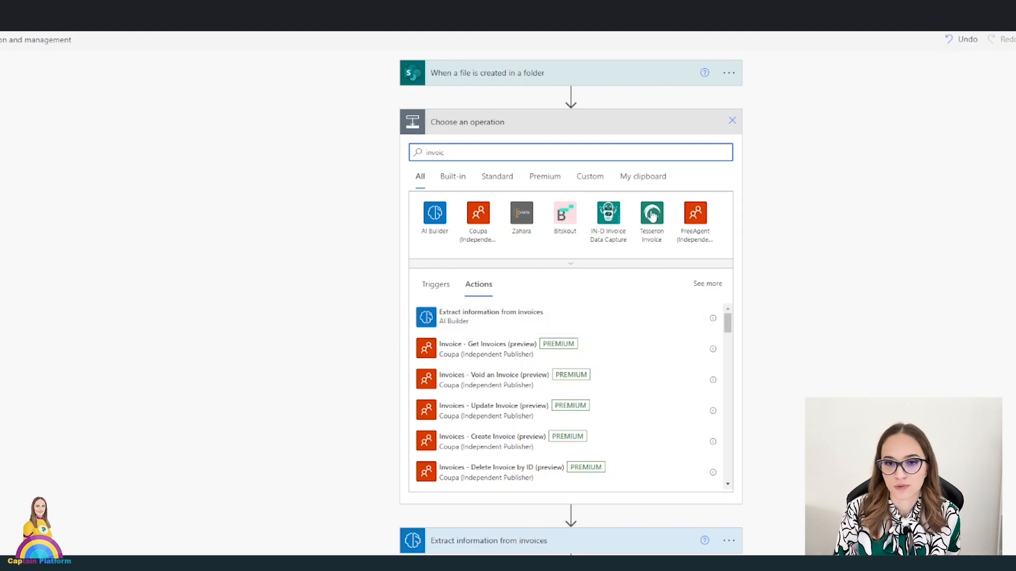
{"action": "left_click", "coordinate": [732, 121]}
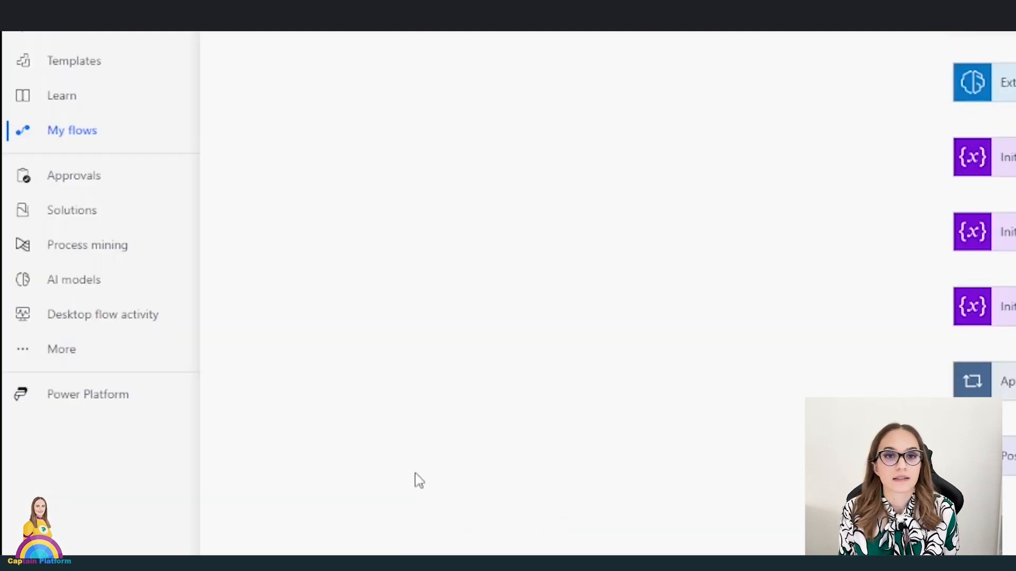
Open the AI models in a separate page and examine the prebuilt invoice processing model's sample extraction.
{"action": "right_click", "coordinate": [69, 276]}
{"action": "left_click", "coordinate": [145, 289]}
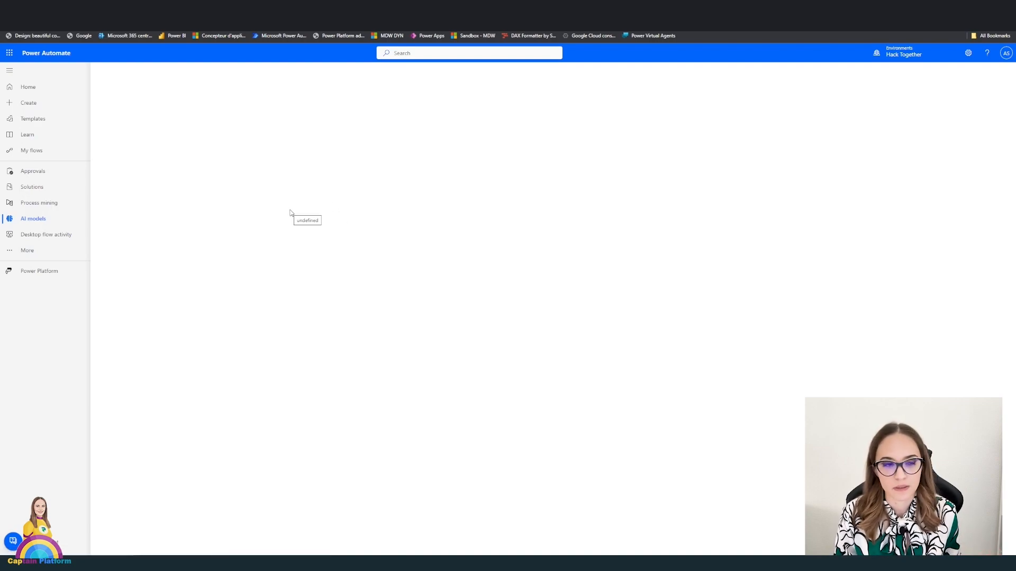
{"action": "left_click", "coordinate": [123, 74]}
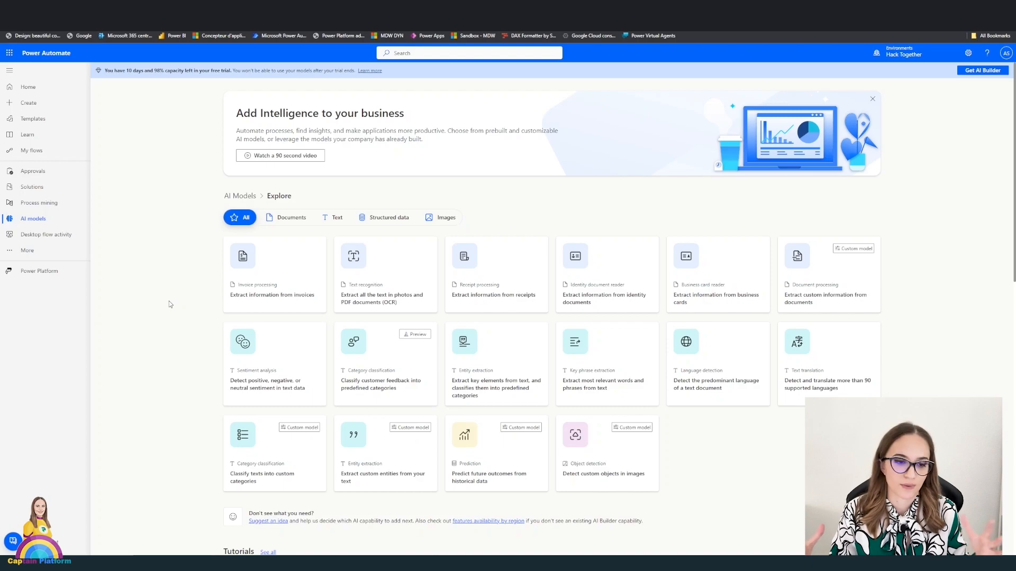
{"action": "left_click", "coordinate": [251, 256]}
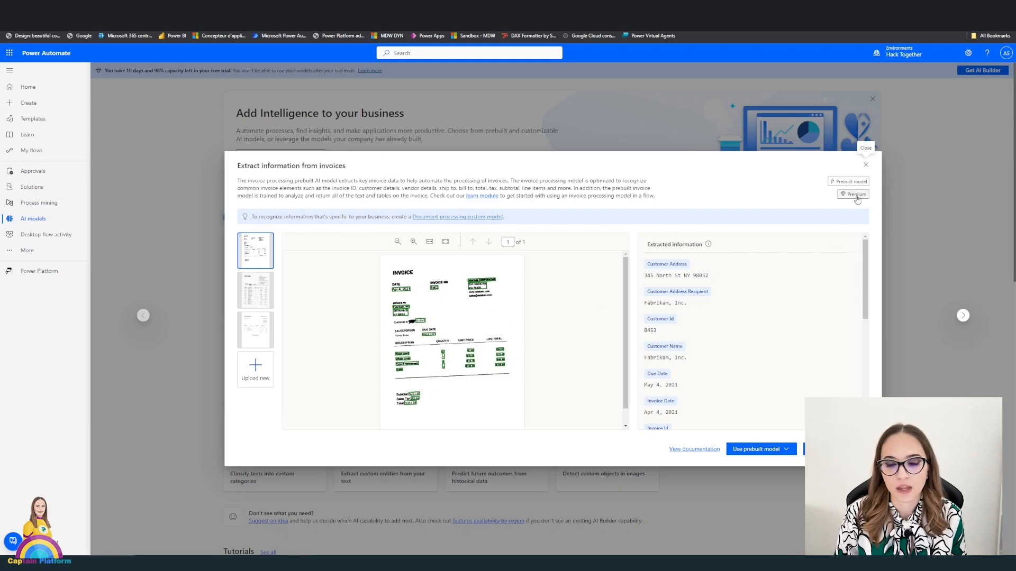
{"action": "left_click", "coordinate": [868, 165]}
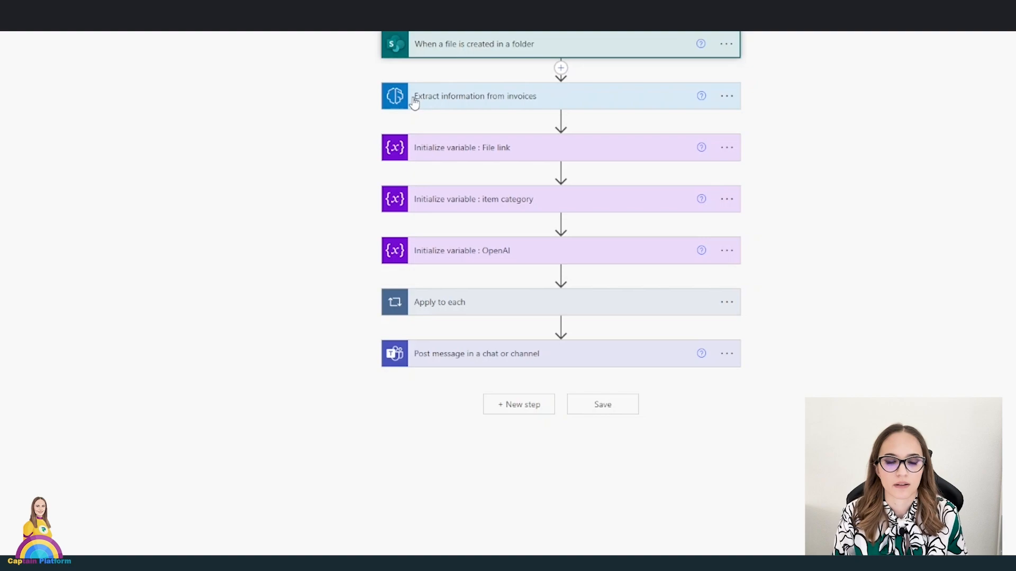
Expand Apply to each and its Set variable : OpenAI action, and check the mouse item's description on the invoice.
{"action": "left_click", "coordinate": [497, 313]}
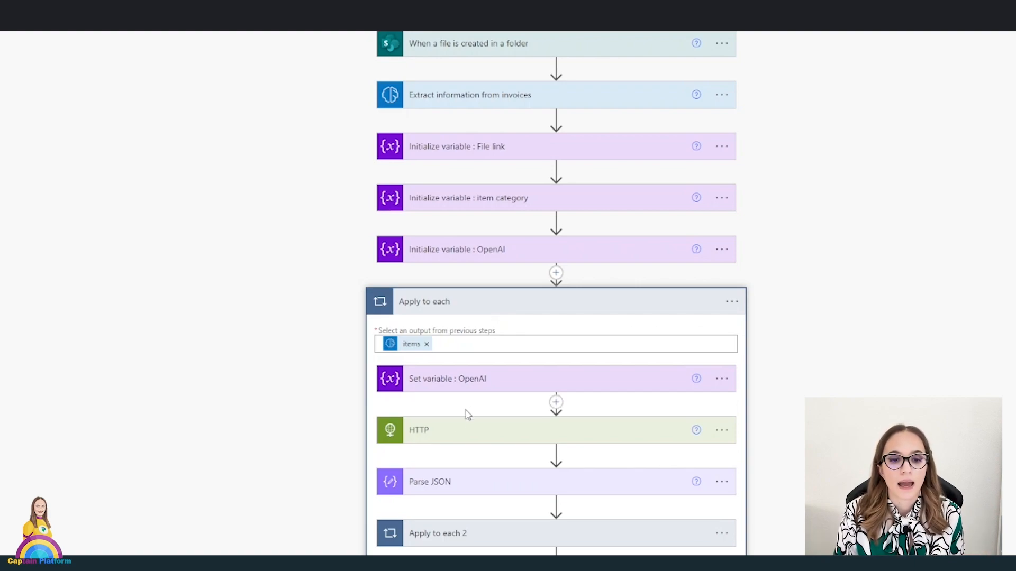
{"action": "scroll", "coordinate": [435, 425], "scroll_direction": "down", "scroll_amount": 1}
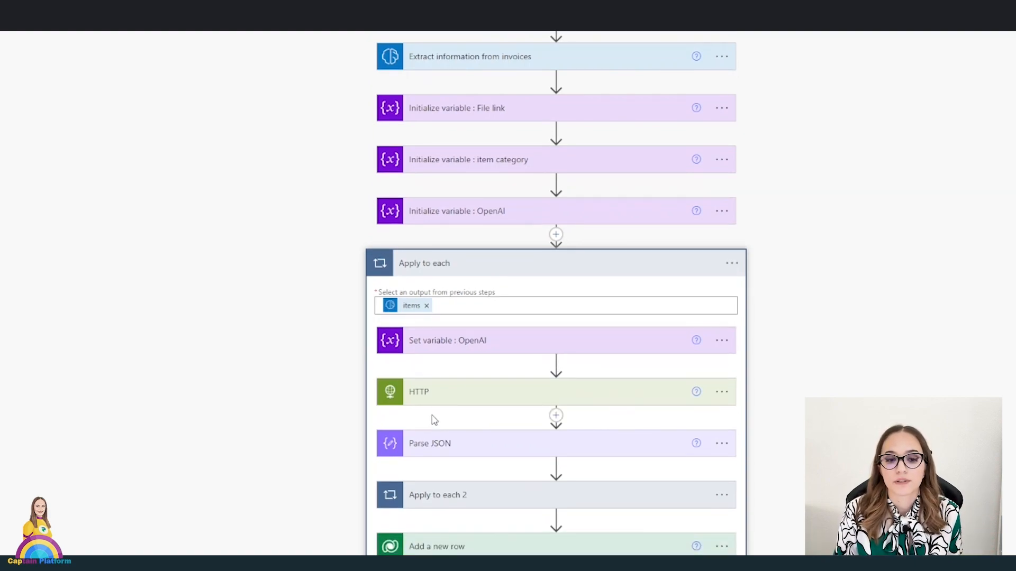
{"action": "left_click", "coordinate": [426, 346]}
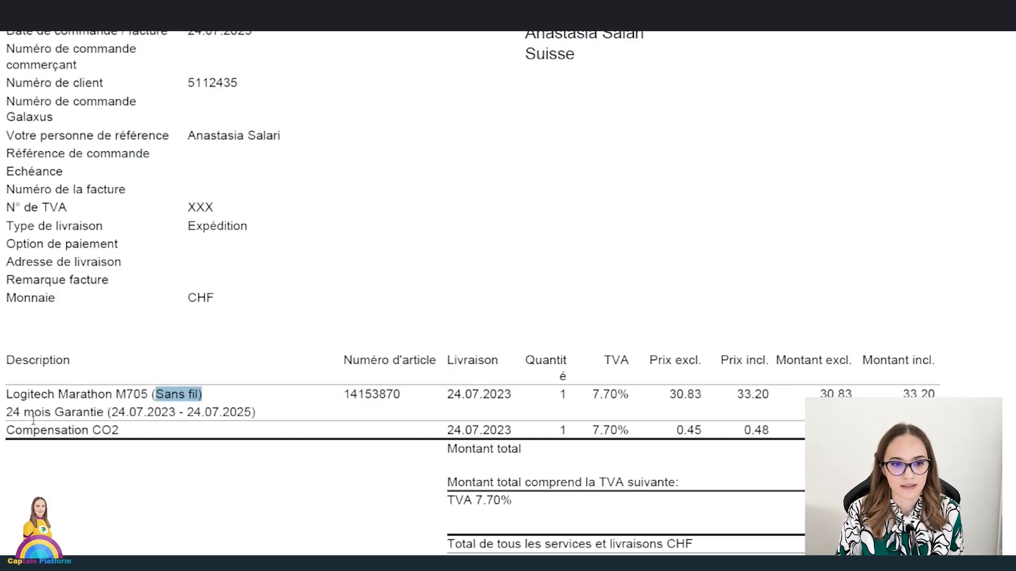
{"action": "left_click_drag", "start_coordinate": [6, 394], "coordinate": [277, 419]}
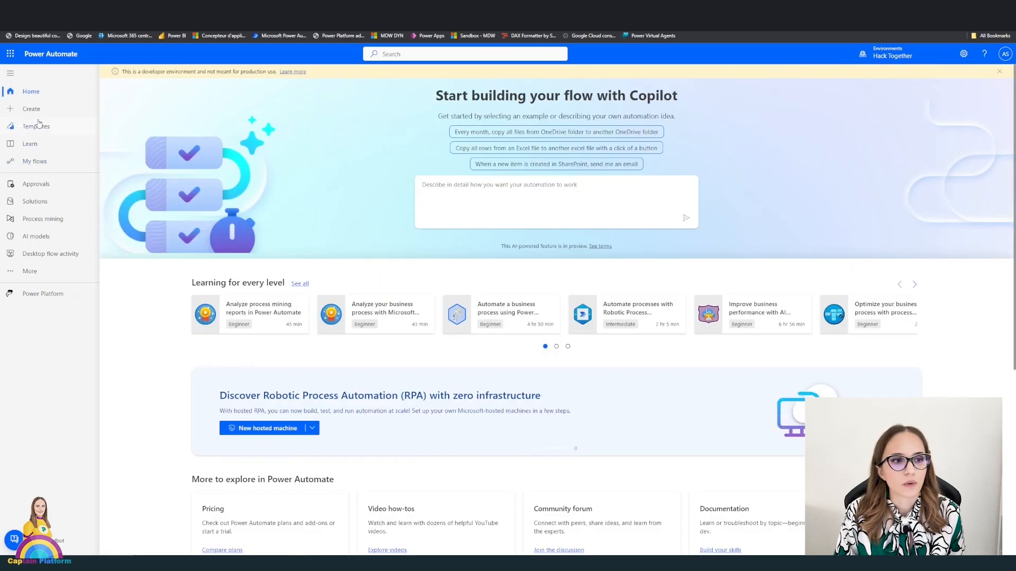
Open the latest run of the Invoice detection and management flow and show the HTTP action's raw outputs.
{"action": "left_click", "coordinate": [33, 163]}
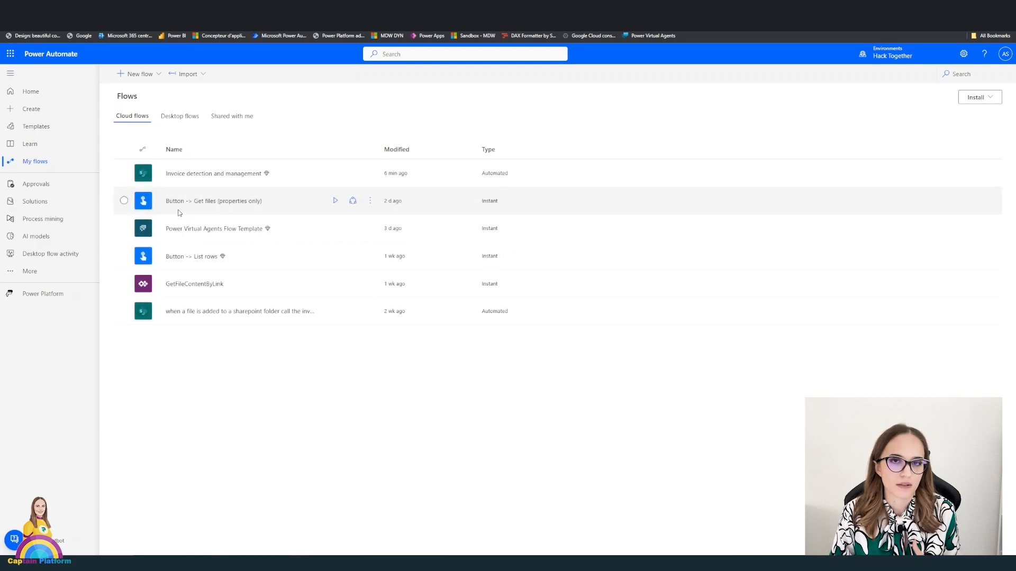
{"action": "left_click", "coordinate": [191, 174]}
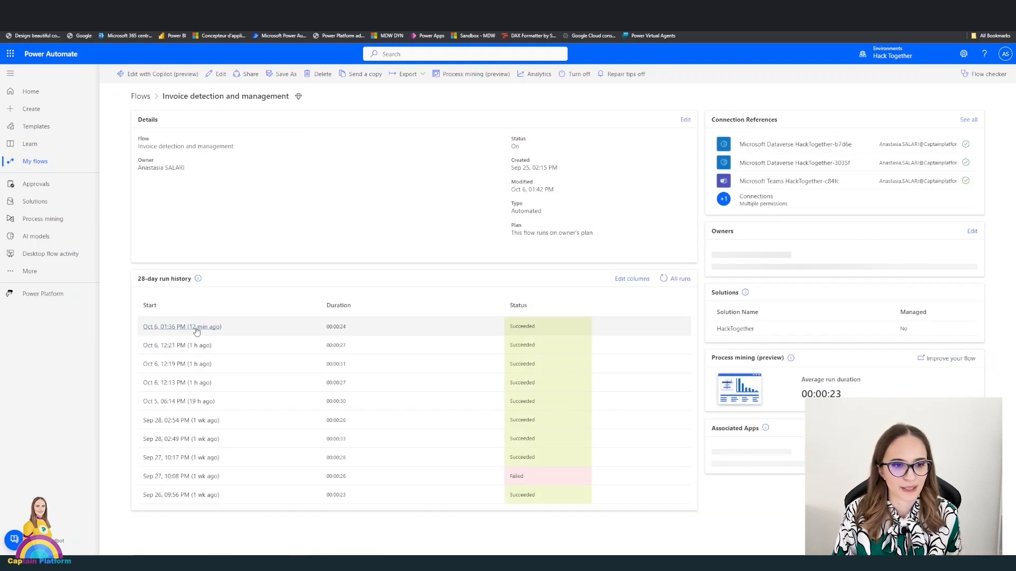
{"action": "left_click", "coordinate": [196, 328]}
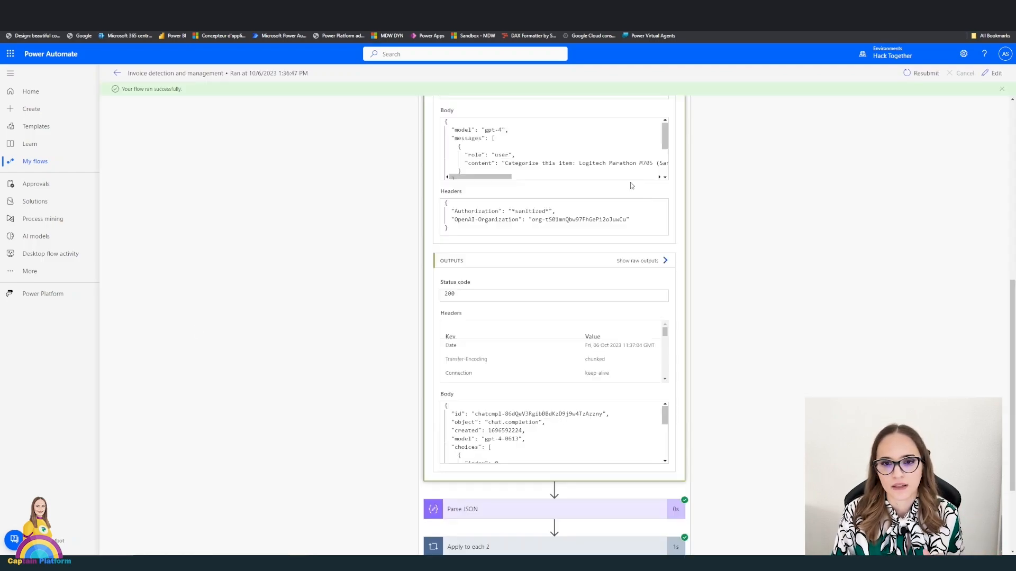
{"action": "left_click", "coordinate": [630, 261]}
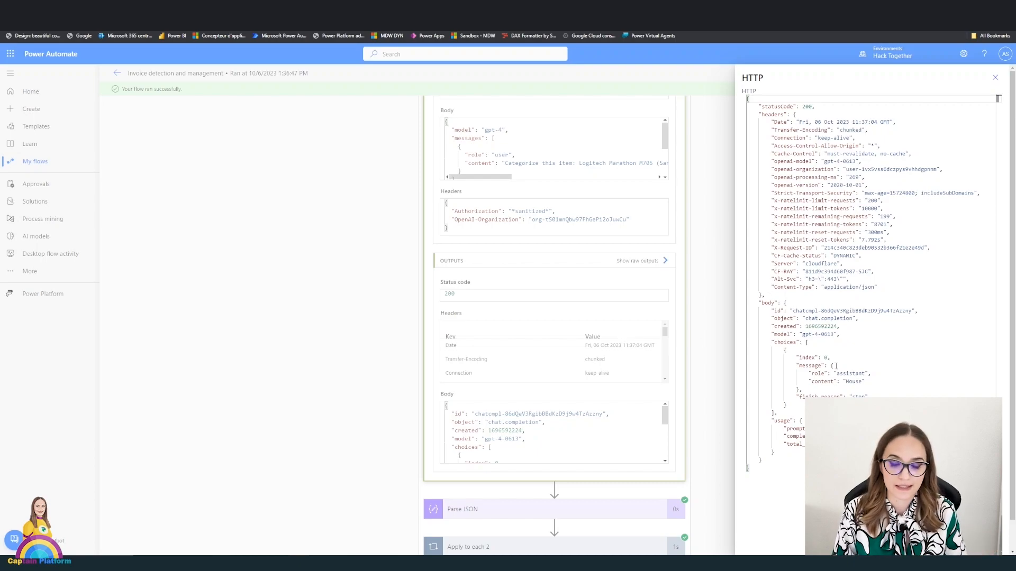
Examine the response body in the HTTP raw outputs, including the model and the category in the message content.
{"action": "double_click", "coordinate": [854, 381]}
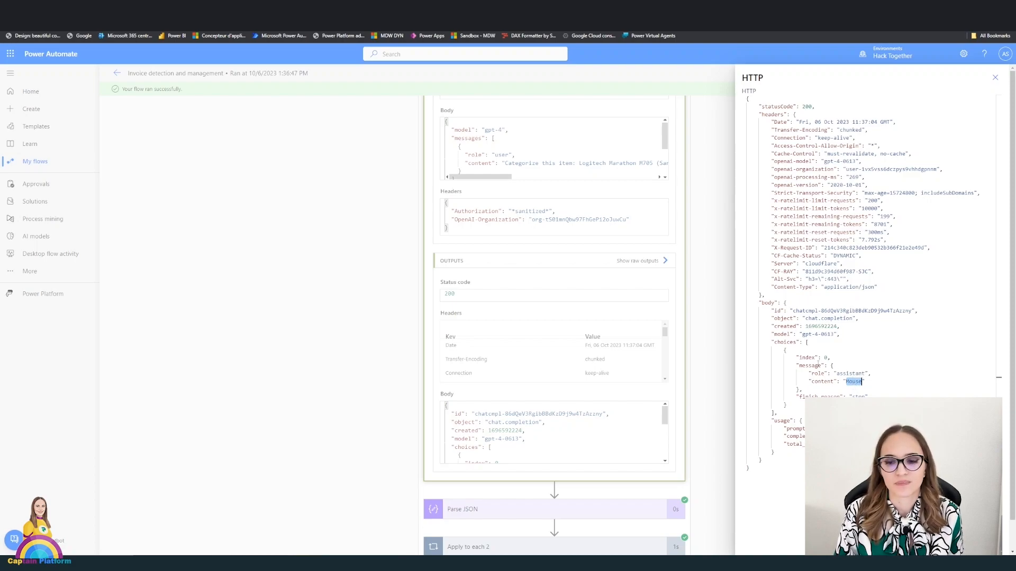
{"action": "left_click_drag", "start_coordinate": [760, 305], "coordinate": [762, 460]}
{"action": "left_click", "coordinate": [802, 334]}
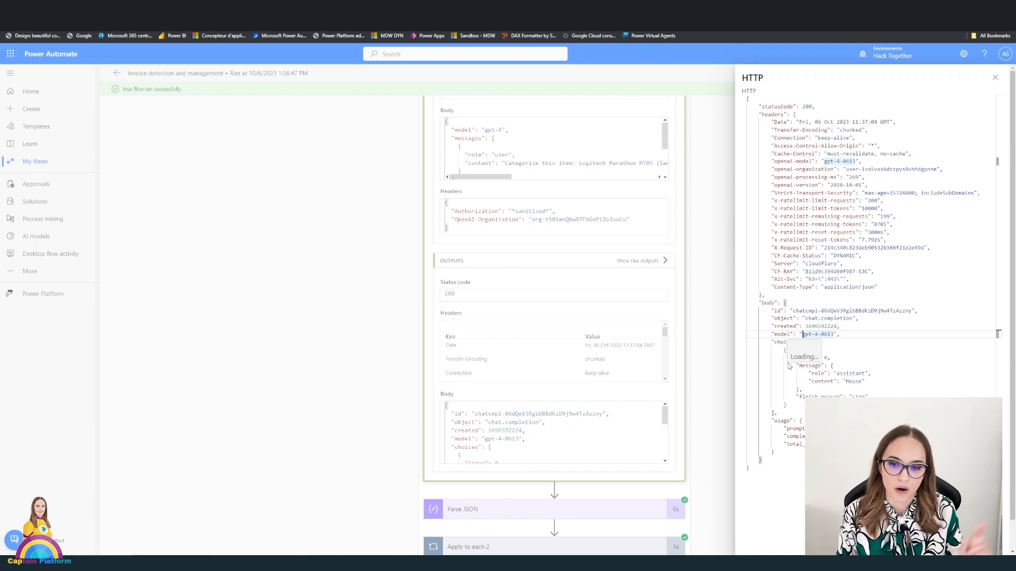
{"action": "left_click", "coordinate": [777, 413]}
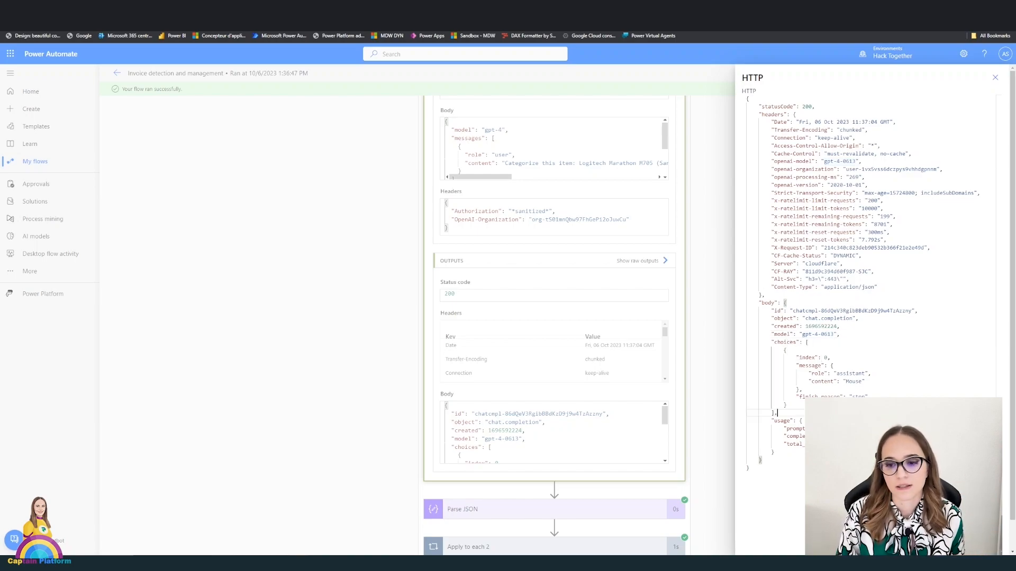
{"action": "double_click", "coordinate": [853, 382]}
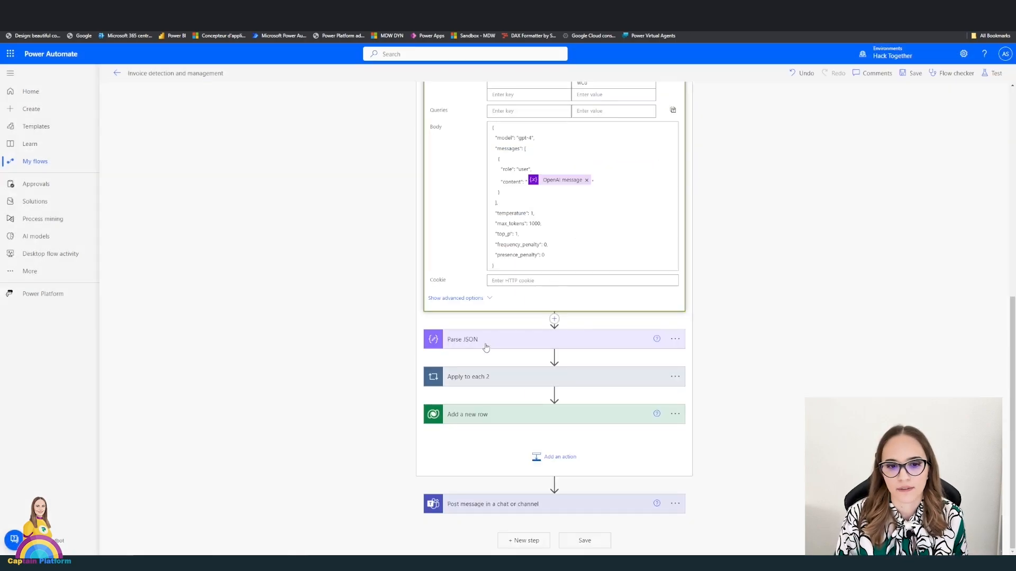
Review how Apply to each 2 stores the HTTP response content in the item category variable, and expand the Add a new row action.
{"action": "left_click", "coordinate": [494, 383]}
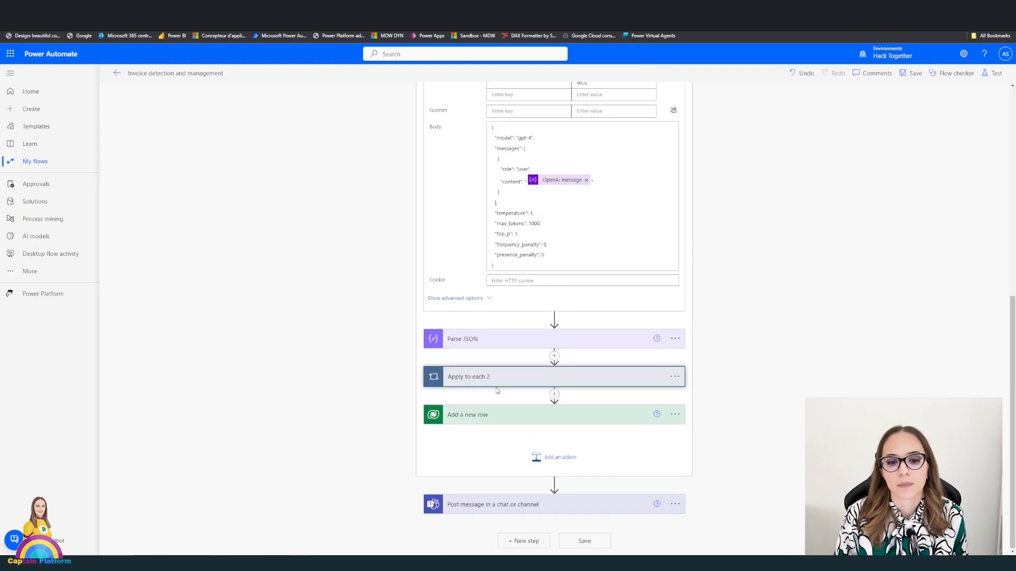
{"action": "left_click", "coordinate": [491, 434]}
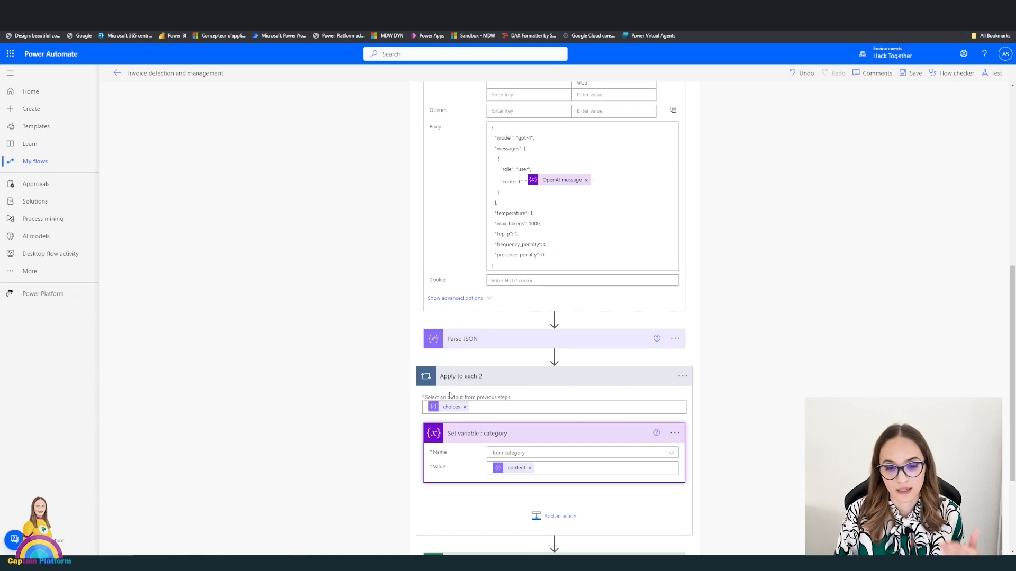
{"action": "scroll", "coordinate": [449, 397], "scroll_direction": "down", "scroll_amount": 3}
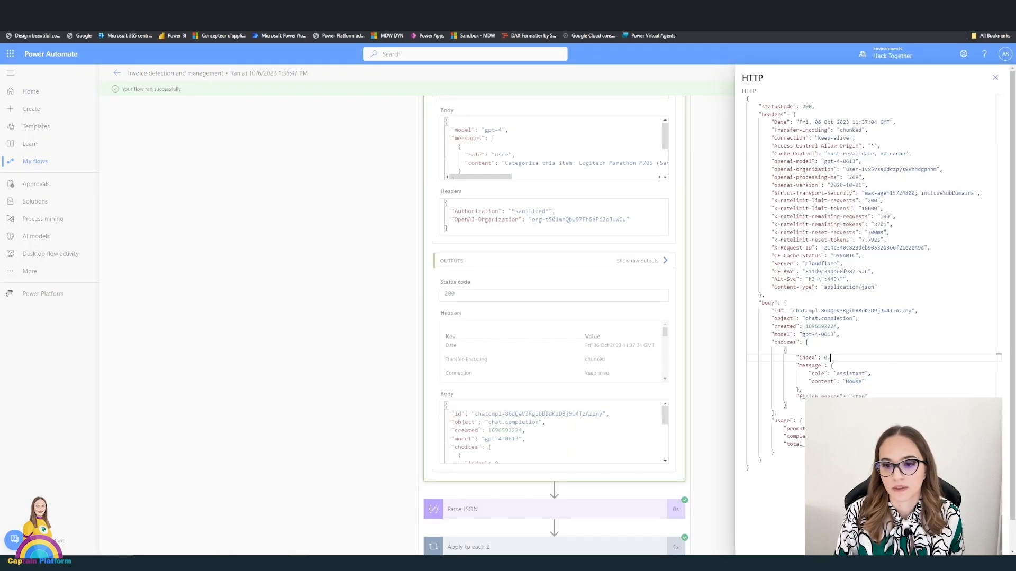
{"action": "double_click", "coordinate": [853, 381]}
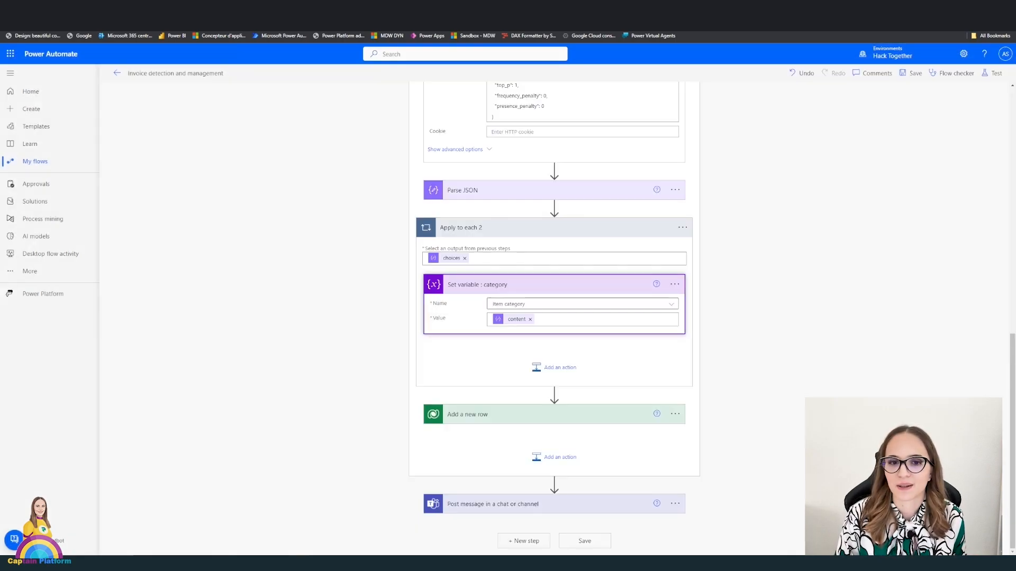
{"action": "left_click", "coordinate": [592, 414]}
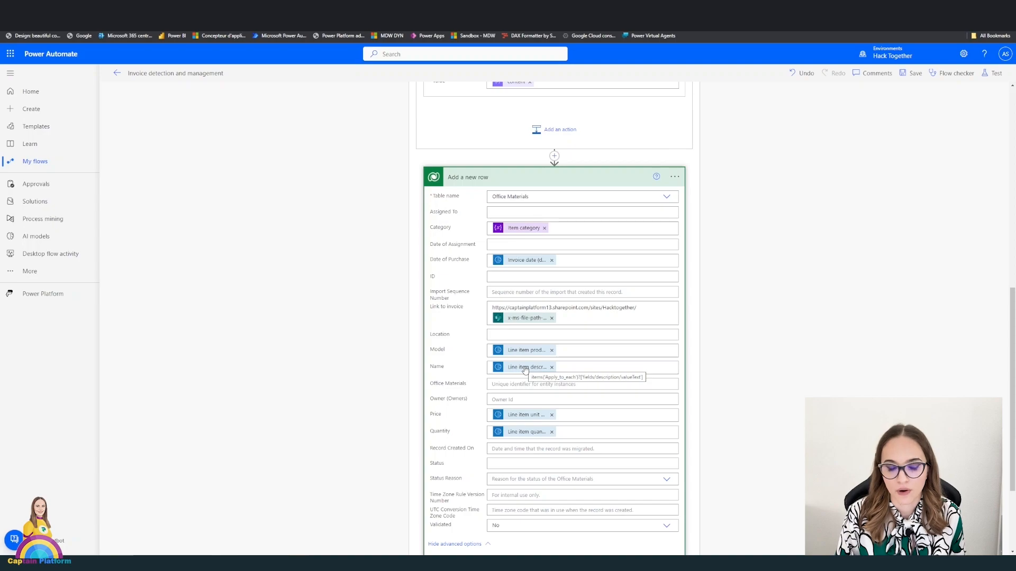
Review the flow's sequence from its trigger and the Office Materials column mappings in the Add a new row action.
{"action": "scroll", "coordinate": [525, 370], "scroll_direction": "up", "scroll_amount": 8}
{"action": "scroll", "coordinate": [463, 141], "scroll_direction": "up", "scroll_amount": 1}
{"action": "scroll", "coordinate": [554, 266], "scroll_direction": "down", "scroll_amount": 7}
{"action": "scroll", "coordinate": [554, 266], "scroll_direction": "down", "scroll_amount": 4}
{"action": "scroll", "coordinate": [516, 402], "scroll_direction": "up", "scroll_amount": 2}
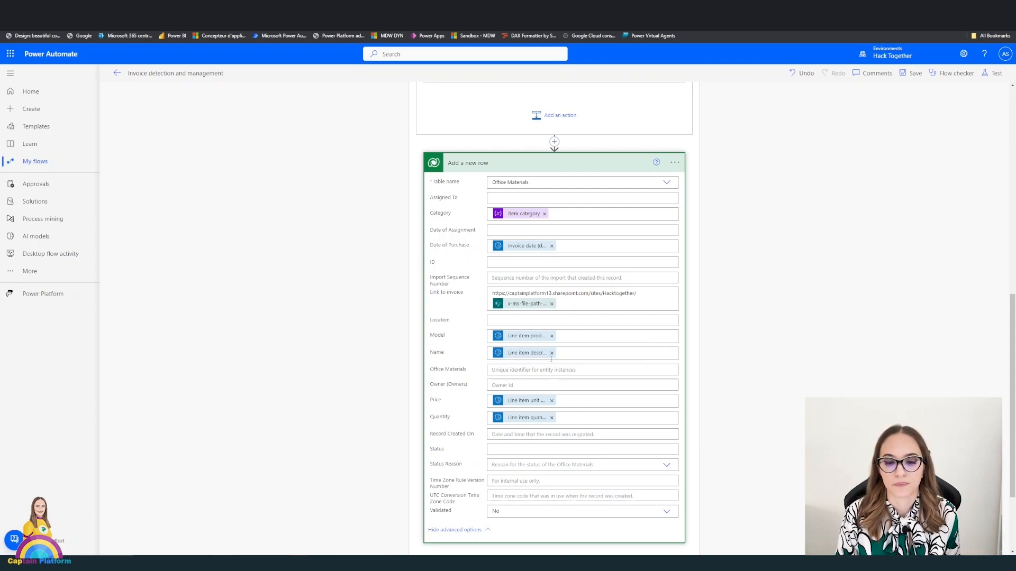
{"action": "scroll", "coordinate": [539, 344], "scroll_direction": "up", "scroll_amount": 10}
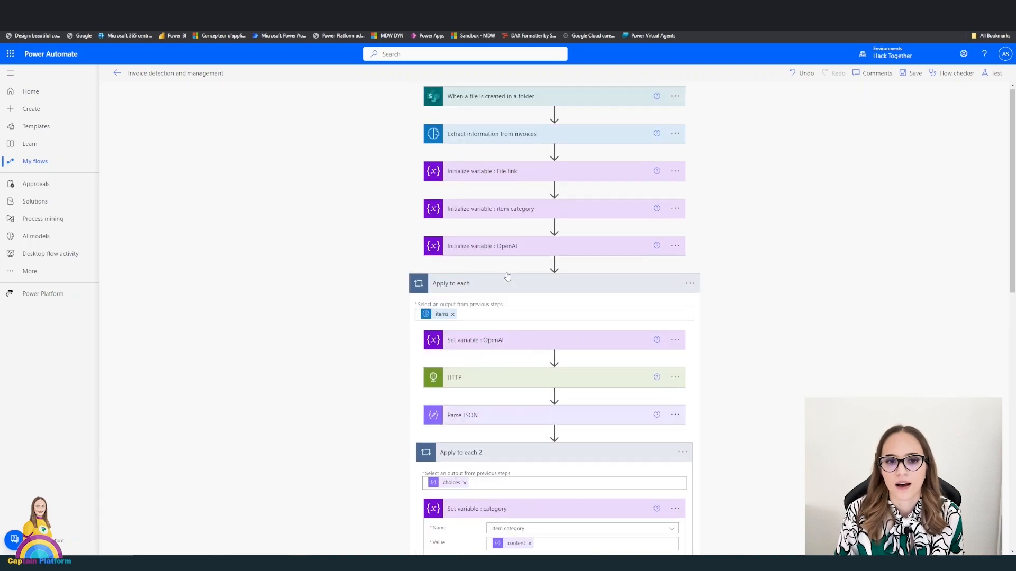
{"action": "scroll", "coordinate": [770, 311], "scroll_direction": "down", "scroll_amount": 10}
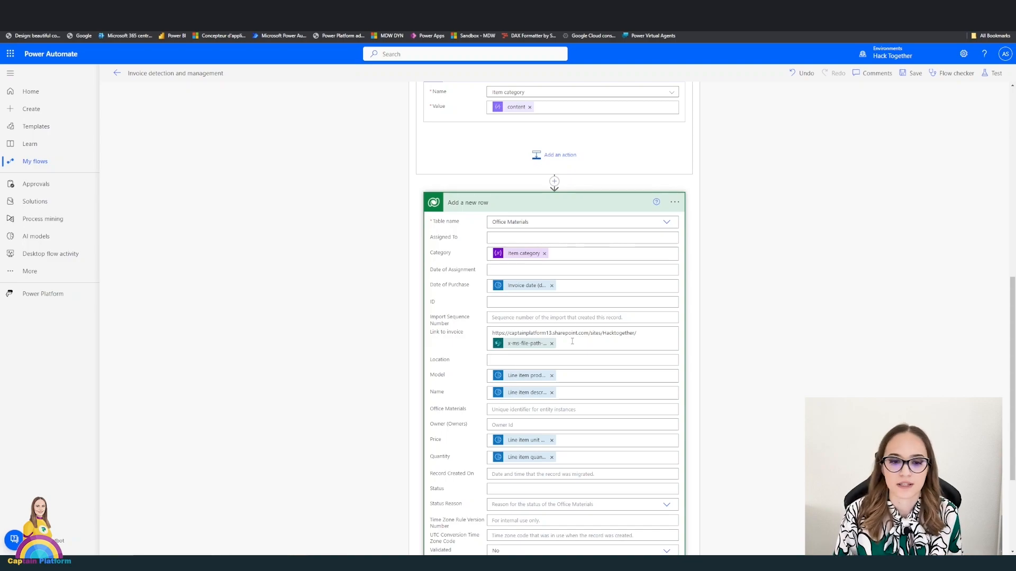
{"action": "scroll", "coordinate": [344, 342], "scroll_direction": "down", "scroll_amount": 3}
{"action": "scroll", "coordinate": [345, 342], "scroll_direction": "up", "scroll_amount": 3}
{"action": "scroll", "coordinate": [419, 301], "scroll_direction": "down", "scroll_amount": 3}
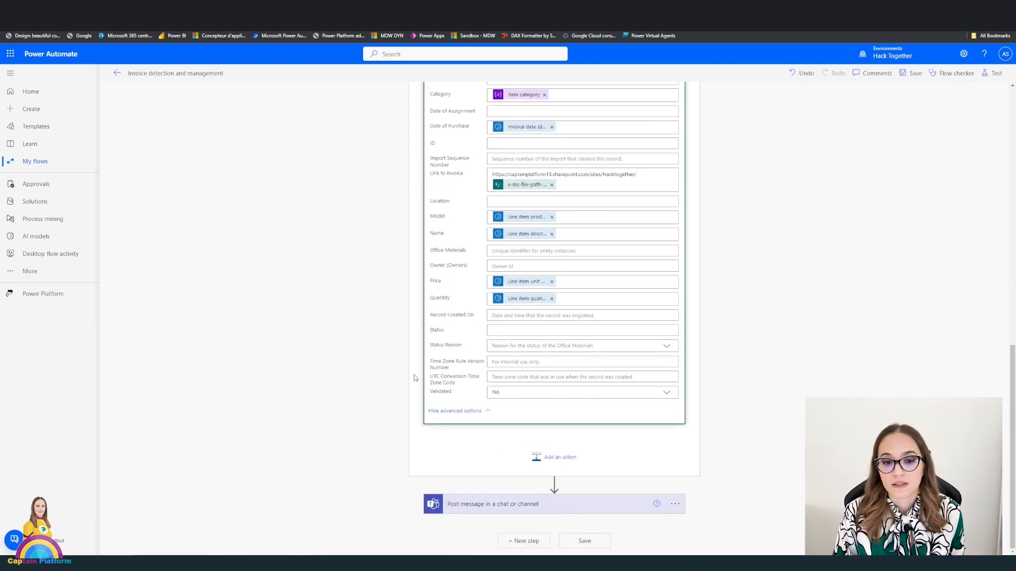
Expand the Post message in a chat or channel action and highlight the Power Apps link in its message.
{"action": "left_click", "coordinate": [477, 511]}
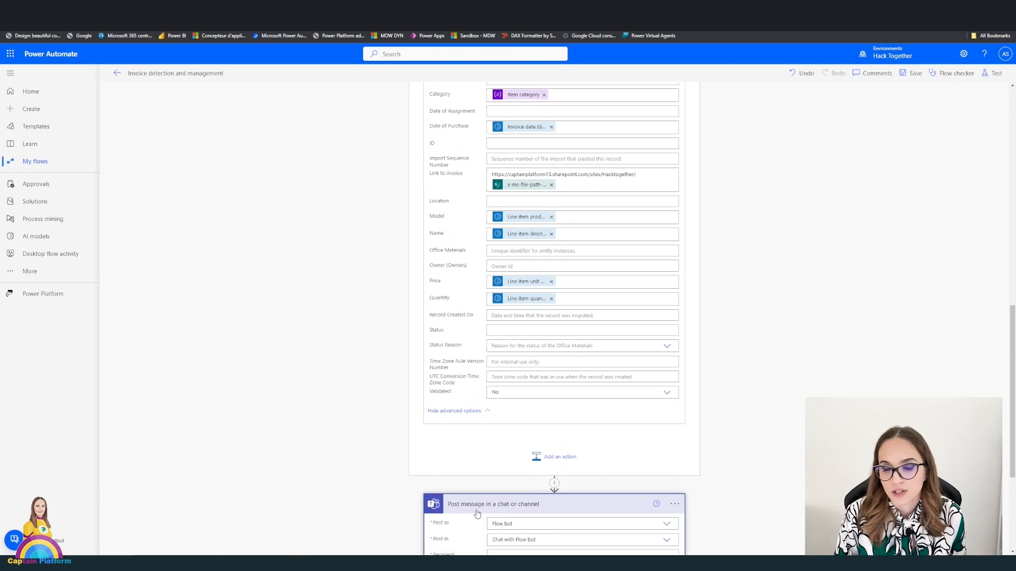
{"action": "scroll", "coordinate": [289, 340], "scroll_direction": "down", "scroll_amount": 2}
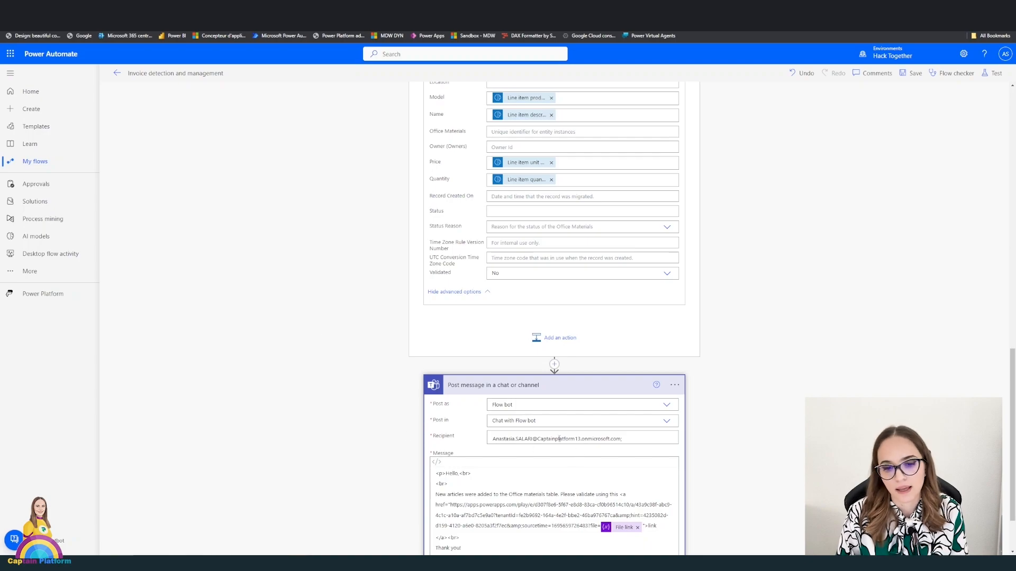
{"action": "scroll", "coordinate": [503, 443], "scroll_direction": "down", "scroll_amount": 1}
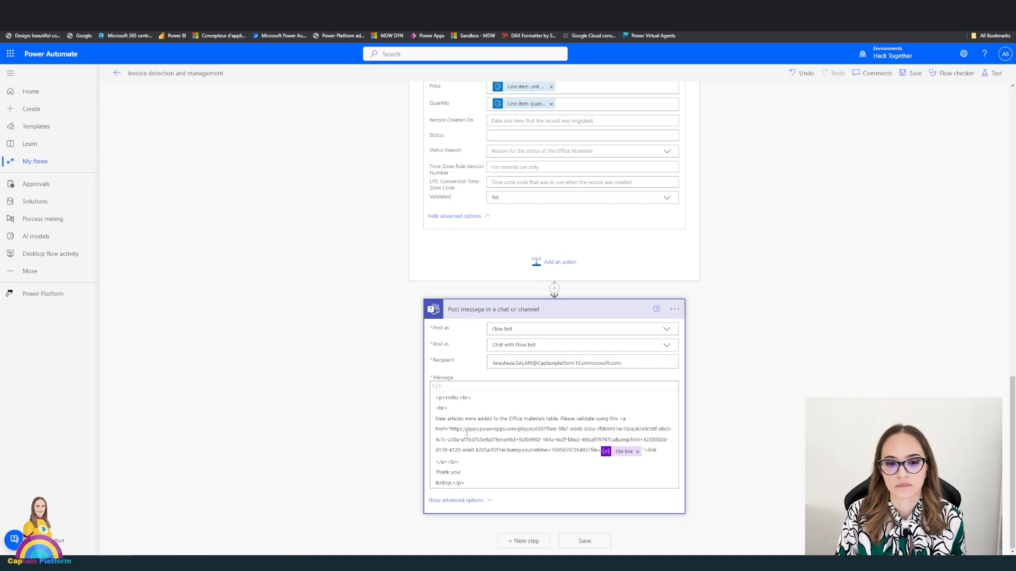
{"action": "left_click_drag", "start_coordinate": [450, 429], "coordinate": [581, 451]}
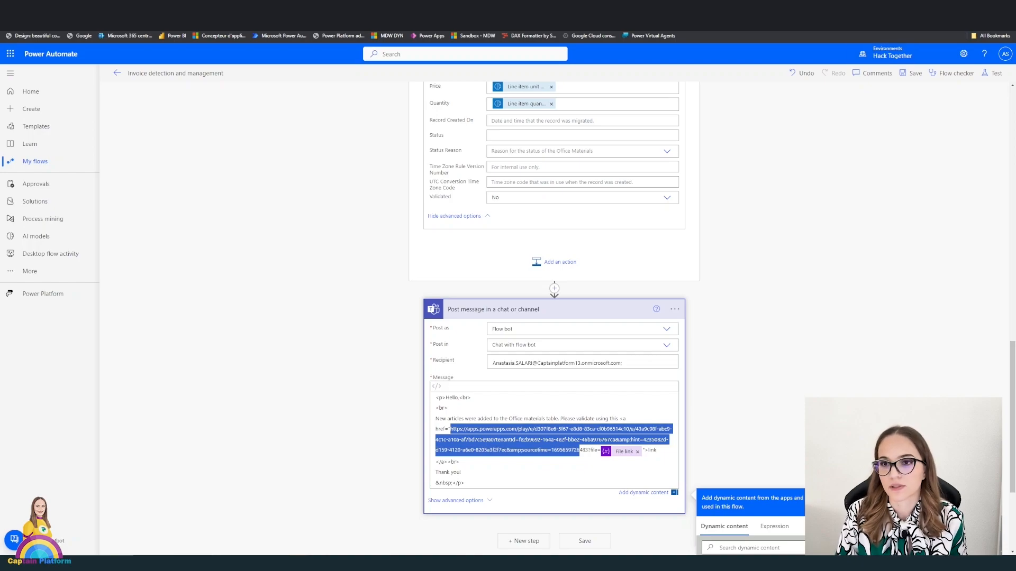
Switch to the Invoice management app in Power Apps Studio, skip the welcome dialog and check the PDF viewer's Document property.
{"action": "key", "text": "ctrl+Tab"}
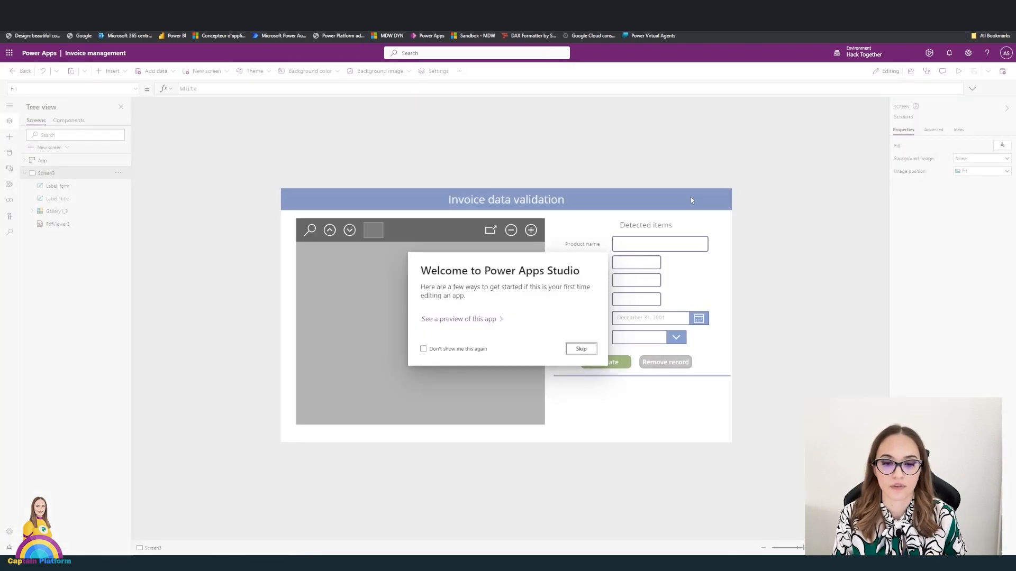
{"action": "left_click", "coordinate": [581, 349]}
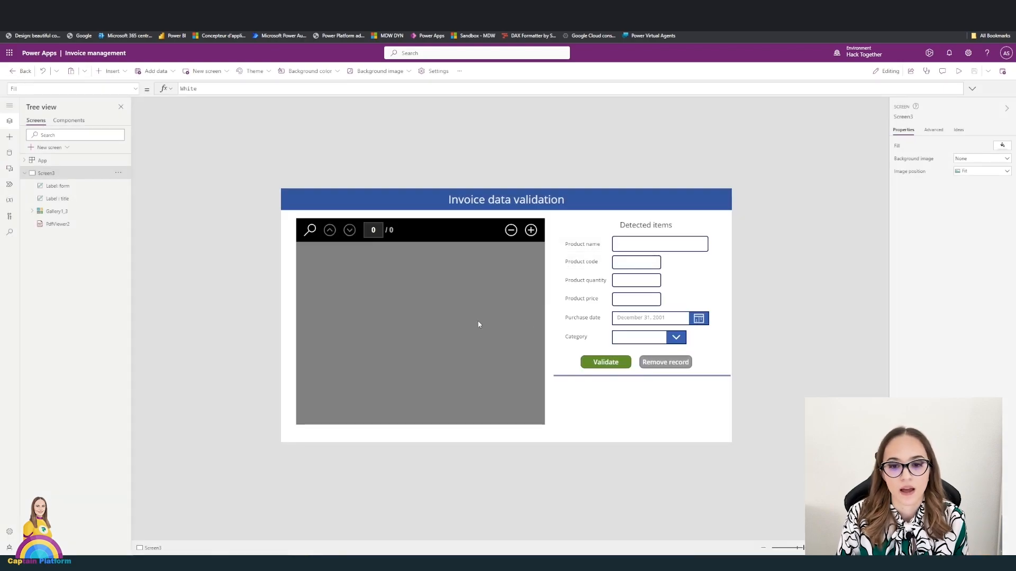
{"action": "left_click", "coordinate": [401, 324]}
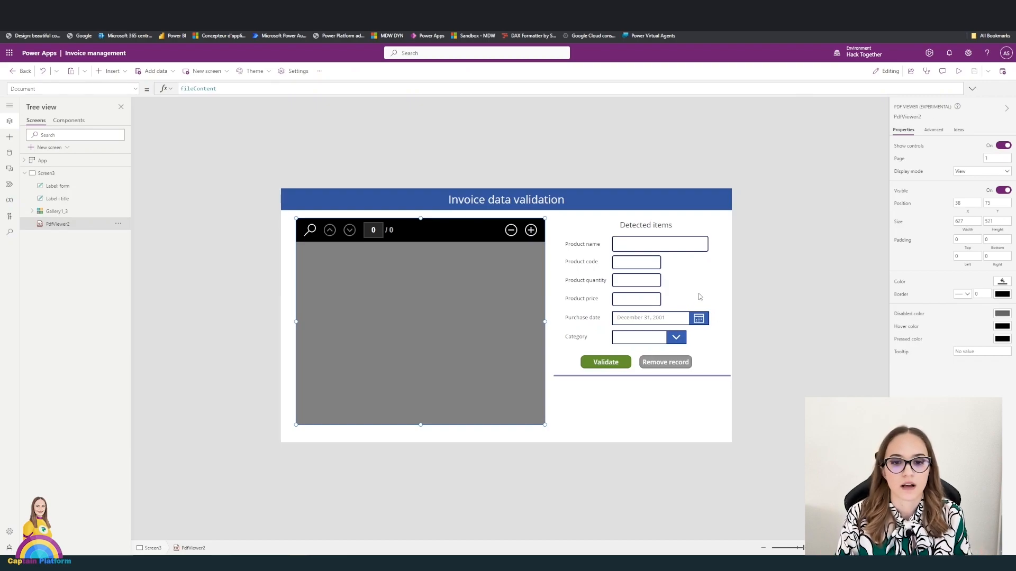
{"action": "left_click", "coordinate": [799, 281]}
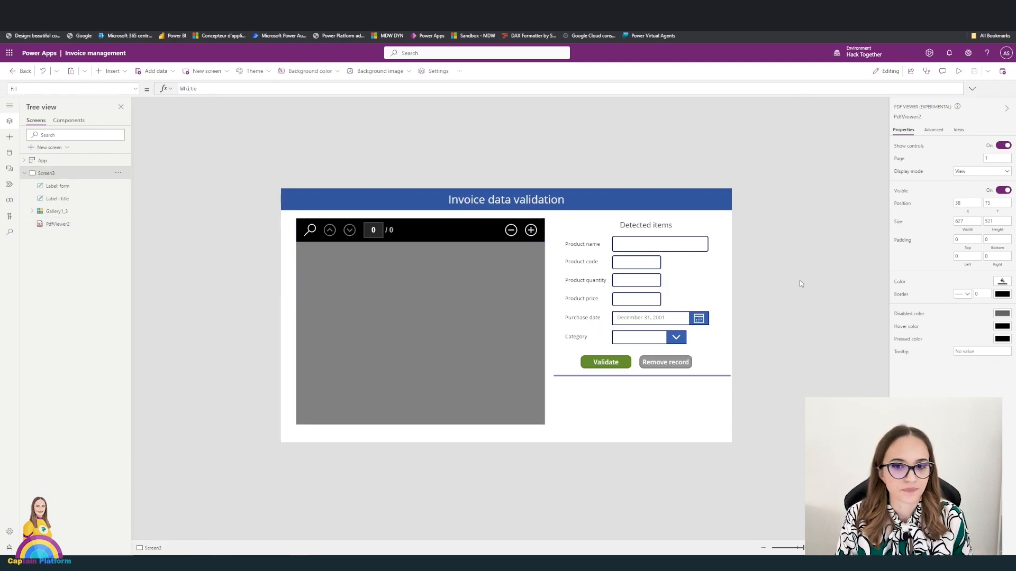
Show the App object's OnStart formula and highlight the If block that sets FileLink from Param("file").
{"action": "left_click", "coordinate": [43, 162]}
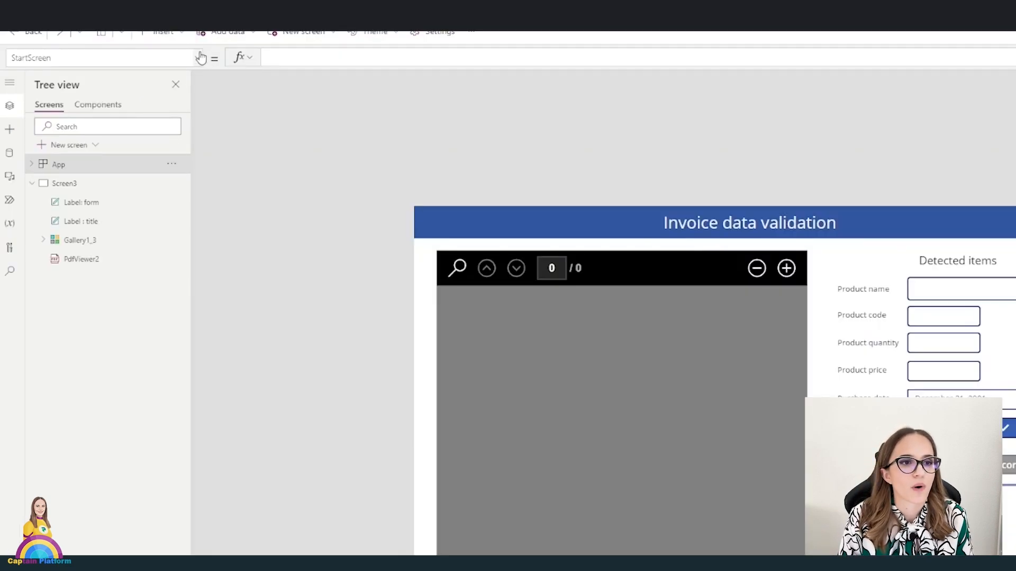
{"action": "left_click", "coordinate": [135, 88]}
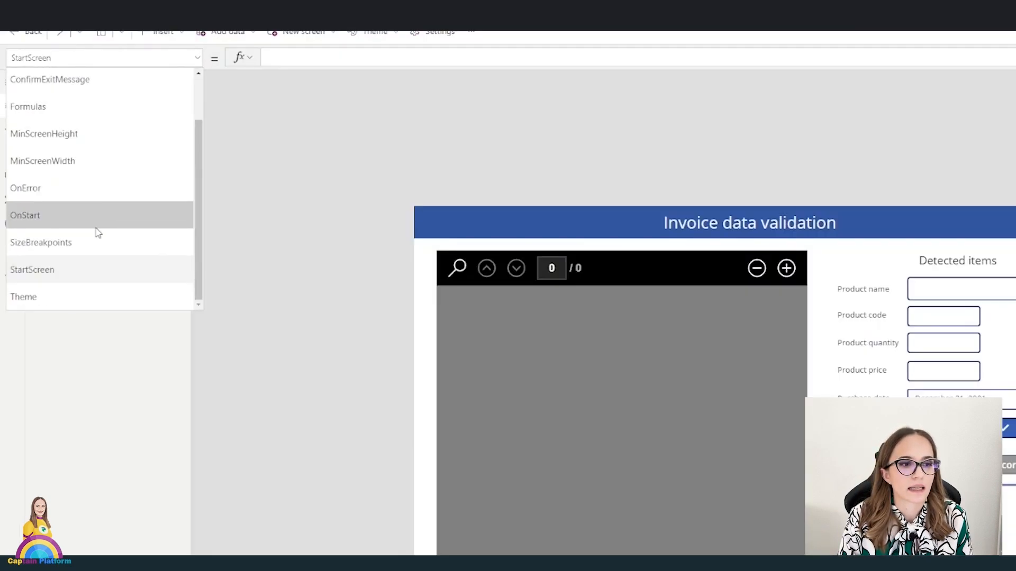
{"action": "left_click", "coordinate": [40, 215]}
{"action": "left_click_drag", "start_coordinate": [361, 68], "coordinate": [323, 275]}
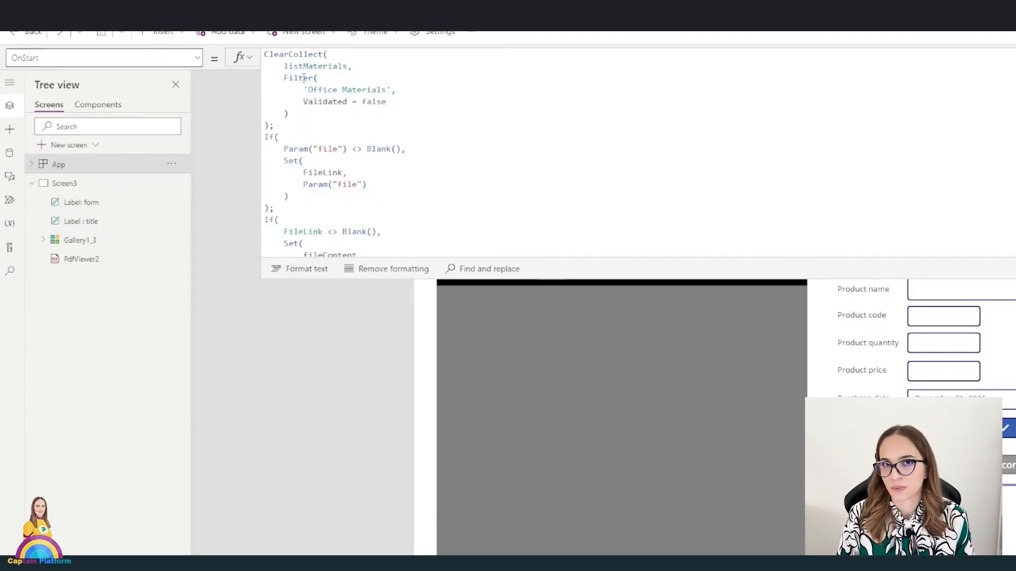
{"action": "scroll", "coordinate": [423, 183], "scroll_direction": "down", "scroll_amount": 2}
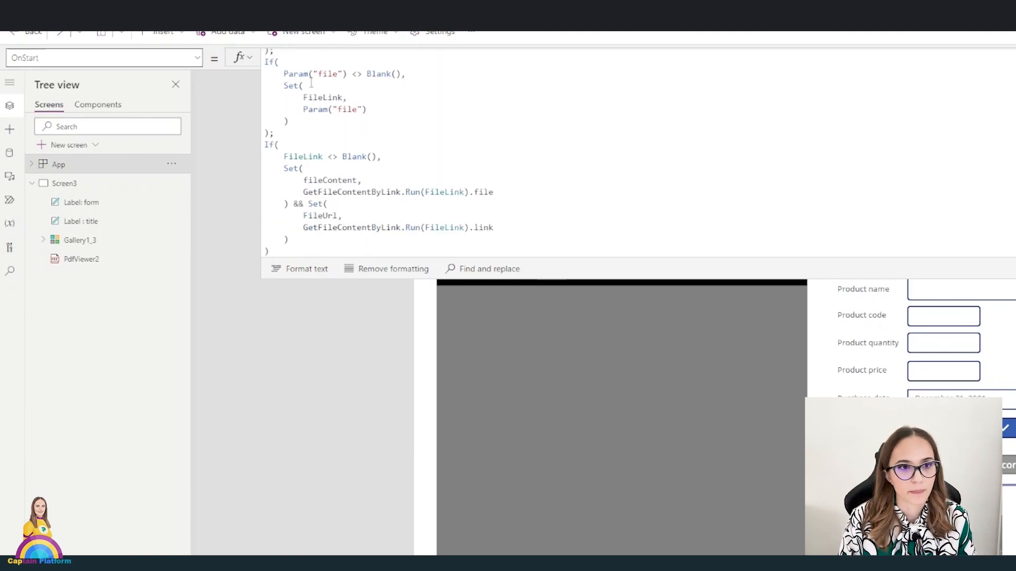
{"action": "left_click_drag", "start_coordinate": [265, 62], "coordinate": [386, 132]}
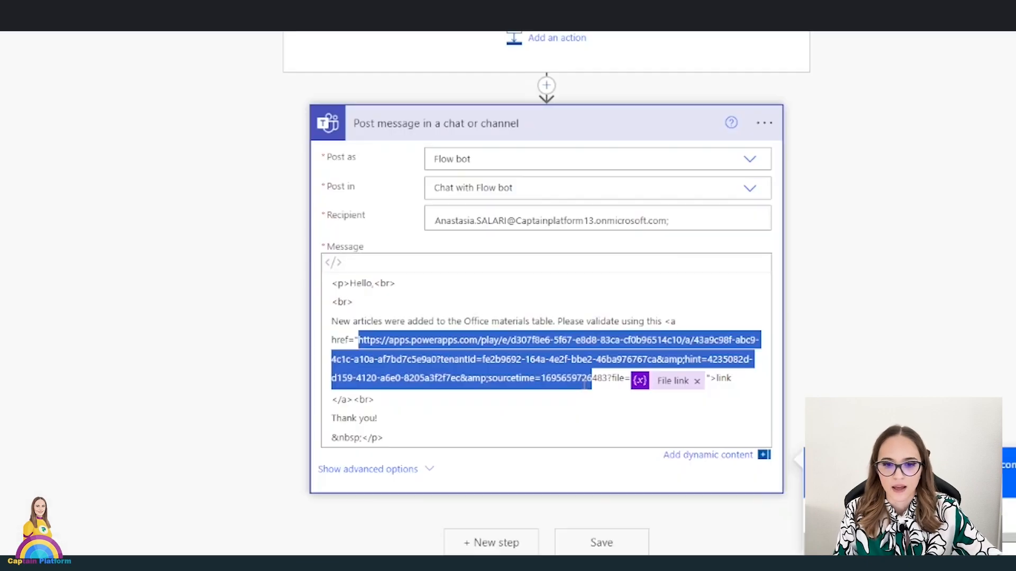
Compare the file parameter in the flow's message link with Param("file") and the FileLink check in the OnStart formula.
{"action": "left_click", "coordinate": [586, 384]}
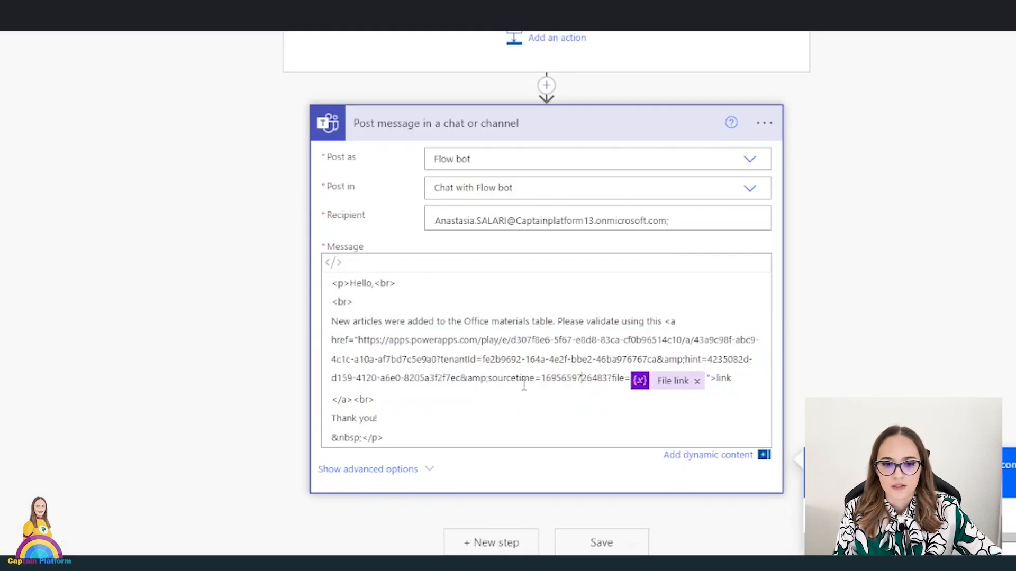
{"action": "left_click_drag", "start_coordinate": [611, 379], "coordinate": [723, 386]}
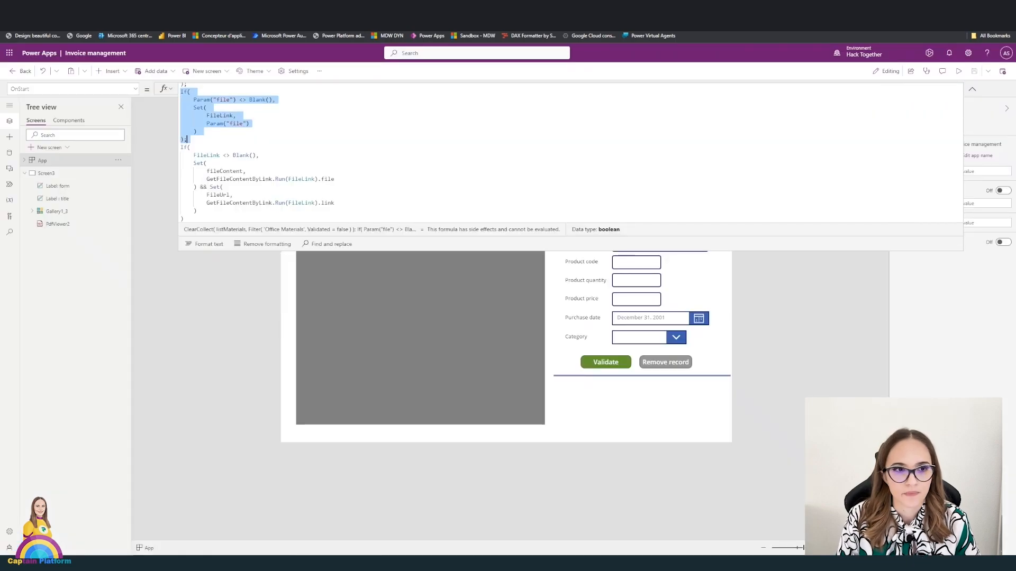
{"action": "left_click", "coordinate": [224, 90]}
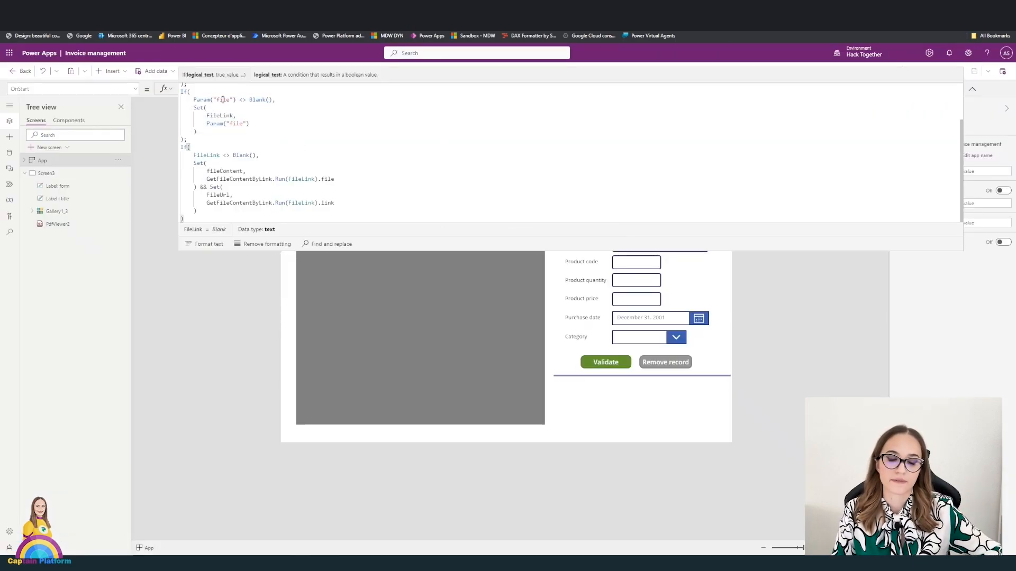
{"action": "left_click", "coordinate": [223, 99]}
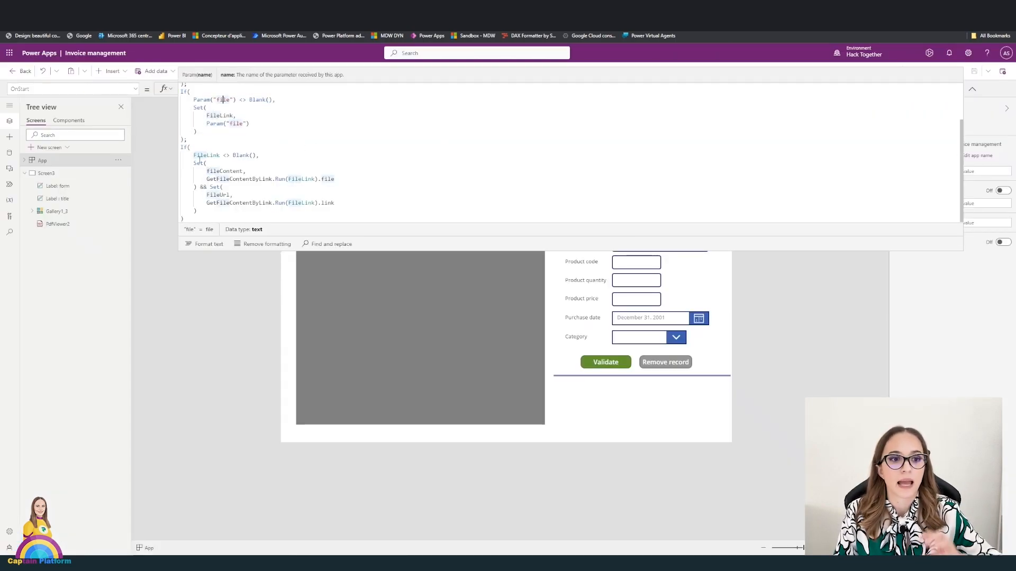
{"action": "left_click", "coordinate": [208, 155]}
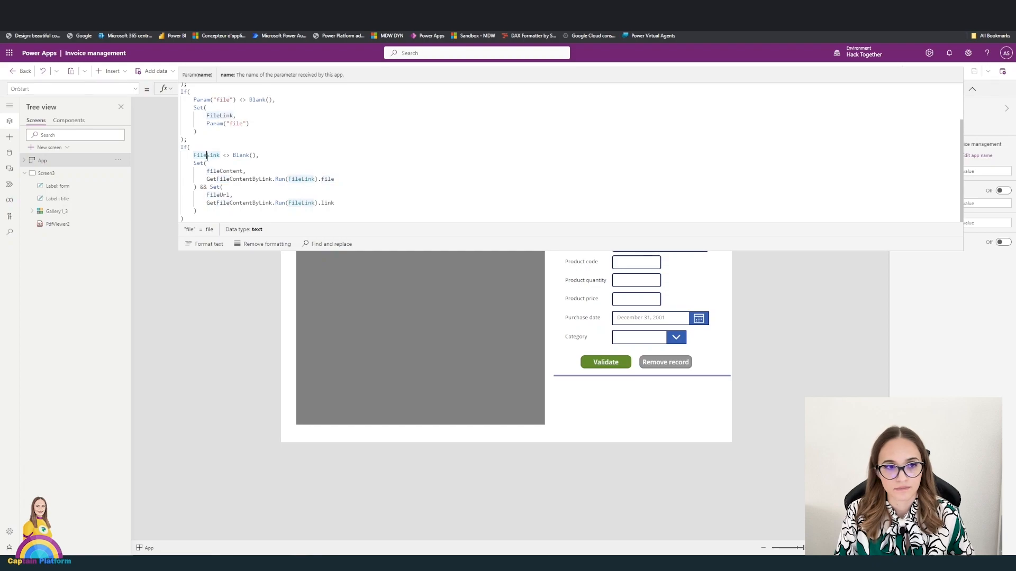
Open the app's GetFileContentByLink flow for editing within Power Apps Studio.
{"action": "left_click", "coordinate": [9, 185]}
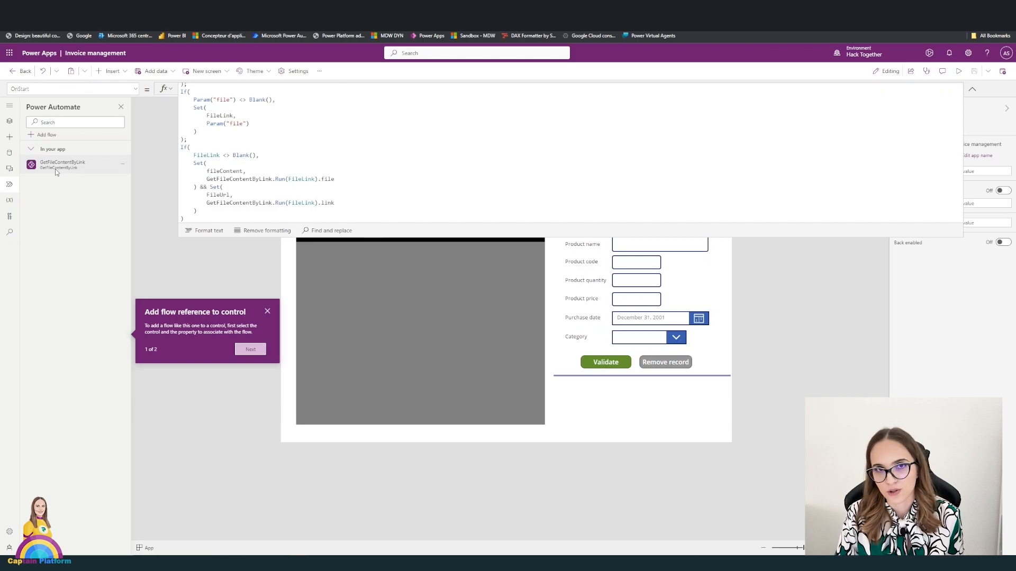
{"action": "left_click", "coordinate": [122, 166]}
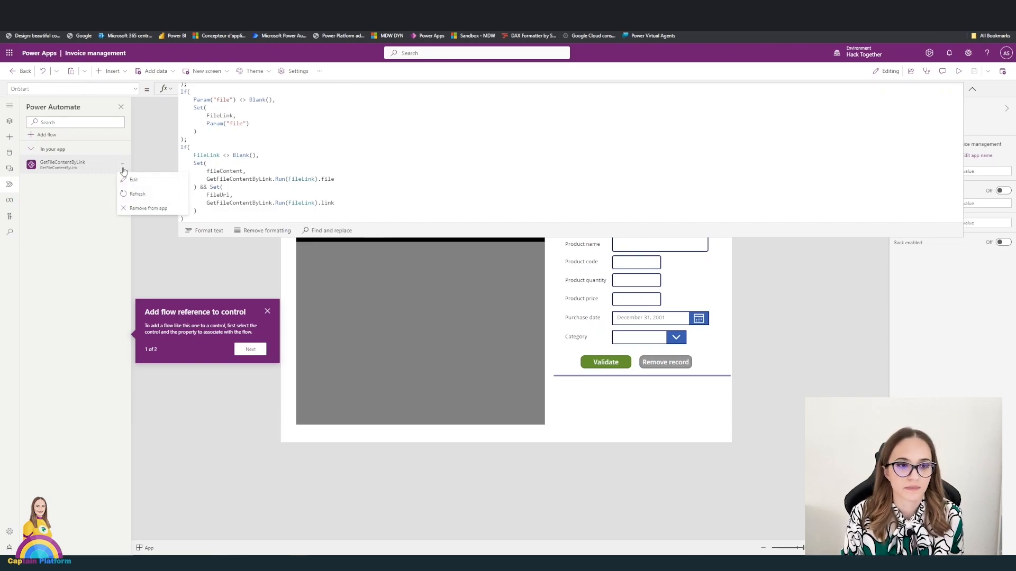
{"action": "left_click", "coordinate": [272, 154]}
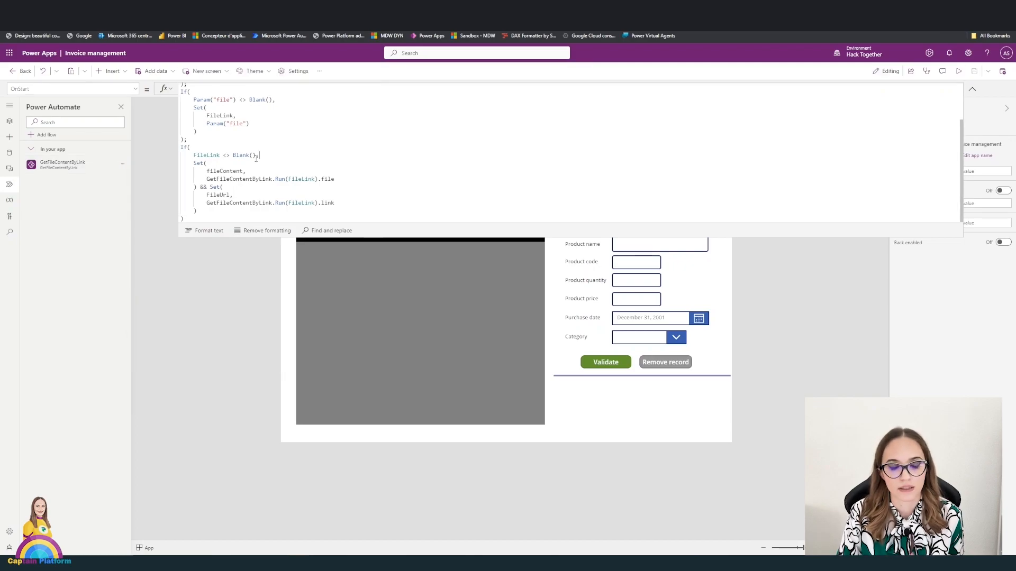
{"action": "left_click", "coordinate": [123, 166]}
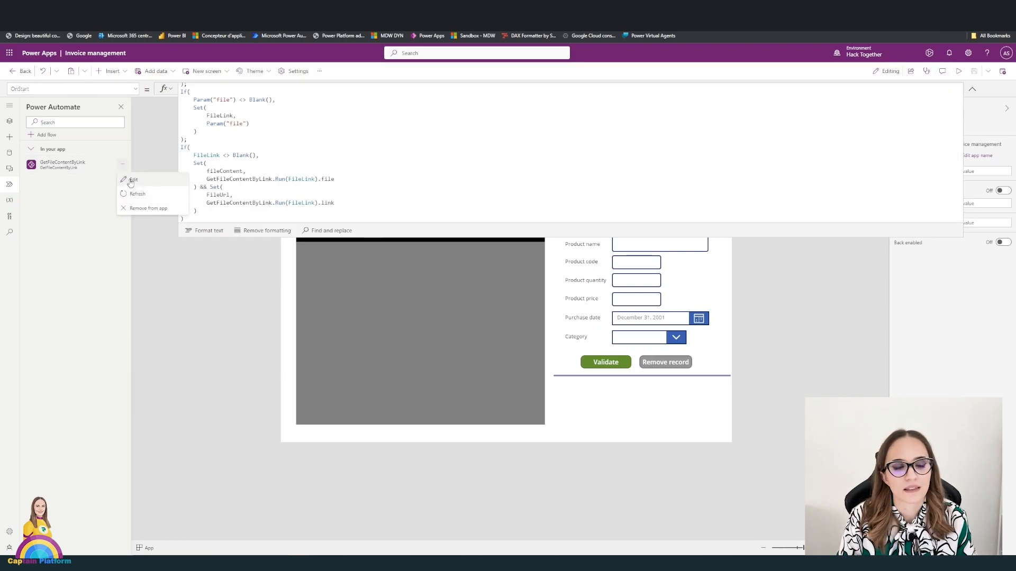
{"action": "left_click", "coordinate": [132, 178]}
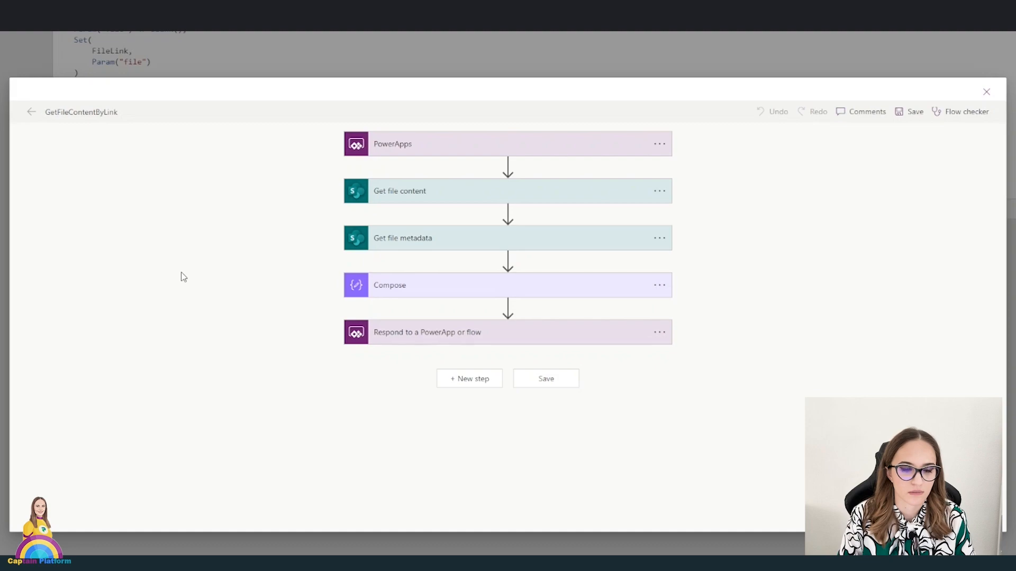
Inspect the Get file content, Get file metadata, Compose and Respond to a PowerApp or flow actions, and close the flow editor.
{"action": "left_click", "coordinate": [421, 194]}
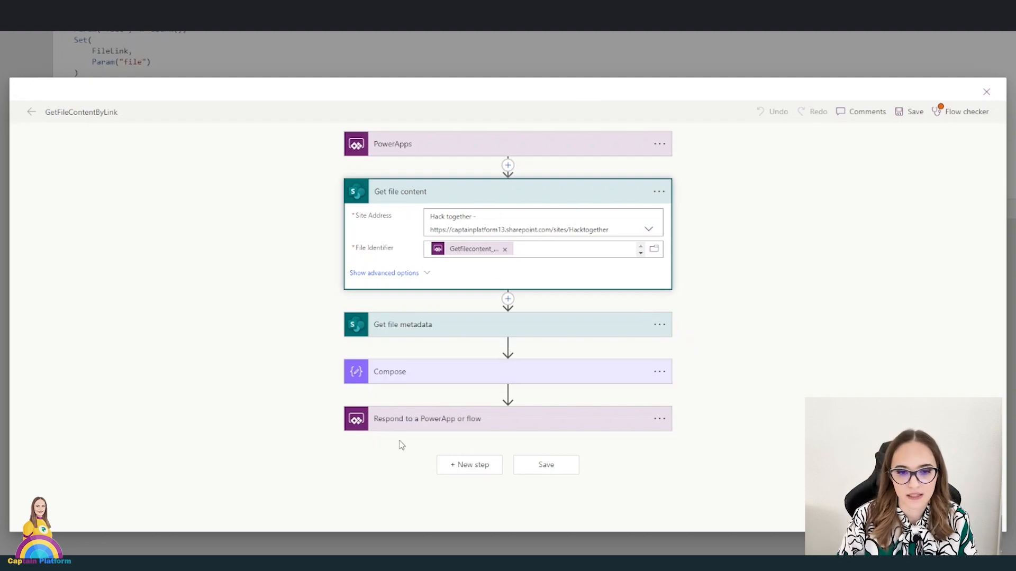
{"action": "left_click", "coordinate": [390, 332]}
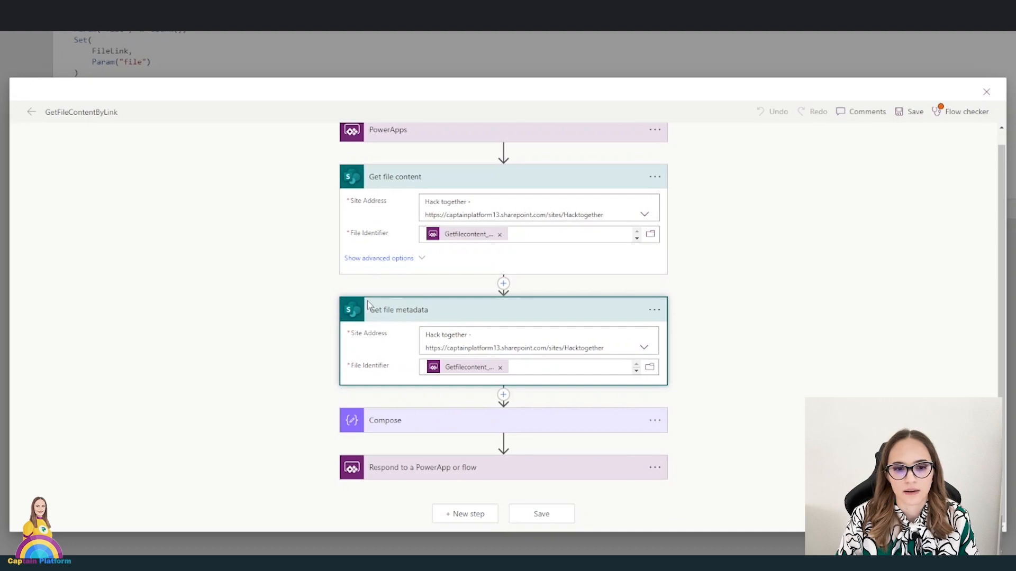
{"action": "left_click", "coordinate": [418, 428]}
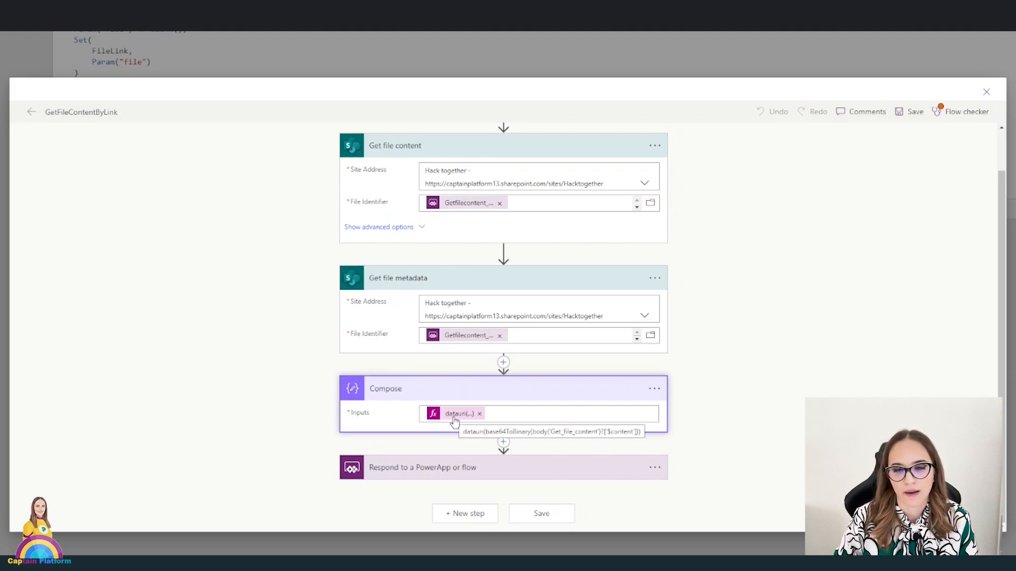
{"action": "left_click", "coordinate": [443, 471]}
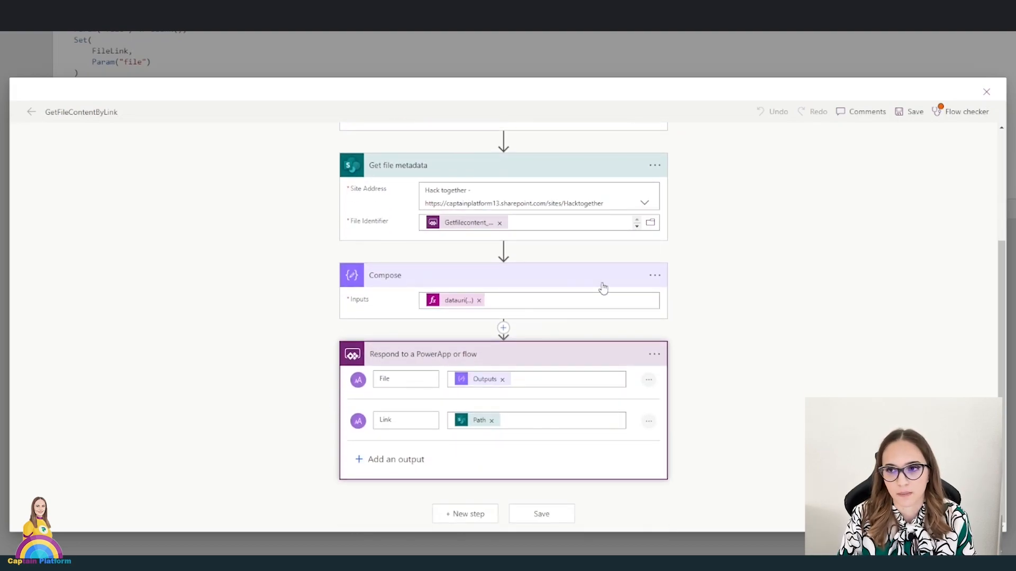
{"action": "left_click", "coordinate": [986, 92]}
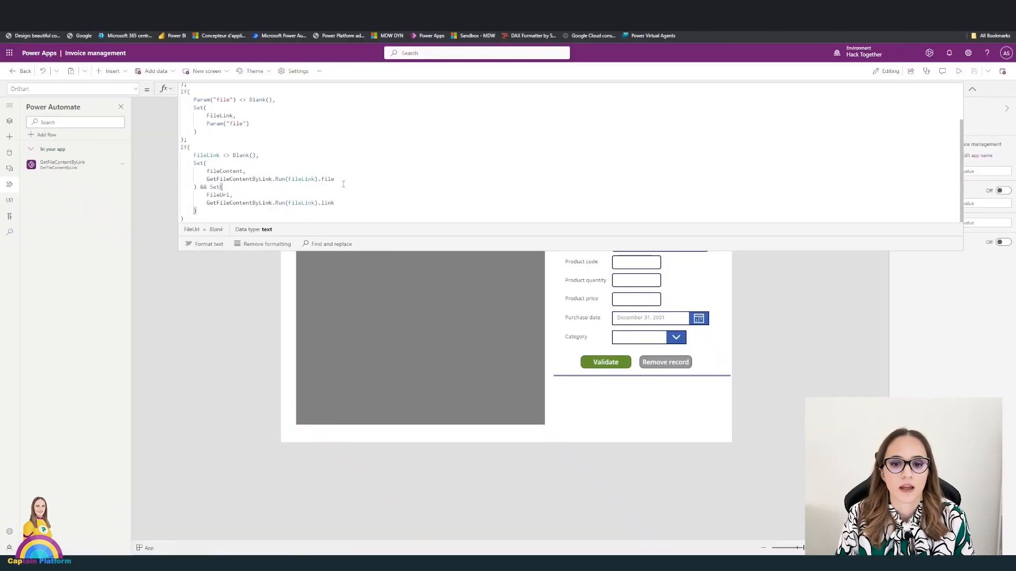
Collapse the OnStart formula, select the detected items gallery and highlight the 'Link to invoice' condition in its Items filter.
{"action": "left_click", "coordinate": [971, 91]}
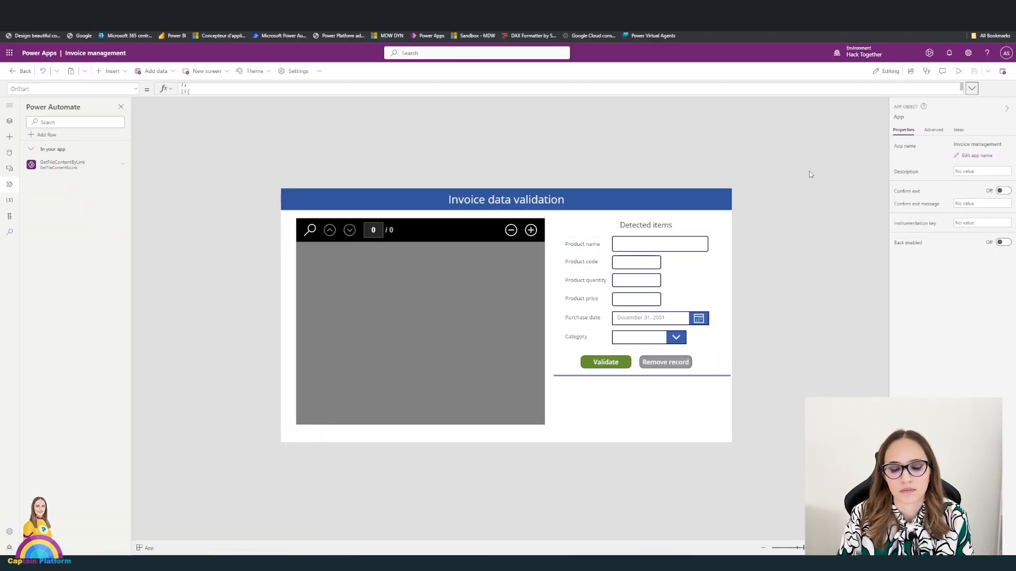
{"action": "left_click", "coordinate": [714, 284]}
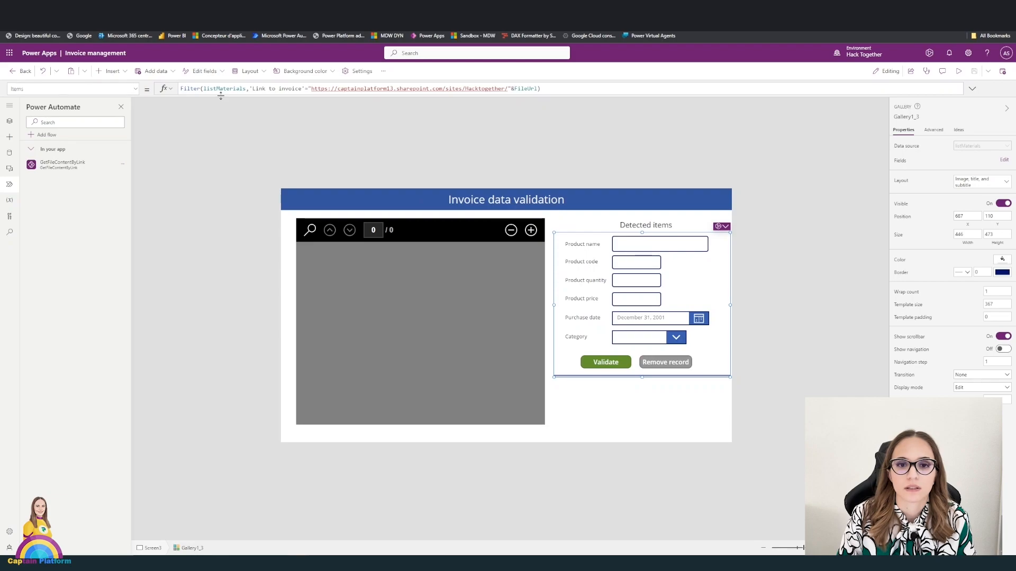
{"action": "left_click_drag", "start_coordinate": [250, 89], "coordinate": [541, 88]}
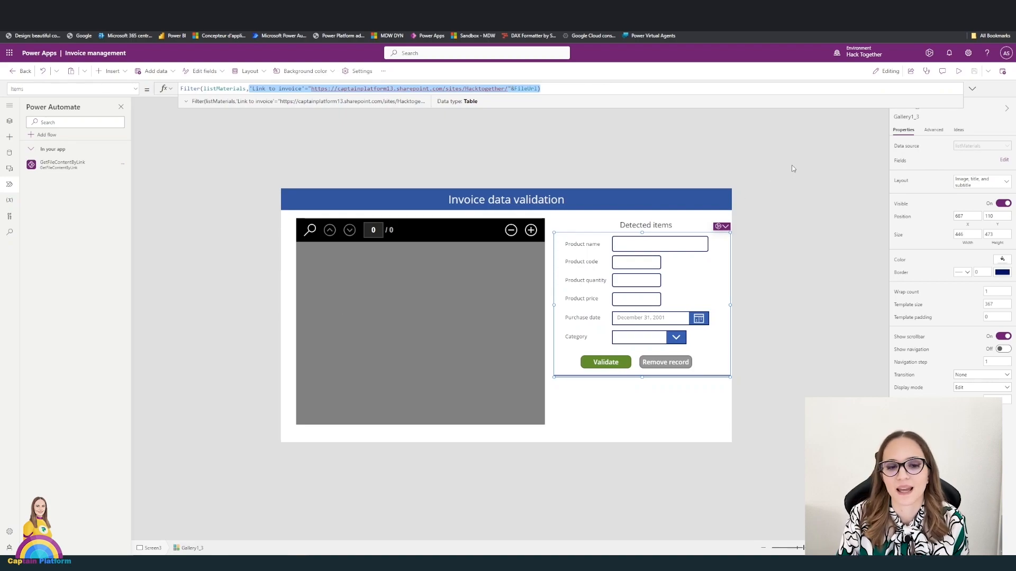
Open the Logitech Marathon M705 record in the Office Materials app and set its status to Assigned and its location to T8.
{"action": "left_click", "coordinate": [778, 280]}
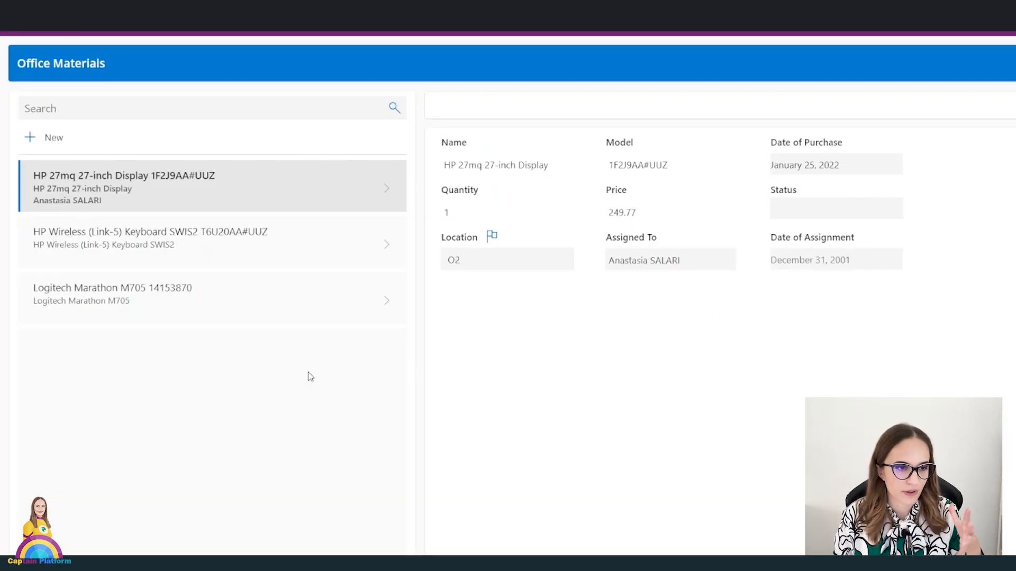
{"action": "left_click", "coordinate": [97, 294]}
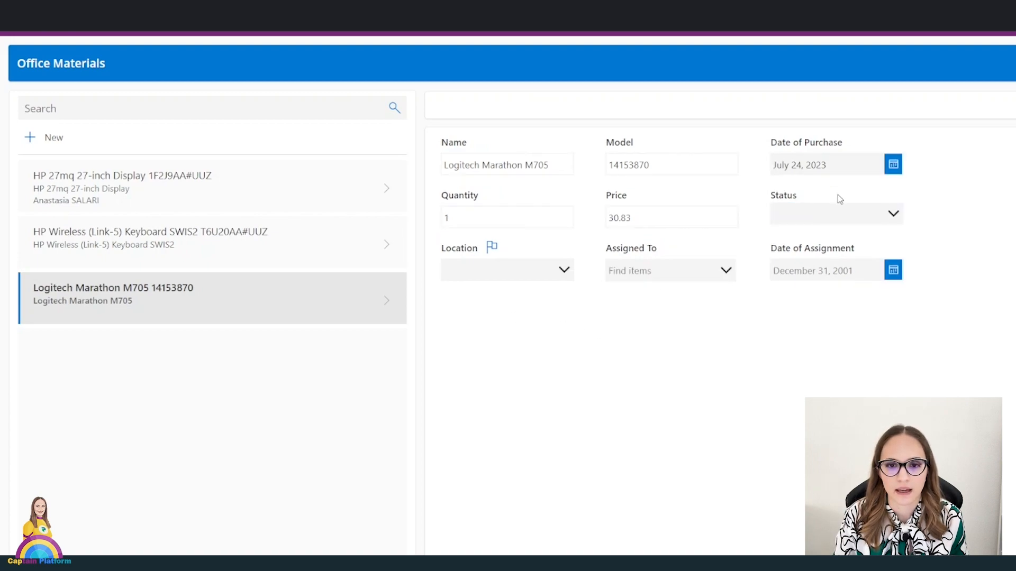
{"action": "left_click", "coordinate": [862, 215]}
{"action": "left_click", "coordinate": [815, 270]}
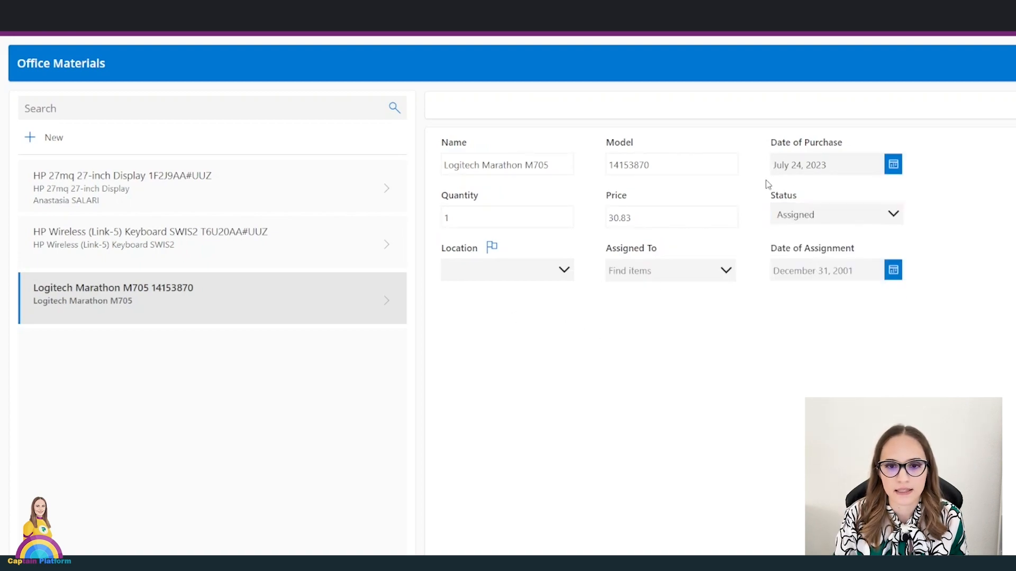
{"action": "left_click", "coordinate": [491, 246]}
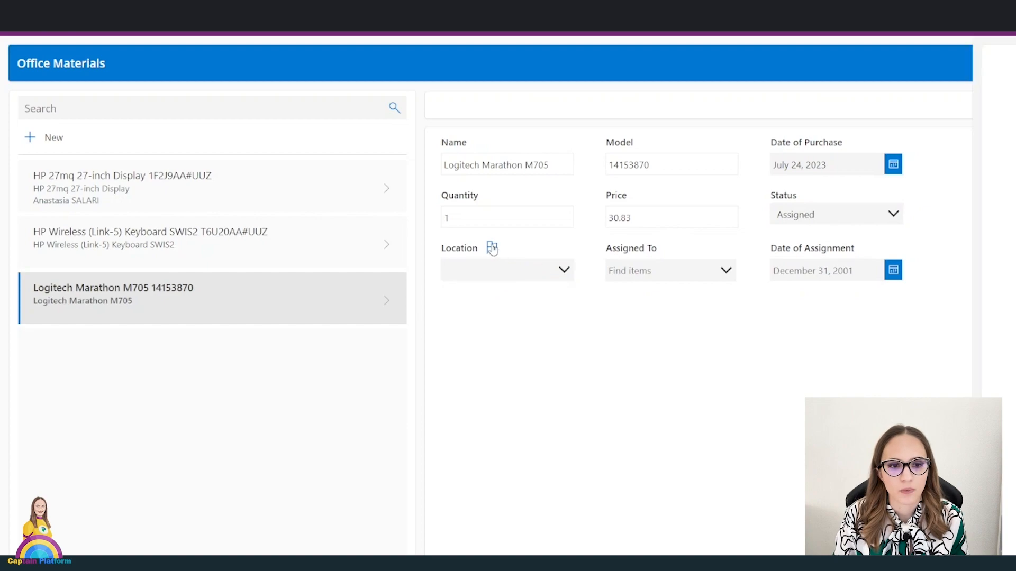
{"action": "left_click", "coordinate": [415, 286]}
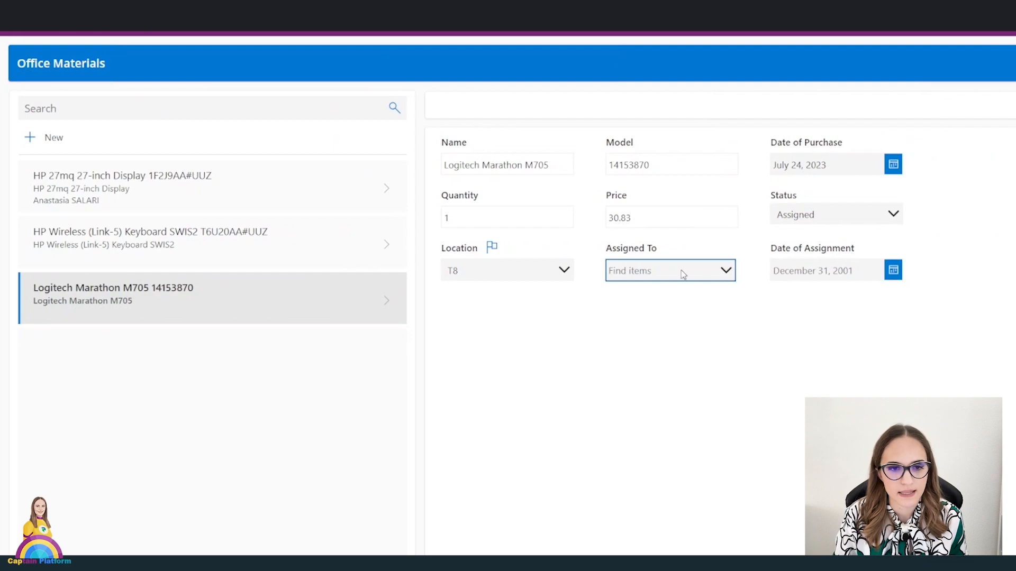
Assign the Logitech Marathon M705 to the employee, set the date of assignment to October 6, 2023, and save the record.
{"action": "left_click", "coordinate": [687, 274]}
{"action": "left_click", "coordinate": [667, 301]}
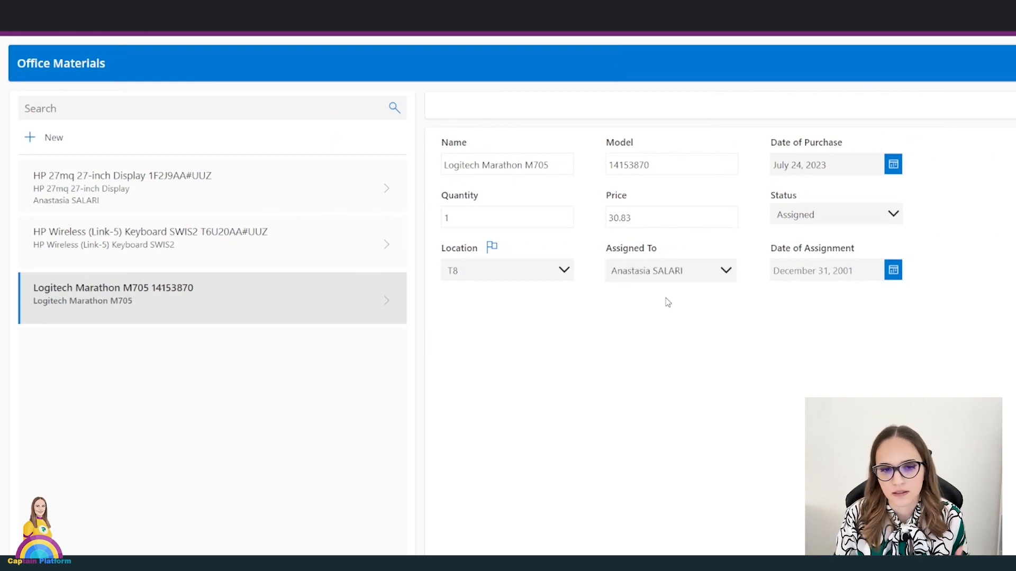
{"action": "left_click", "coordinate": [893, 270]}
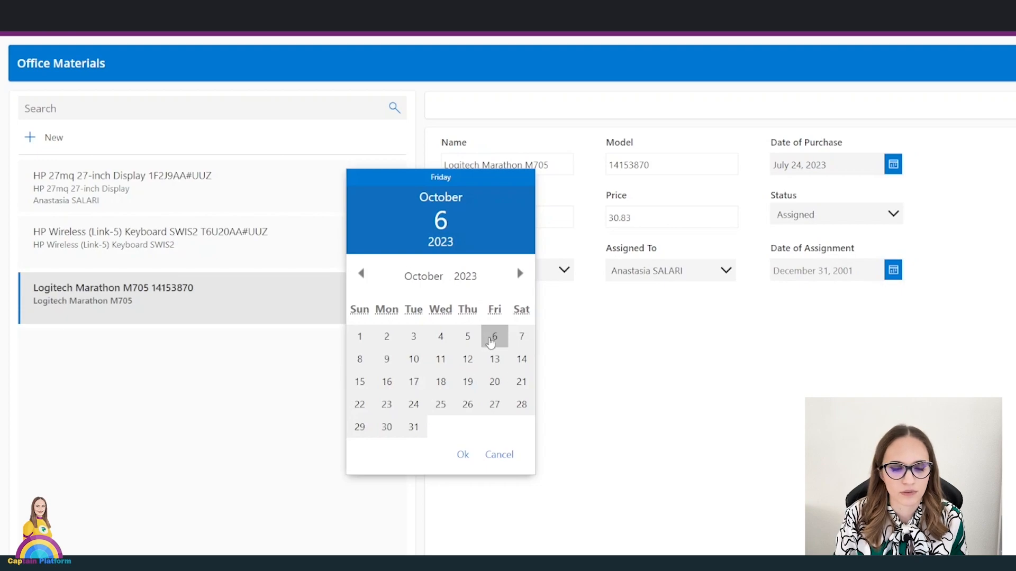
{"action": "left_click", "coordinate": [491, 342]}
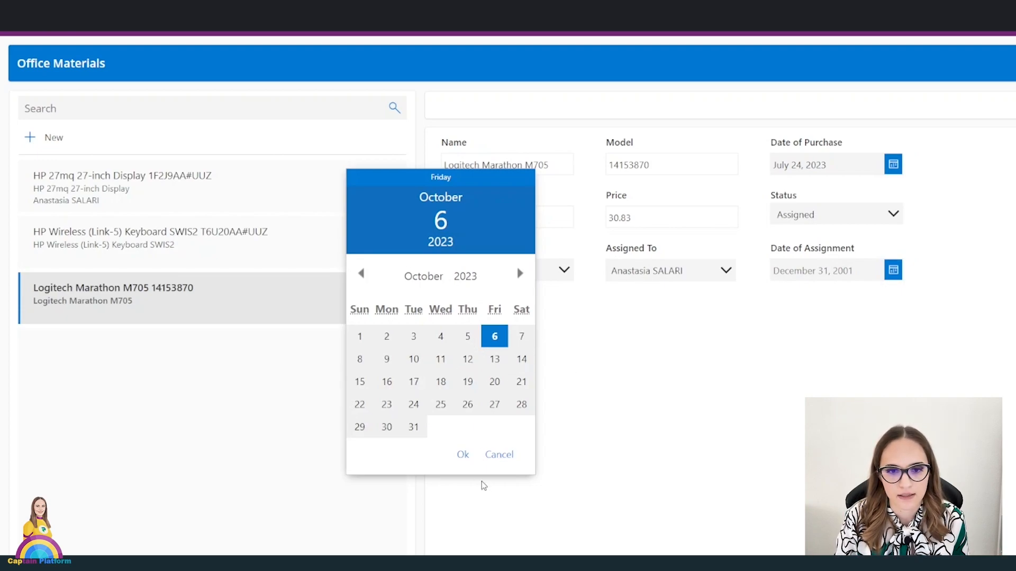
{"action": "left_click", "coordinate": [461, 456]}
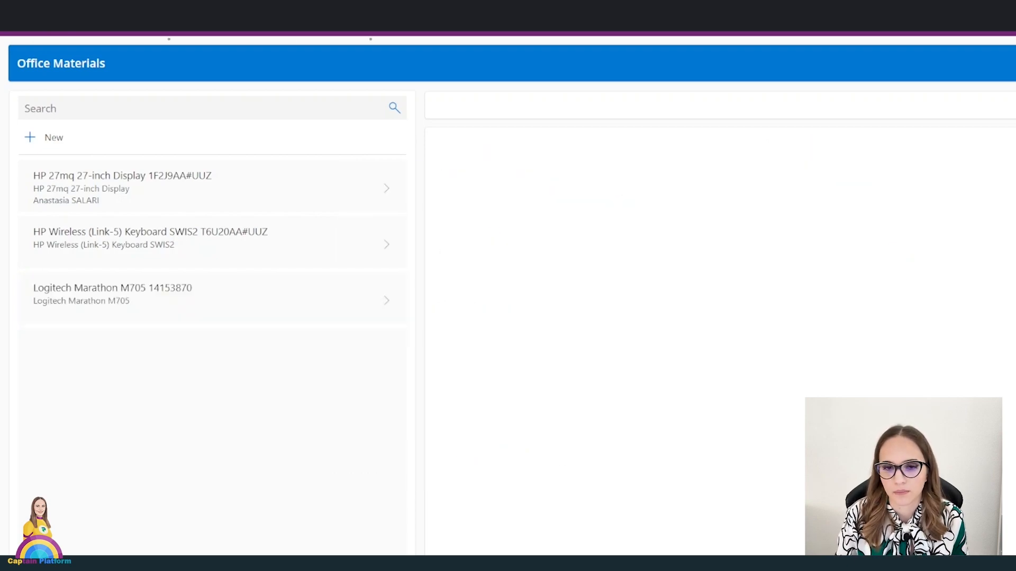
{"action": "left_click", "coordinate": [283, 297]}
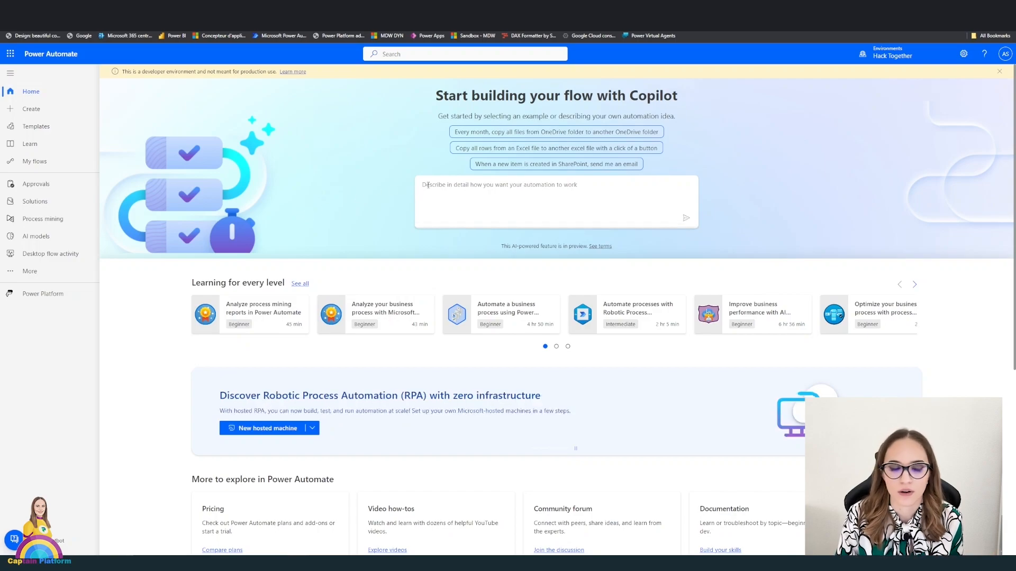
In Power Automate, ask Copilot for "When a new file is added to SharePoint, extract data, store it in a Dataverse table and send a Teams message".
{"action": "left_click", "coordinate": [428, 185]}
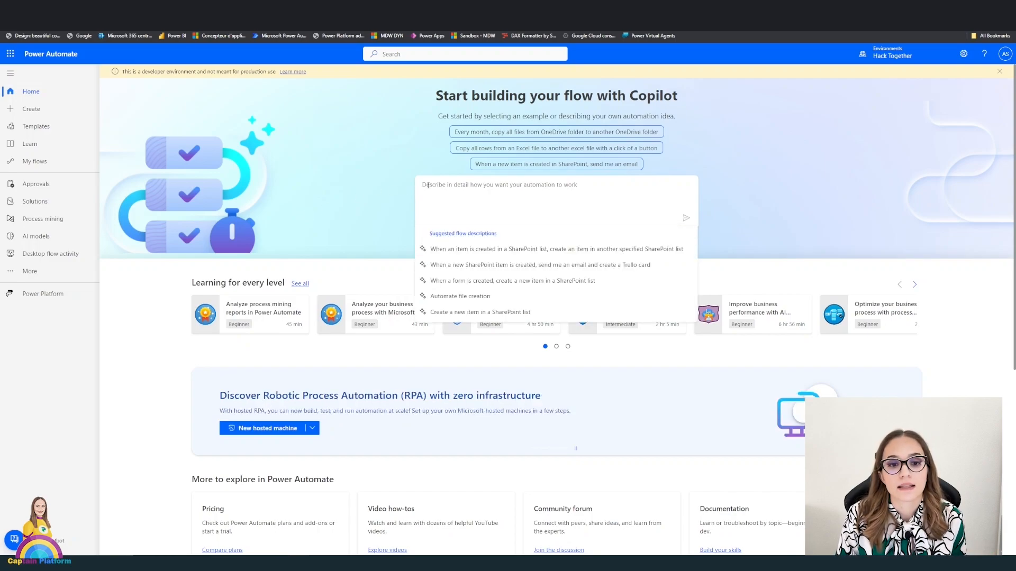
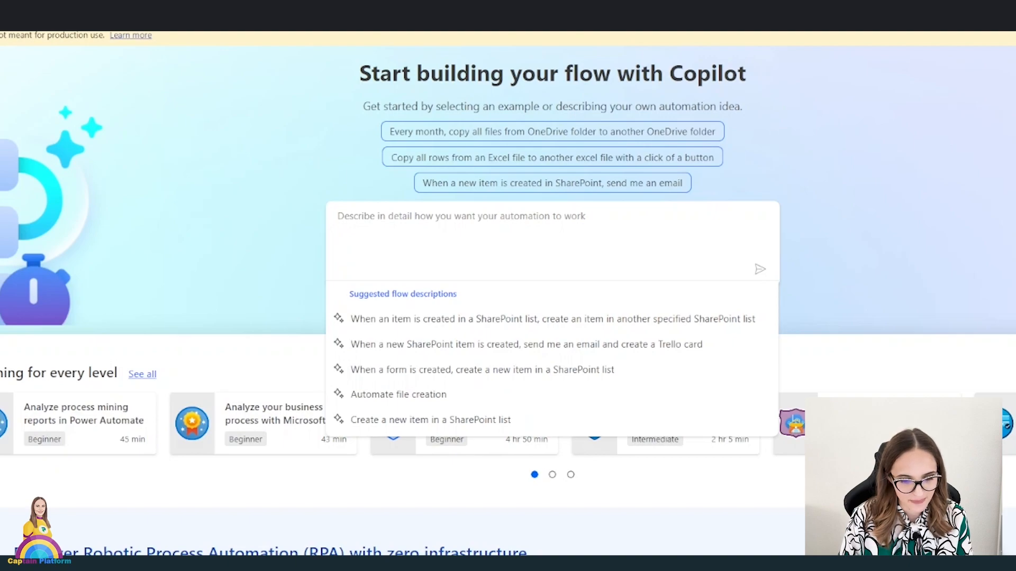
{"action": "type", "text": "When a new file is added to SharePoint, extract data, store it in a Dataverse table and send a Teams message"}
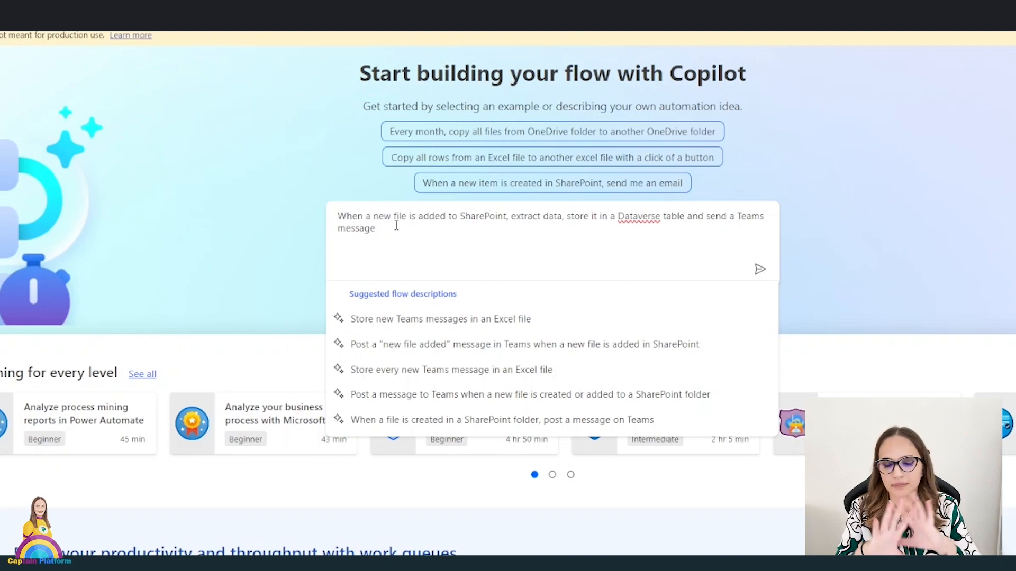
{"action": "left_click", "coordinate": [840, 189]}
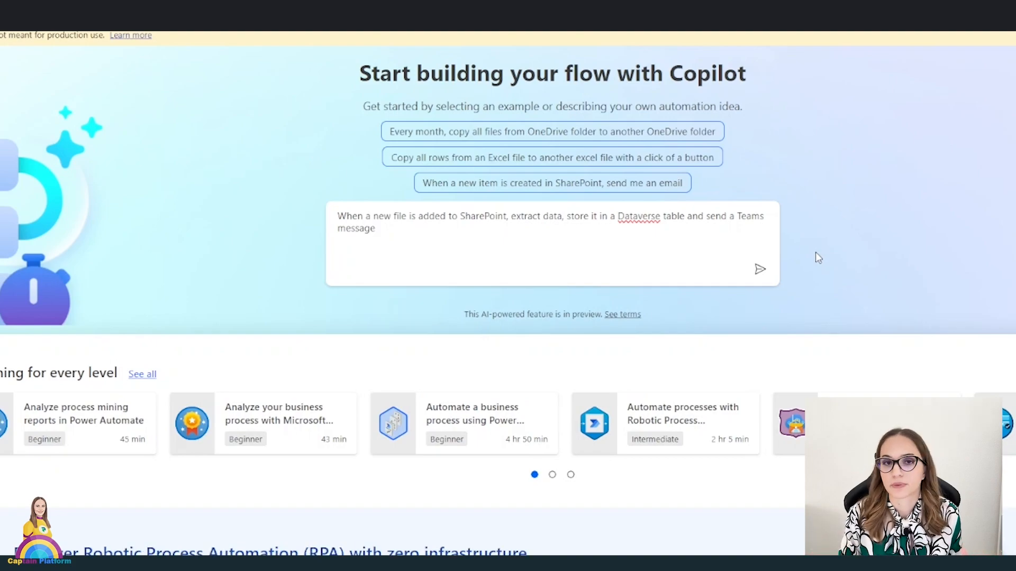
{"action": "left_click", "coordinate": [760, 272]}
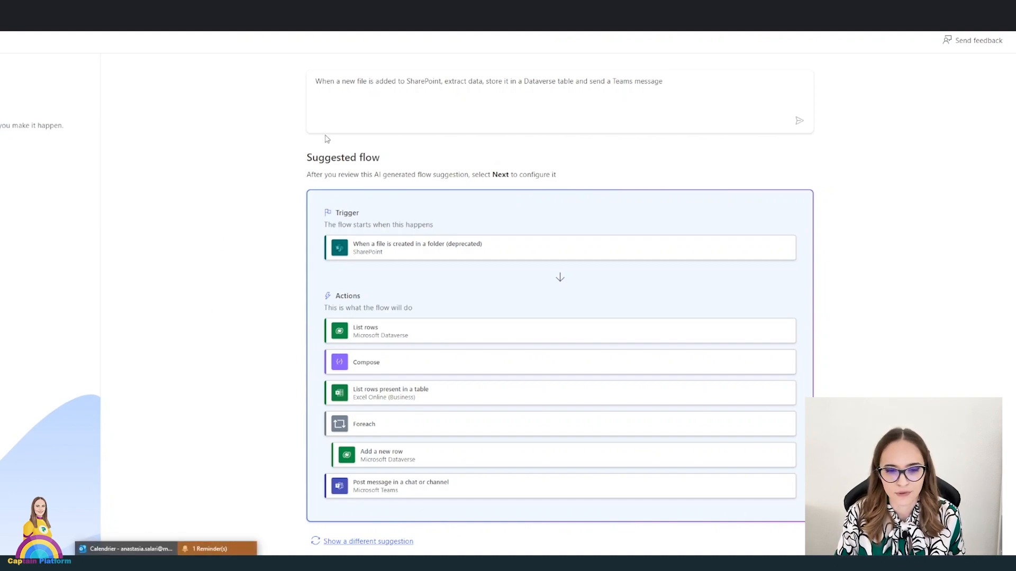
Change "extract data" to "extract invoice data" in the Copilot prompt and generate a new suggested flow.
{"action": "left_click", "coordinate": [469, 82]}
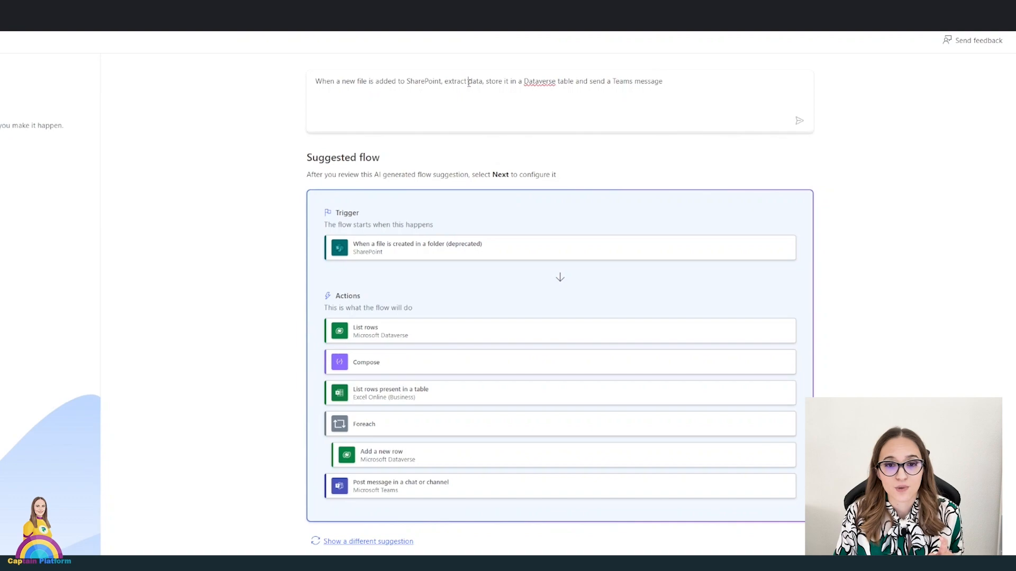
{"action": "left_click", "coordinate": [244, 360]}
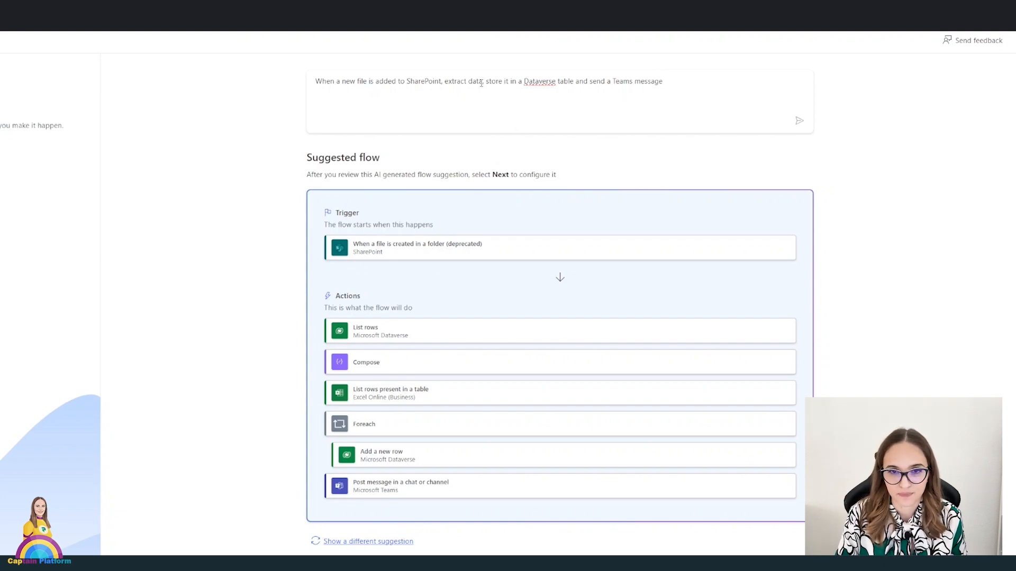
{"action": "type", "text": "invoice"}
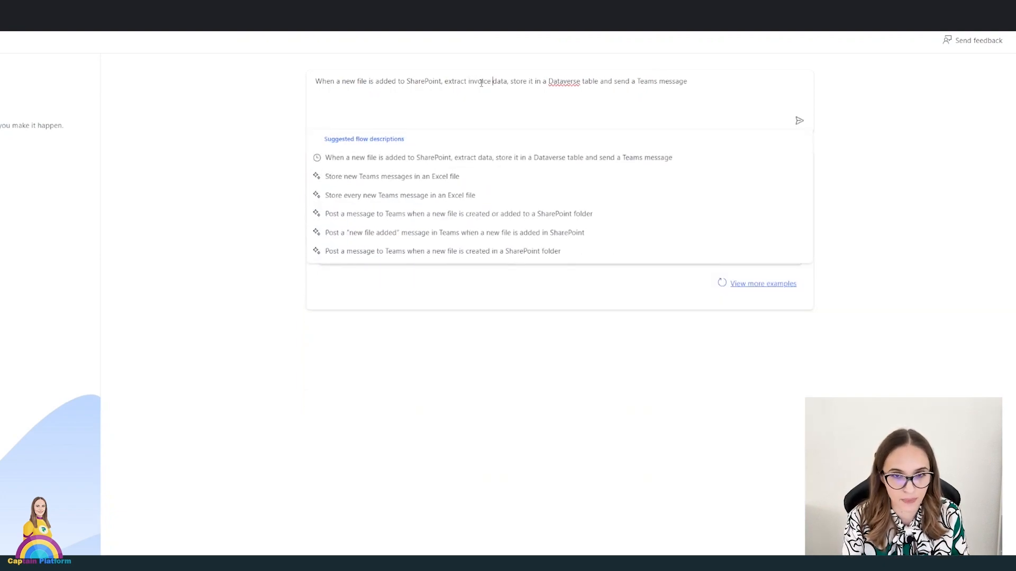
{"action": "left_click", "coordinate": [790, 88]}
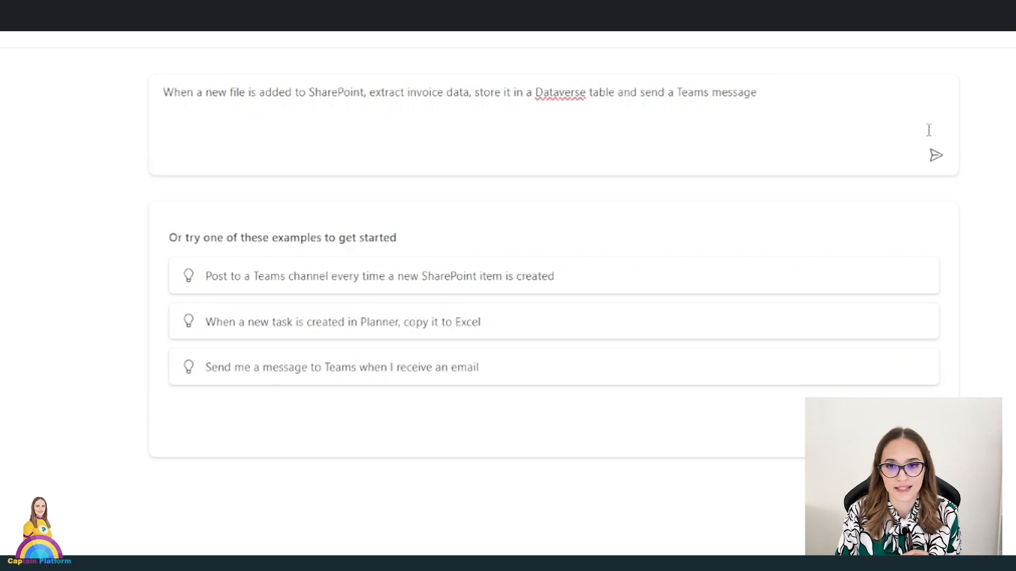
{"action": "left_click", "coordinate": [935, 154]}
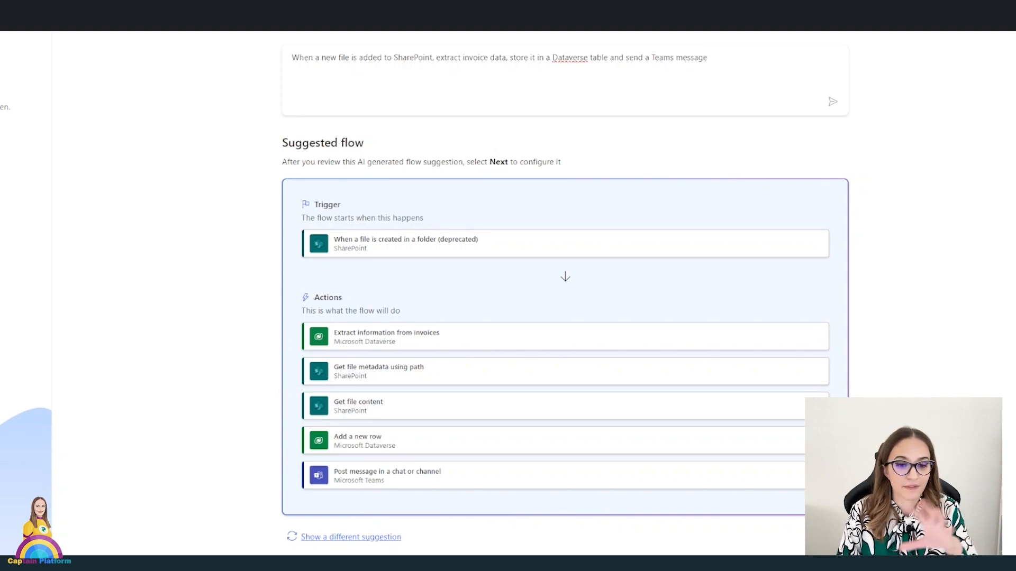
Switch to Microsoft Teams and open the Captain's bot chat.
{"action": "left_click", "coordinate": [101, 568]}
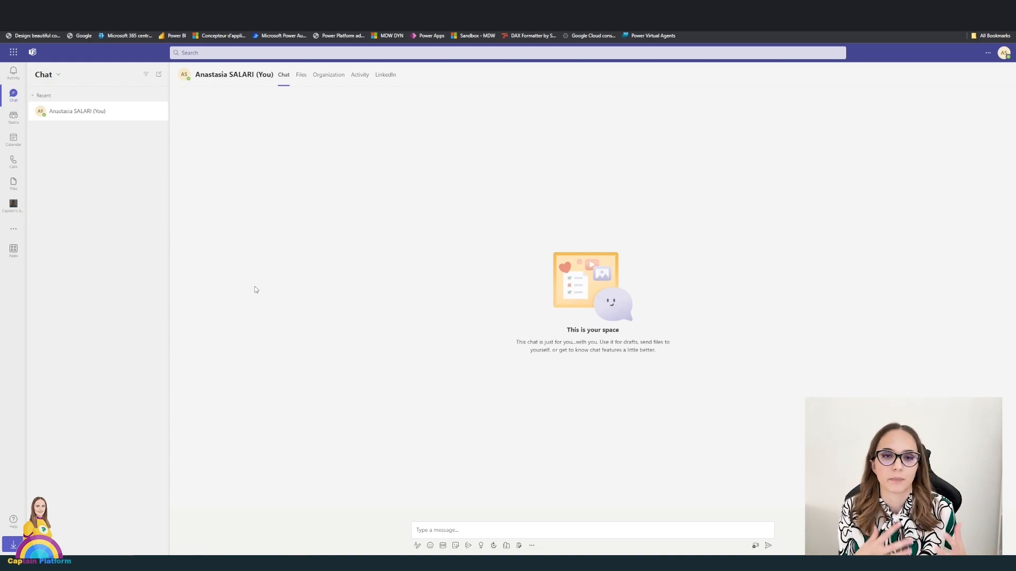
{"action": "left_click", "coordinate": [13, 211]}
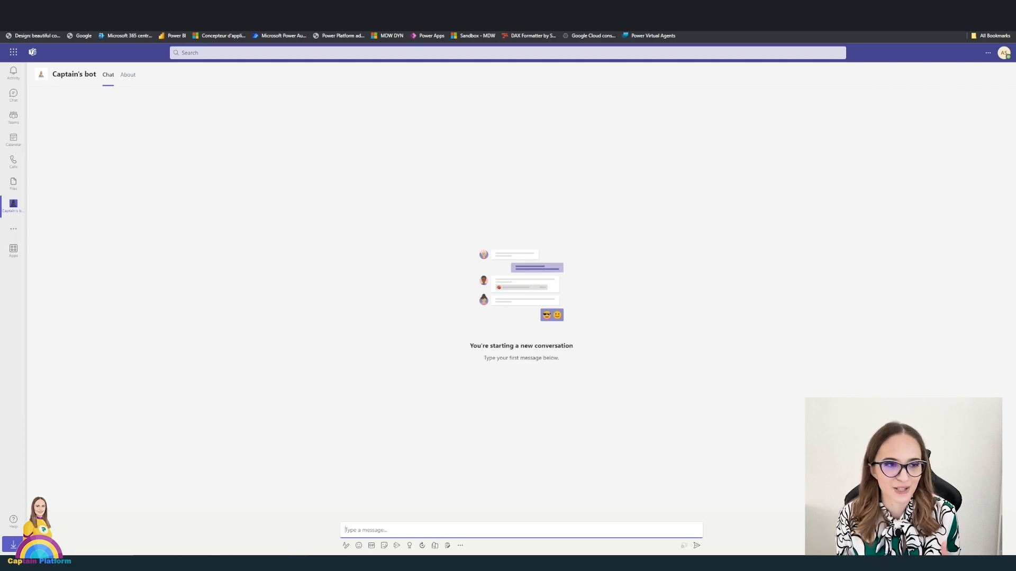
{"action": "left_click", "coordinate": [302, 420]}
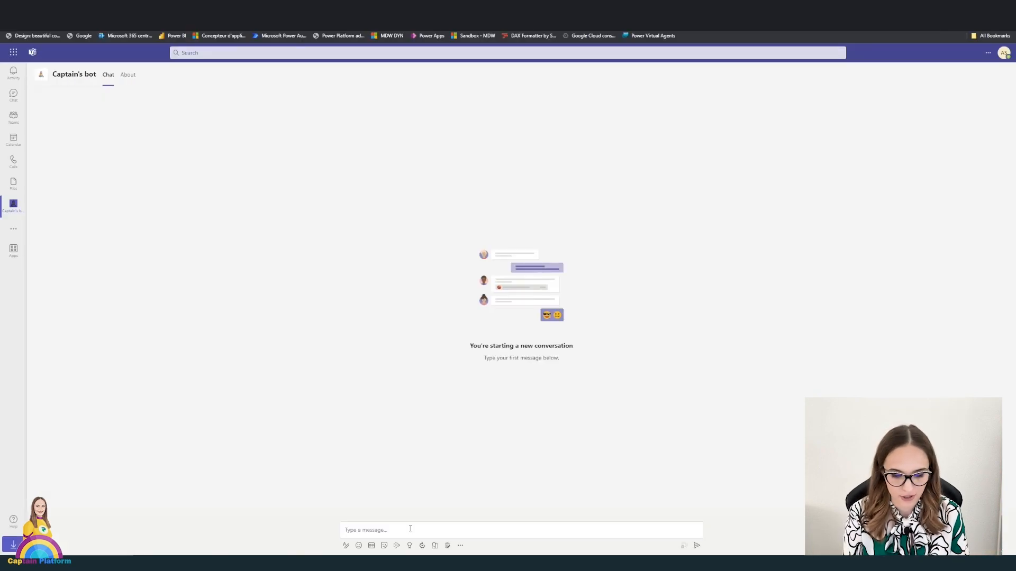
Send "hello" to the bot, report "I have an issue with my mouse", answer its troubleshooting questions and accept a replacement.
{"action": "left_click", "coordinate": [398, 528]}
{"action": "type", "text": "hello"}
{"action": "key", "text": "Return"}
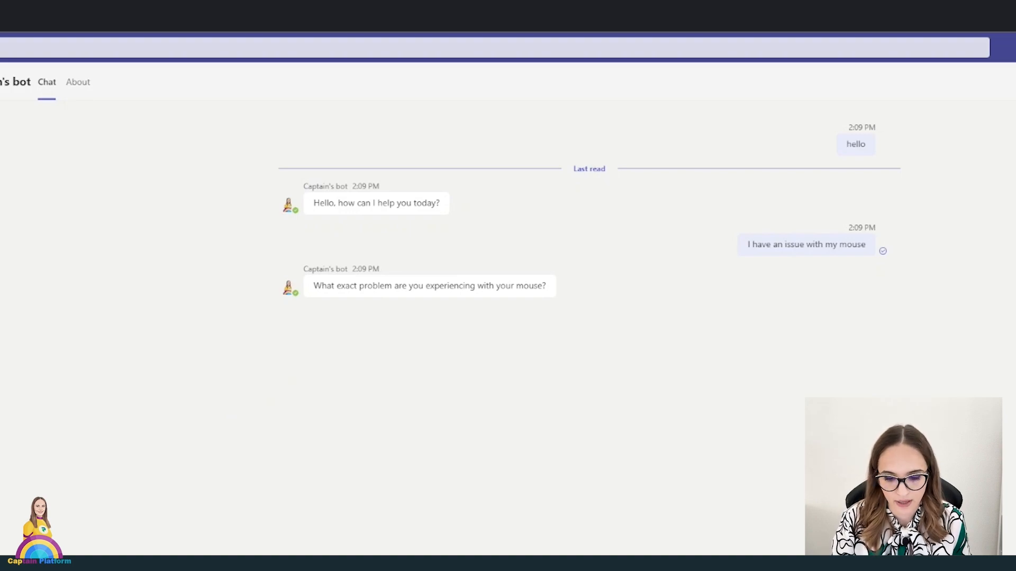
{"action": "key", "text": "Return"}
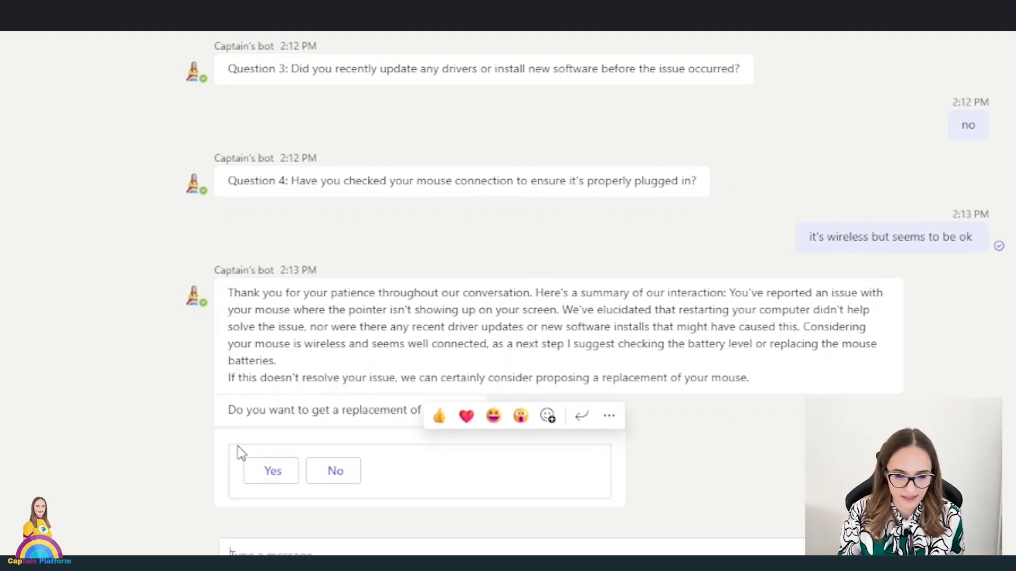
{"action": "left_click", "coordinate": [262, 474]}
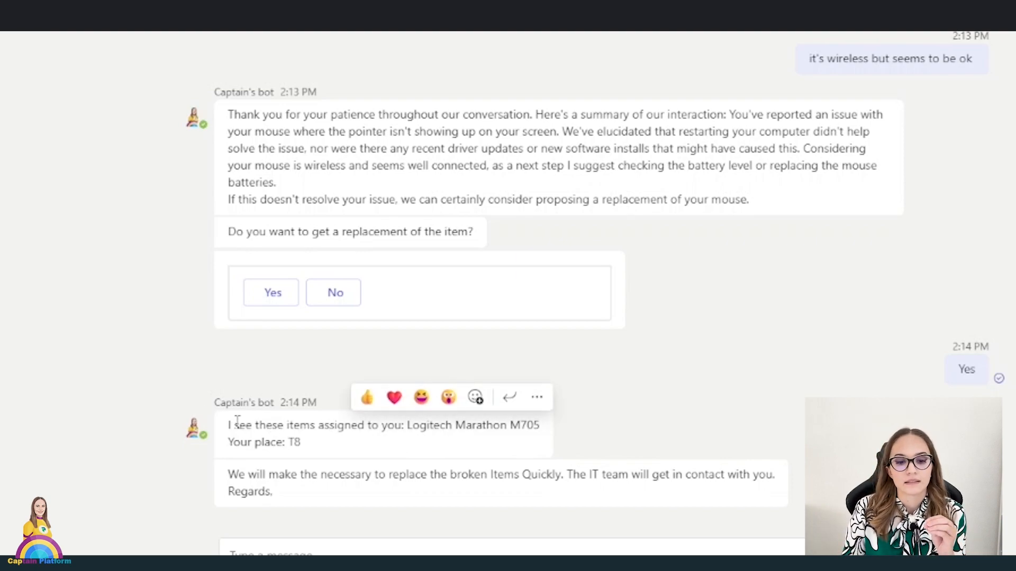
Highlight the assigned item and place in the bot's reply and check the Logitech Marathon M705 record in Office Materials.
{"action": "left_click_drag", "start_coordinate": [229, 427], "coordinate": [295, 443]}
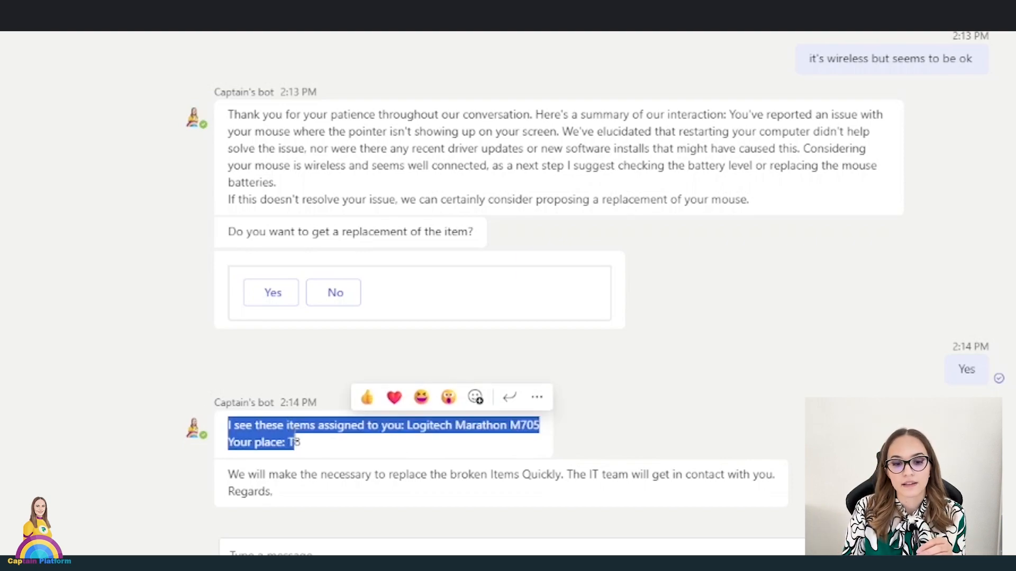
{"action": "left_click", "coordinate": [88, 458]}
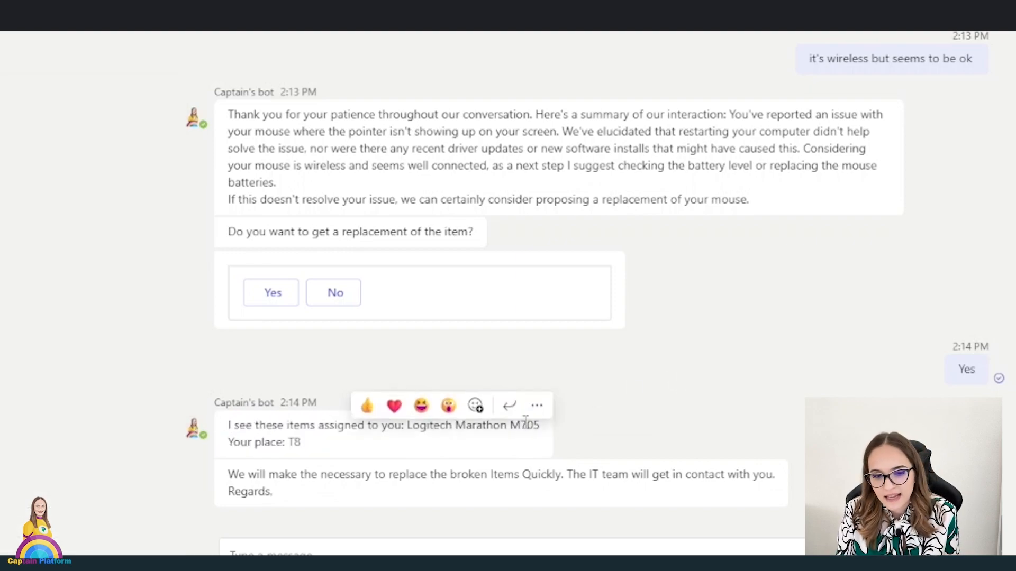
{"action": "left_click_drag", "start_coordinate": [407, 425], "coordinate": [591, 436]}
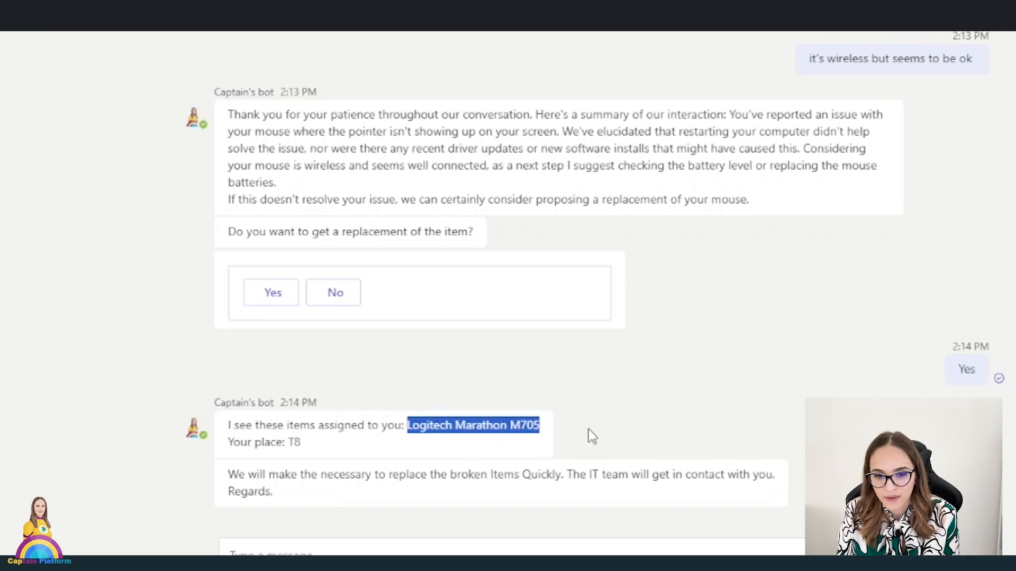
{"action": "left_click", "coordinate": [734, 397]}
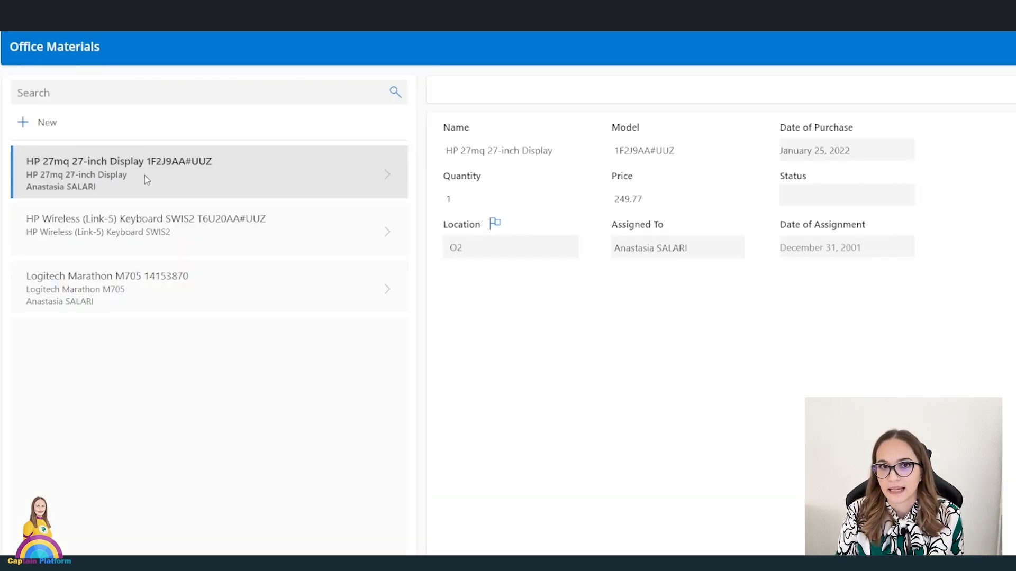
{"action": "left_click", "coordinate": [171, 301]}
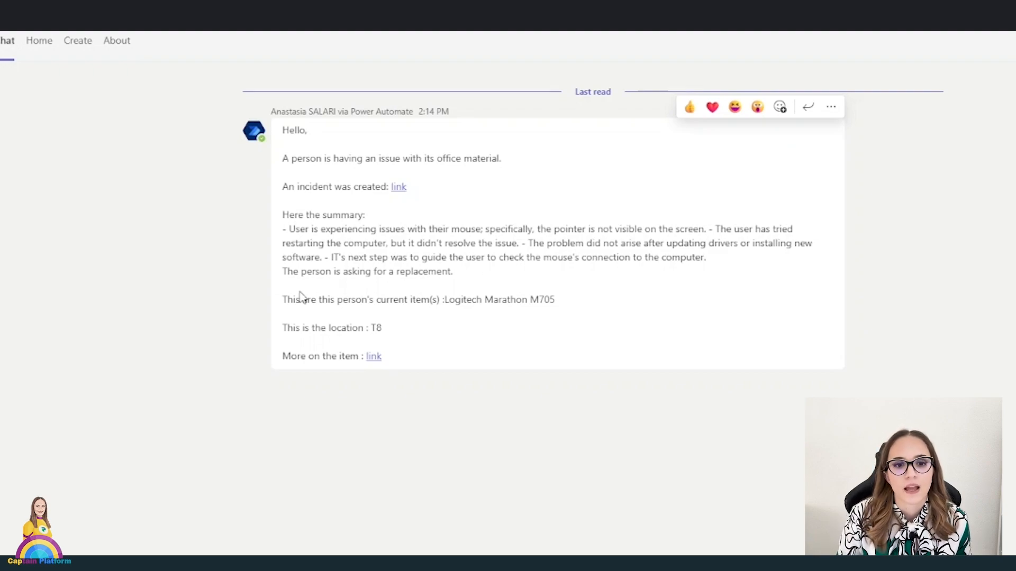
Highlight the person's current item and the location in the Power Automate incident message in Teams.
{"action": "left_click_drag", "start_coordinate": [286, 299], "coordinate": [532, 300]}
{"action": "left_click", "coordinate": [465, 319]}
{"action": "left_click_drag", "start_coordinate": [445, 299], "coordinate": [553, 315]}
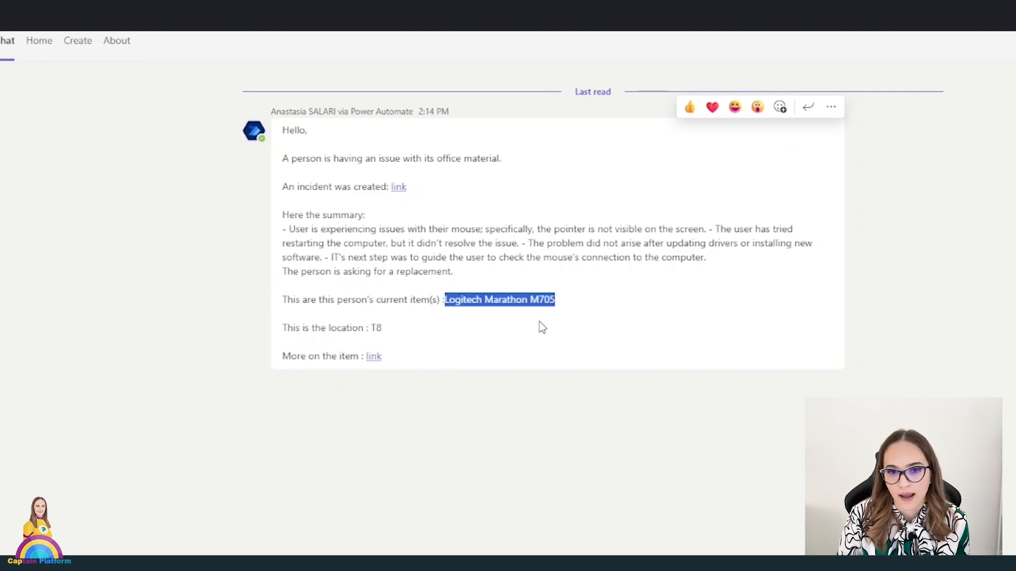
{"action": "left_click", "coordinate": [466, 351]}
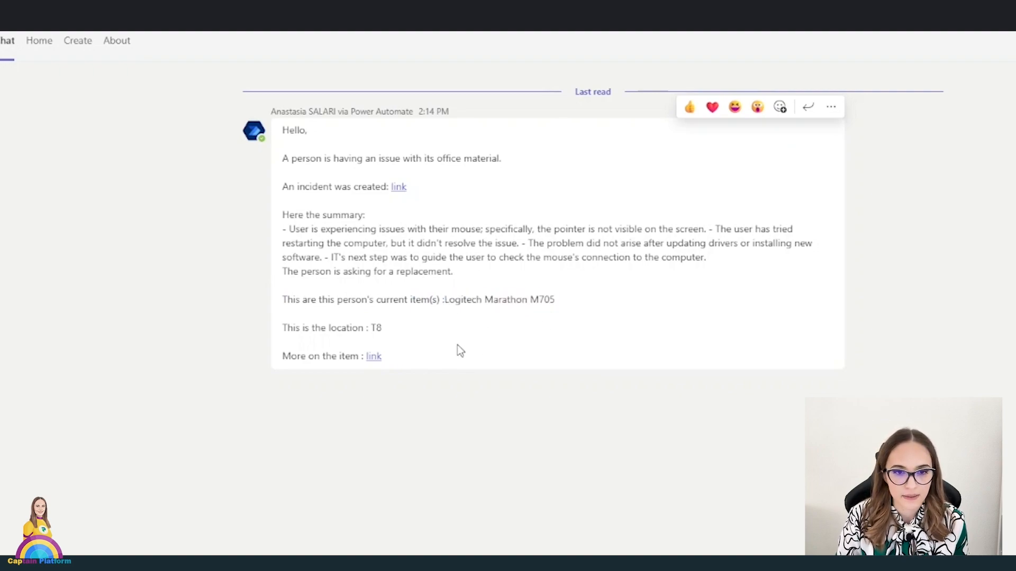
{"action": "left_click_drag", "start_coordinate": [275, 328], "coordinate": [422, 332]}
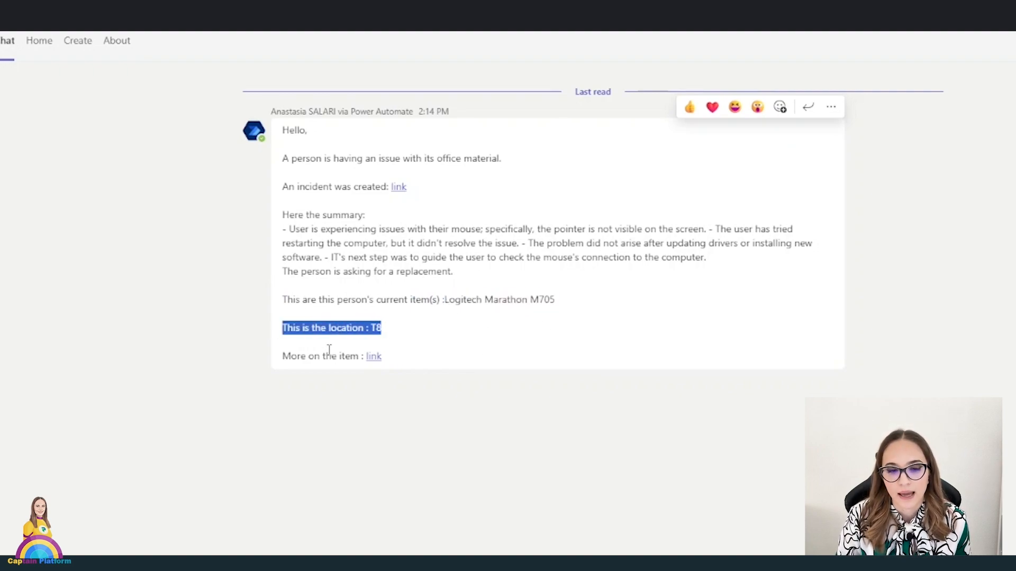
{"action": "left_click", "coordinate": [367, 389]}
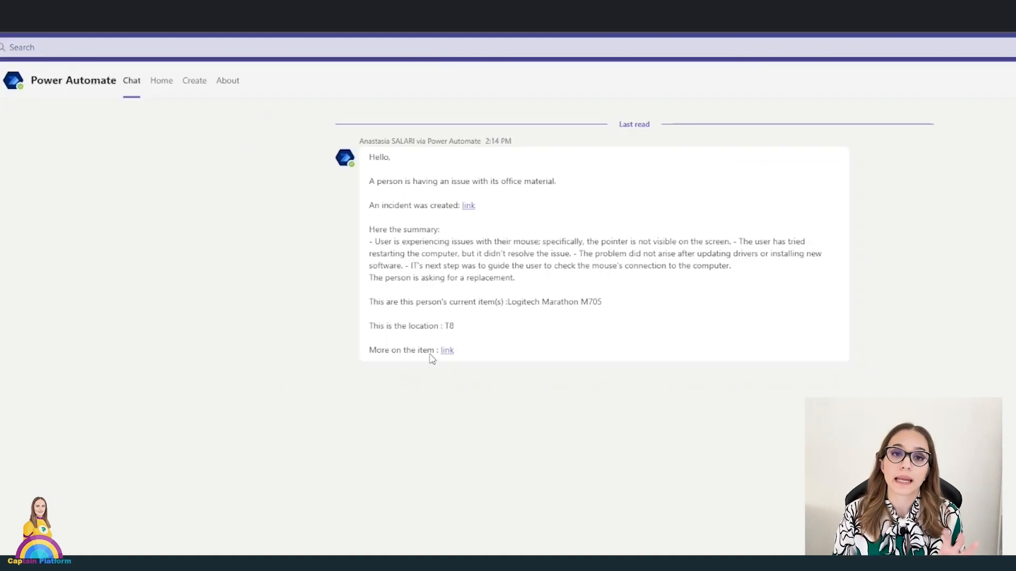
Open the item's link from the incident message and switch to the bot's IT support topic in Power Virtual Agents.
{"action": "left_click", "coordinate": [447, 350]}
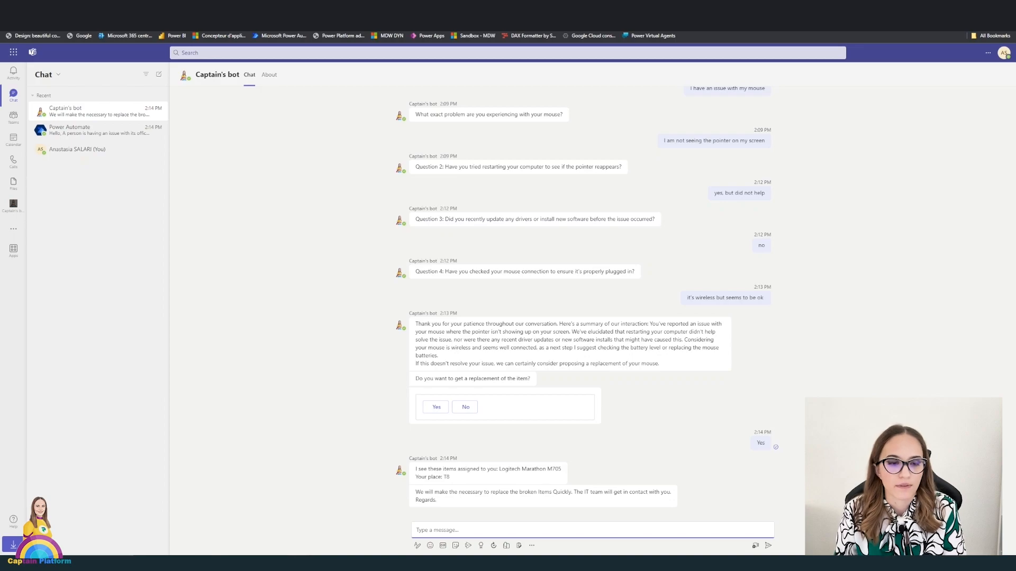
{"action": "left_click", "coordinate": [222, 7]}
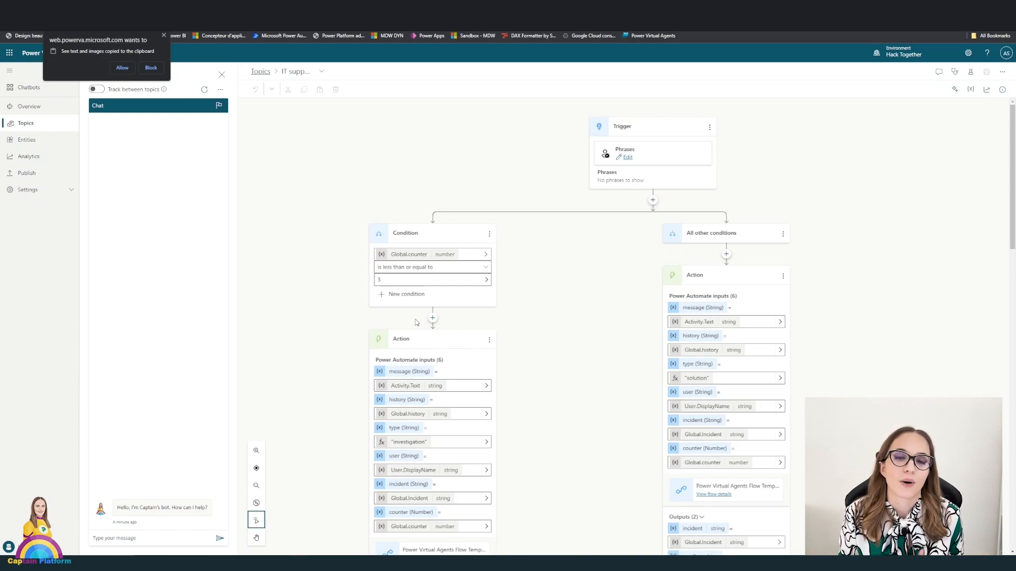
{"action": "scroll", "coordinate": [518, 312], "scroll_direction": "down", "scroll_amount": 3}
{"action": "scroll", "coordinate": [519, 312], "scroll_direction": "up", "scroll_amount": 3}
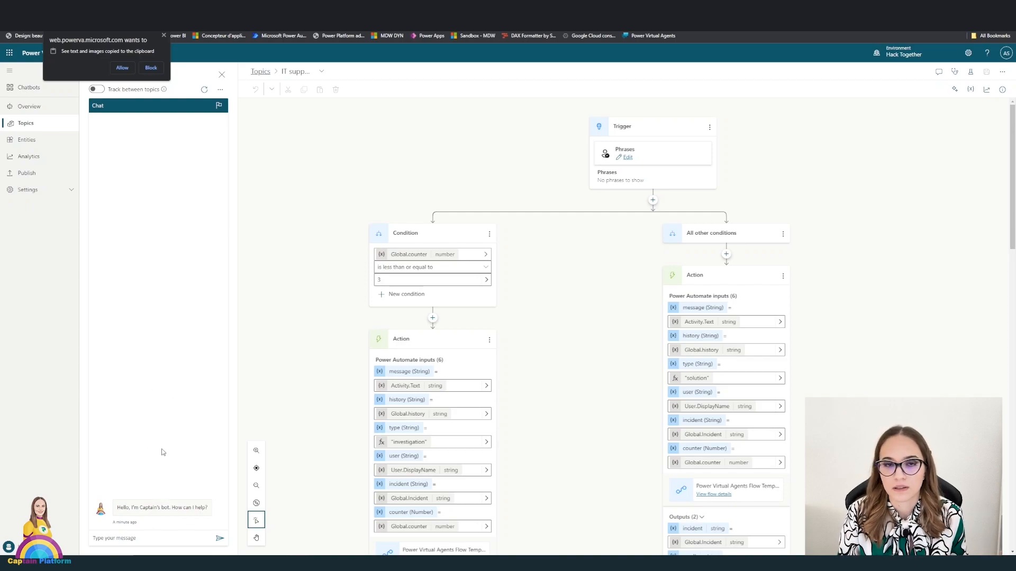
Send "hello" and "I have an issue with my mouse" to the bot in the test chat.
{"action": "left_click", "coordinate": [147, 538]}
{"action": "type", "text": "hello"}
{"action": "key", "text": "Return"}
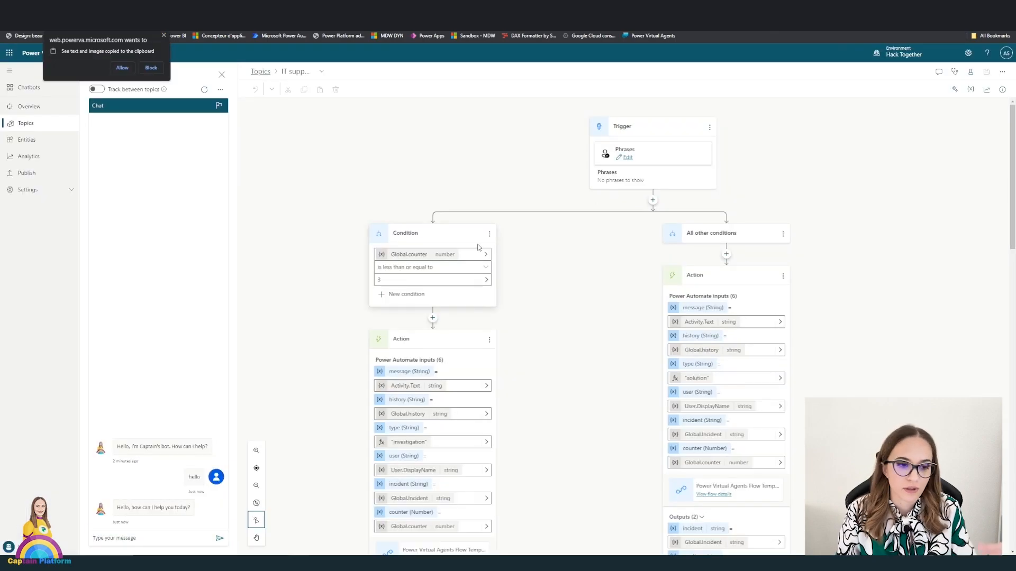
{"action": "left_click", "coordinate": [147, 540]}
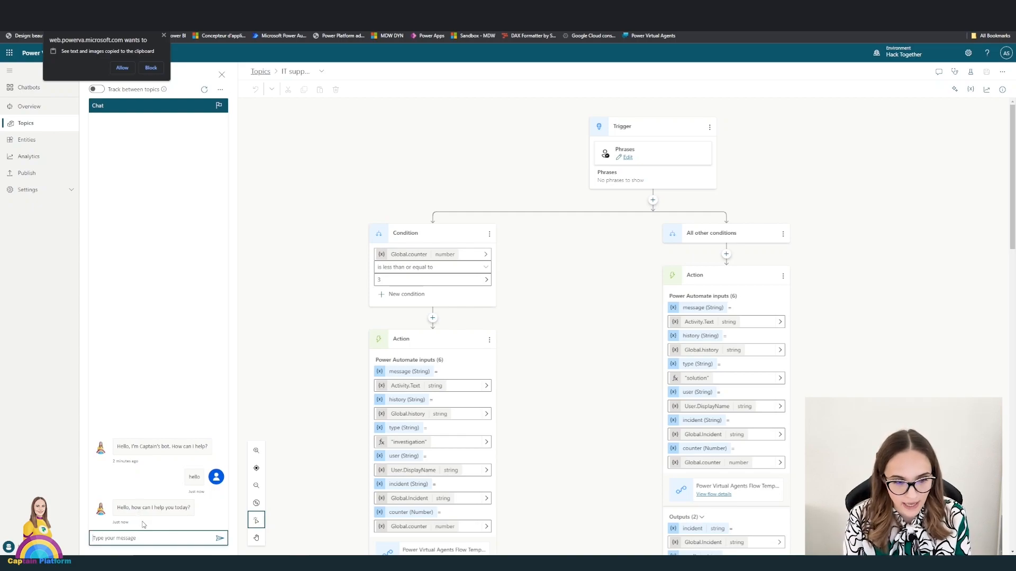
{"action": "type", "text": "I have an issue wi"}
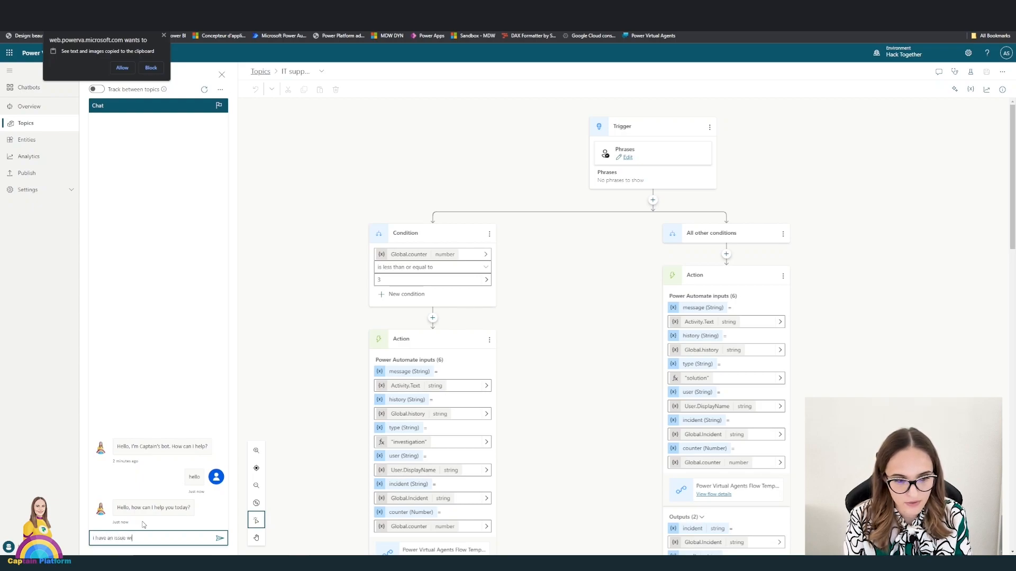
{"action": "type", "text": "th my mouse"}
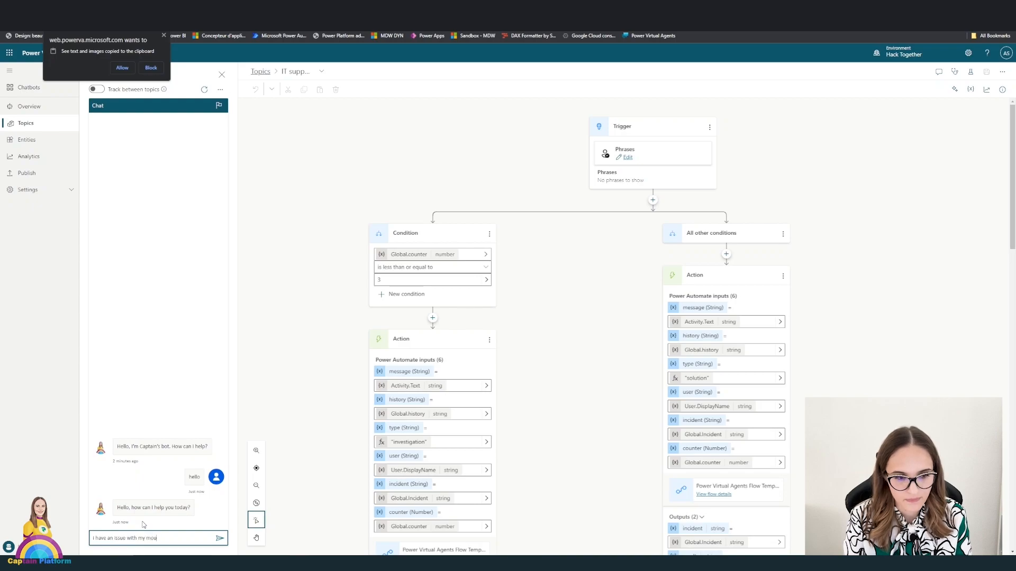
{"action": "key", "text": "Return"}
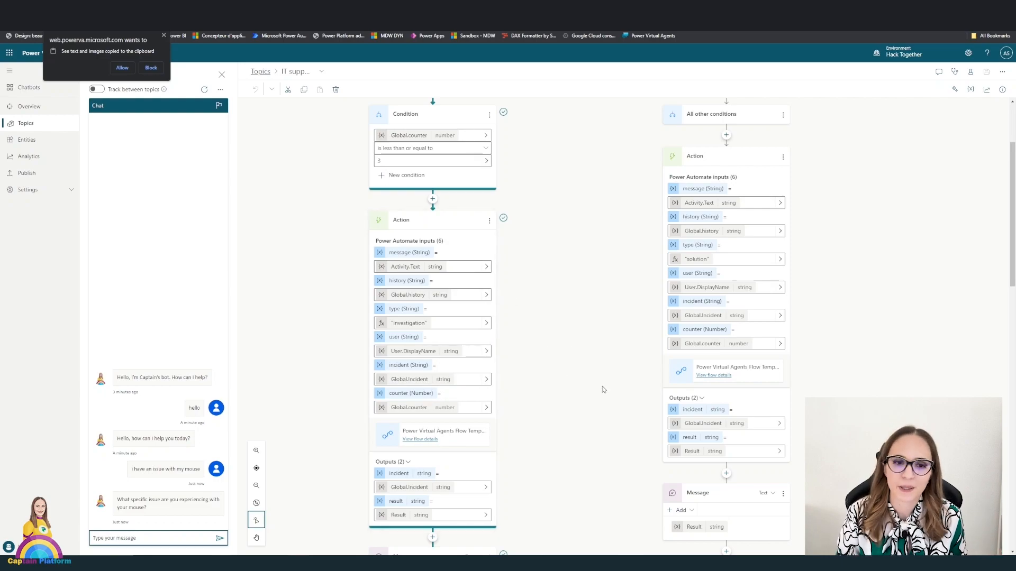
Examine the topic's counter condition, the inputs and outputs of its "investigation" action, and the history variable's formula.
{"action": "scroll", "coordinate": [579, 371], "scroll_direction": "up", "scroll_amount": 2}
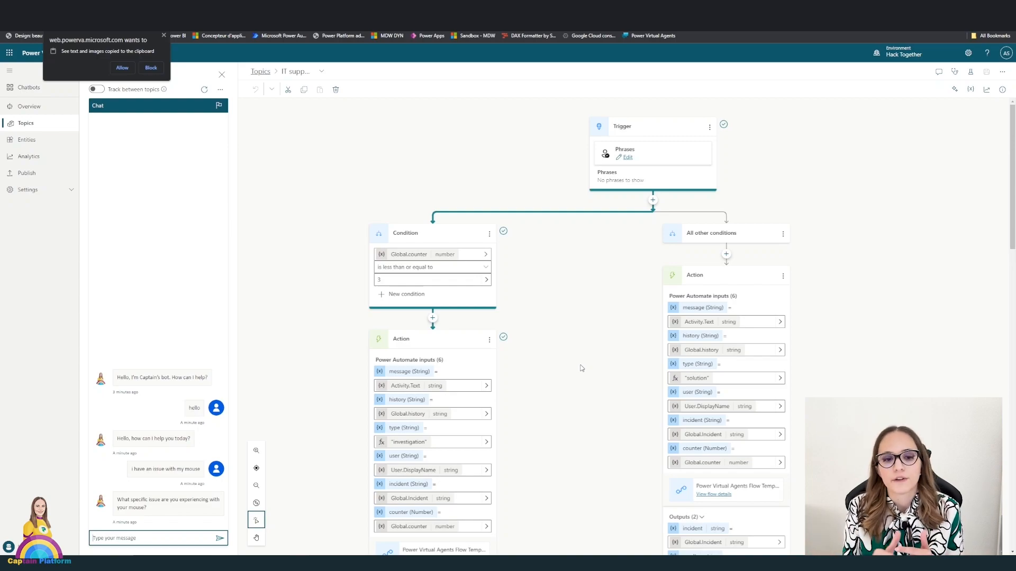
{"action": "scroll", "coordinate": [581, 369], "scroll_direction": "down", "scroll_amount": 2}
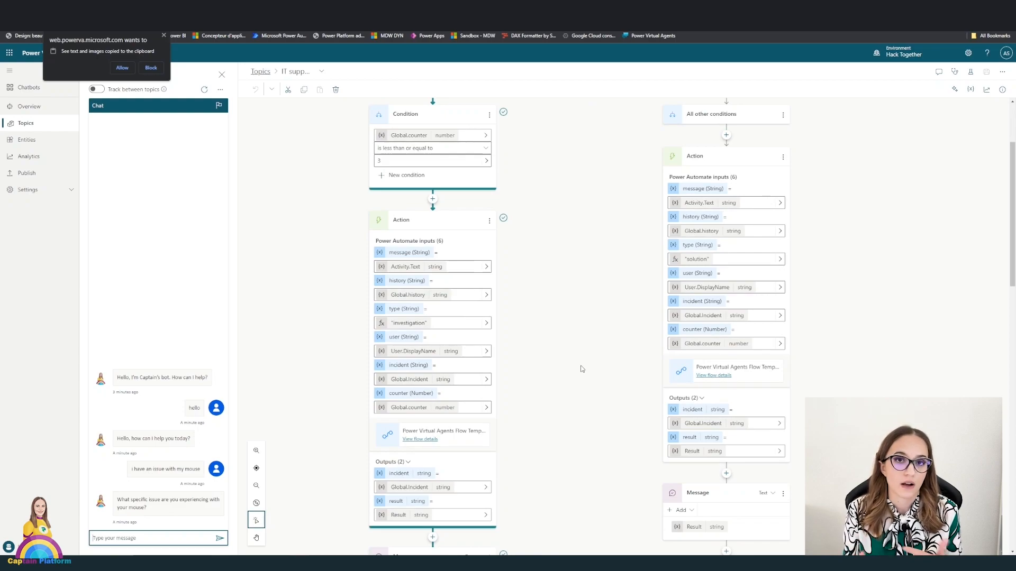
{"action": "left_click", "coordinate": [365, 8]}
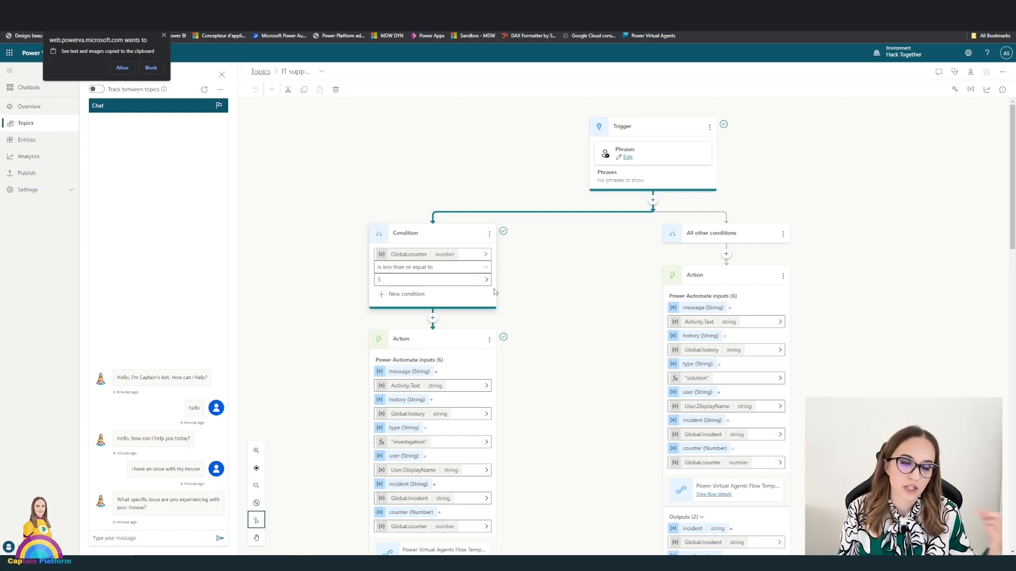
{"action": "scroll", "coordinate": [452, 214], "scroll_direction": "down", "scroll_amount": 3}
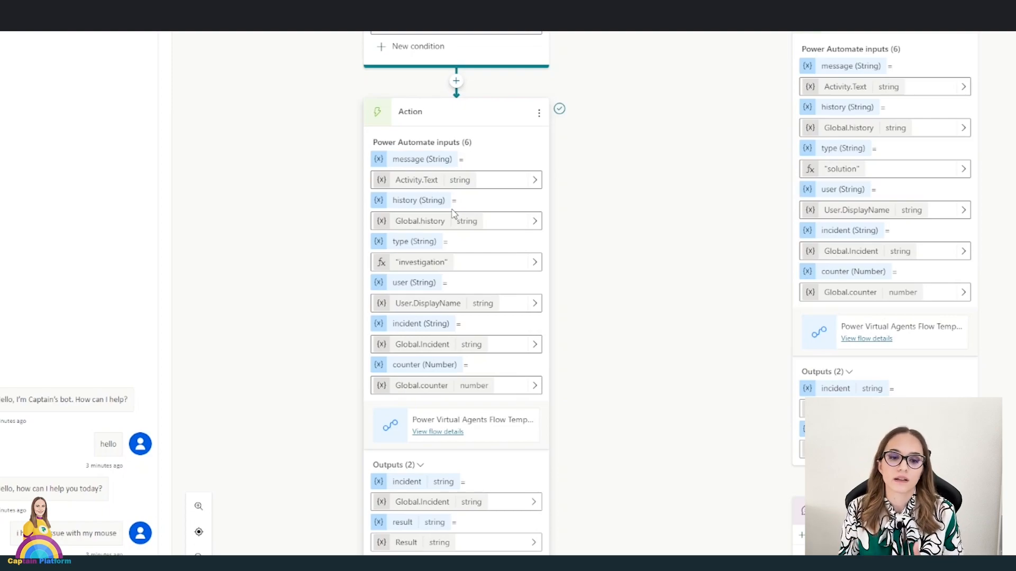
{"action": "scroll", "coordinate": [576, 406], "scroll_direction": "down", "scroll_amount": 10}
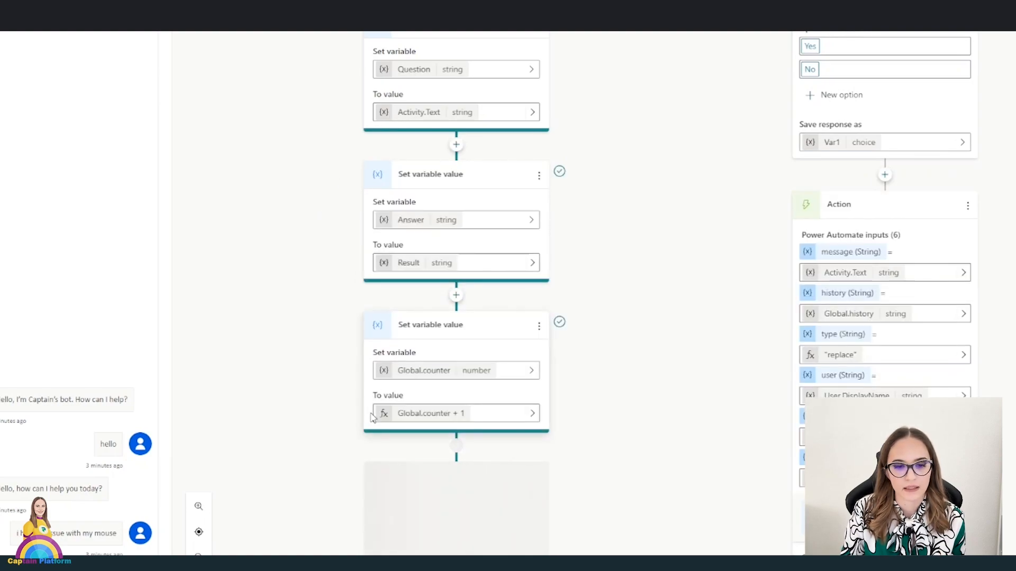
{"action": "scroll", "coordinate": [371, 418], "scroll_direction": "down", "scroll_amount": 2}
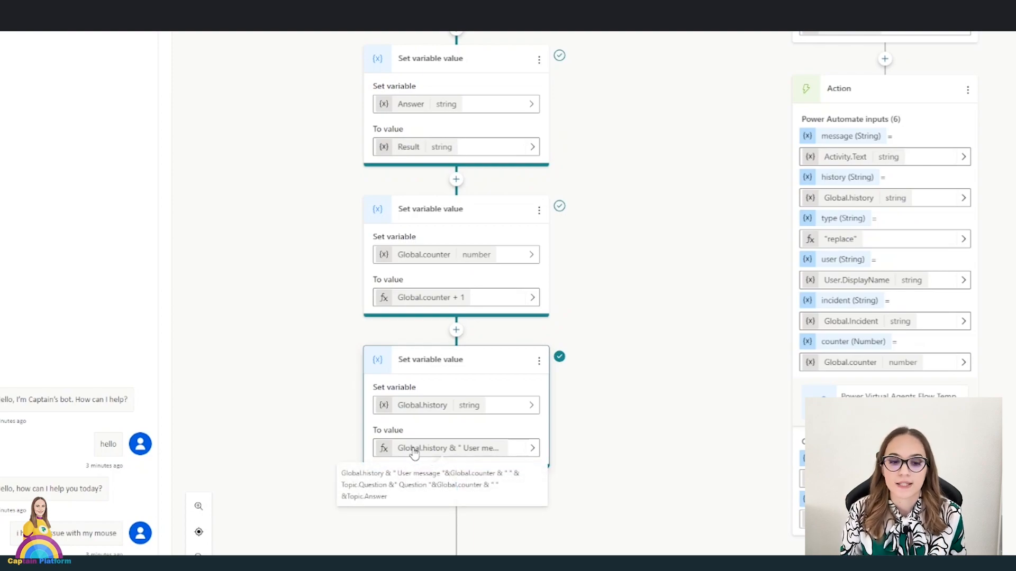
{"action": "scroll", "coordinate": [635, 360], "scroll_direction": "up", "scroll_amount": 8}
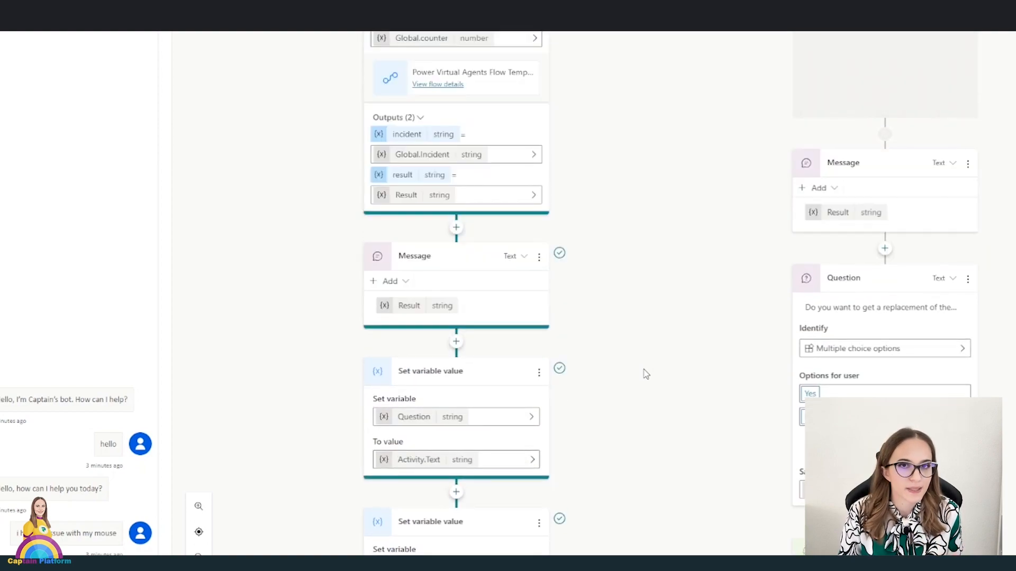
{"action": "scroll", "coordinate": [677, 313], "scroll_direction": "up", "scroll_amount": 3}
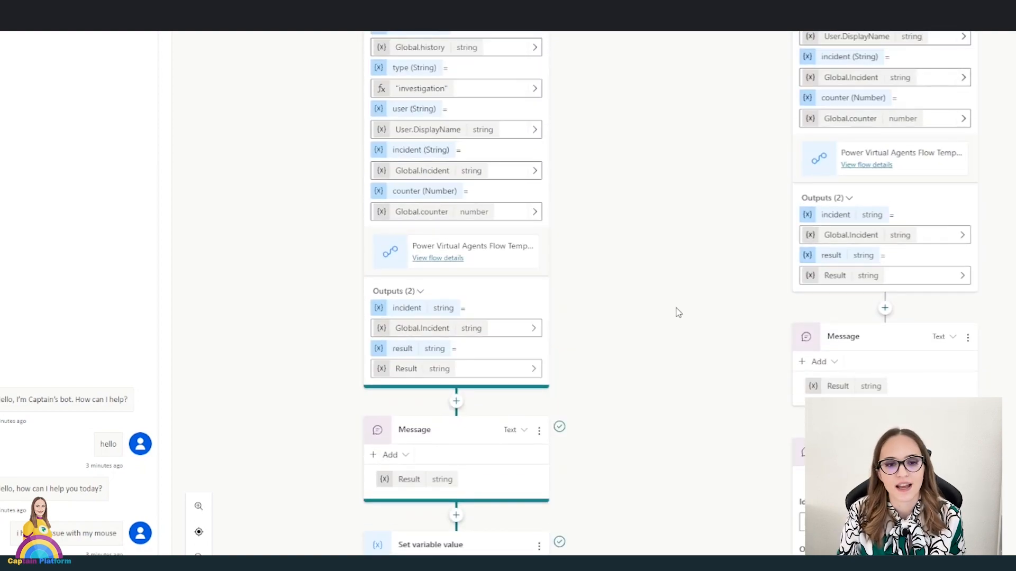
{"action": "scroll", "coordinate": [678, 312], "scroll_direction": "up", "scroll_amount": 2}
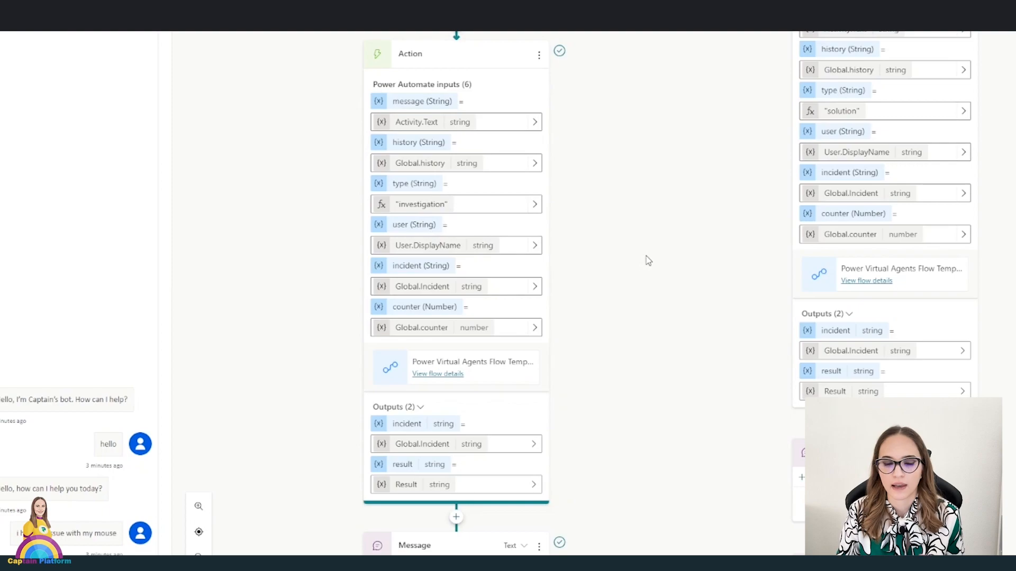
{"action": "scroll", "coordinate": [656, 277], "scroll_direction": "up", "scroll_amount": 2}
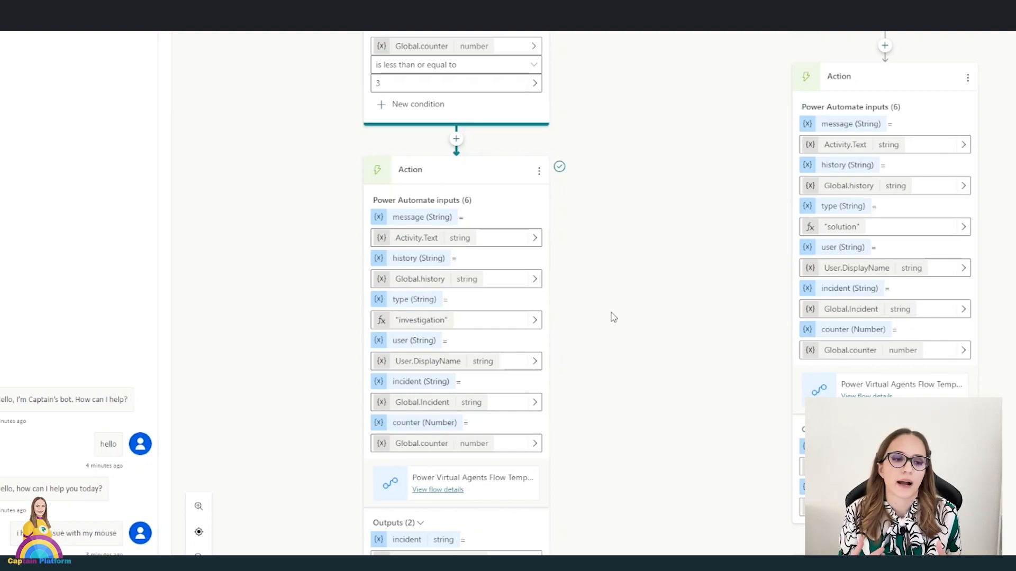
{"action": "scroll", "coordinate": [613, 316], "scroll_direction": "up", "scroll_amount": 3}
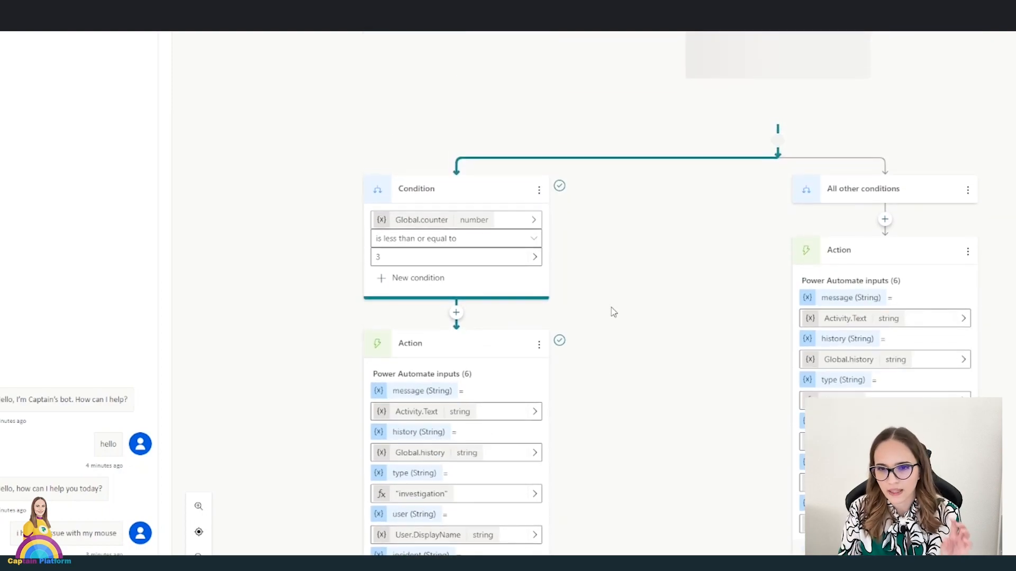
{"action": "scroll", "coordinate": [613, 315], "scroll_direction": "down", "scroll_amount": 2}
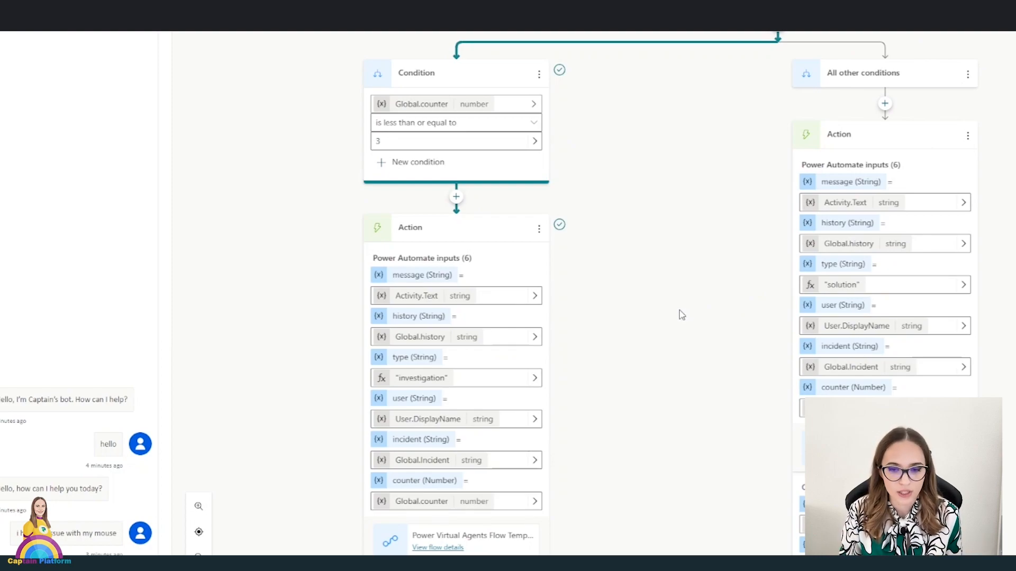
Review the result message and the question, answer, counter and history variable assignments in the counter condition's branch.
{"action": "scroll", "coordinate": [681, 315], "scroll_direction": "down", "scroll_amount": 10}
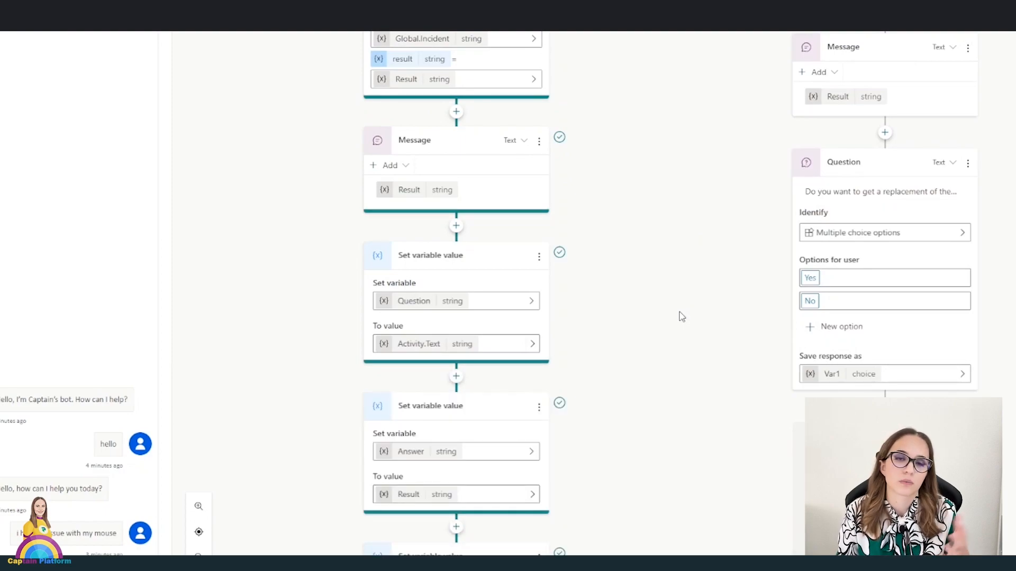
{"action": "scroll", "coordinate": [681, 316], "scroll_direction": "up", "scroll_amount": 2}
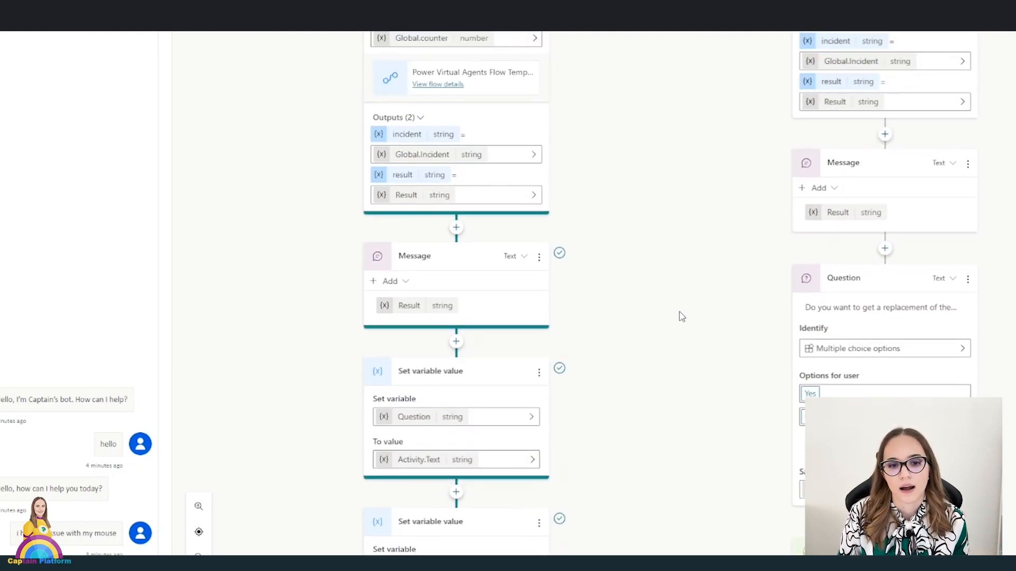
{"action": "scroll", "coordinate": [680, 316], "scroll_direction": "up", "scroll_amount": 2}
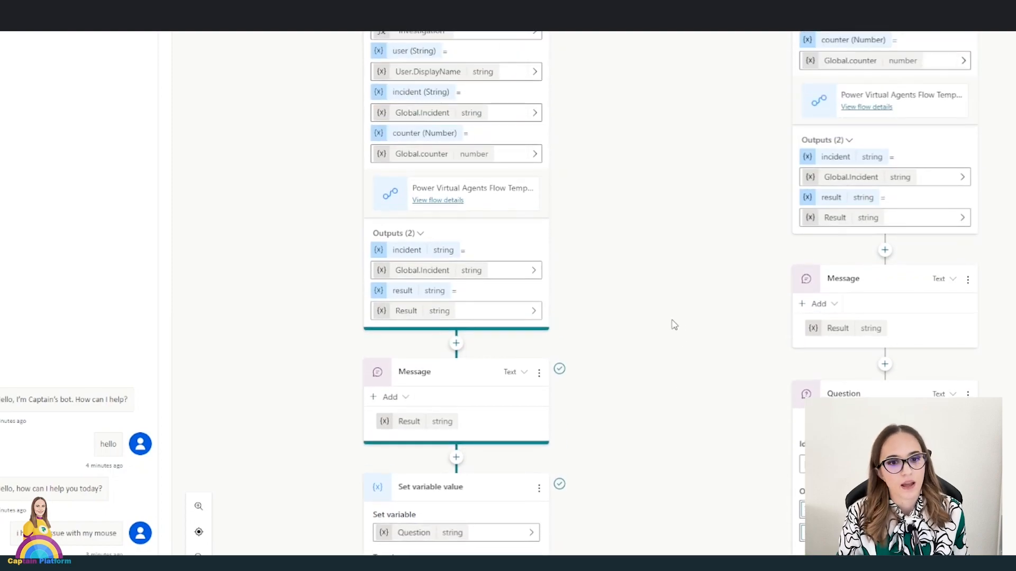
{"action": "scroll", "coordinate": [473, 289], "scroll_direction": "down", "scroll_amount": 2}
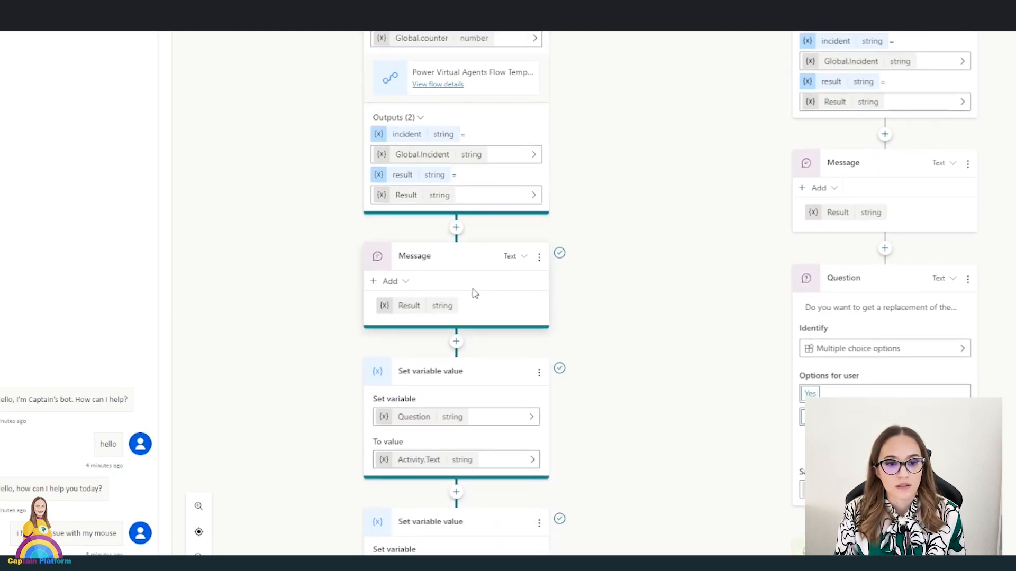
{"action": "scroll", "coordinate": [471, 288], "scroll_direction": "up", "scroll_amount": 2}
{"action": "scroll", "coordinate": [356, 211], "scroll_direction": "down", "scroll_amount": 3}
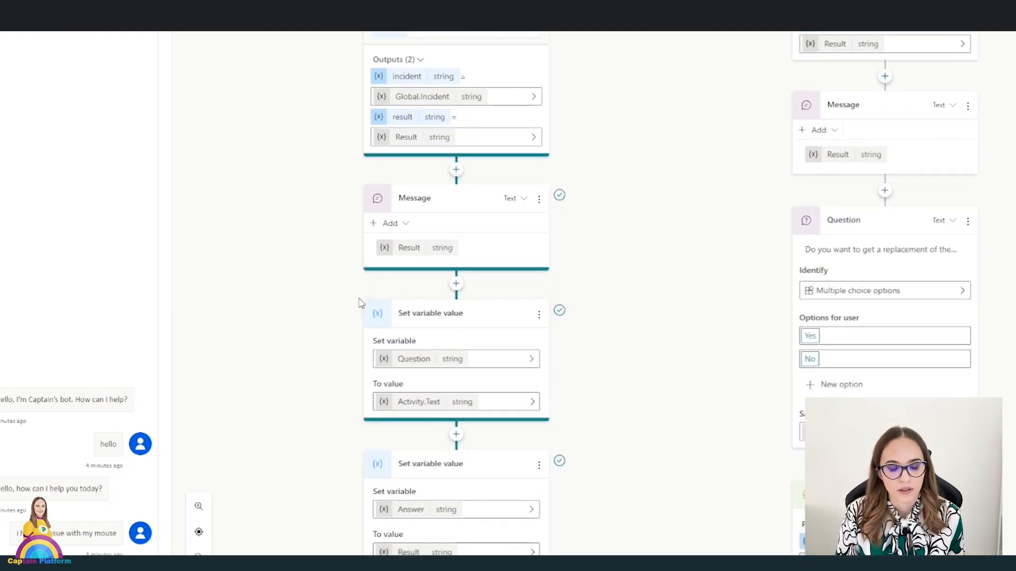
{"action": "scroll", "coordinate": [366, 337], "scroll_direction": "down", "scroll_amount": 3}
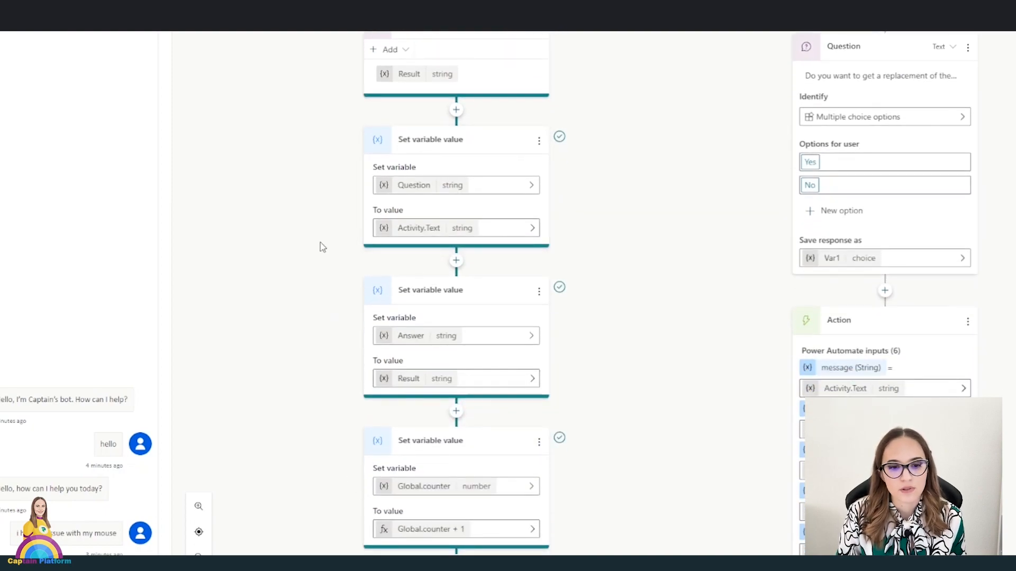
{"action": "scroll", "coordinate": [324, 190], "scroll_direction": "down", "scroll_amount": 1}
{"action": "scroll", "coordinate": [333, 367], "scroll_direction": "down", "scroll_amount": 2}
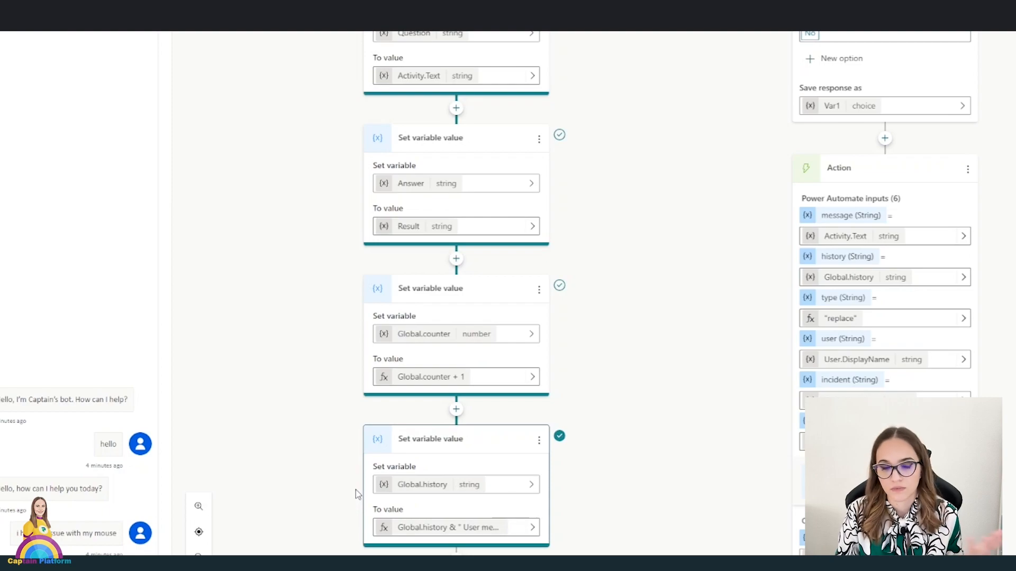
Review the "solution" action under All other conditions and highlight the bot's conversation summary and replacement question in the Teams chat.
{"action": "scroll", "coordinate": [631, 333], "scroll_direction": "up", "scroll_amount": 9}
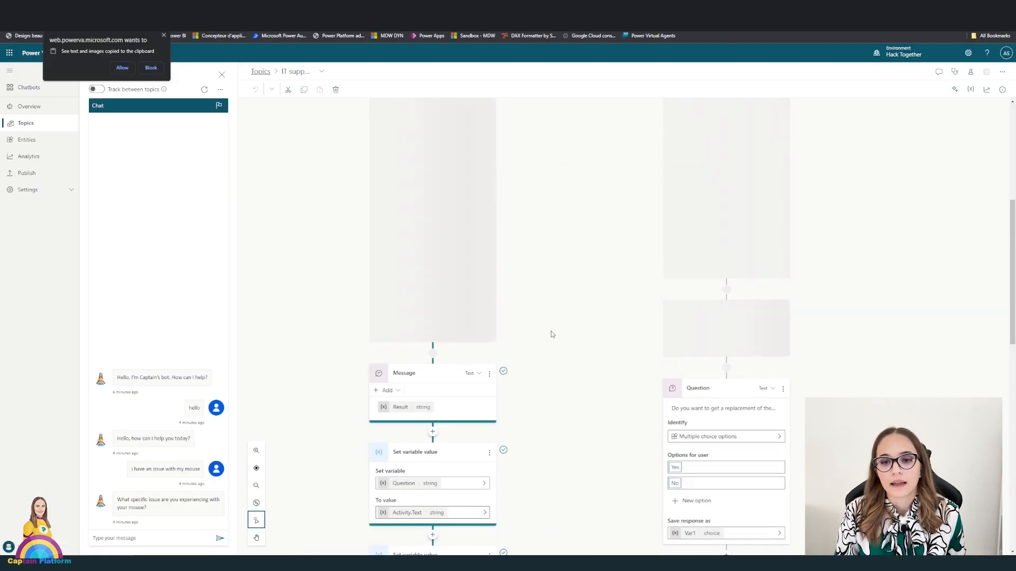
{"action": "scroll", "coordinate": [552, 334], "scroll_direction": "up", "scroll_amount": 4}
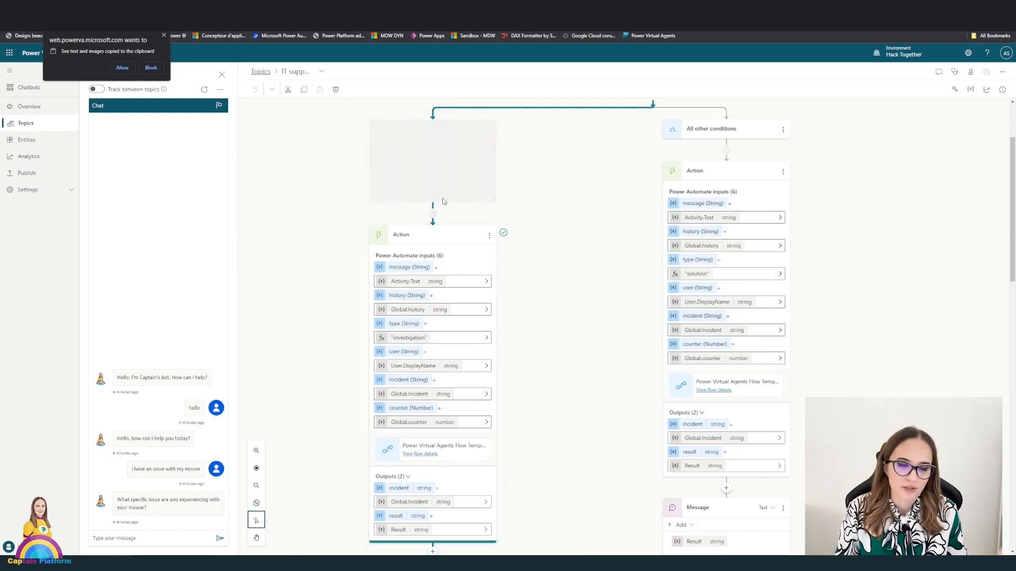
{"action": "scroll", "coordinate": [529, 211], "scroll_direction": "up", "scroll_amount": 2}
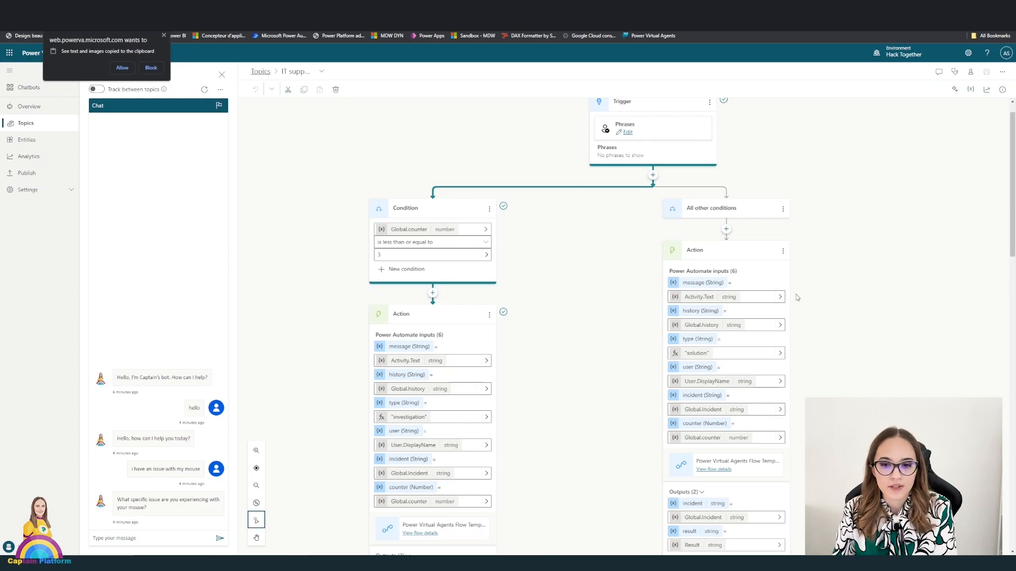
{"action": "scroll", "coordinate": [795, 294], "scroll_direction": "down", "scroll_amount": 1}
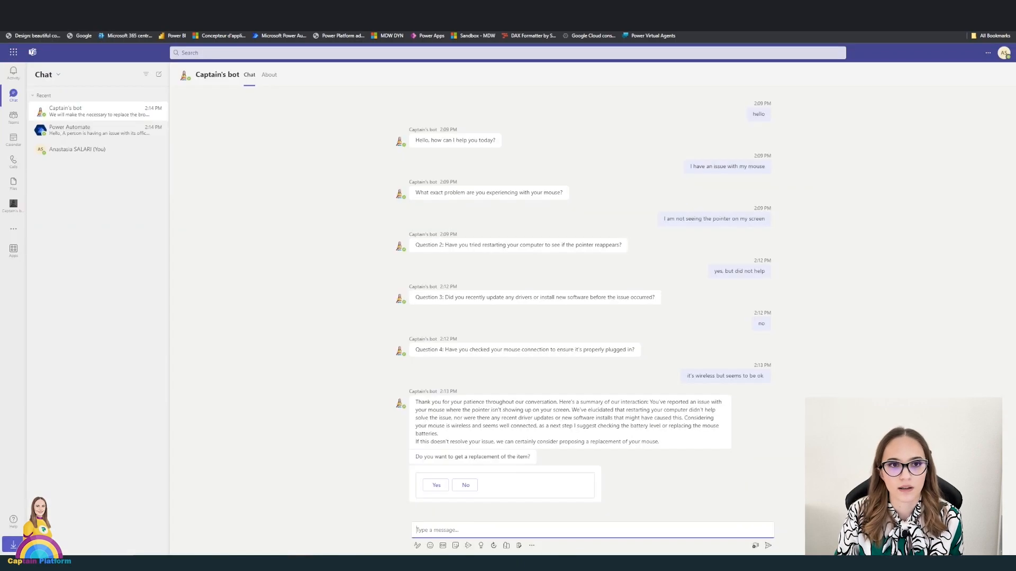
{"action": "left_click_drag", "start_coordinate": [398, 386], "coordinate": [694, 507]}
{"action": "left_click", "coordinate": [316, 355]}
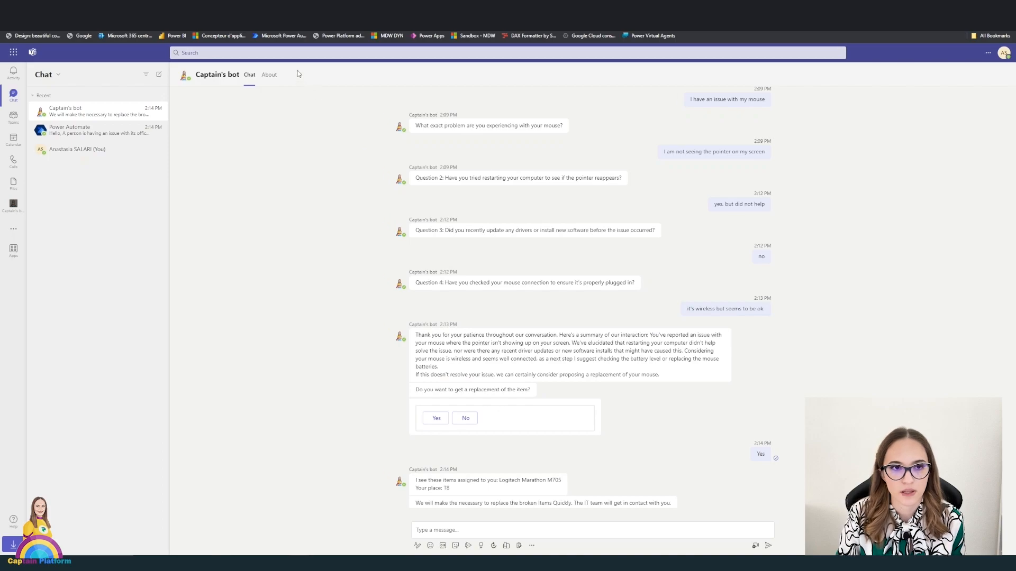
Return to the IT support topic and examine the replacement question with its Yes and No options under All other conditions.
{"action": "left_click", "coordinate": [286, 8]}
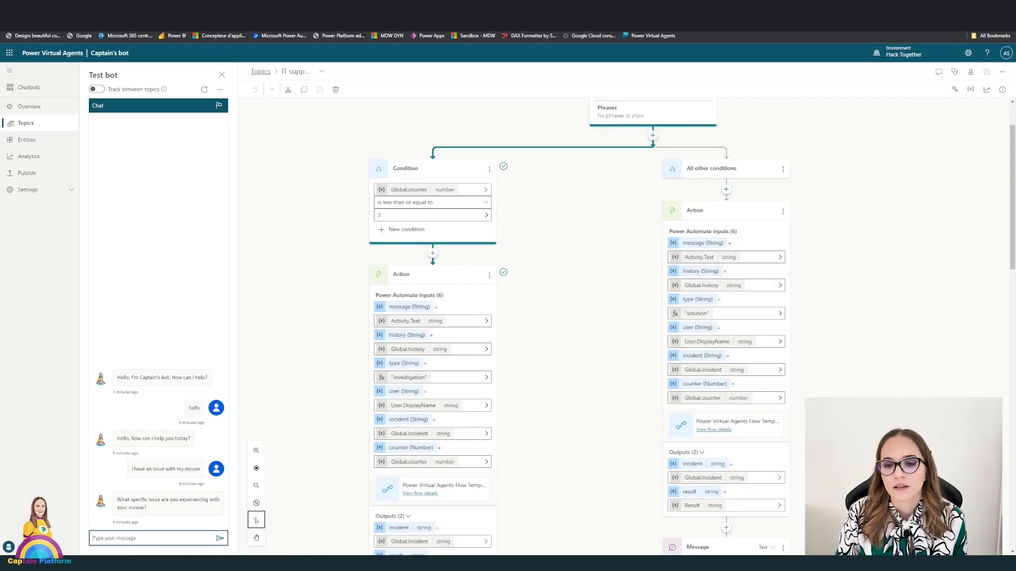
{"action": "scroll", "coordinate": [739, 336], "scroll_direction": "down", "scroll_amount": 1}
{"action": "scroll", "coordinate": [738, 336], "scroll_direction": "down", "scroll_amount": 2}
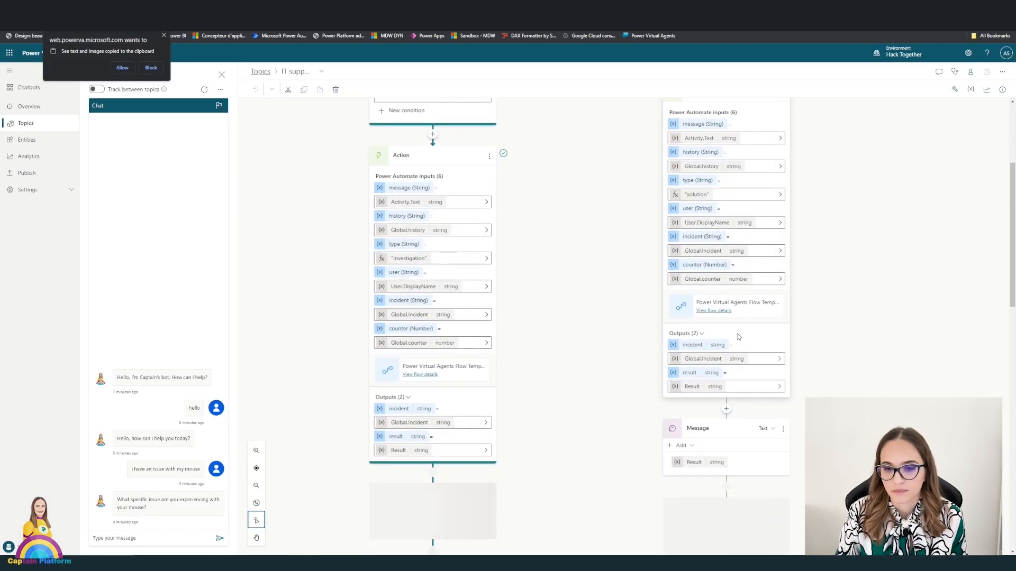
{"action": "scroll", "coordinate": [813, 370], "scroll_direction": "down", "scroll_amount": 5}
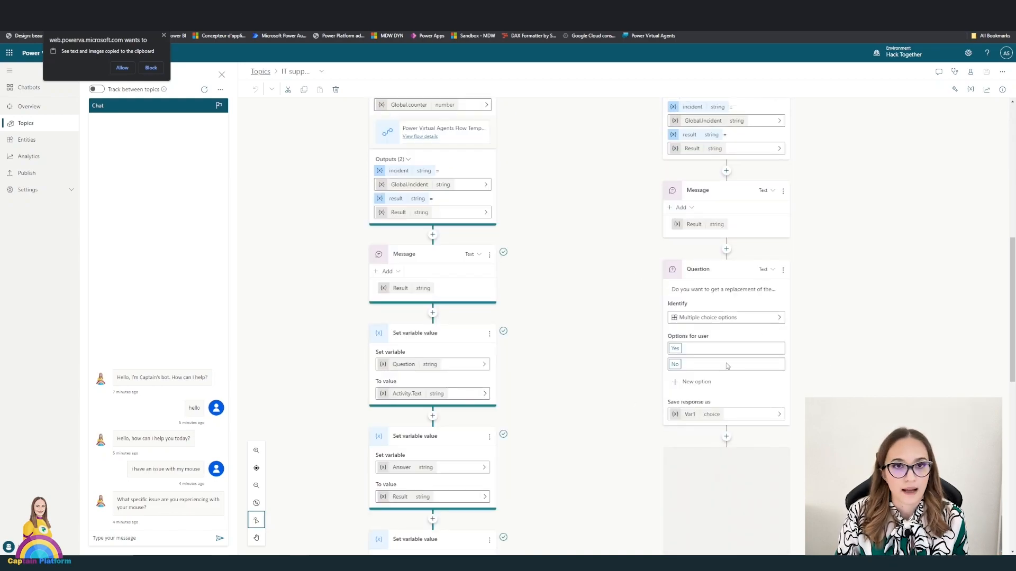
Examine the "replace" action's inputs and outputs and the Yes and No condition branches with their messages in the IT support topic.
{"action": "scroll", "coordinate": [630, 359], "scroll_direction": "down", "scroll_amount": 3}
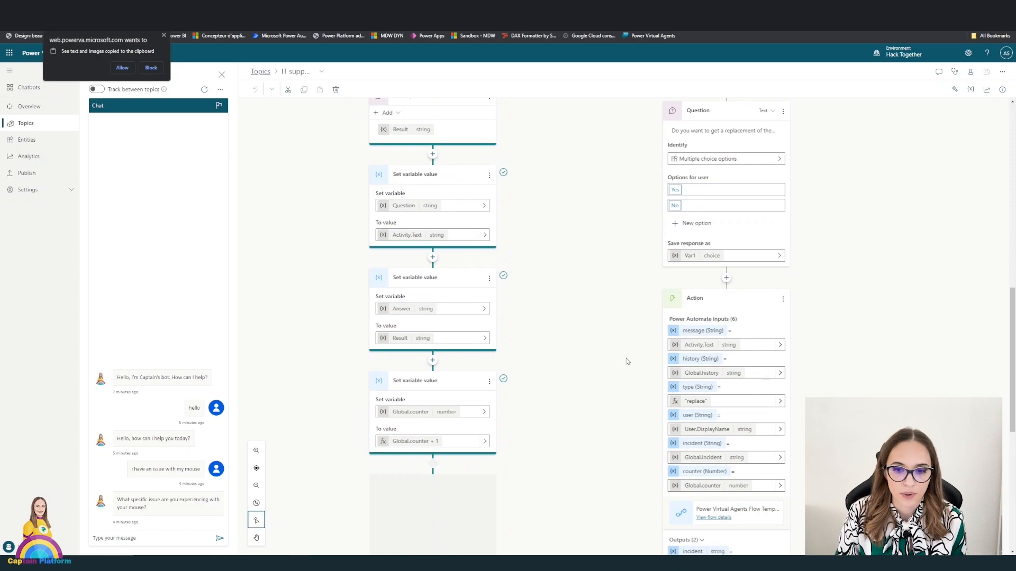
{"action": "scroll", "coordinate": [627, 357], "scroll_direction": "down", "scroll_amount": 4}
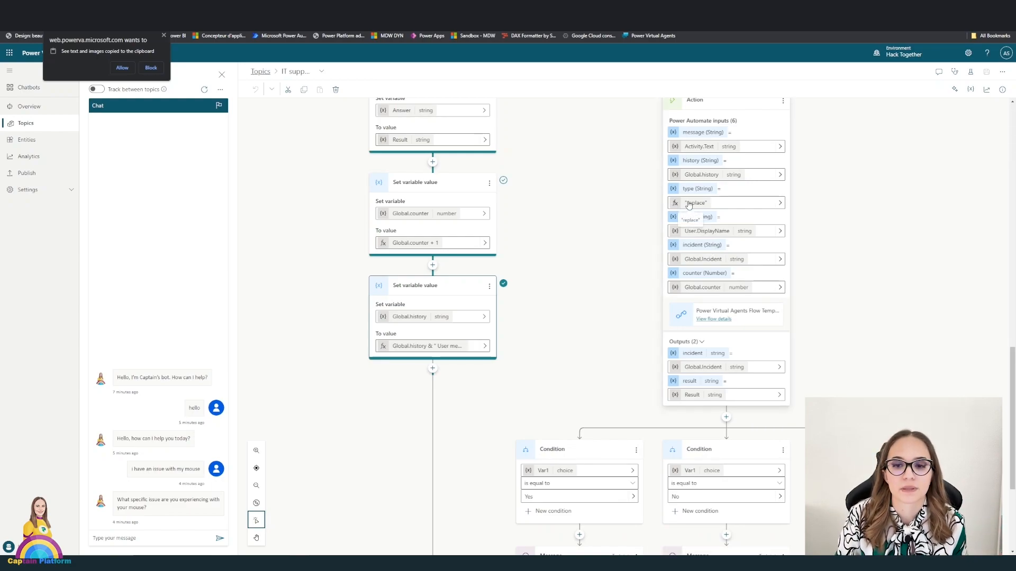
{"action": "scroll", "coordinate": [536, 316], "scroll_direction": "down", "scroll_amount": 4}
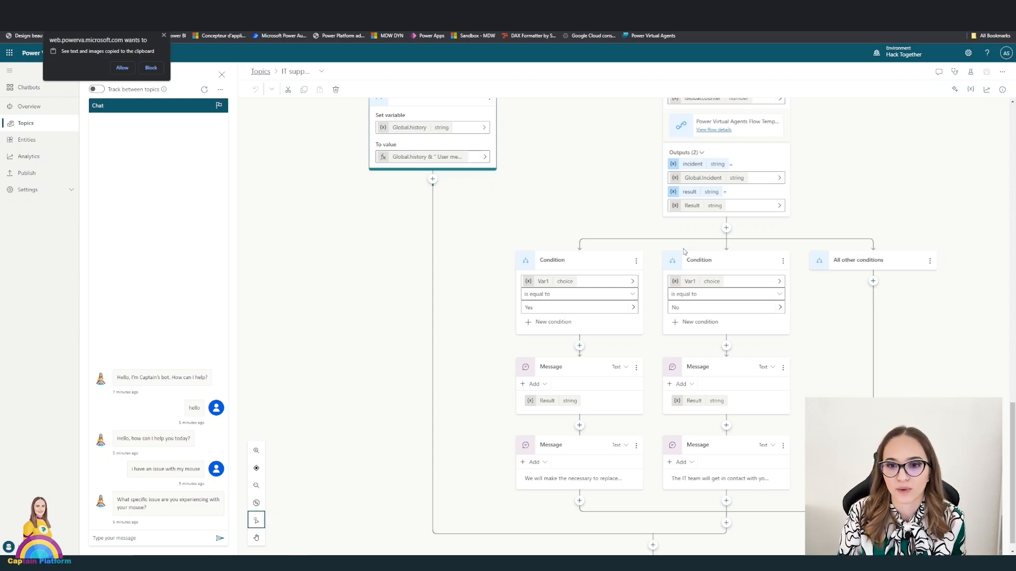
{"action": "scroll", "coordinate": [556, 249], "scroll_direction": "up", "scroll_amount": 8}
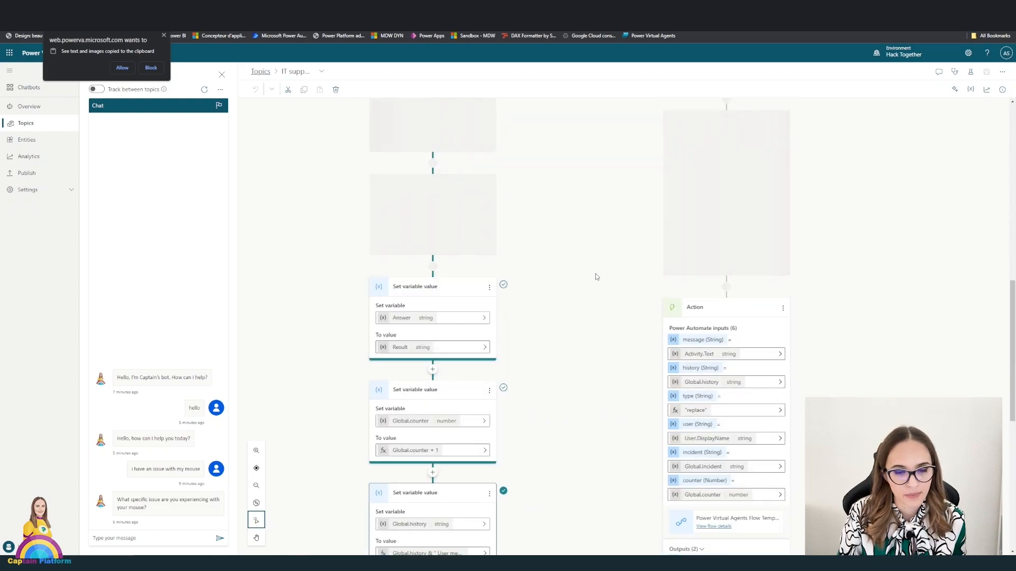
{"action": "scroll", "coordinate": [596, 277], "scroll_direction": "up", "scroll_amount": 2}
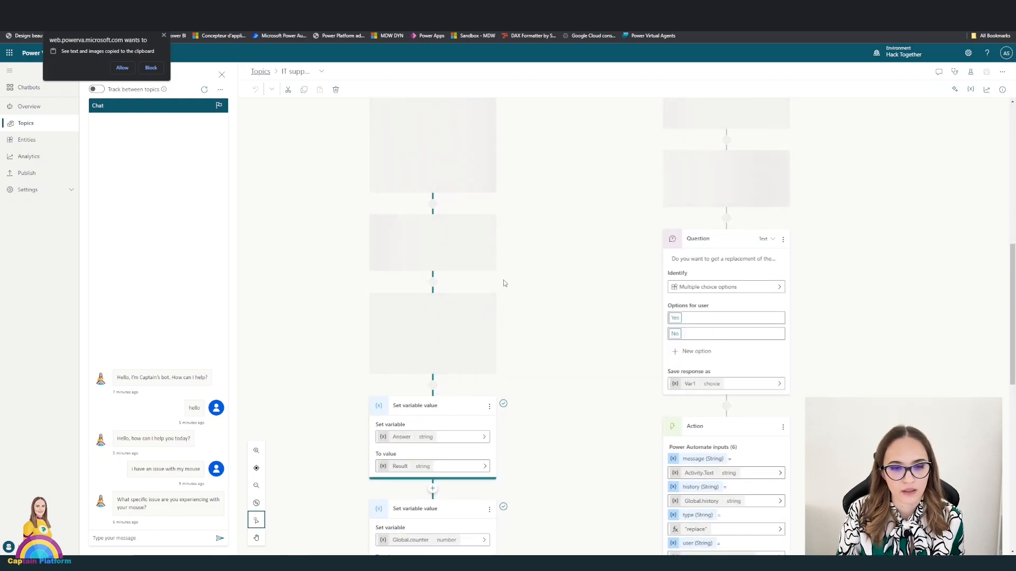
{"action": "scroll", "coordinate": [652, 481], "scroll_direction": "down", "scroll_amount": 5}
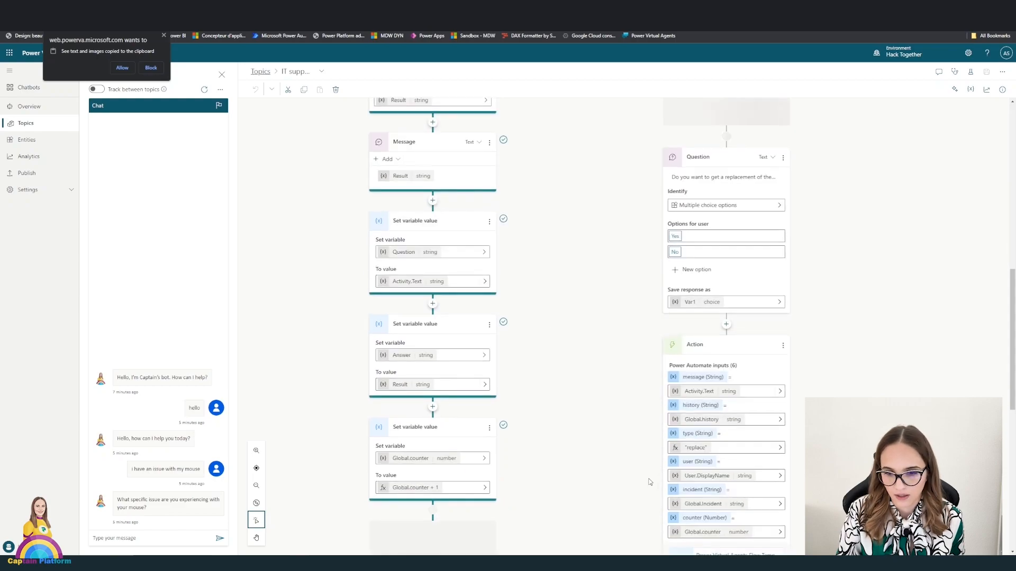
Open the topic action's Power Virtual Agents flow for editing and examine its trigger inputs and the values it returns.
{"action": "left_click", "coordinate": [710, 448]}
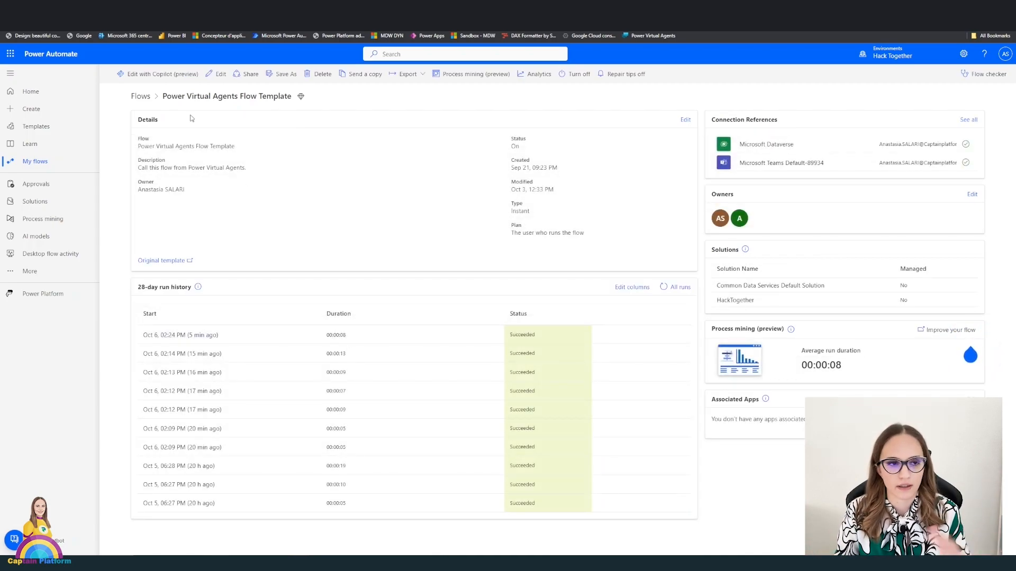
{"action": "left_click", "coordinate": [217, 74]}
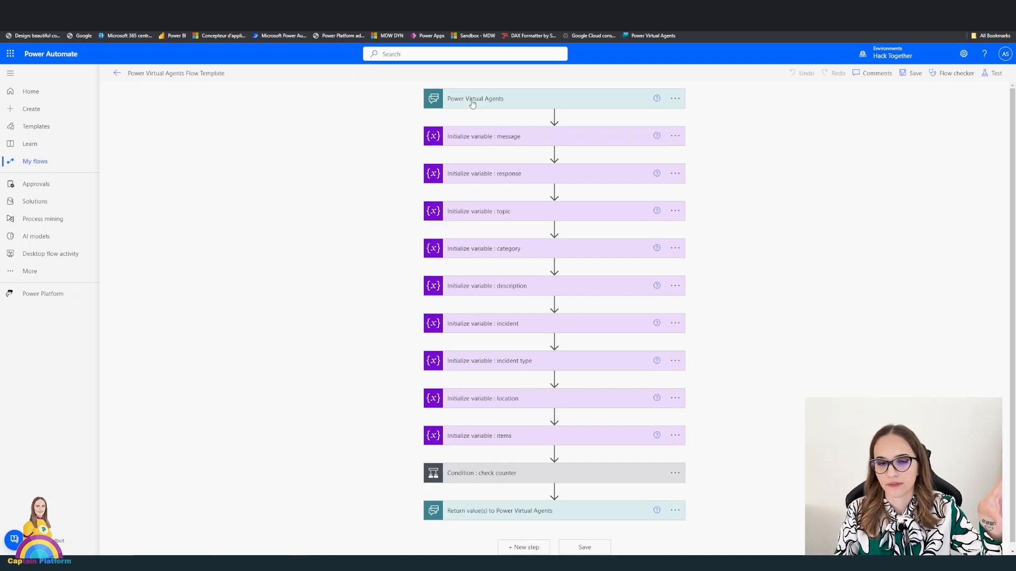
{"action": "left_click", "coordinate": [471, 100]}
{"action": "scroll", "coordinate": [408, 463], "scroll_direction": "down", "scroll_amount": 4}
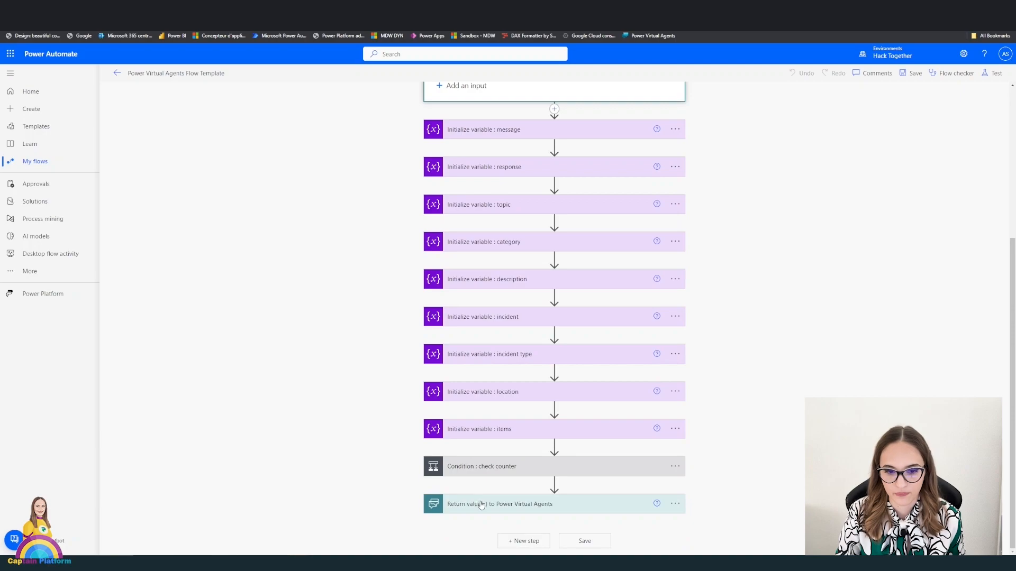
{"action": "left_click", "coordinate": [481, 504]}
{"action": "scroll", "coordinate": [331, 345], "scroll_direction": "up", "scroll_amount": 4}
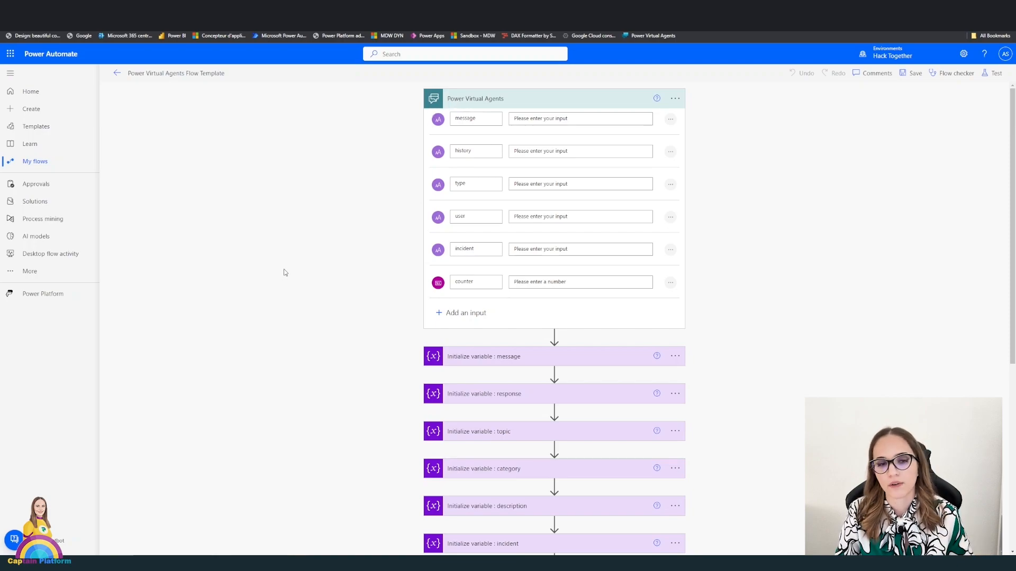
{"action": "scroll", "coordinate": [318, 312], "scroll_direction": "down", "scroll_amount": 5}
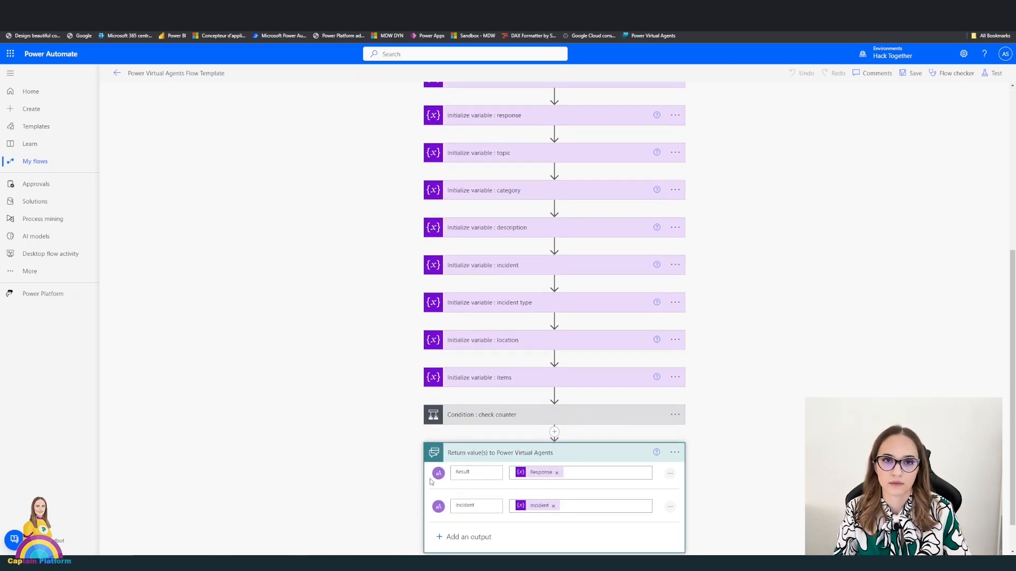
{"action": "scroll", "coordinate": [384, 392], "scroll_direction": "up", "scroll_amount": 5}
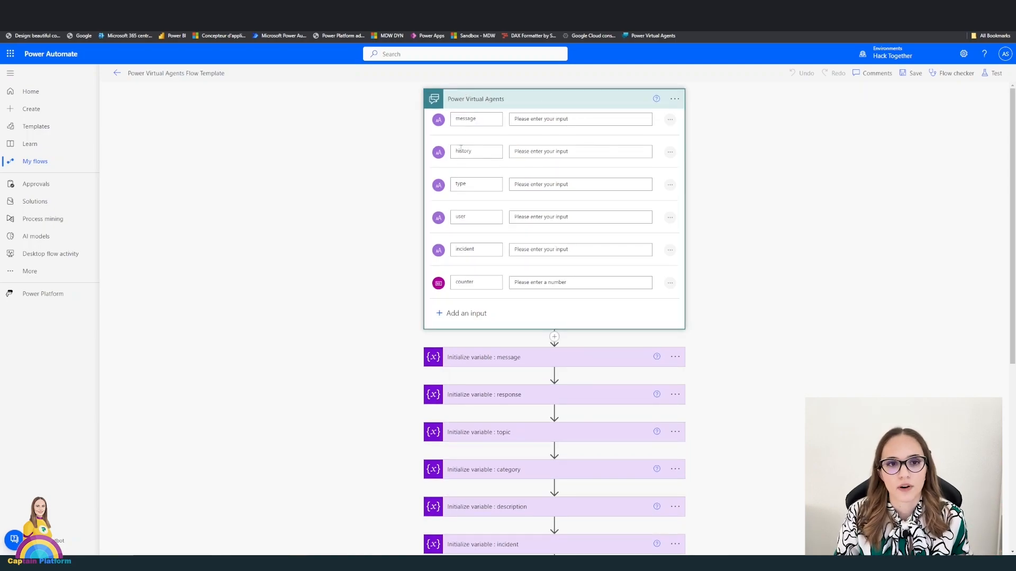
{"action": "left_click", "coordinate": [211, 9]}
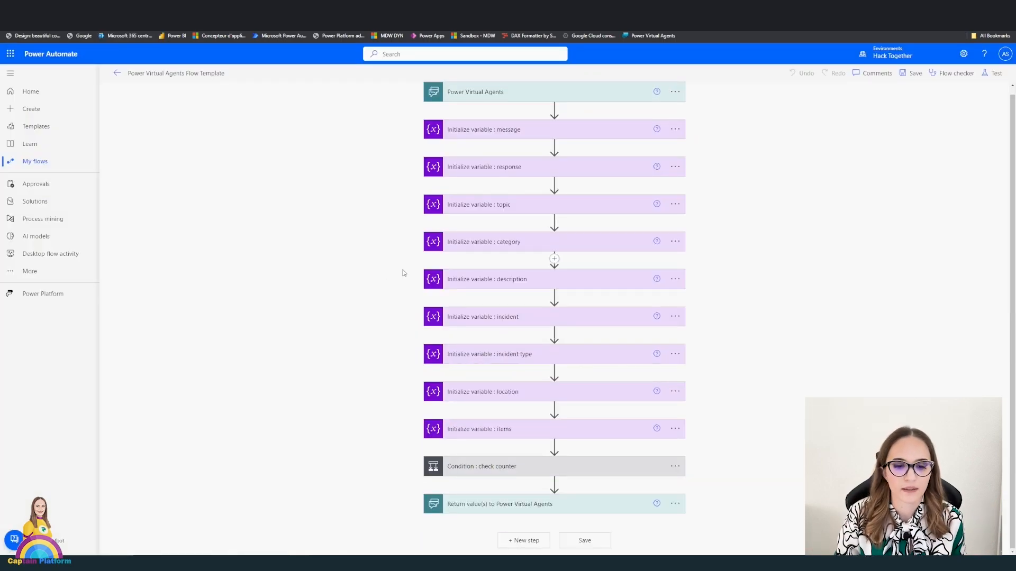
Expand the flow's "check counter" condition and compare it with the inputs of the topic's "replace" action.
{"action": "left_click", "coordinate": [508, 466]}
{"action": "scroll", "coordinate": [370, 389], "scroll_direction": "down", "scroll_amount": 5}
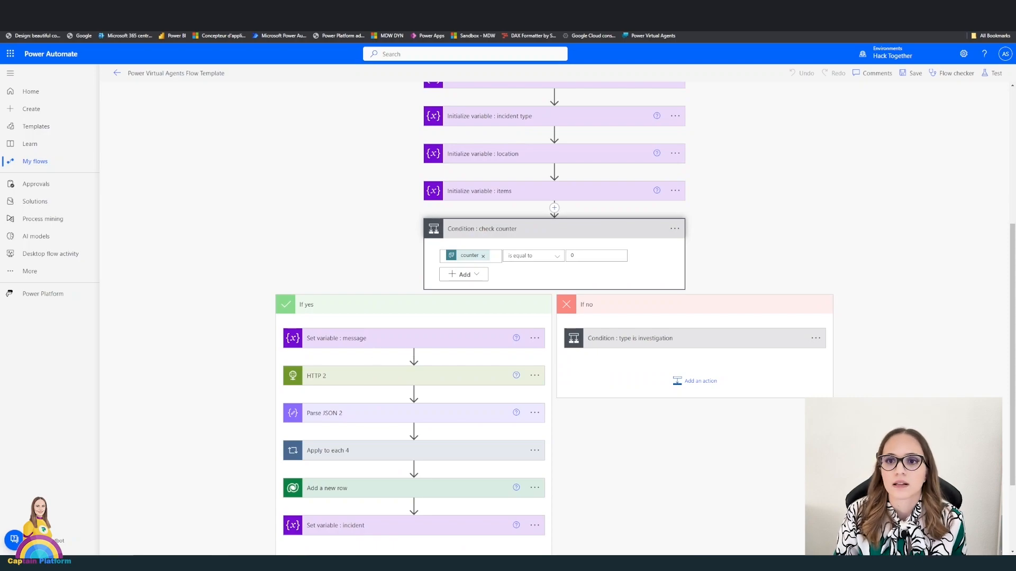
{"action": "key", "text": "ctrl+Tab"}
{"action": "scroll", "coordinate": [487, 288], "scroll_direction": "up", "scroll_amount": 6}
{"action": "scroll", "coordinate": [648, 389], "scroll_direction": "down", "scroll_amount": 3}
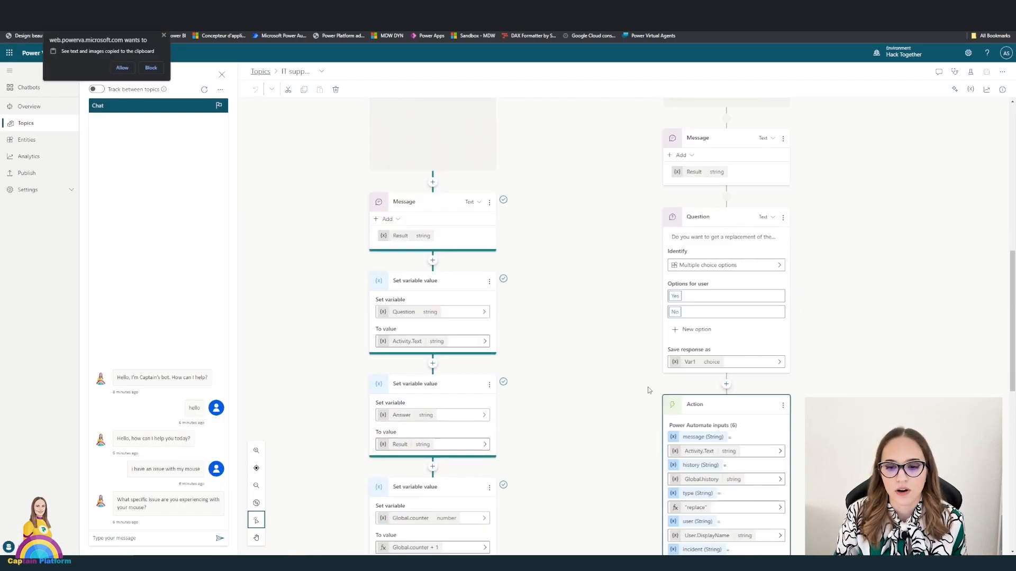
{"action": "scroll", "coordinate": [648, 390], "scroll_direction": "down", "scroll_amount": 3}
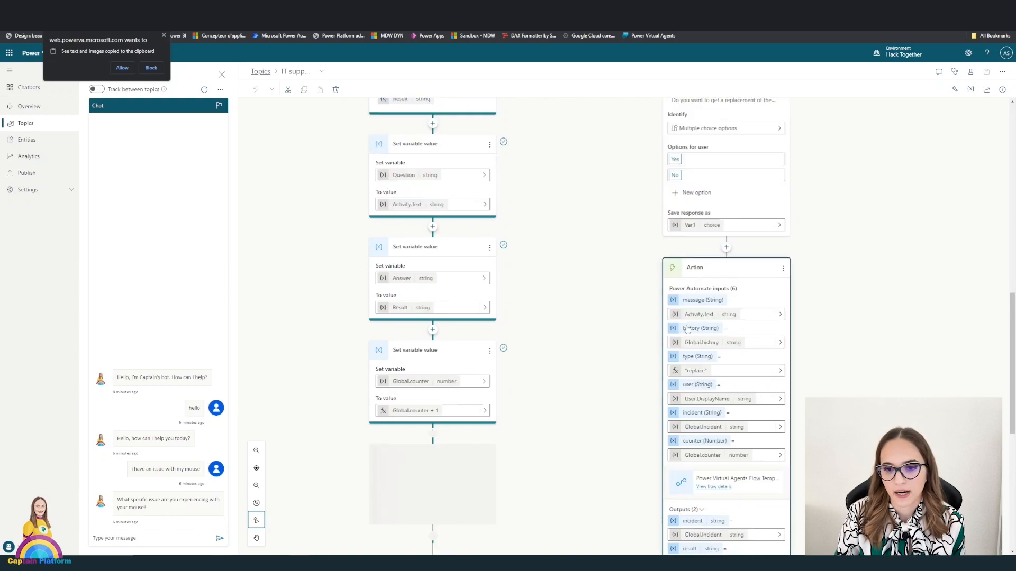
{"action": "scroll", "coordinate": [698, 348], "scroll_direction": "down", "scroll_amount": 8}
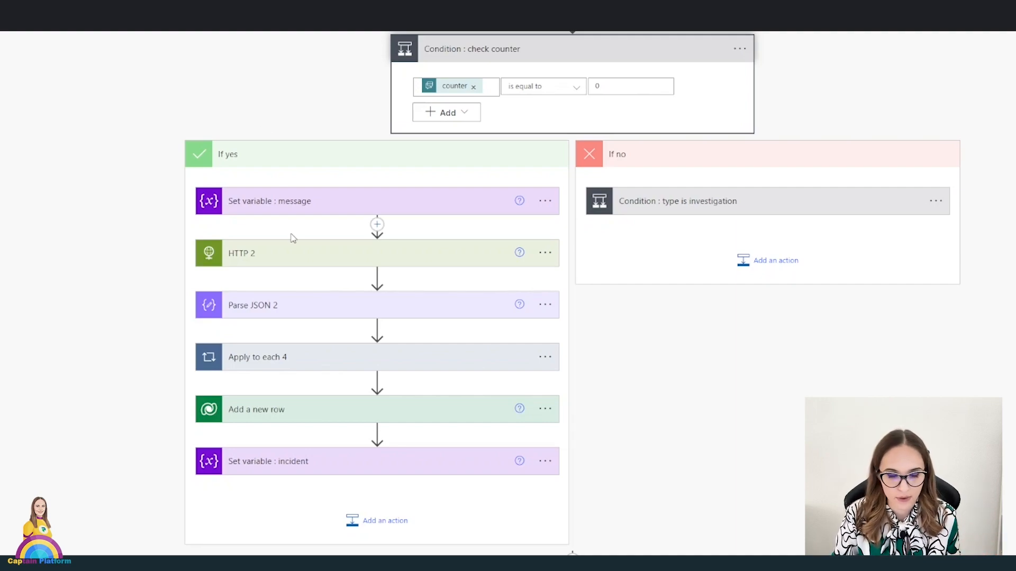
Expand the message variable assignment in the If yes branch and highlight the IT helpdesk prompt's context and rules.
{"action": "left_click", "coordinate": [270, 206]}
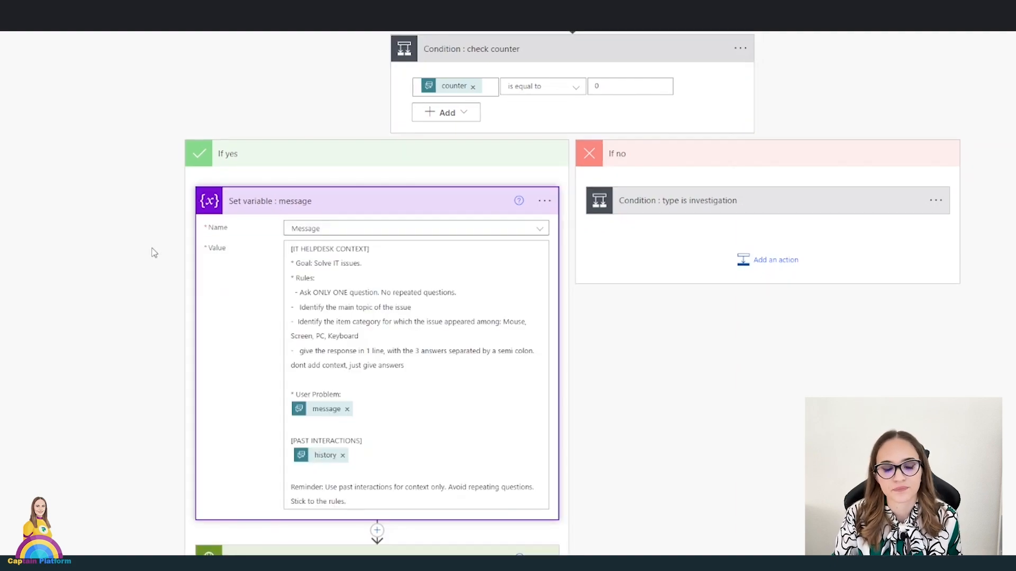
{"action": "scroll", "coordinate": [151, 246], "scroll_direction": "down", "scroll_amount": 4}
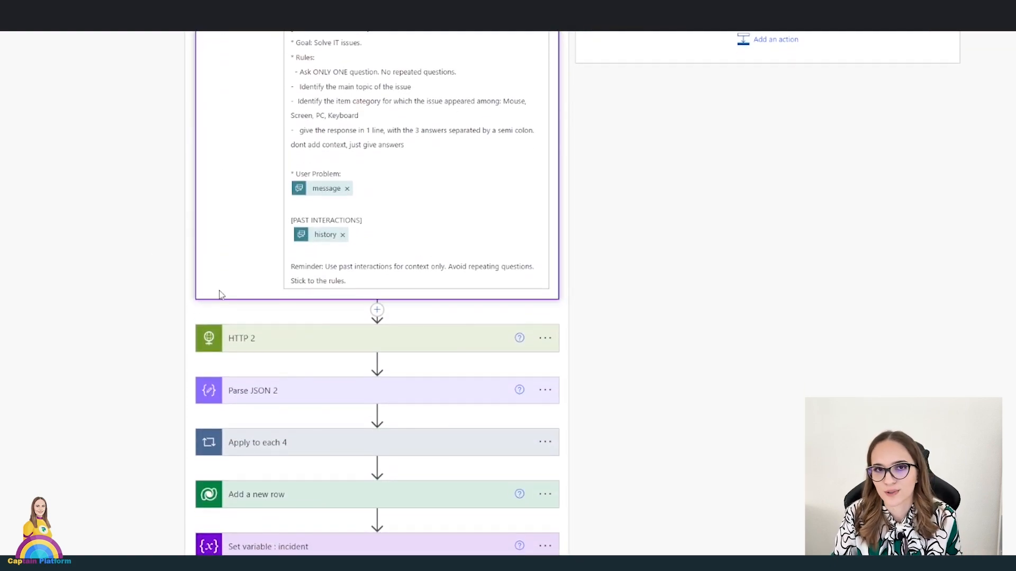
{"action": "scroll", "coordinate": [162, 275], "scroll_direction": "up", "scroll_amount": 2}
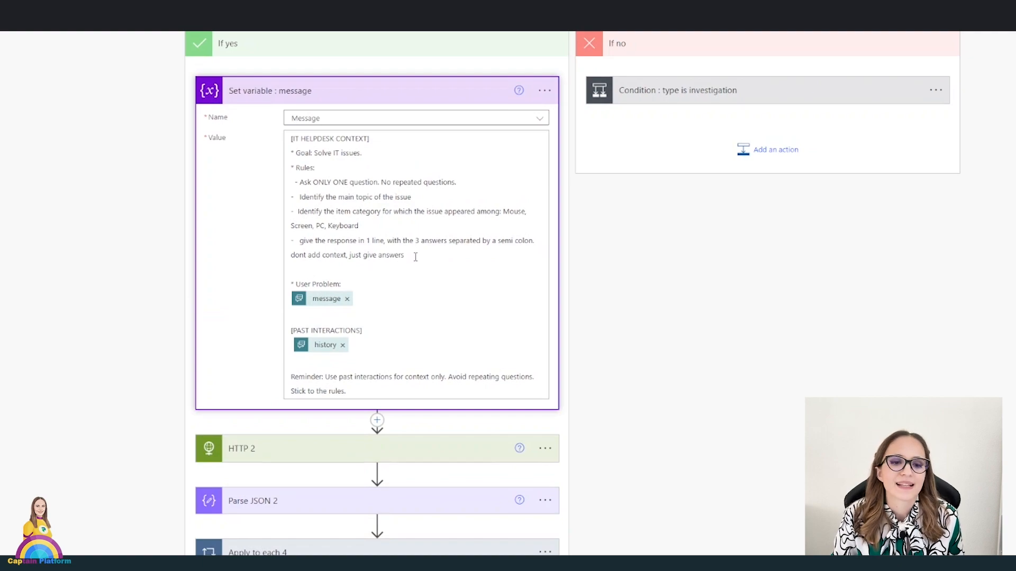
{"action": "left_click_drag", "start_coordinate": [416, 256], "coordinate": [280, 142]}
{"action": "left_click", "coordinate": [45, 155]}
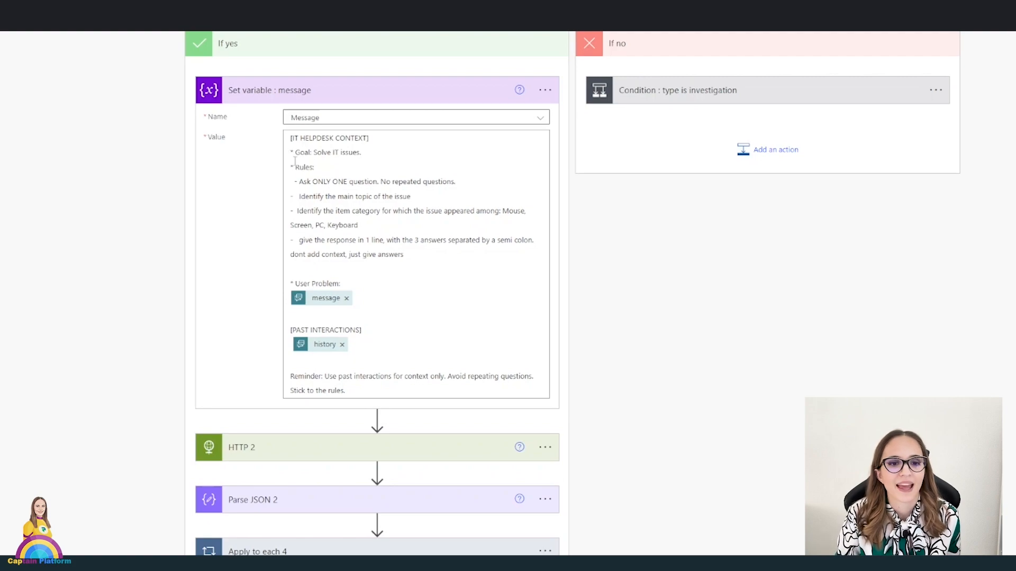
{"action": "left_click_drag", "start_coordinate": [362, 153], "coordinate": [403, 210]}
{"action": "left_click", "coordinate": [323, 188]}
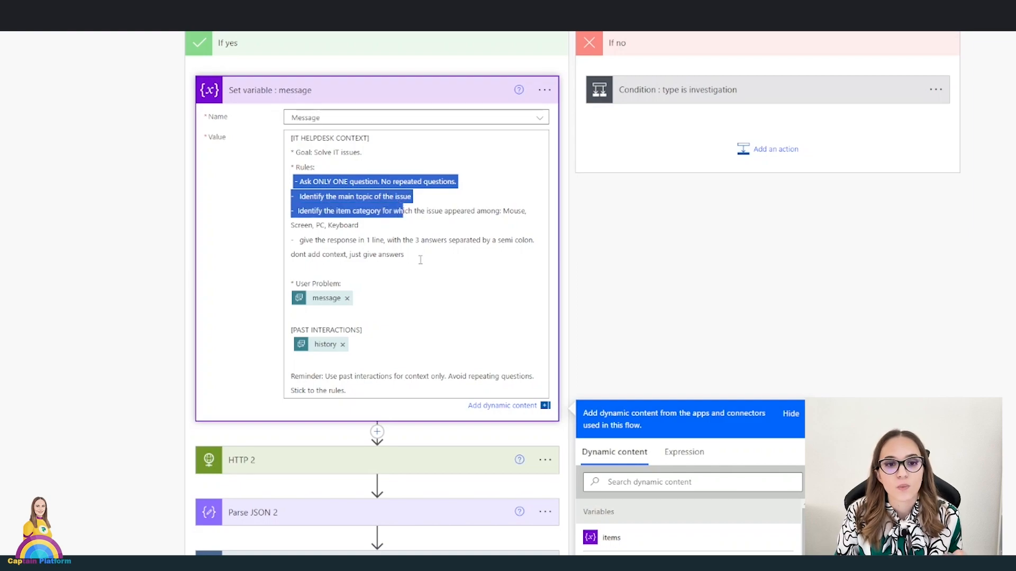
{"action": "left_click", "coordinate": [424, 272]}
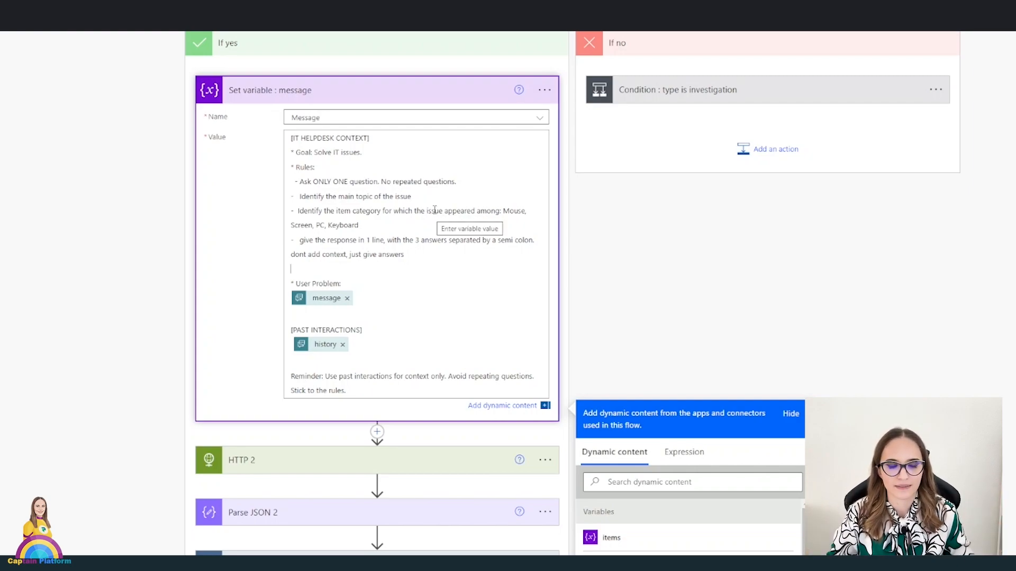
Highlight the prompt's individual rules on asking one question, identifying the topic and item category, and giving a one-line response separated by semicolons.
{"action": "left_click_drag", "start_coordinate": [304, 181], "coordinate": [444, 183]}
{"action": "left_click", "coordinate": [385, 196]}
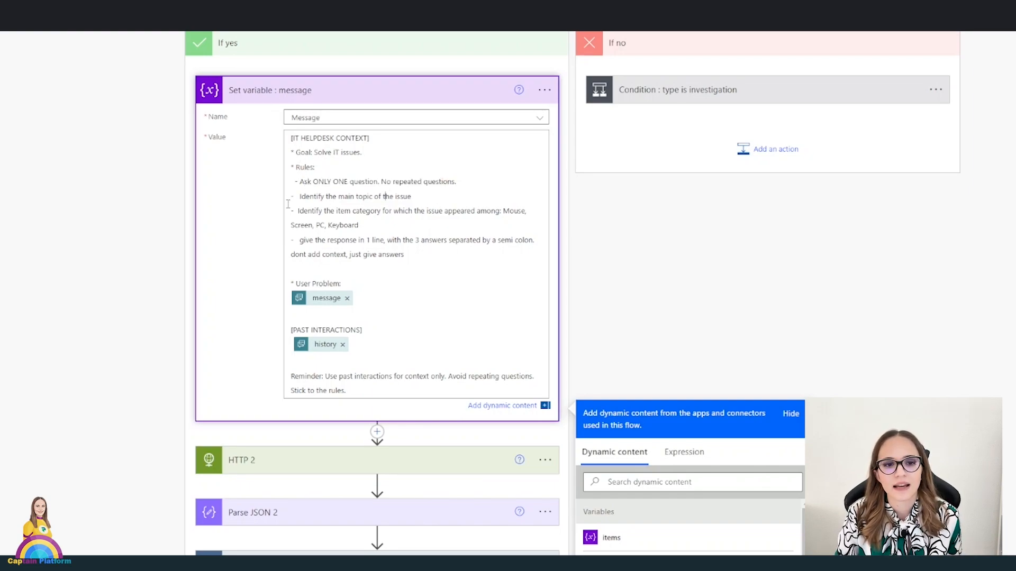
{"action": "left_click_drag", "start_coordinate": [300, 196], "coordinate": [426, 228]}
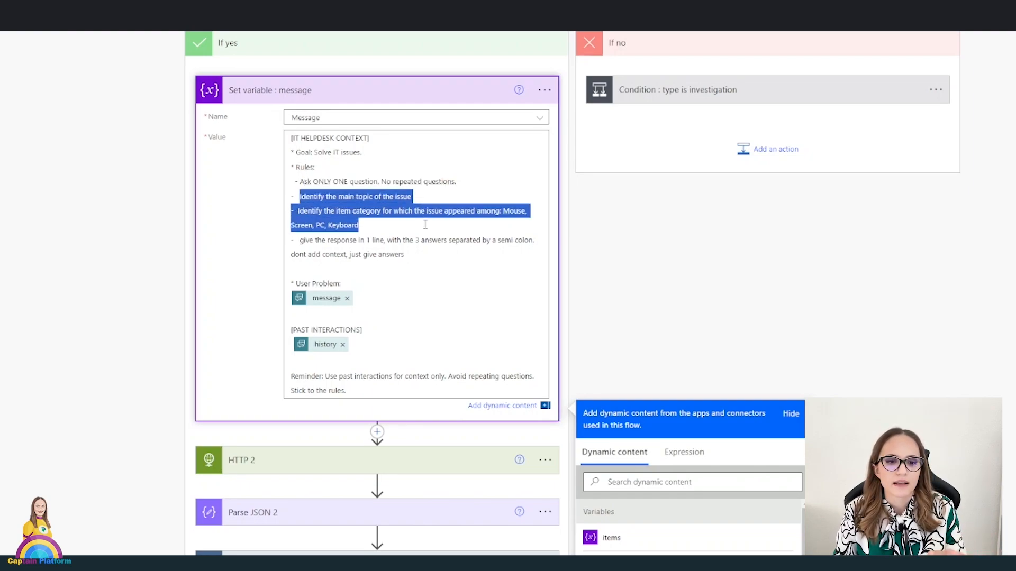
{"action": "left_click", "coordinate": [401, 227]}
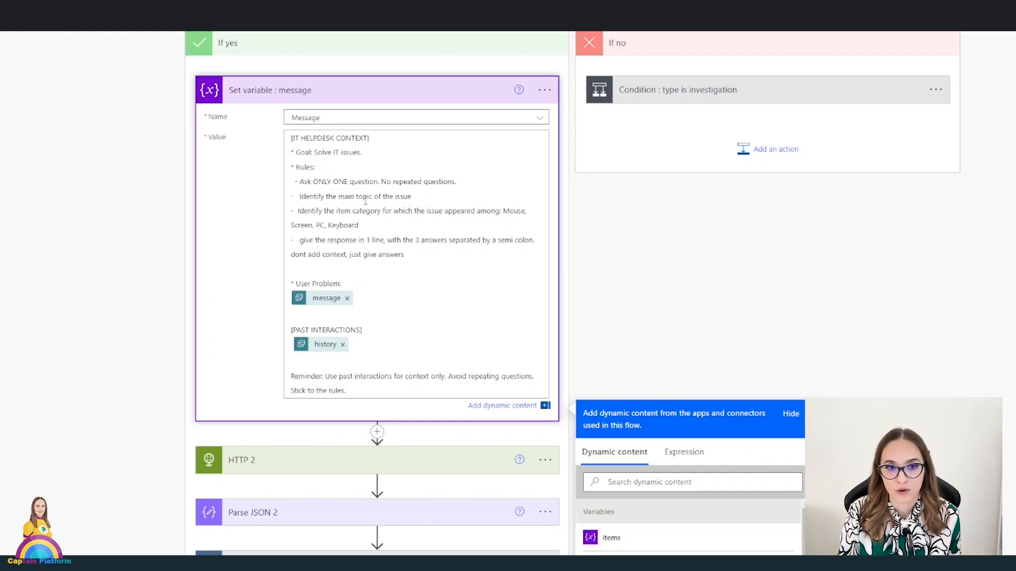
{"action": "left_click_drag", "start_coordinate": [456, 182], "coordinate": [290, 181]}
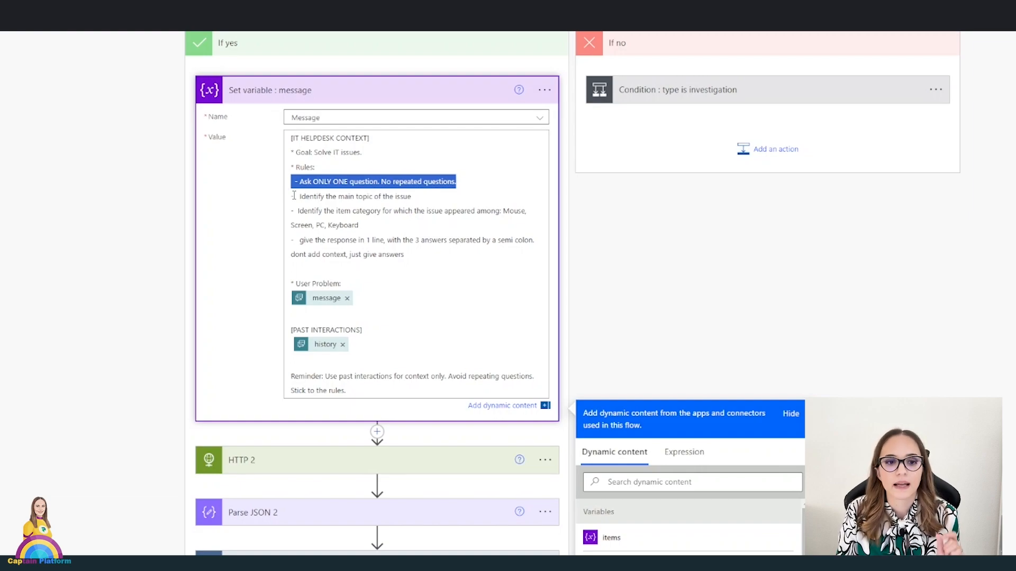
{"action": "left_click_drag", "start_coordinate": [299, 196], "coordinate": [325, 196]}
{"action": "left_click_drag", "start_coordinate": [399, 196], "coordinate": [429, 195]}
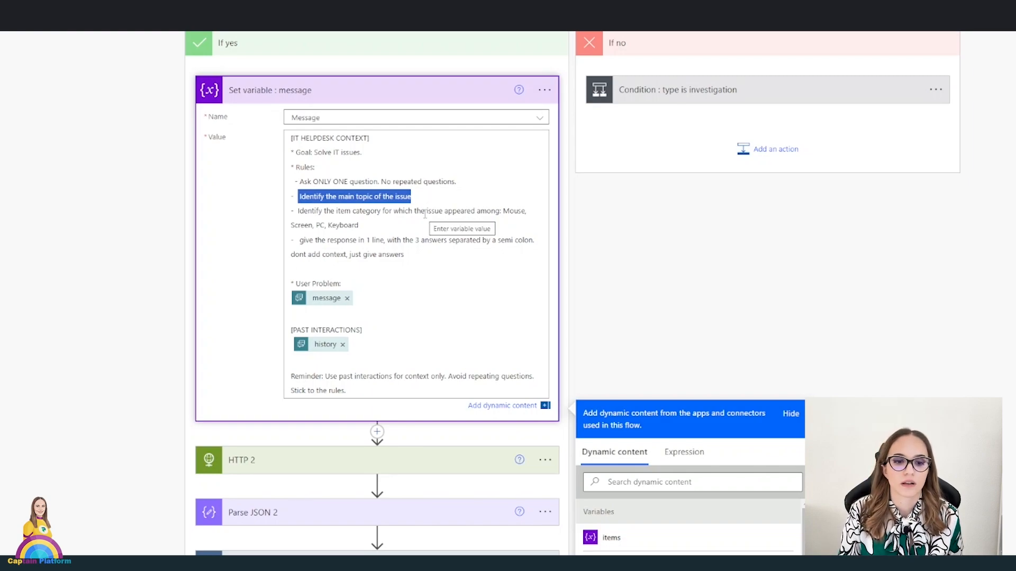
{"action": "triple_click", "coordinate": [394, 220]}
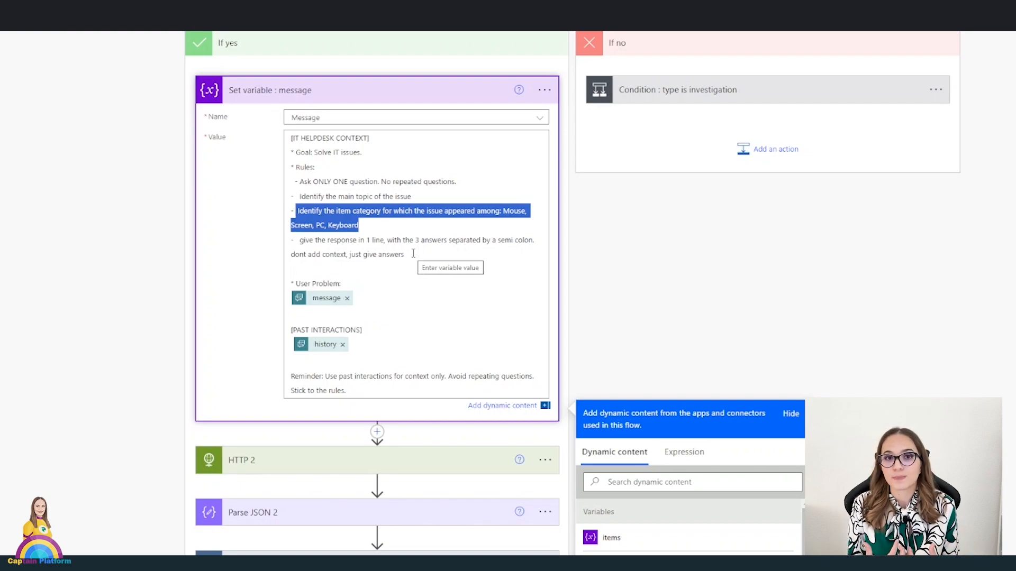
{"action": "left_click_drag", "start_coordinate": [366, 241], "coordinate": [535, 243]}
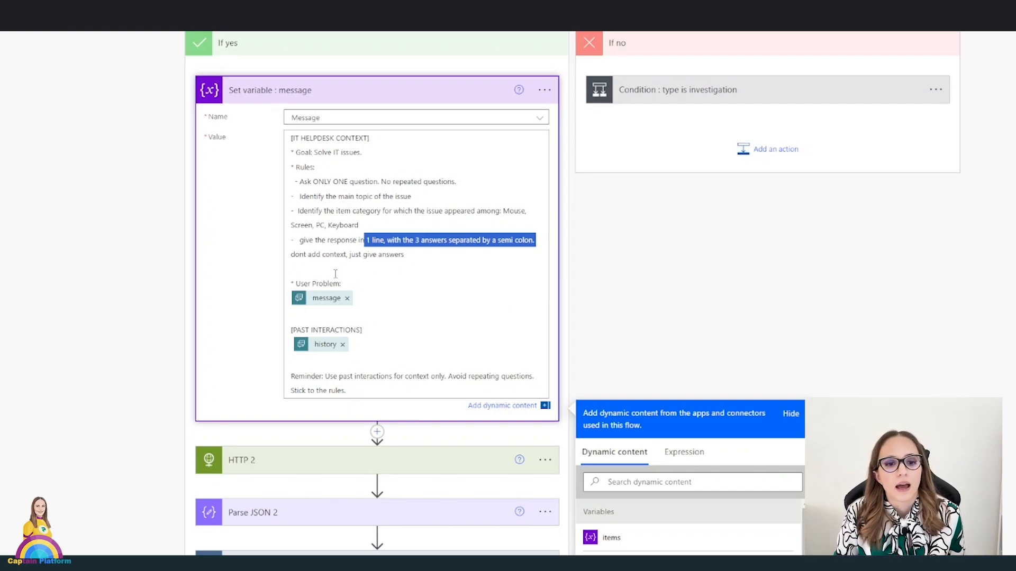
Highlight the prompt's User Problem heading and its reminder to avoid repeating questions, and view the actions following the message variable.
{"action": "left_click_drag", "start_coordinate": [349, 283], "coordinate": [265, 285]}
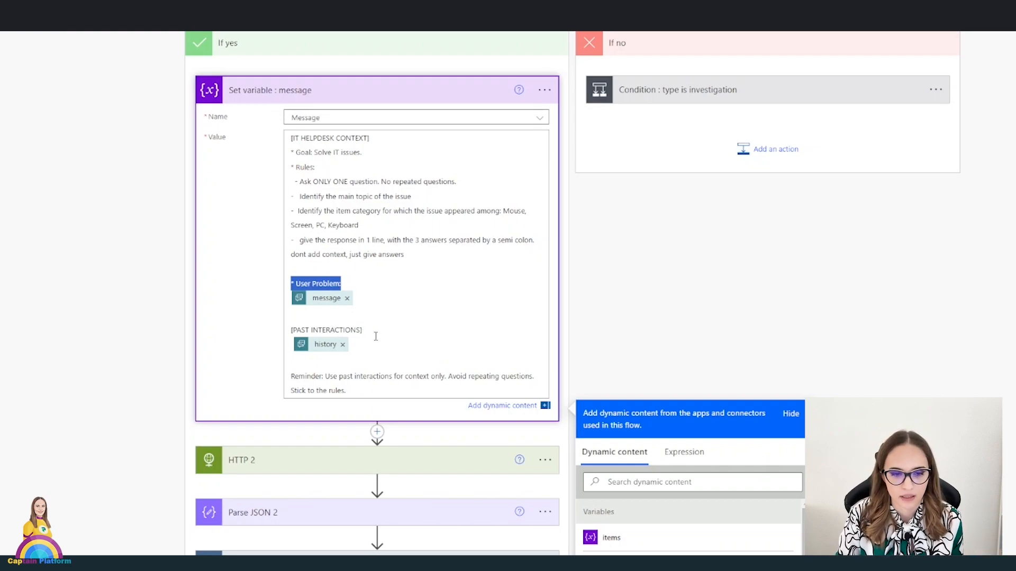
{"action": "scroll", "coordinate": [376, 336], "scroll_direction": "down", "scroll_amount": 3}
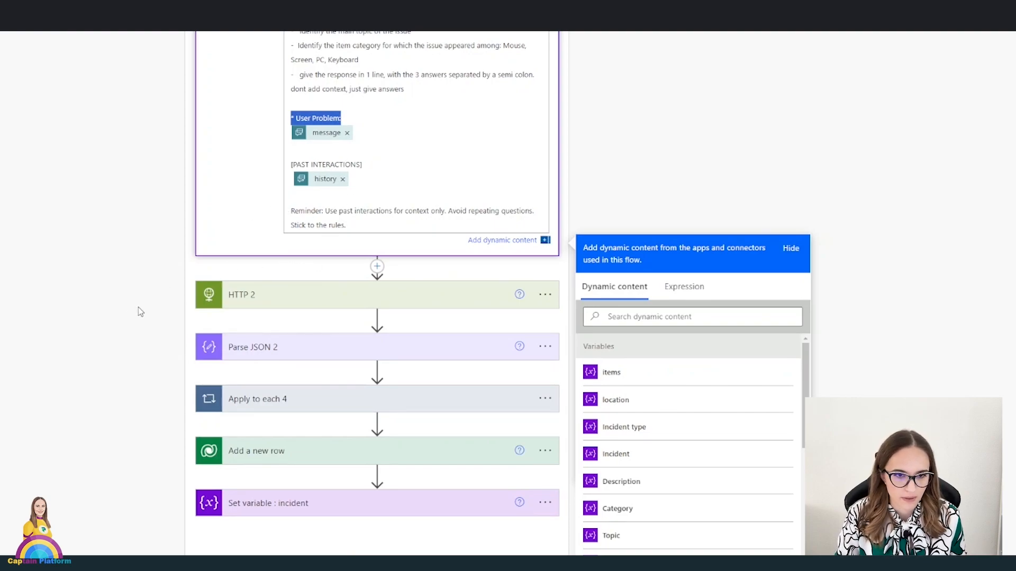
{"action": "left_click_drag", "start_coordinate": [449, 211], "coordinate": [536, 209]}
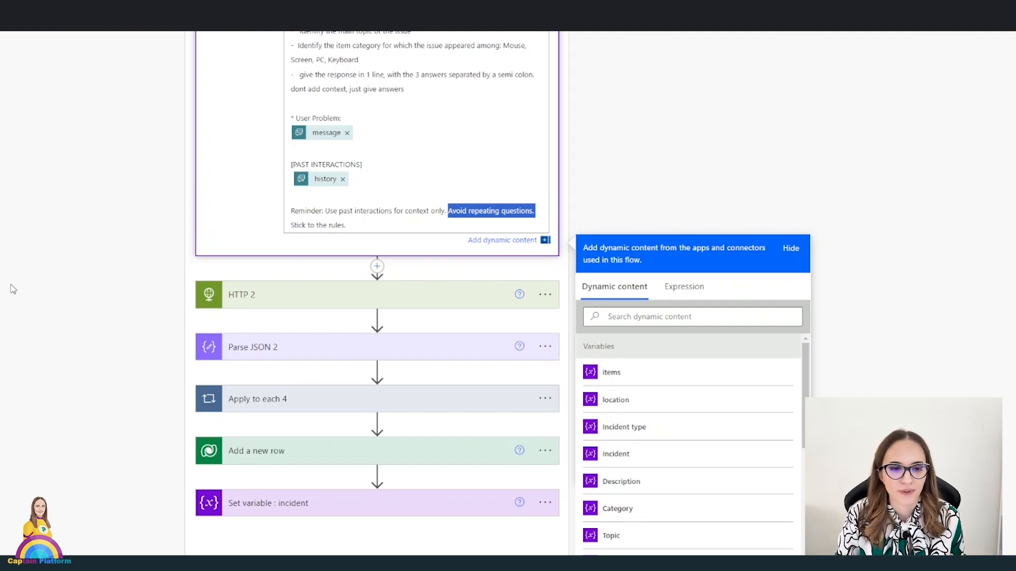
{"action": "left_click", "coordinate": [14, 300]}
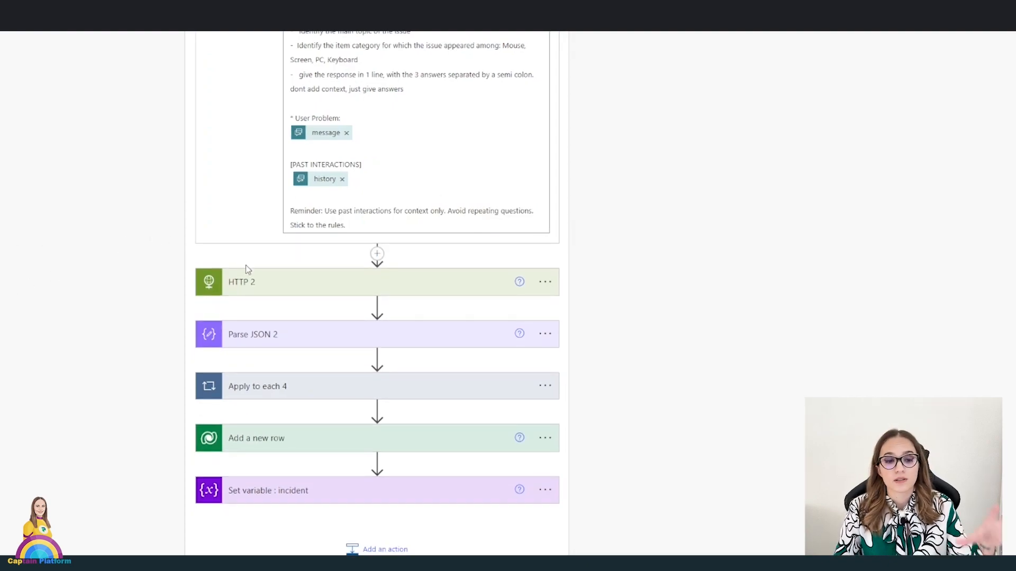
{"action": "scroll", "coordinate": [250, 278], "scroll_direction": "down", "scroll_amount": 1}
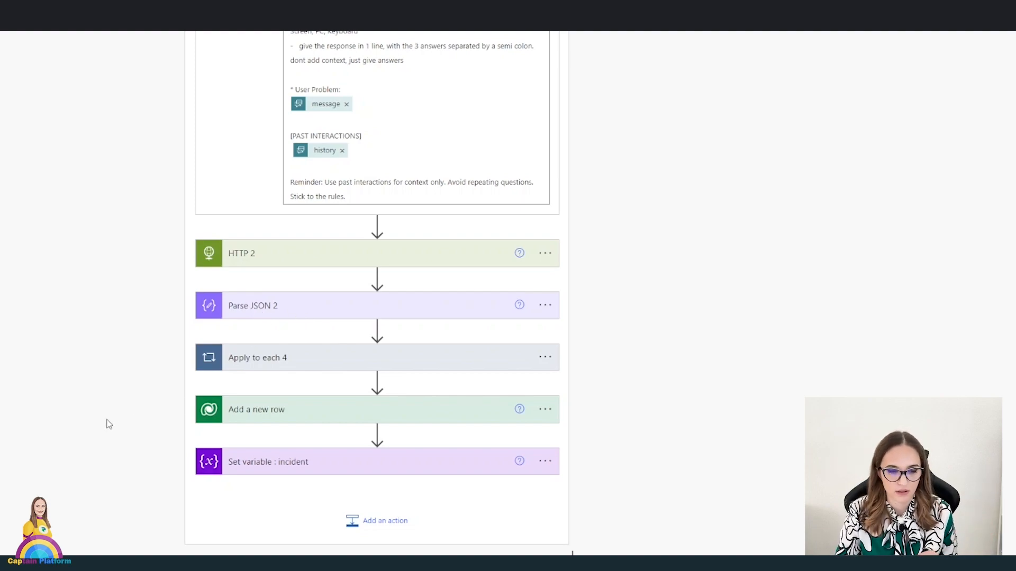
Expand the Apply to each 4 loop and its response variable assignment to examine the split value.
{"action": "left_click", "coordinate": [244, 360]}
{"action": "scroll", "coordinate": [238, 297], "scroll_direction": "down", "scroll_amount": 5}
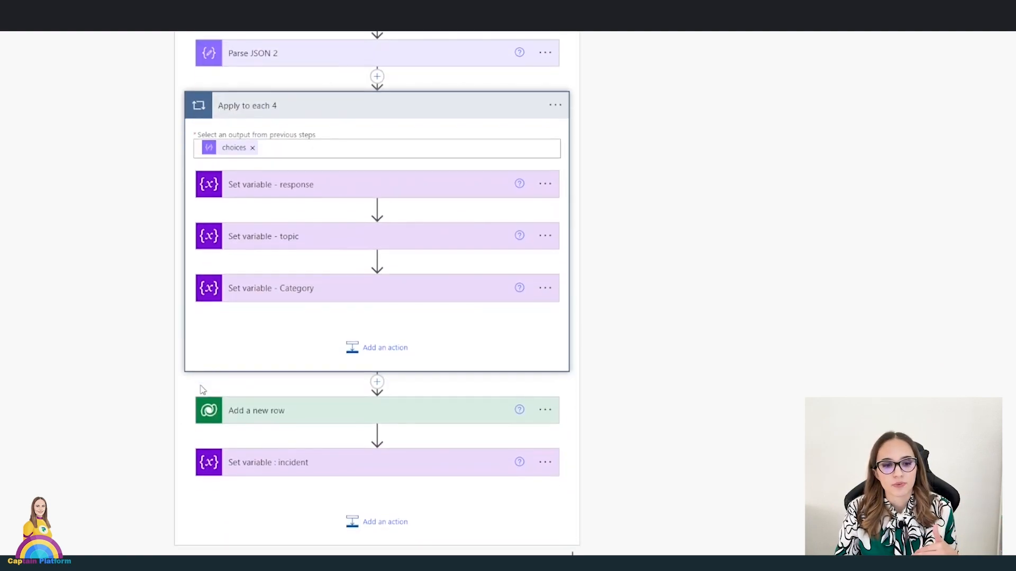
{"action": "left_click", "coordinate": [277, 184]}
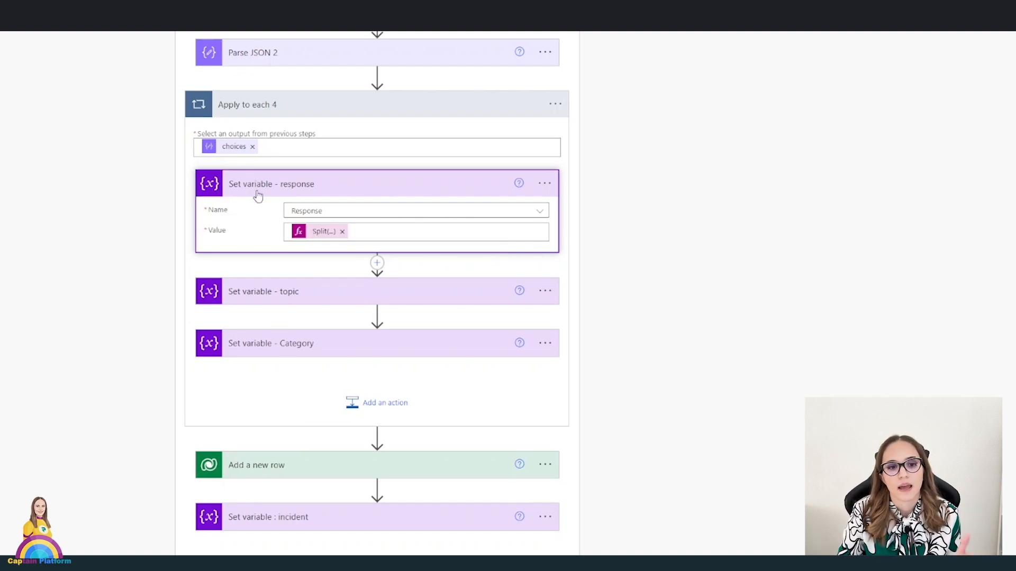
Expand the Add a new row action for the IT Incidents table and the incident variable assignment following it.
{"action": "left_click", "coordinate": [261, 470]}
{"action": "scroll", "coordinate": [260, 466], "scroll_direction": "down", "scroll_amount": 2}
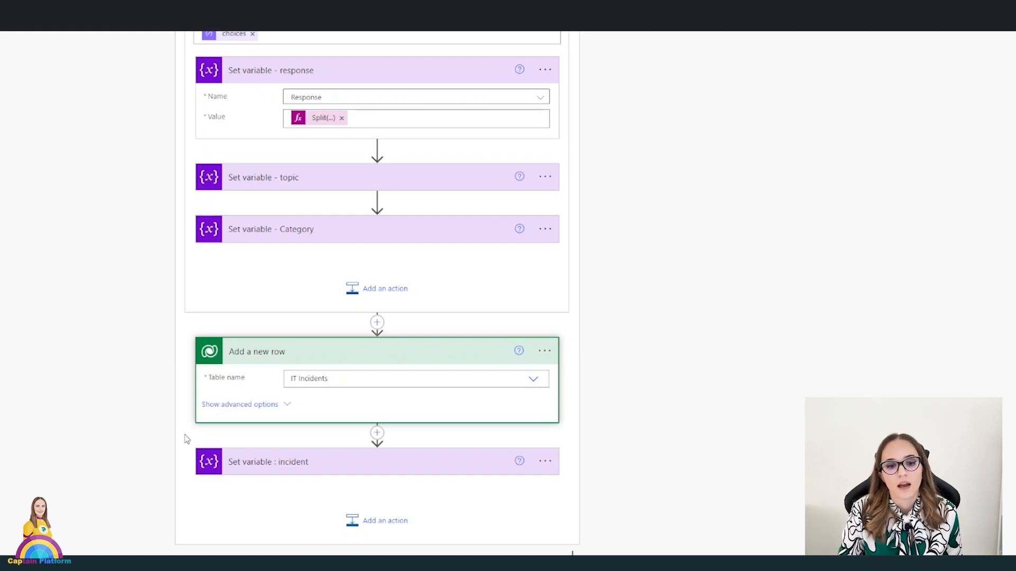
{"action": "left_click", "coordinate": [252, 463]}
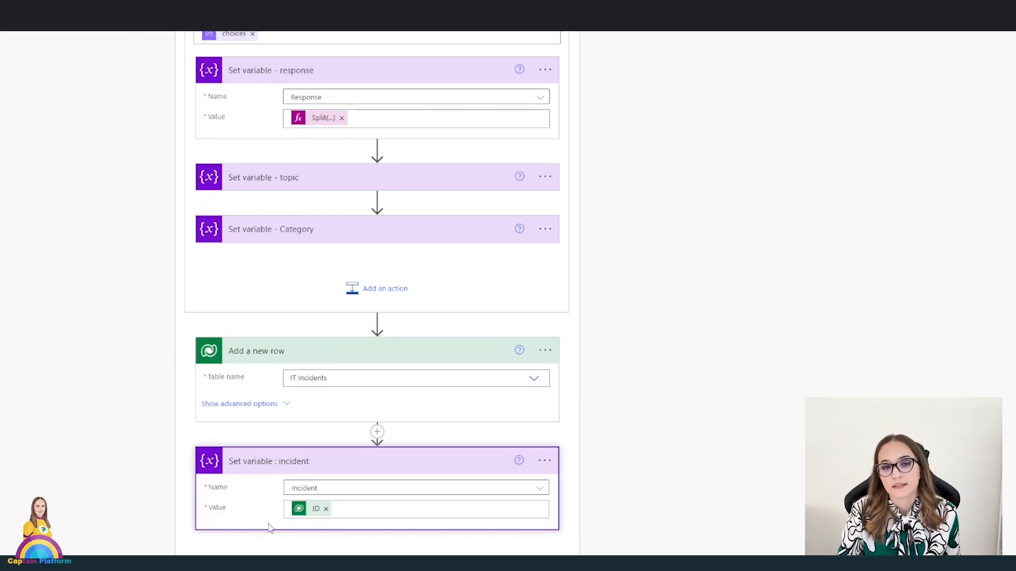
{"action": "scroll", "coordinate": [271, 524], "scroll_direction": "down", "scroll_amount": 1}
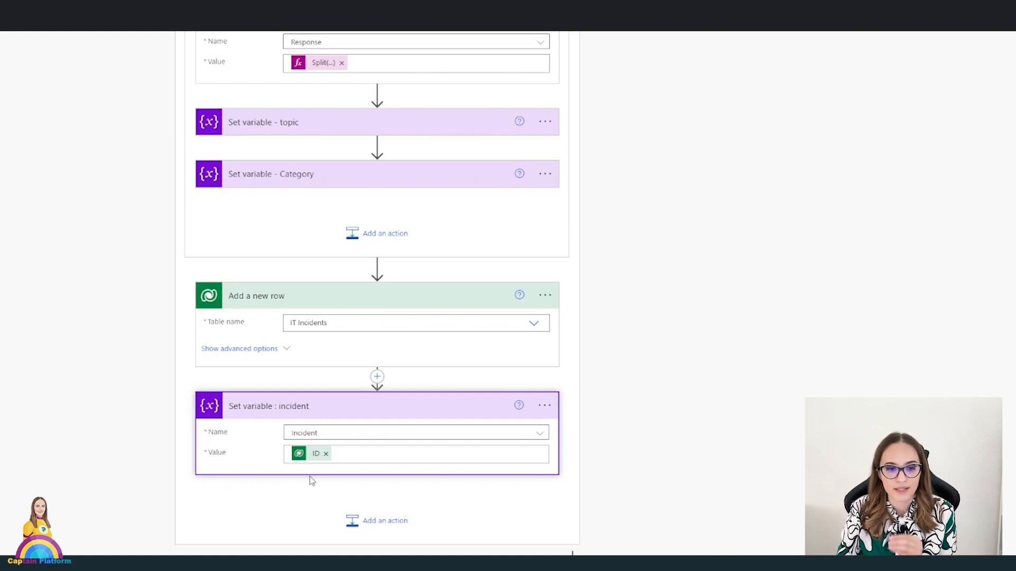
{"action": "scroll", "coordinate": [516, 509], "scroll_direction": "down", "scroll_amount": 3}
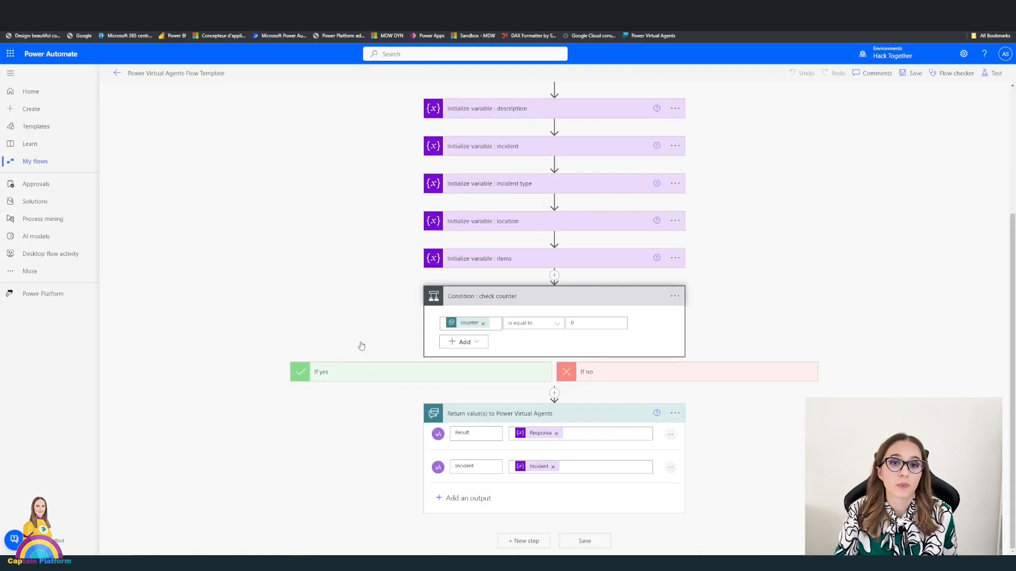
Collapse the "check counter" condition's If yes branch and expand its If no branch to view the investigation type condition.
{"action": "left_click", "coordinate": [360, 377]}
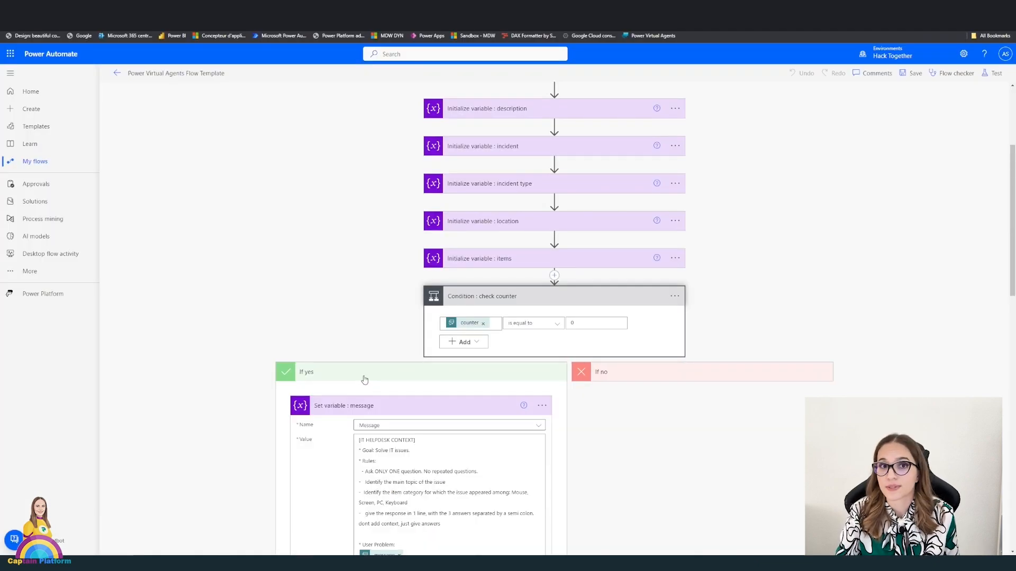
{"action": "left_click", "coordinate": [360, 378]}
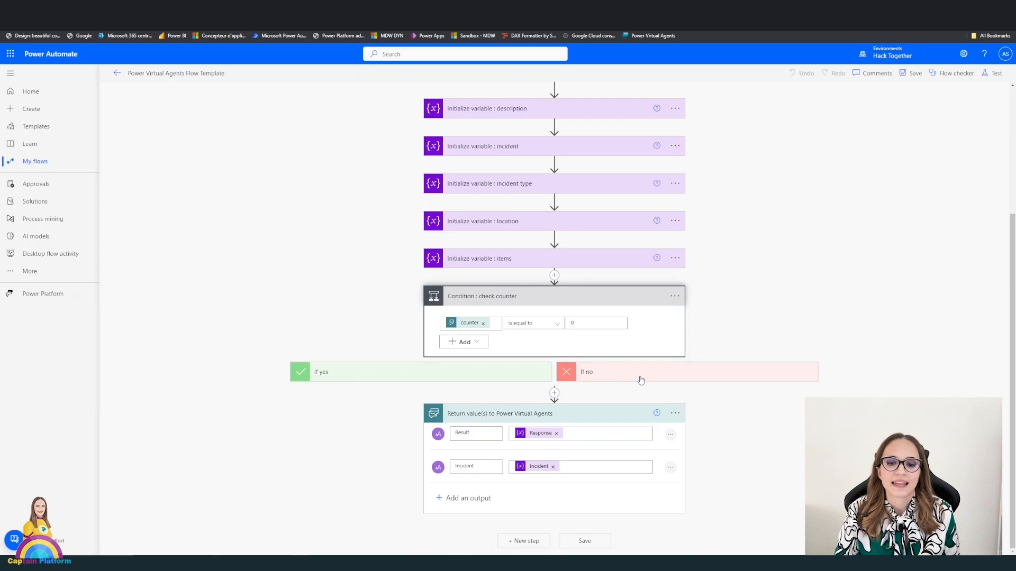
{"action": "left_click", "coordinate": [641, 380]}
{"action": "scroll", "coordinate": [640, 379], "scroll_direction": "down", "scroll_amount": 5}
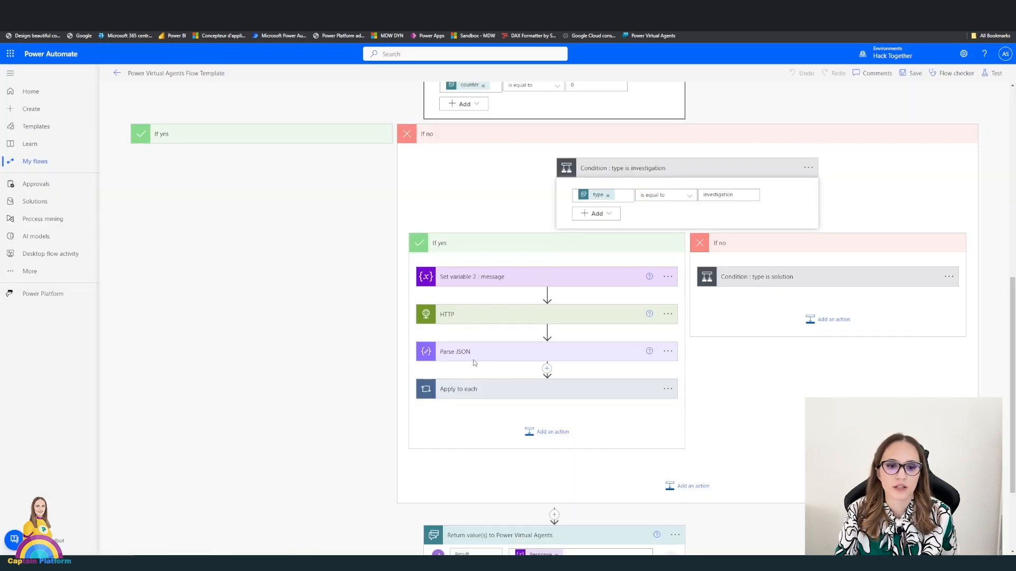
Expand the Set variable 2 : message action in the investigation branch and highlight the prompt's helpdesk context and rules.
{"action": "left_click", "coordinate": [463, 279]}
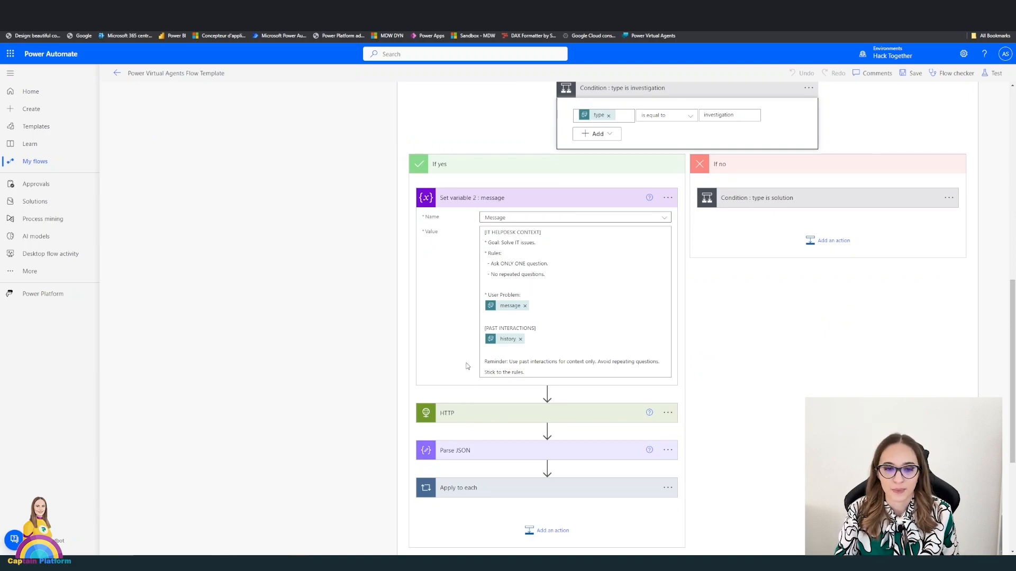
{"action": "left_click_drag", "start_coordinate": [485, 233], "coordinate": [515, 243]}
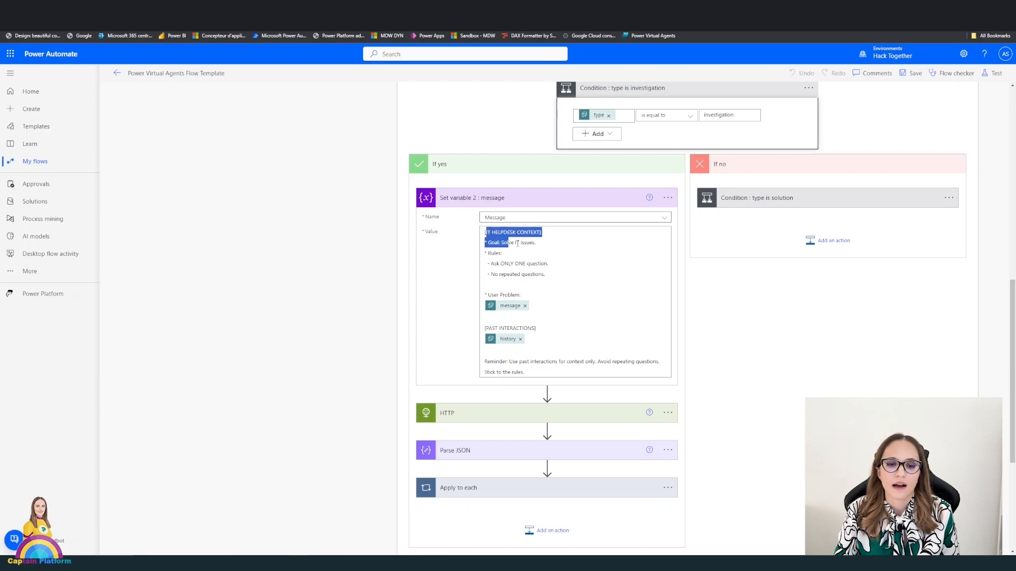
{"action": "left_click_drag", "start_coordinate": [551, 273], "coordinate": [552, 273]}
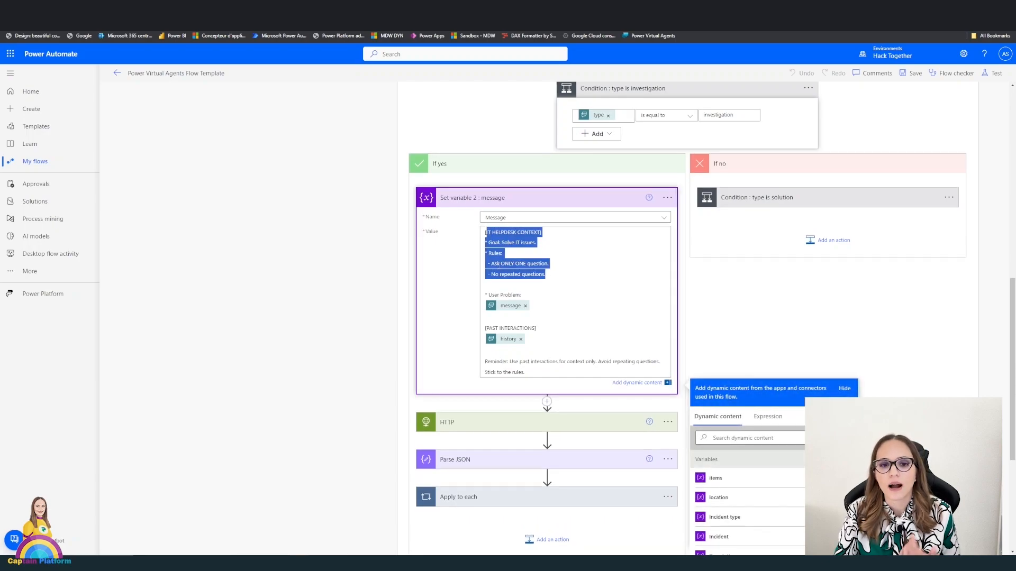
{"action": "left_click", "coordinate": [502, 272]}
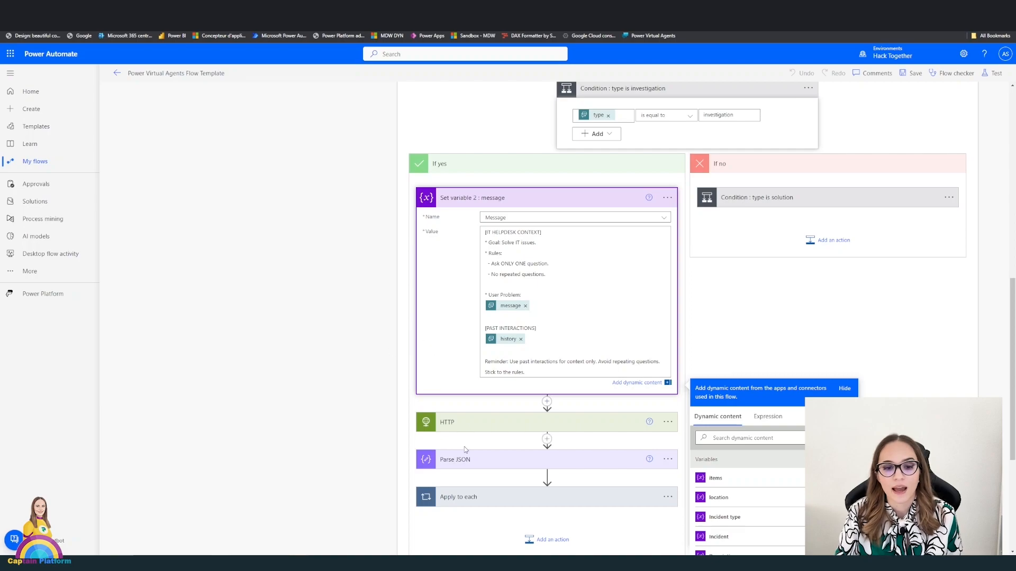
{"action": "scroll", "coordinate": [457, 492], "scroll_direction": "down", "scroll_amount": 4}
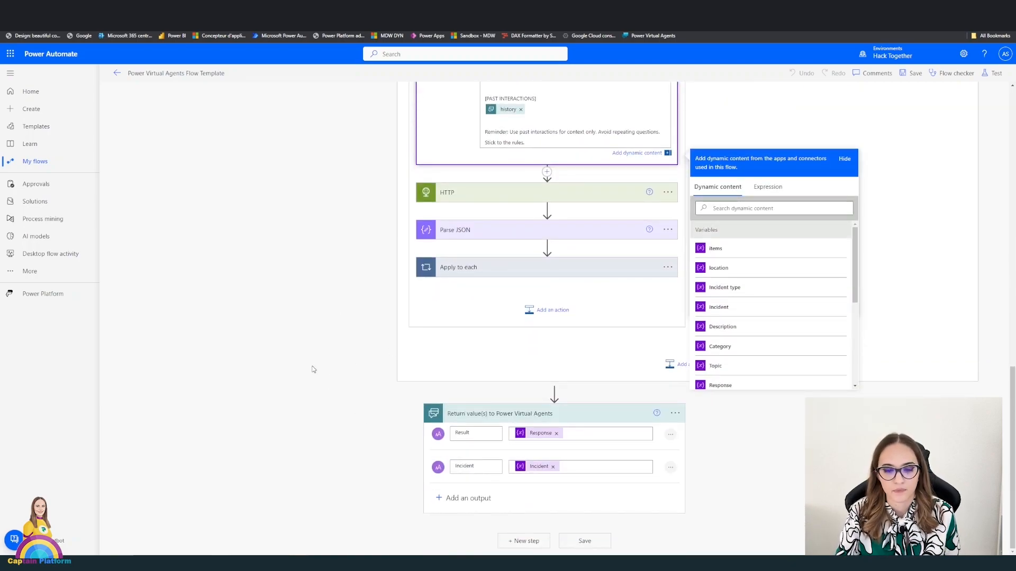
{"action": "scroll", "coordinate": [312, 368], "scroll_direction": "up", "scroll_amount": 3}
{"action": "left_click", "coordinate": [310, 348]}
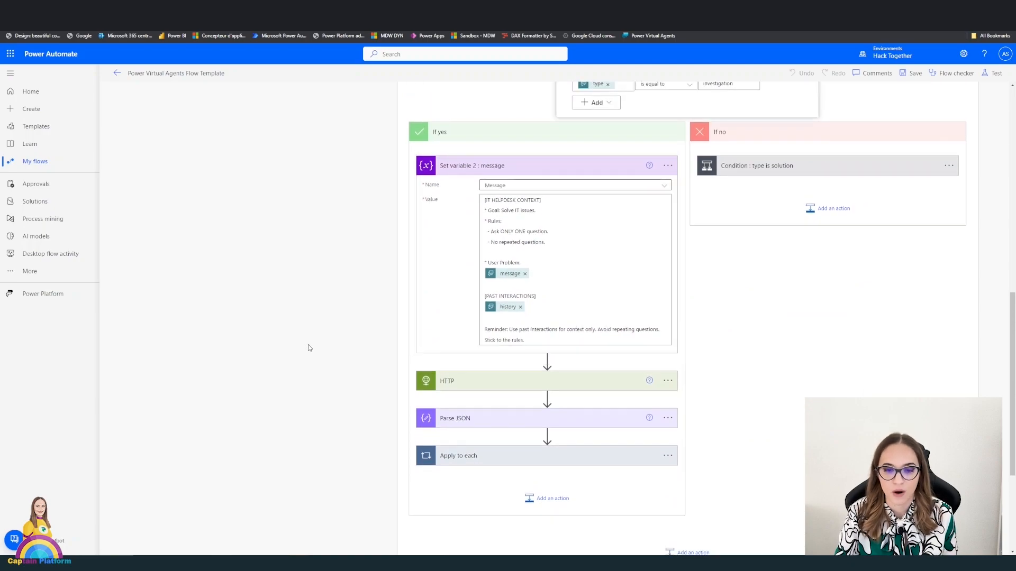
{"action": "scroll", "coordinate": [309, 348], "scroll_direction": "up", "scroll_amount": 3}
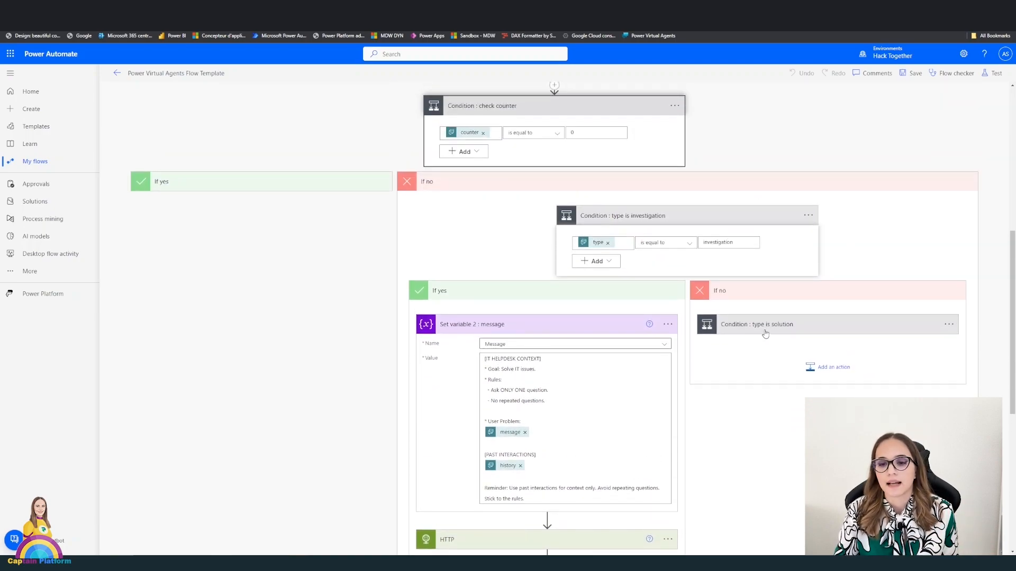
Expand the "type is solution" condition in the investigation condition's If no branch and view both of its branches.
{"action": "left_click", "coordinate": [763, 329]}
{"action": "left_click_drag", "start_coordinate": [657, 552], "coordinate": [855, 552]}
{"action": "scroll", "coordinate": [763, 444], "scroll_direction": "down", "scroll_amount": 2}
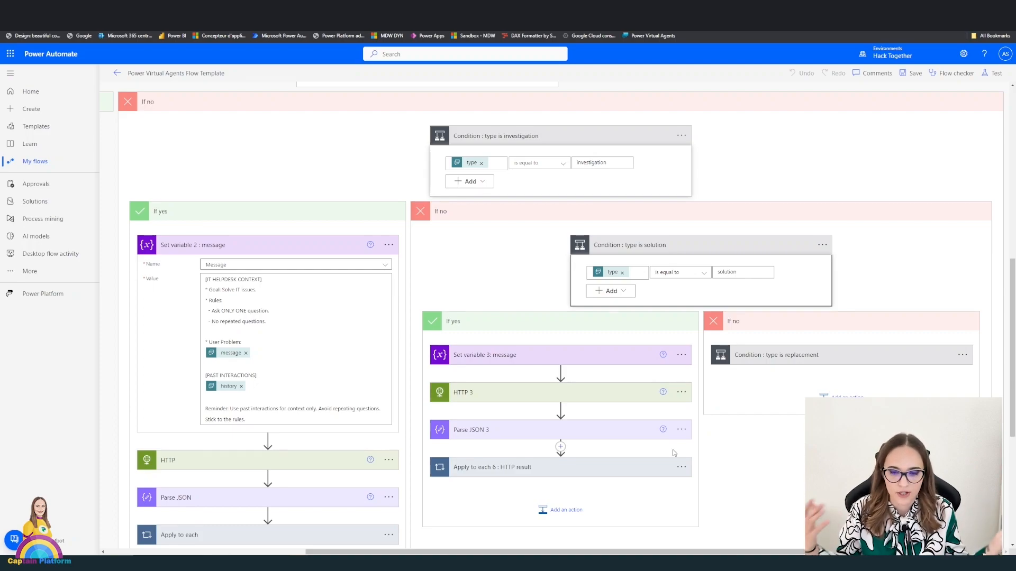
{"action": "scroll", "coordinate": [674, 453], "scroll_direction": "down", "scroll_amount": 2}
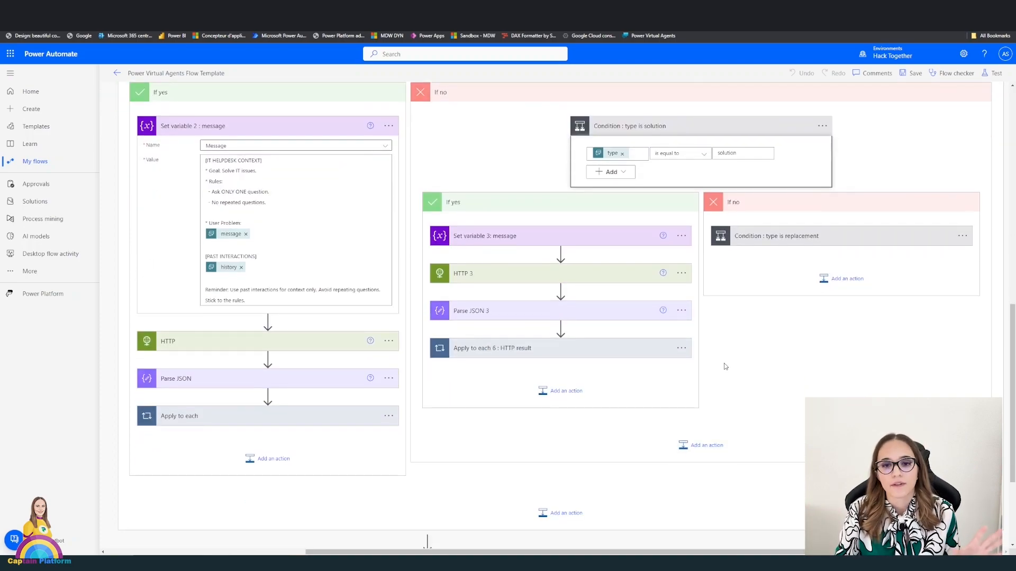
Expand the Set variable 3: message action and examine its prompt for proposing a solution from the historical interactions.
{"action": "left_click", "coordinate": [531, 244]}
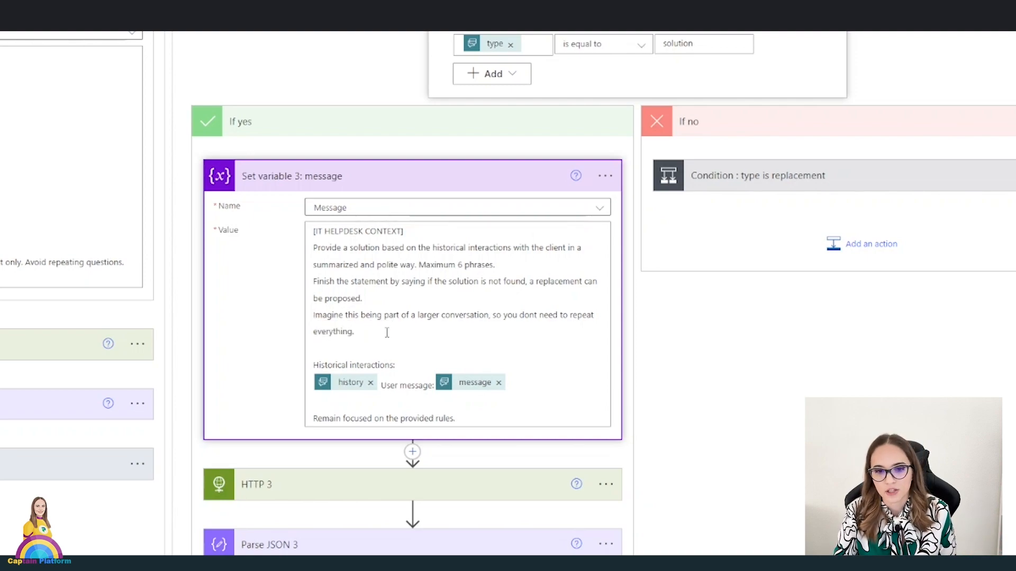
{"action": "left_click", "coordinate": [366, 298]}
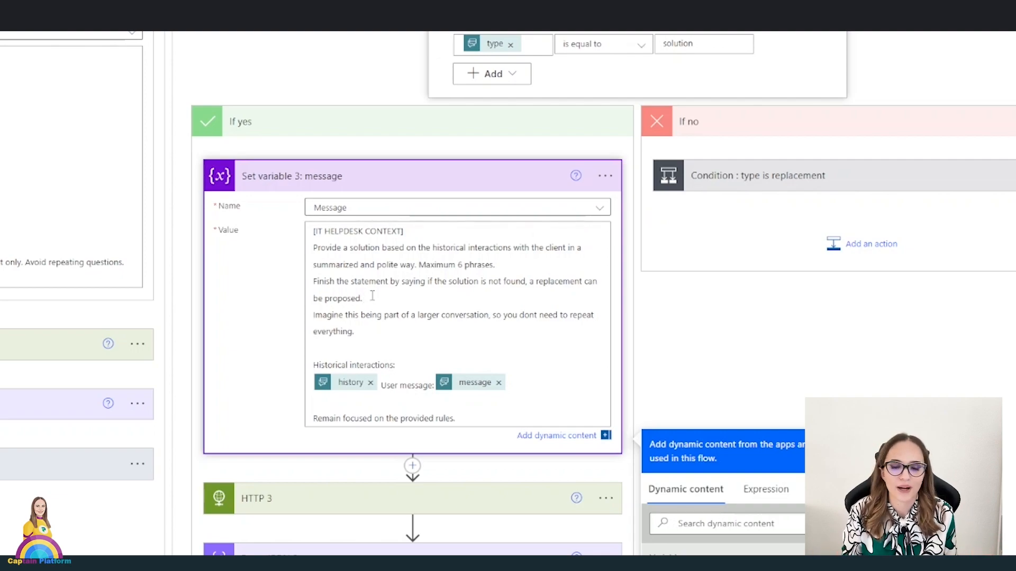
{"action": "left_click", "coordinate": [385, 352]}
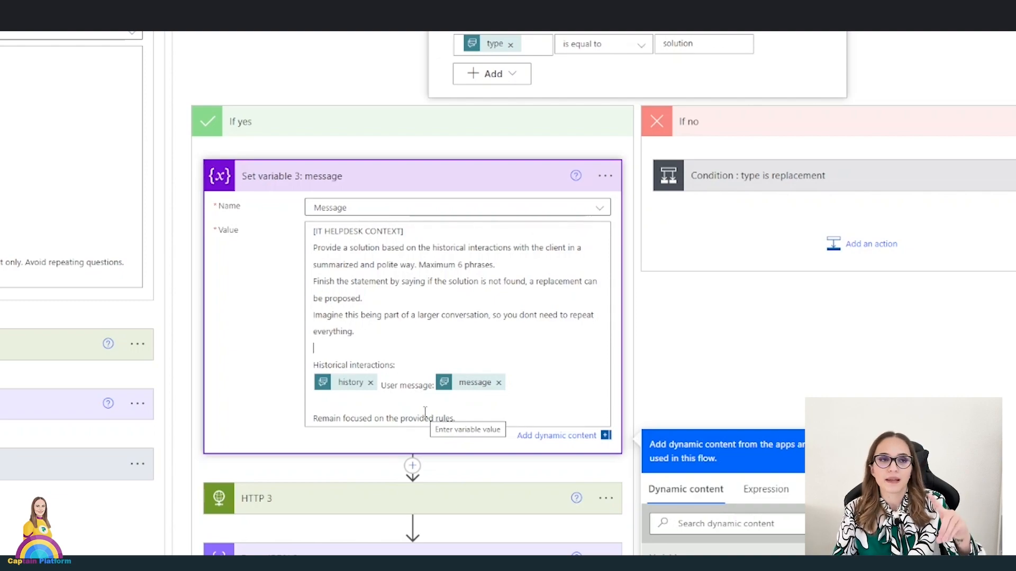
{"action": "scroll", "coordinate": [425, 413], "scroll_direction": "down", "scroll_amount": 3}
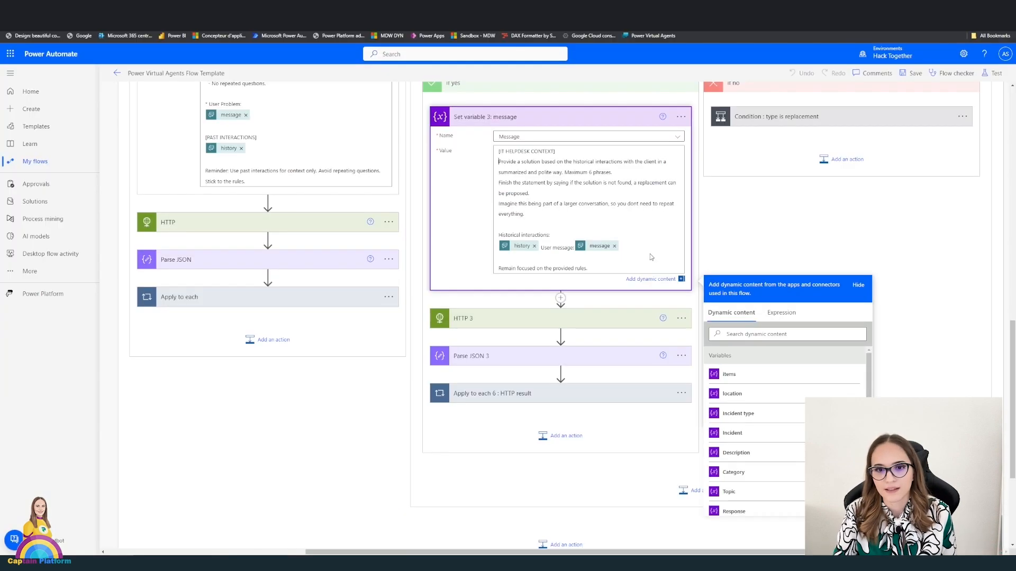
Expand the "type is replacement" condition and view the actions in its branches.
{"action": "left_click", "coordinate": [760, 121]}
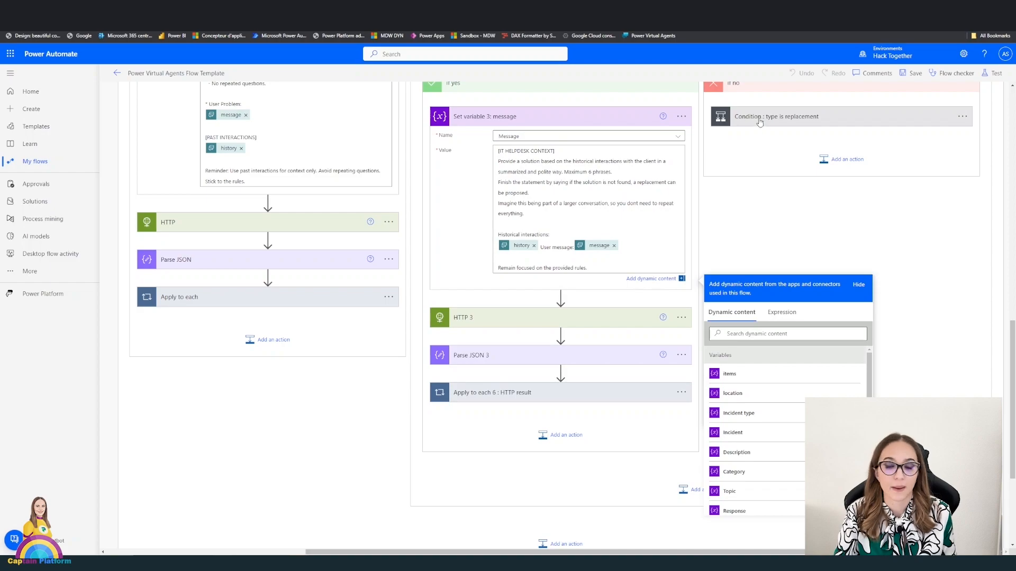
{"action": "scroll", "coordinate": [711, 387], "scroll_direction": "right", "scroll_amount": 5}
{"action": "scroll", "coordinate": [711, 388], "scroll_direction": "down", "scroll_amount": 2}
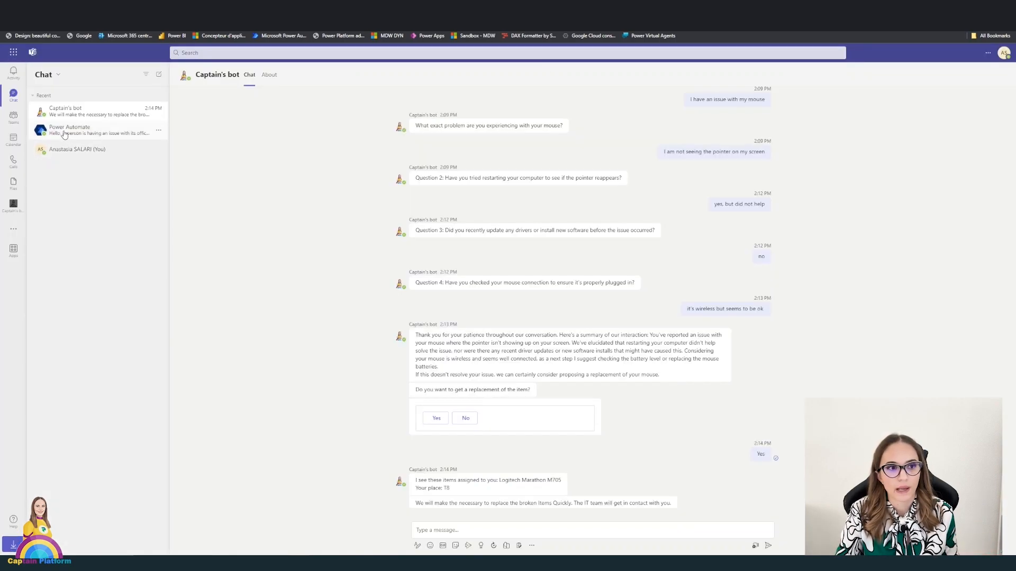
Compare the incident summary in the Power Automate chat in Teams with the prompt of the flow's Set variable :: message action.
{"action": "left_click", "coordinate": [64, 135]}
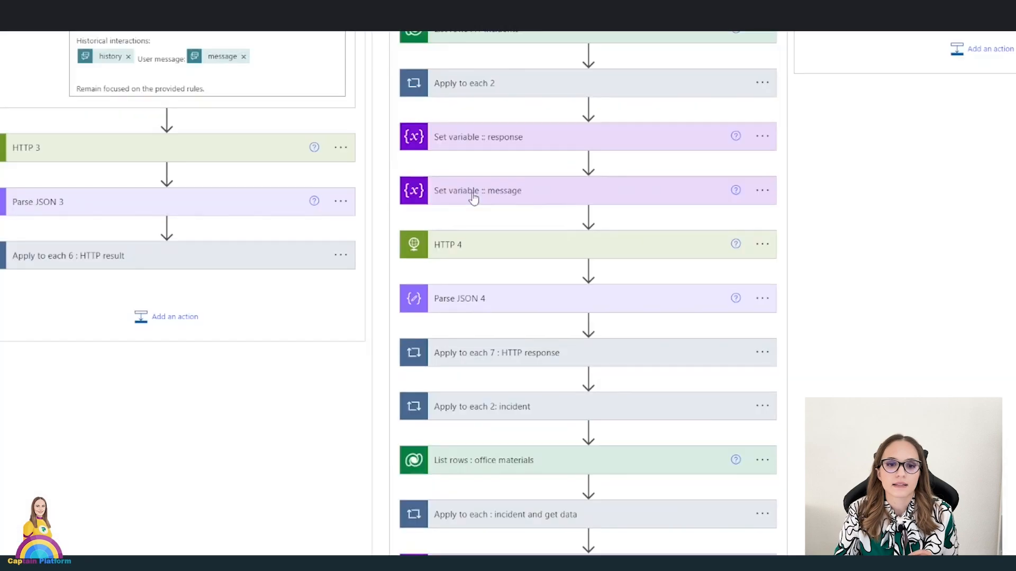
{"action": "left_click", "coordinate": [483, 225]}
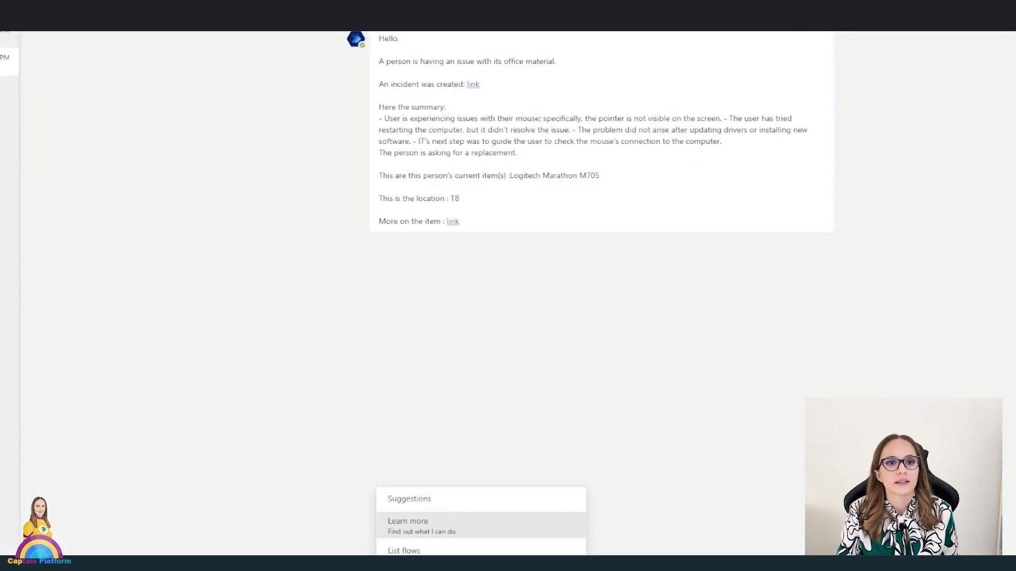
{"action": "left_click_drag", "start_coordinate": [379, 107], "coordinate": [585, 158]}
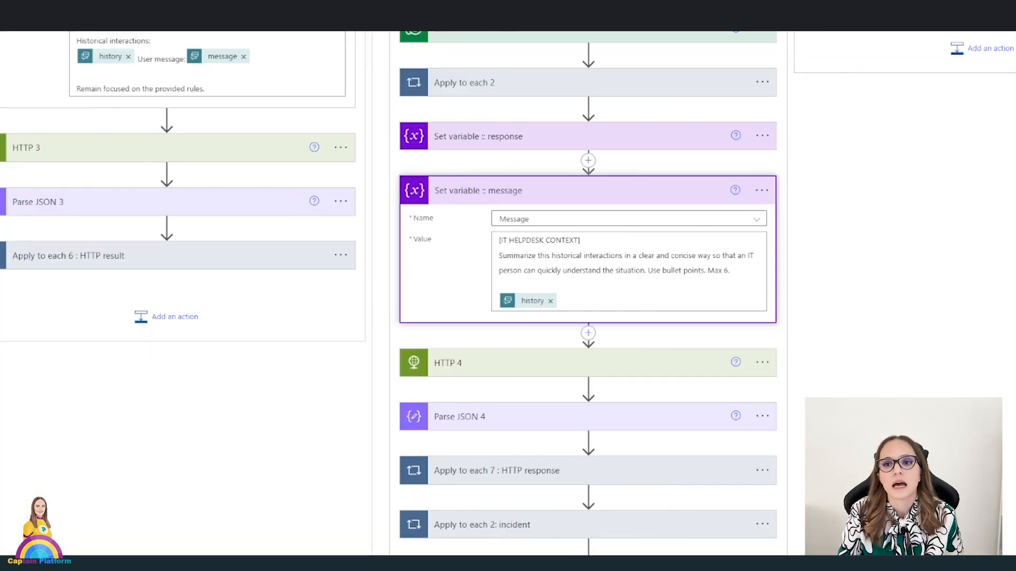
Expand the List rows : office materials action with its advanced options and examine the row filter on user and incident type.
{"action": "scroll", "coordinate": [497, 335], "scroll_direction": "down", "scroll_amount": 3}
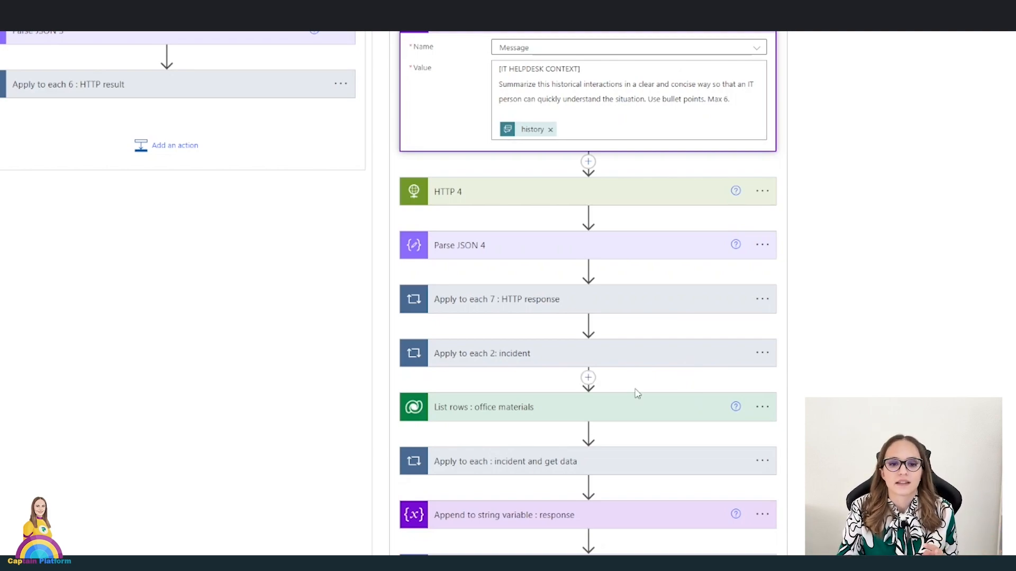
{"action": "left_click", "coordinate": [517, 411]}
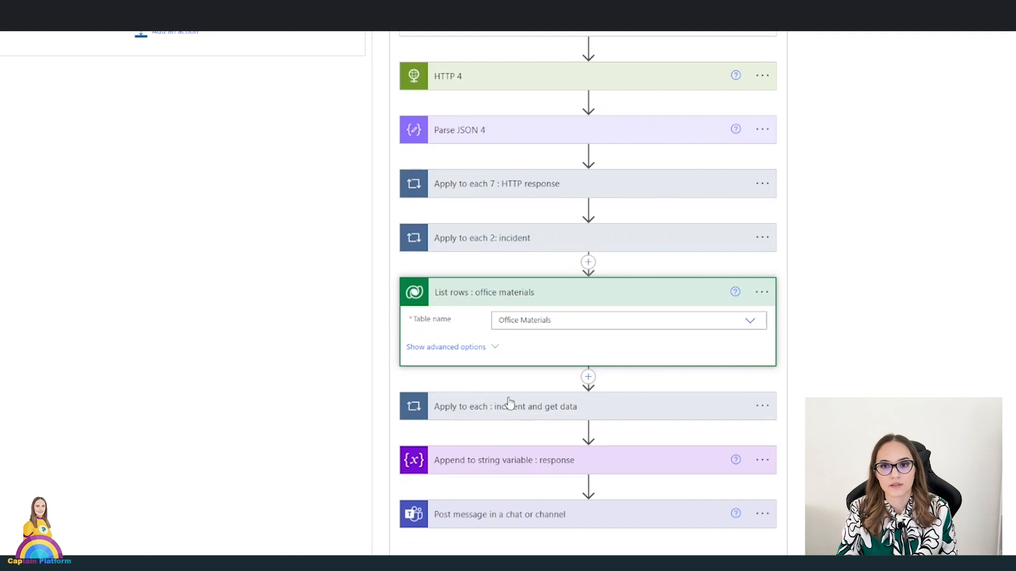
{"action": "scroll", "coordinate": [510, 402], "scroll_direction": "down", "scroll_amount": 6}
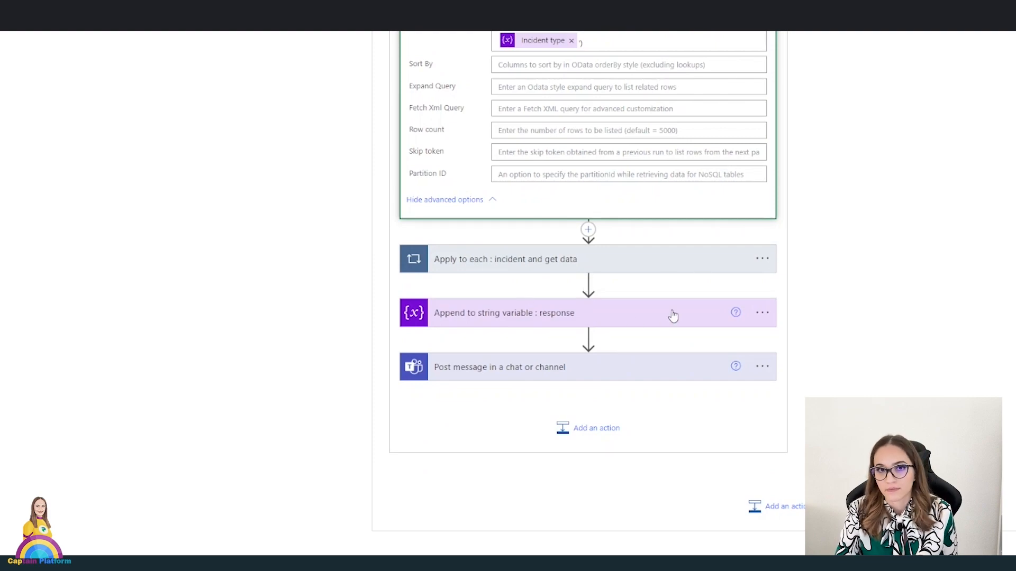
{"action": "scroll", "coordinate": [673, 316], "scroll_direction": "up", "scroll_amount": 4}
{"action": "scroll", "coordinate": [676, 319], "scroll_direction": "up", "scroll_amount": 5}
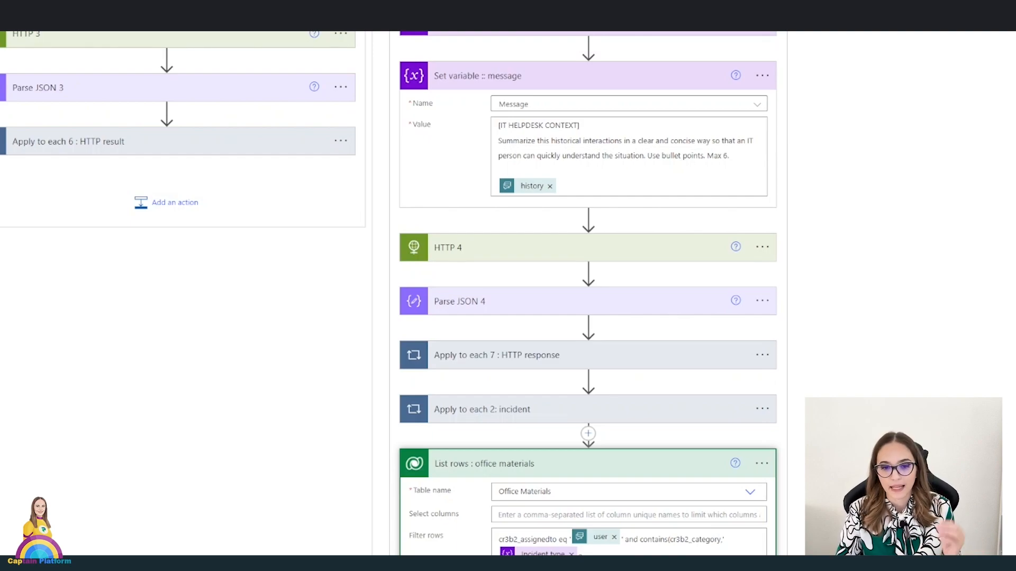
{"action": "scroll", "coordinate": [588, 317], "scroll_direction": "down", "scroll_amount": 3}
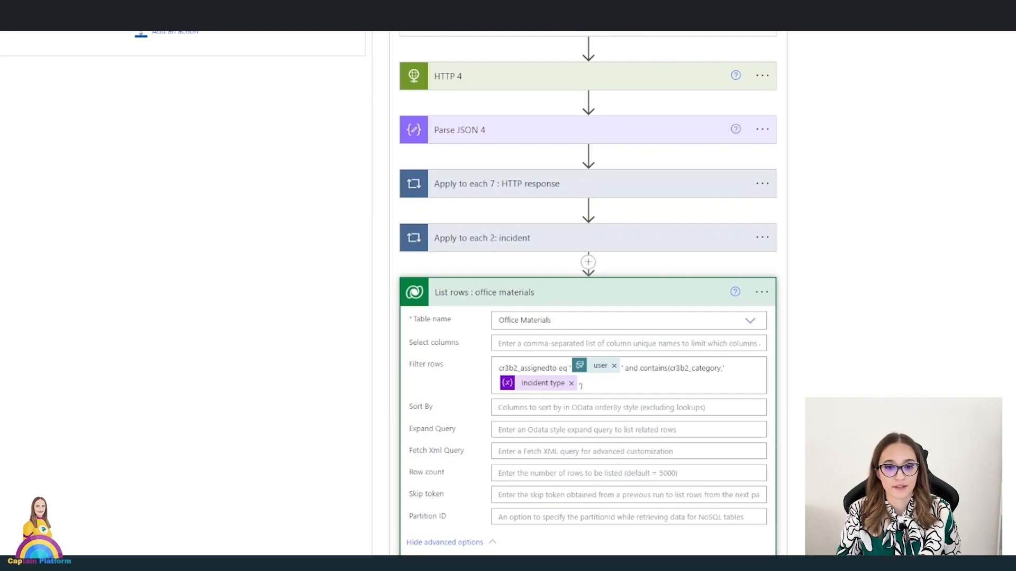
{"action": "scroll", "coordinate": [588, 318], "scroll_direction": "down", "scroll_amount": 3}
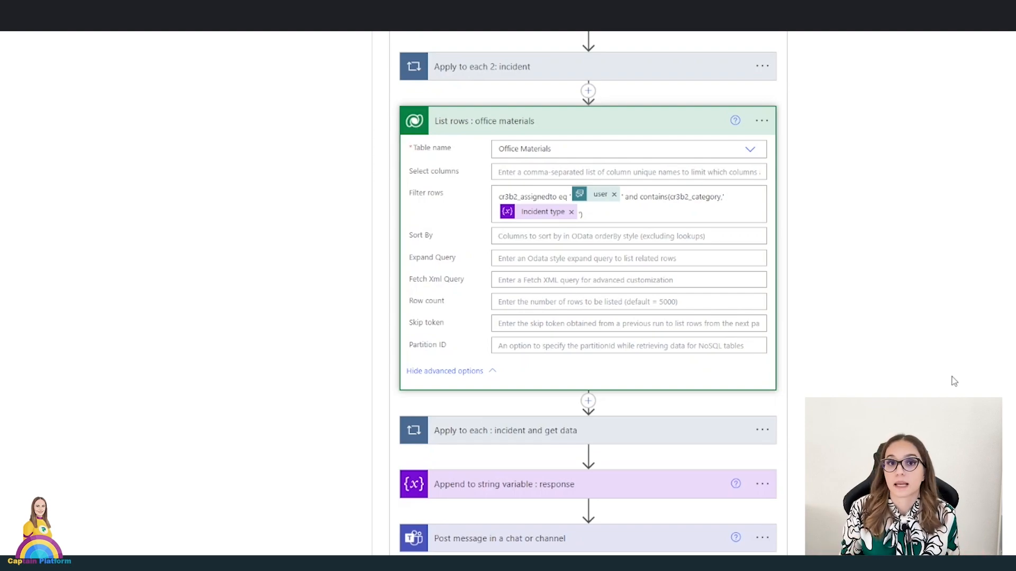
Expand the Post message in a chat or channel action at the end of the replacement branch.
{"action": "scroll", "coordinate": [933, 366], "scroll_direction": "up", "scroll_amount": 3}
{"action": "scroll", "coordinate": [933, 370], "scroll_direction": "down", "scroll_amount": 6}
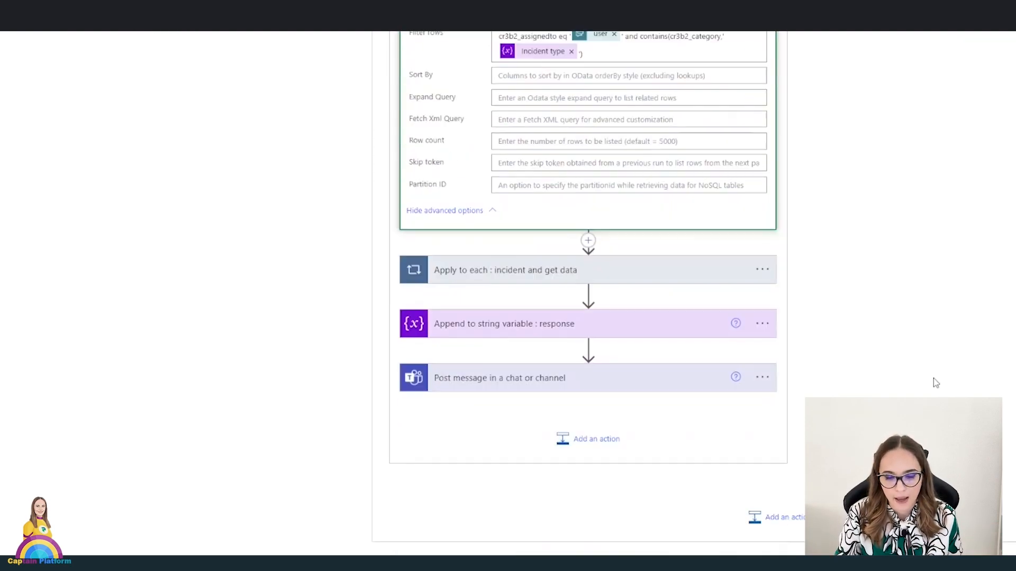
{"action": "left_click", "coordinate": [459, 376]}
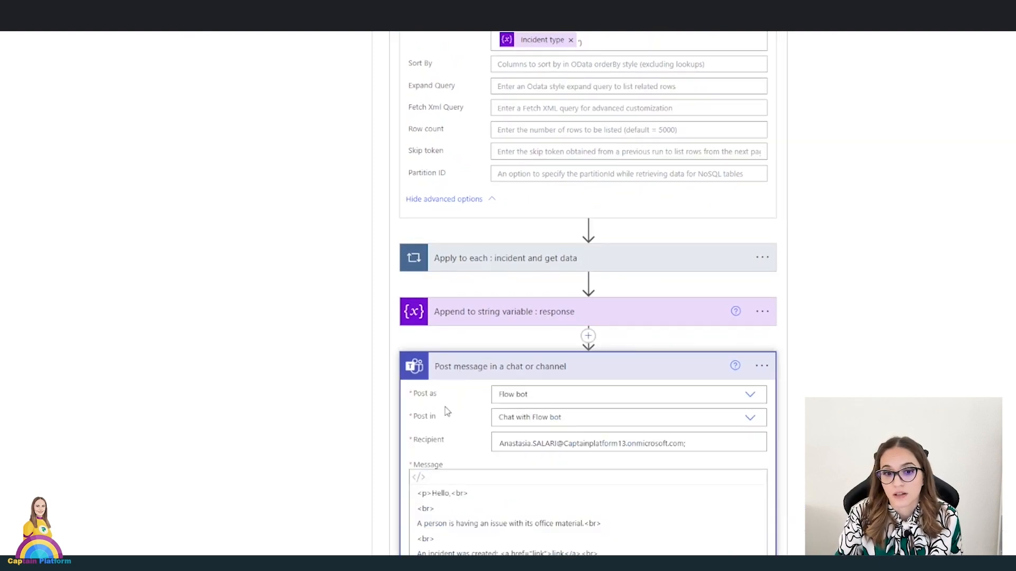
Compare the Post message action's message body with the incident notification and the bot's reply about assigned items and place in Teams.
{"action": "scroll", "coordinate": [261, 361], "scroll_direction": "down", "scroll_amount": 3}
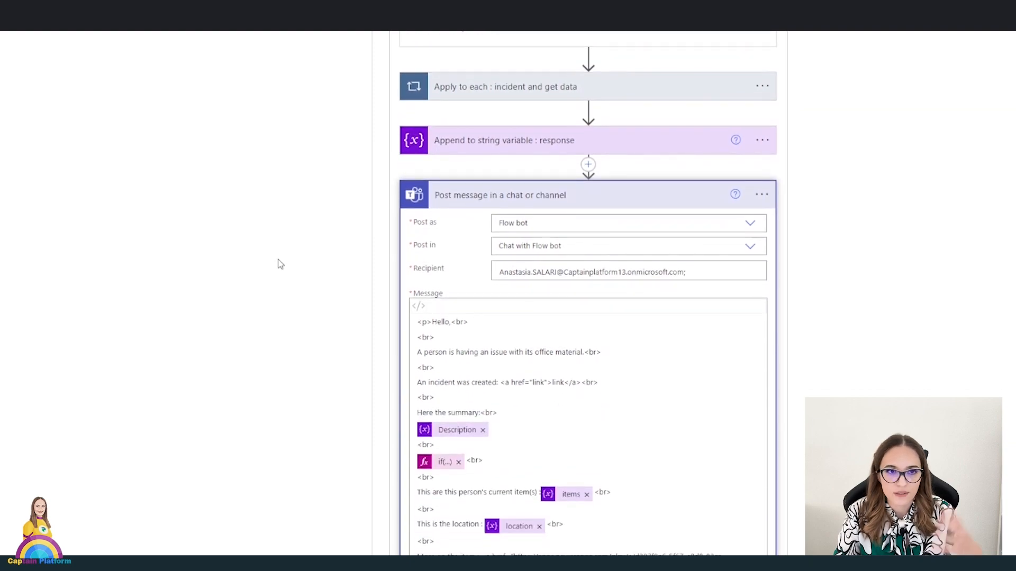
{"action": "scroll", "coordinate": [241, 338], "scroll_direction": "down", "scroll_amount": 2}
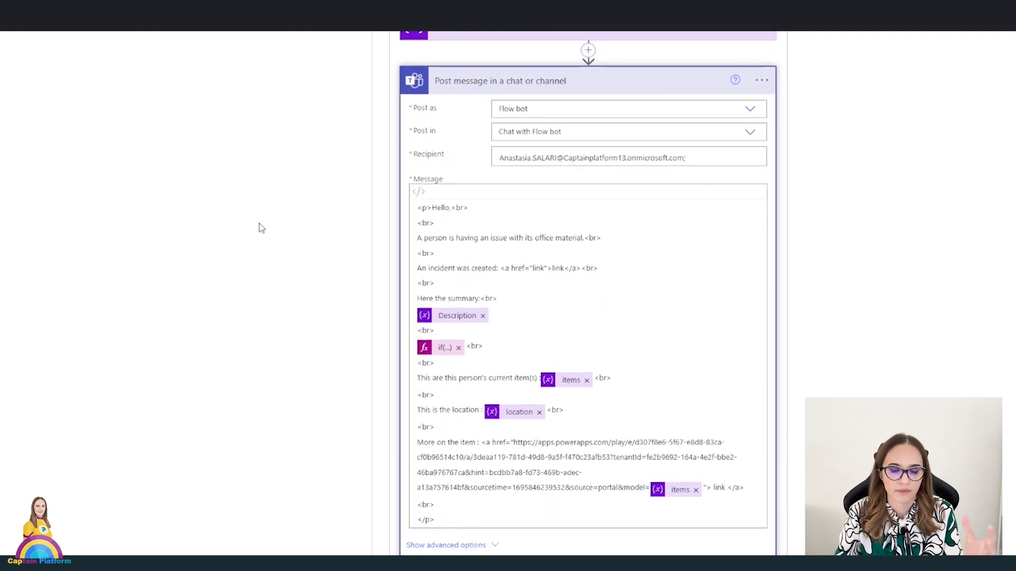
{"action": "scroll", "coordinate": [186, 99], "scroll_direction": "up", "scroll_amount": 2}
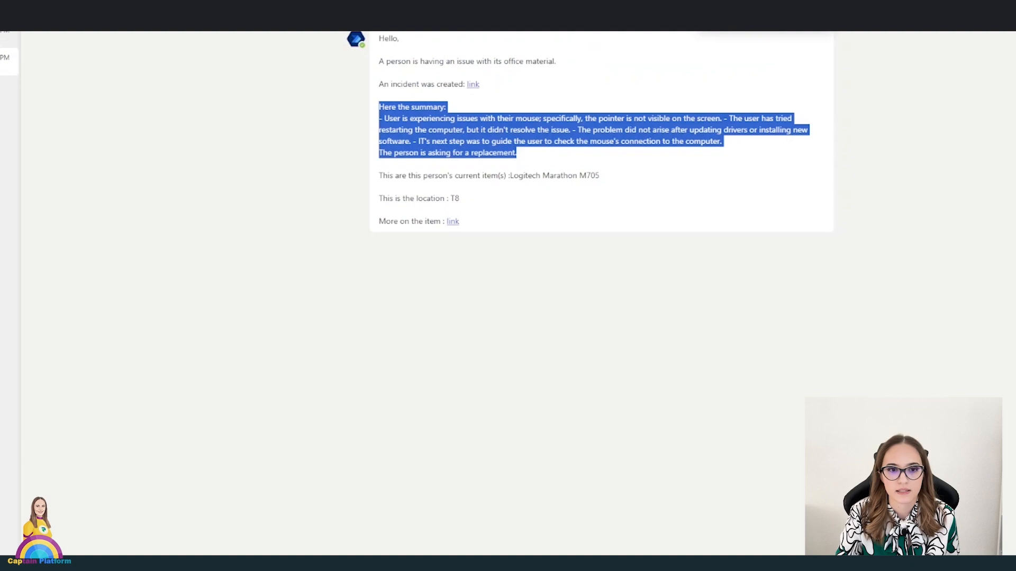
{"action": "left_click", "coordinate": [373, 339]}
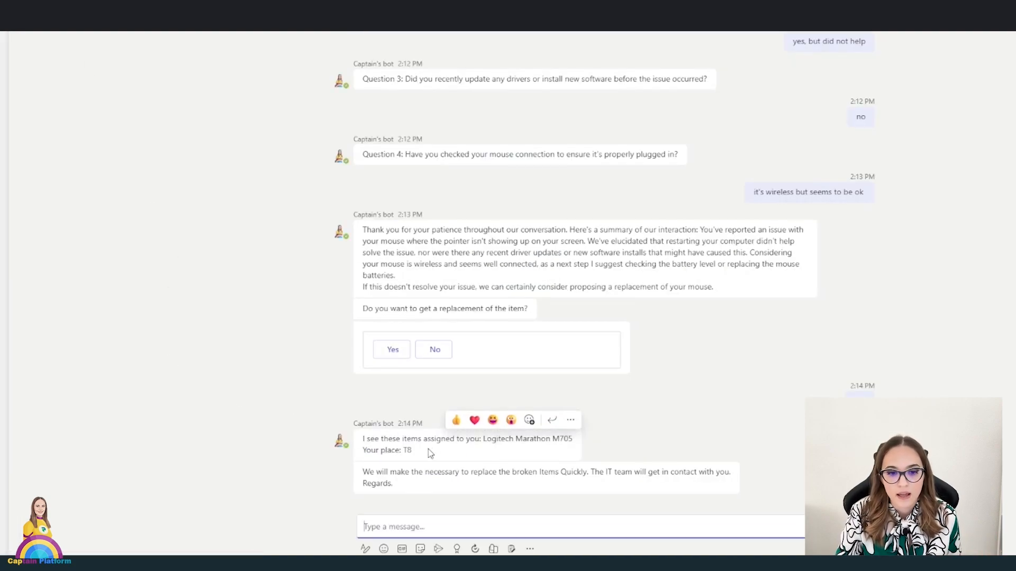
{"action": "left_click_drag", "start_coordinate": [431, 452], "coordinate": [363, 441]}
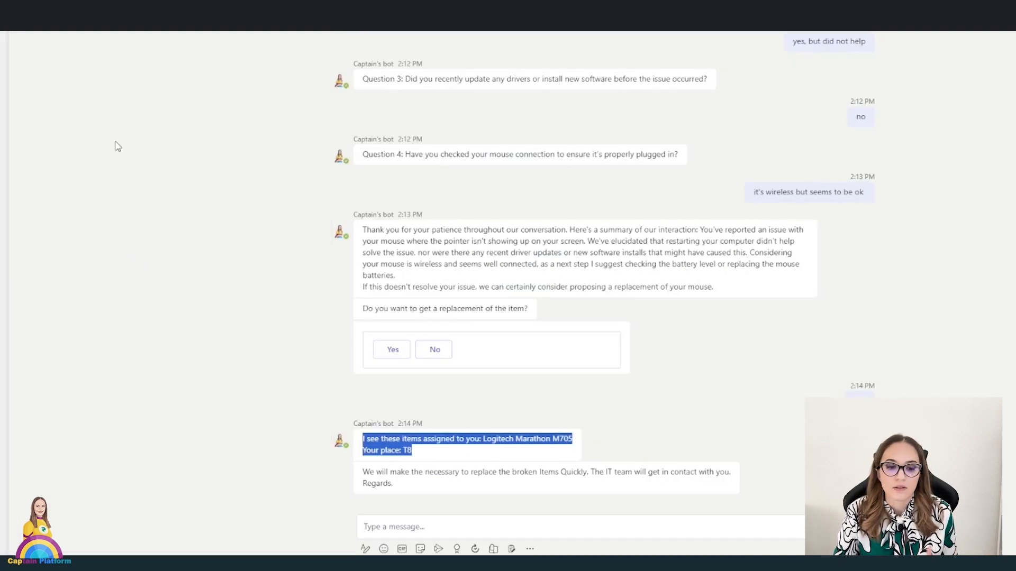
{"action": "left_click", "coordinate": [194, 243]}
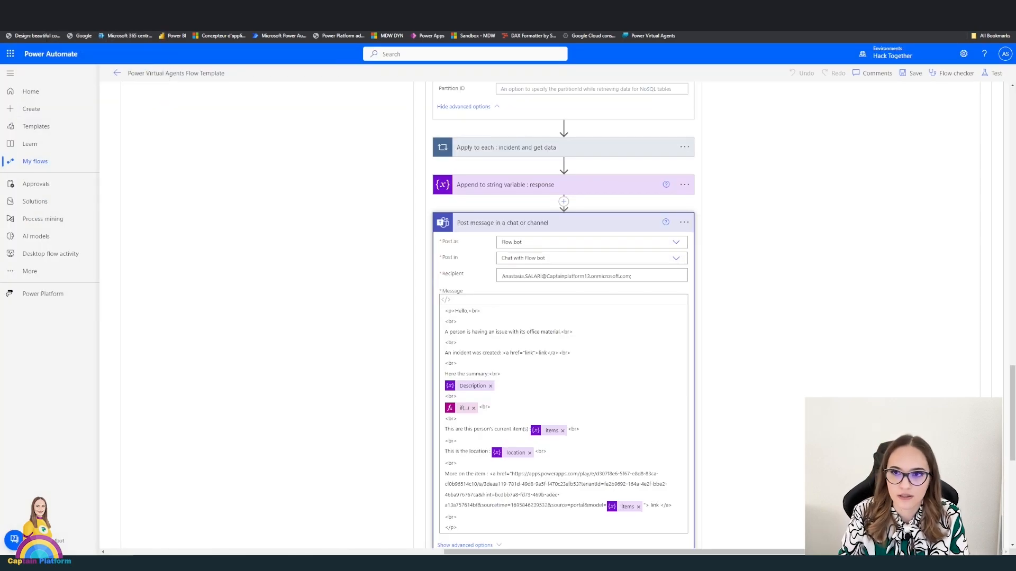
Switch to Power Virtual Agents in a new browser tab and open the topics of Captain's bot.
{"action": "key", "text": "ctrl+t"}
{"action": "type", "text": "pow"}
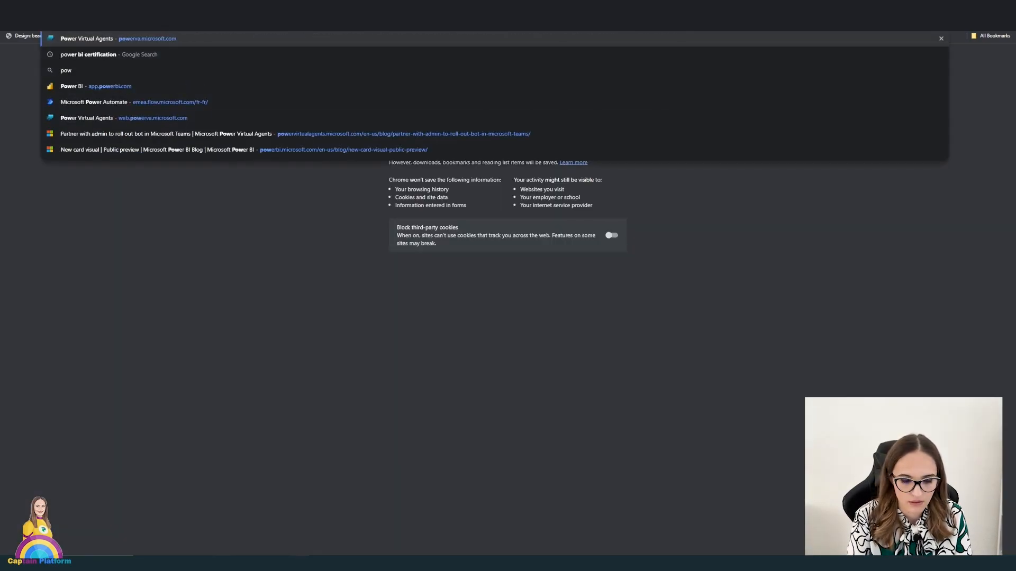
{"action": "key", "text": "Return"}
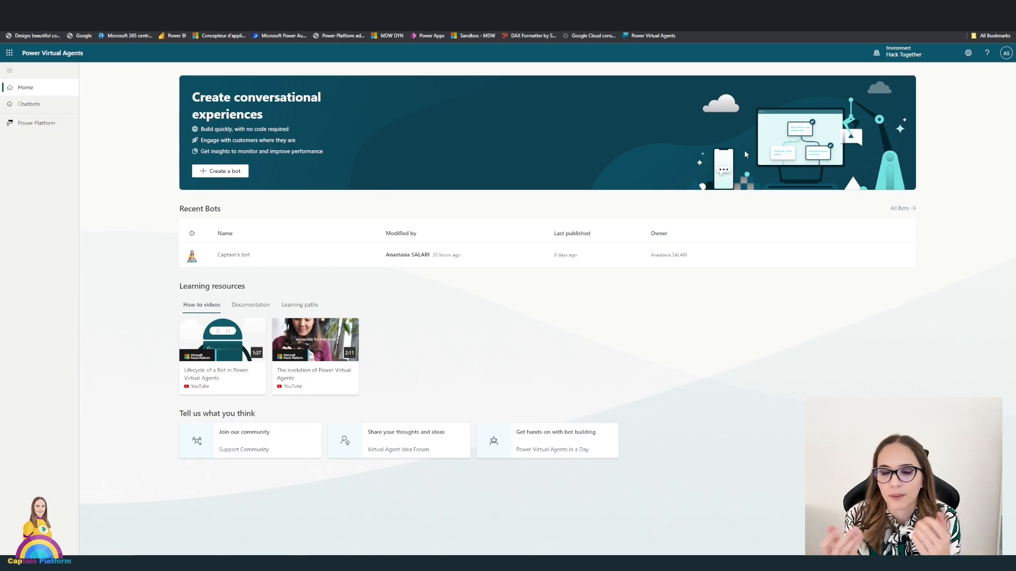
{"action": "left_click", "coordinate": [29, 103]}
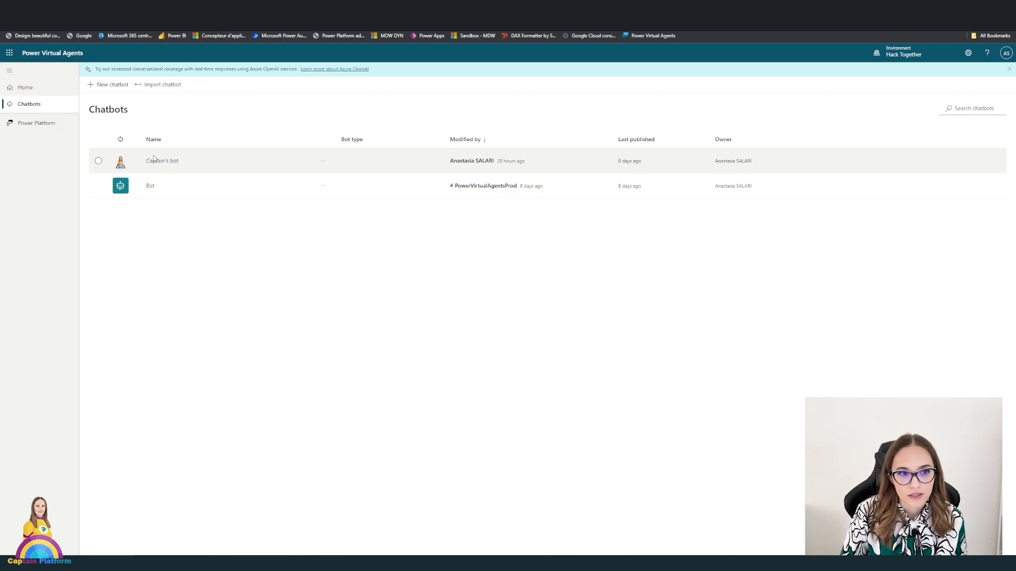
{"action": "left_click", "coordinate": [161, 162]}
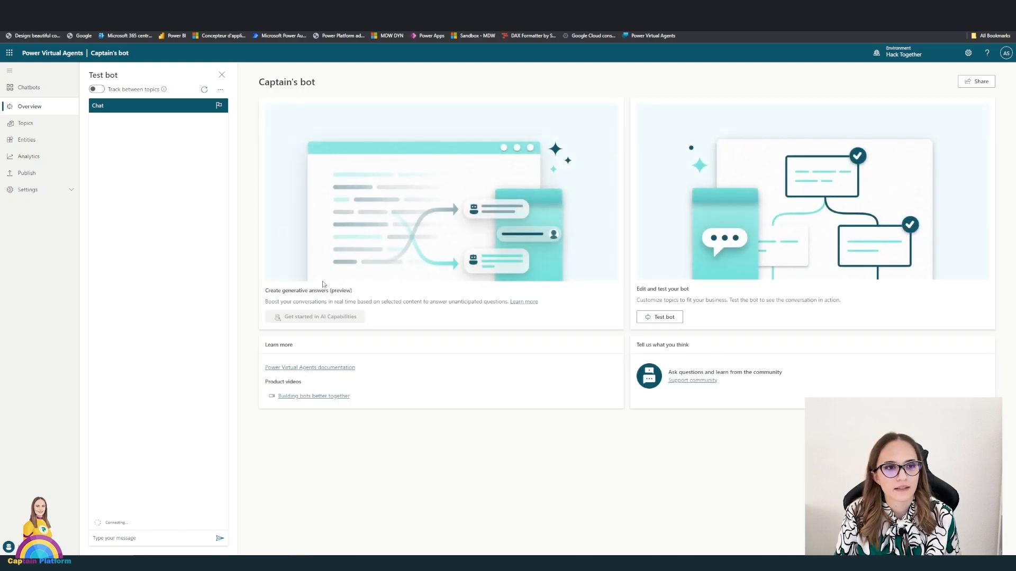
{"action": "left_click", "coordinate": [51, 128]}
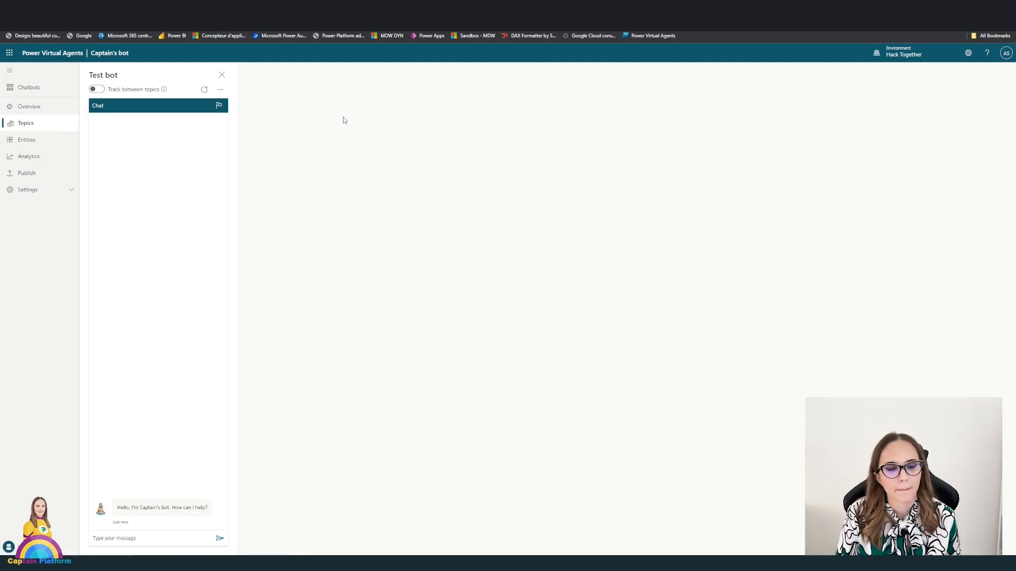
Start a new topic with Copilot and name it "Certification management".
{"action": "left_click", "coordinate": [263, 71]}
{"action": "mouse_move", "coordinate": [269, 88]}
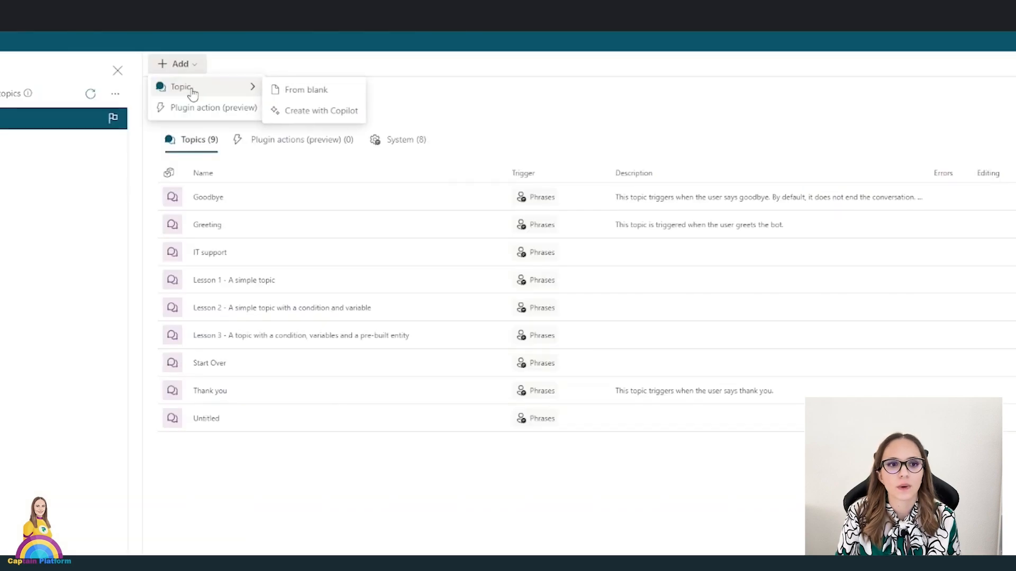
{"action": "left_click", "coordinate": [329, 112]}
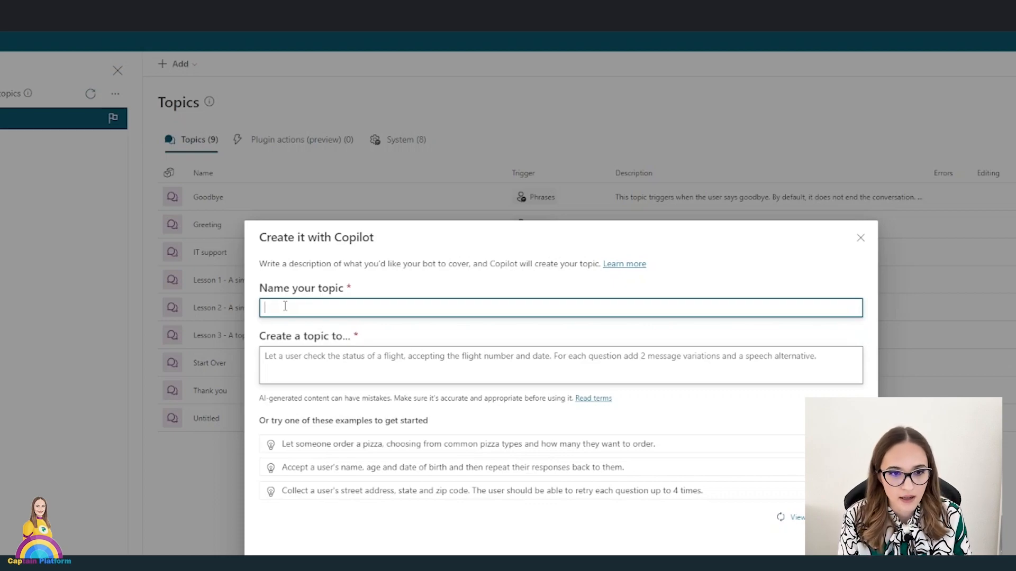
{"action": "type", "text": "Gettin"}
{"action": "key", "text": "BackSpace"}
{"action": "key", "text": "BackSpace"}
{"action": "key", "text": "BackSpace"}
{"action": "key", "text": "BackSpace"}
{"action": "type", "text": "rtification management"}
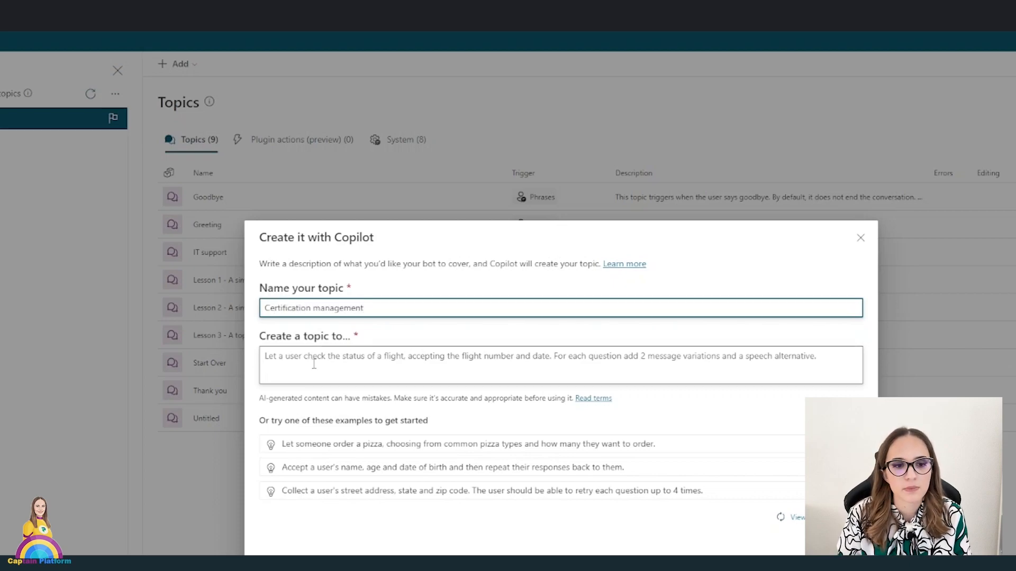
Describe the topic as "Let a user ask questions about certifications" and create it.
{"action": "left_click", "coordinate": [315, 364]}
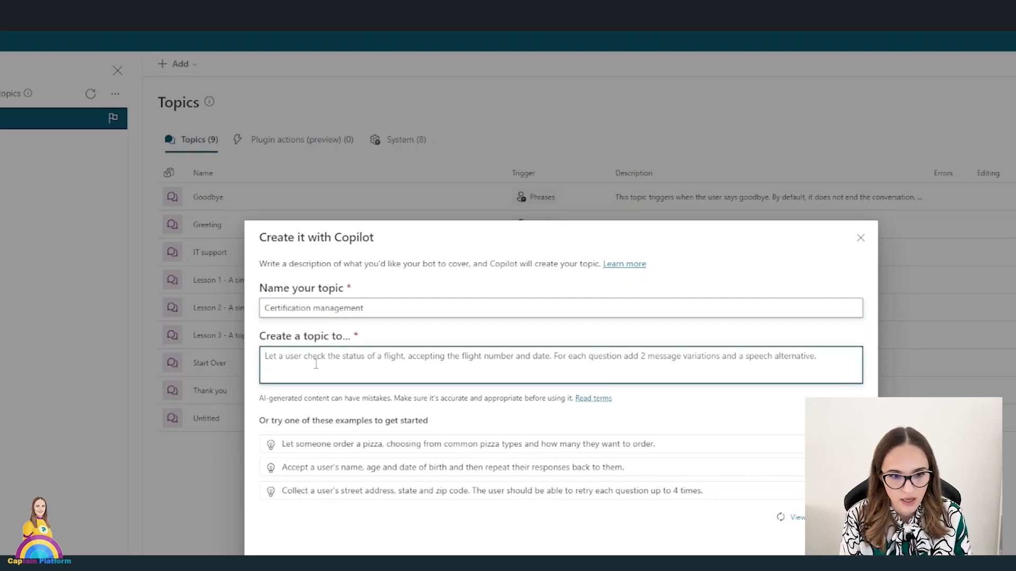
{"action": "type", "text": "L"}
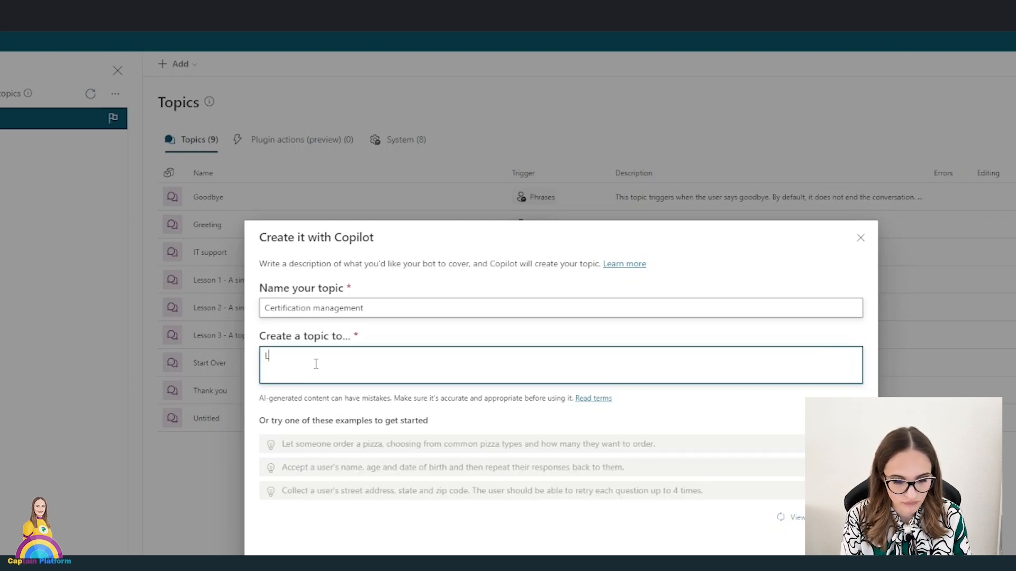
{"action": "type", "text": "et a user ask"}
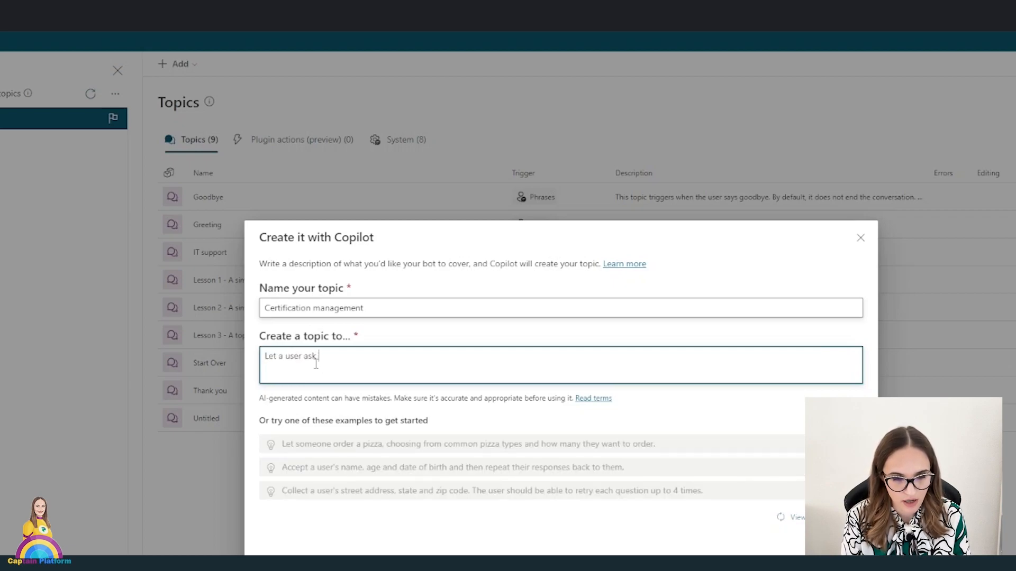
{"action": "type", "text": " questions about certif"}
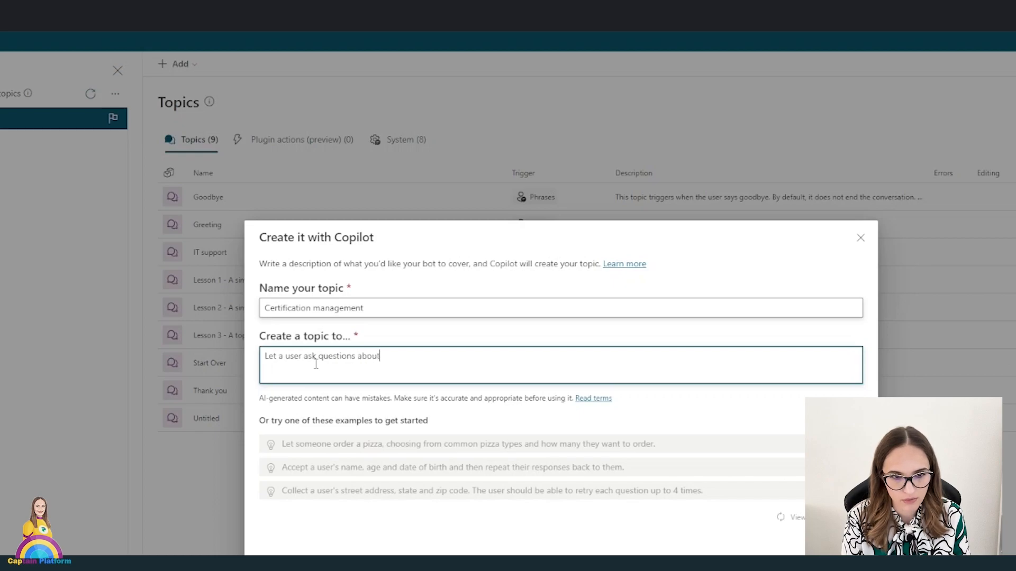
{"action": "type", "text": "ications"}
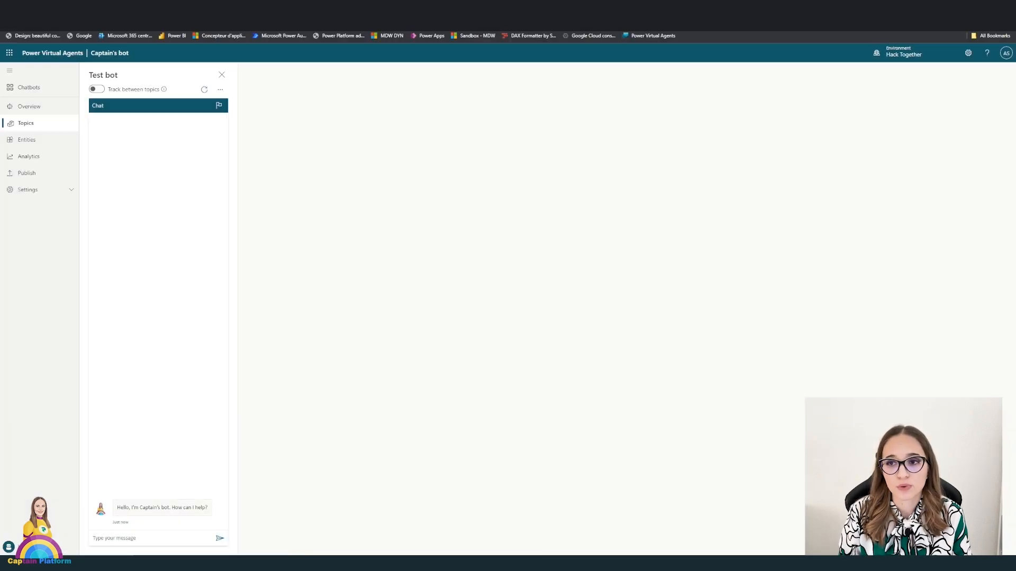
Open Microsoft Learn's Browse Credentials page in a new browser tab and look through the listed certifications.
{"action": "key", "text": "ctrl+t"}
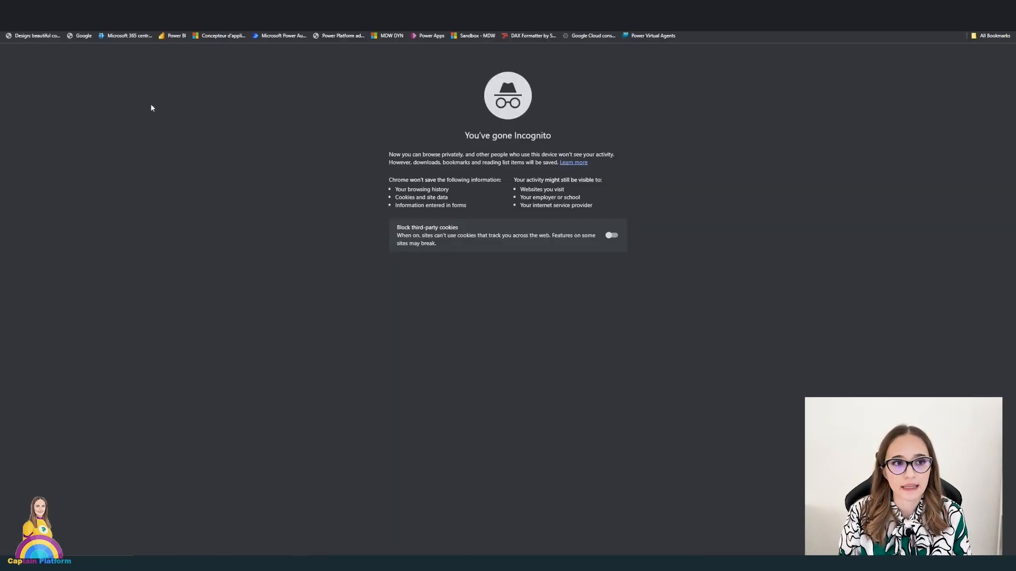
{"action": "type", "text": "certi"}
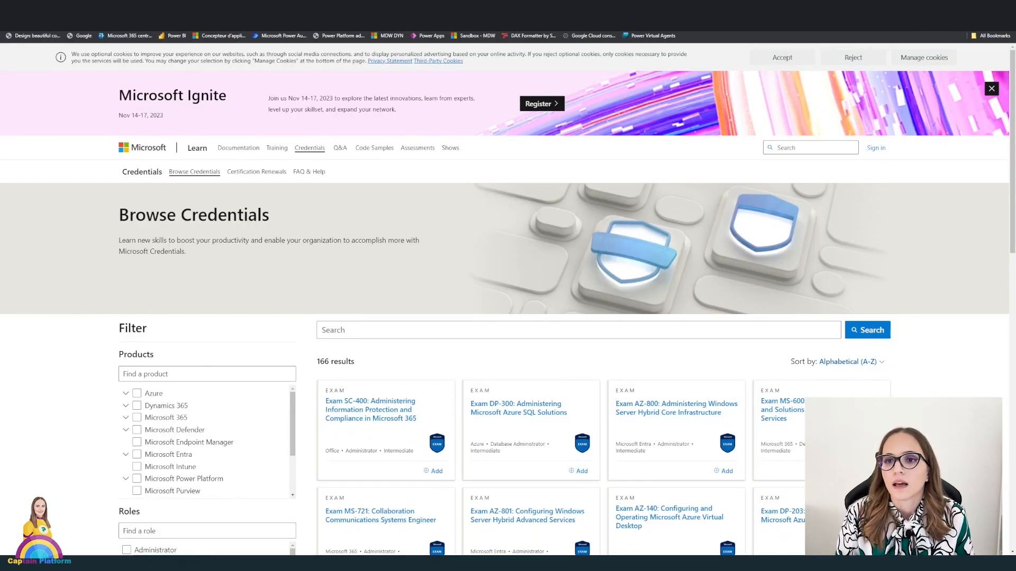
{"action": "scroll", "coordinate": [482, 357], "scroll_direction": "down", "scroll_amount": 4}
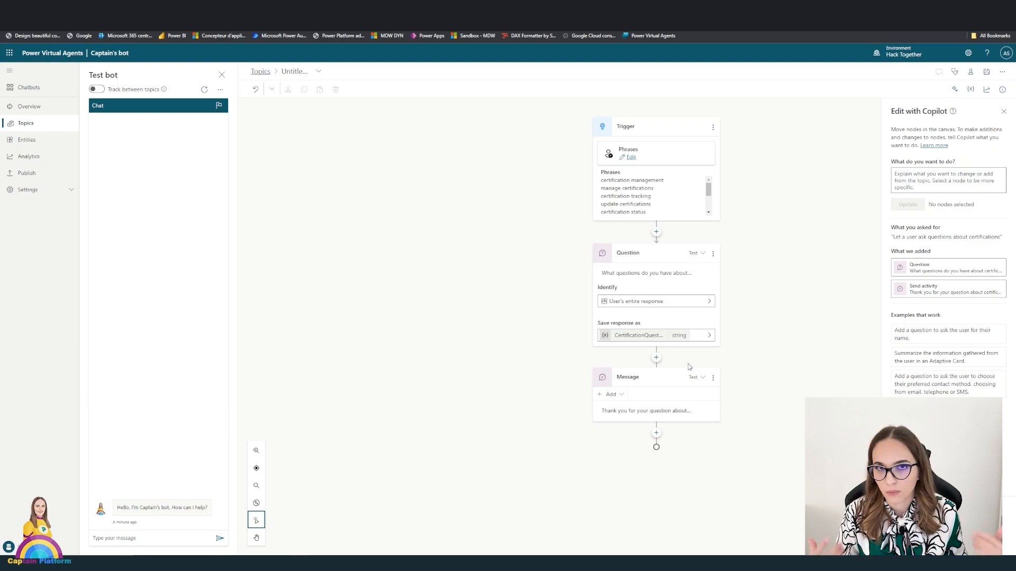
Return to the topic generated by Copilot and review all of its trigger phrases.
{"action": "left_click", "coordinate": [853, 9]}
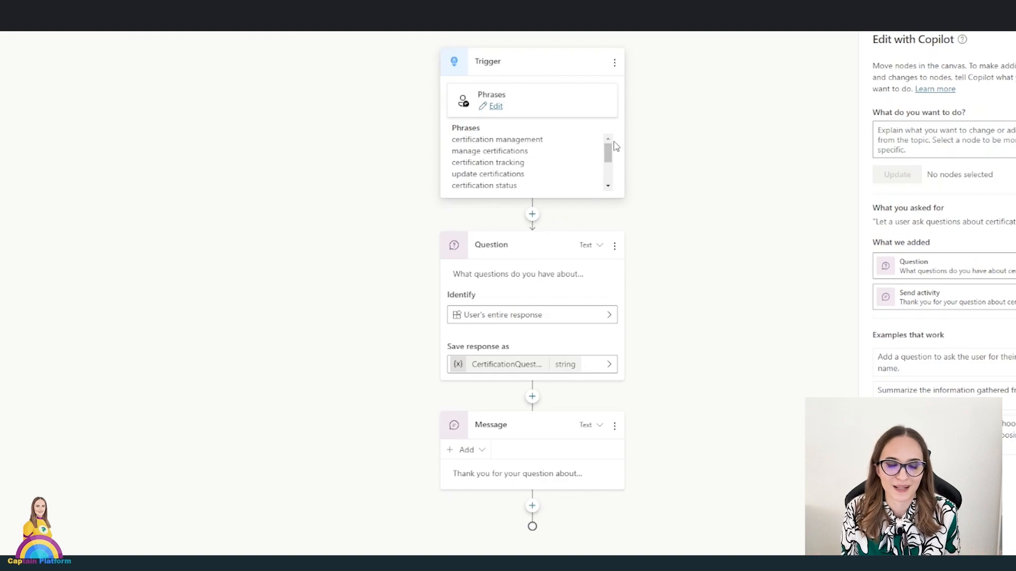
{"action": "scroll", "coordinate": [542, 156], "scroll_direction": "down", "scroll_amount": 2}
{"action": "scroll", "coordinate": [537, 171], "scroll_direction": "up", "scroll_amount": 2}
{"action": "scroll", "coordinate": [519, 163], "scroll_direction": "down", "scroll_amount": 2}
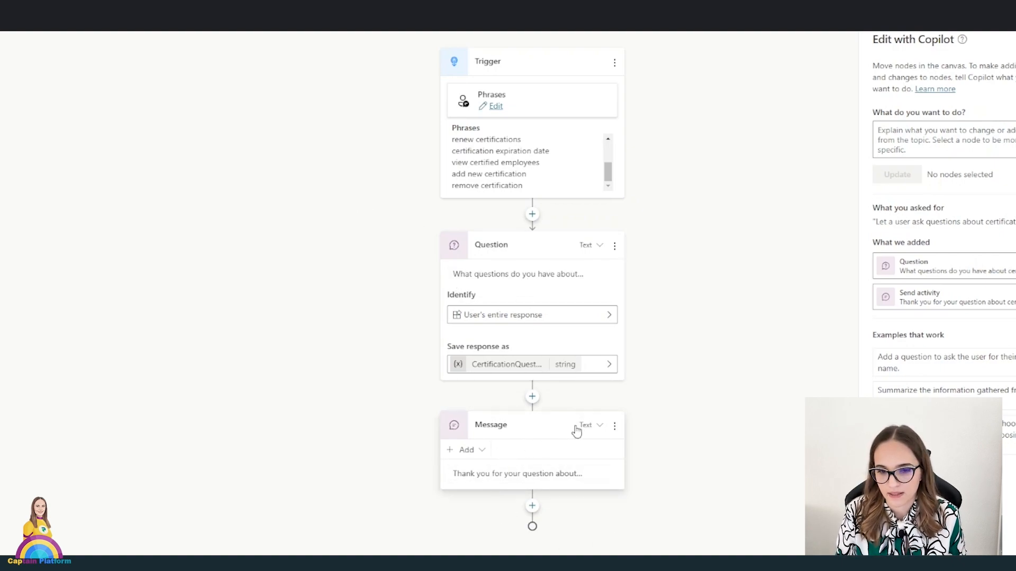
Add a generative answers node after the Message node at the end of the topic.
{"action": "left_click", "coordinate": [521, 377]}
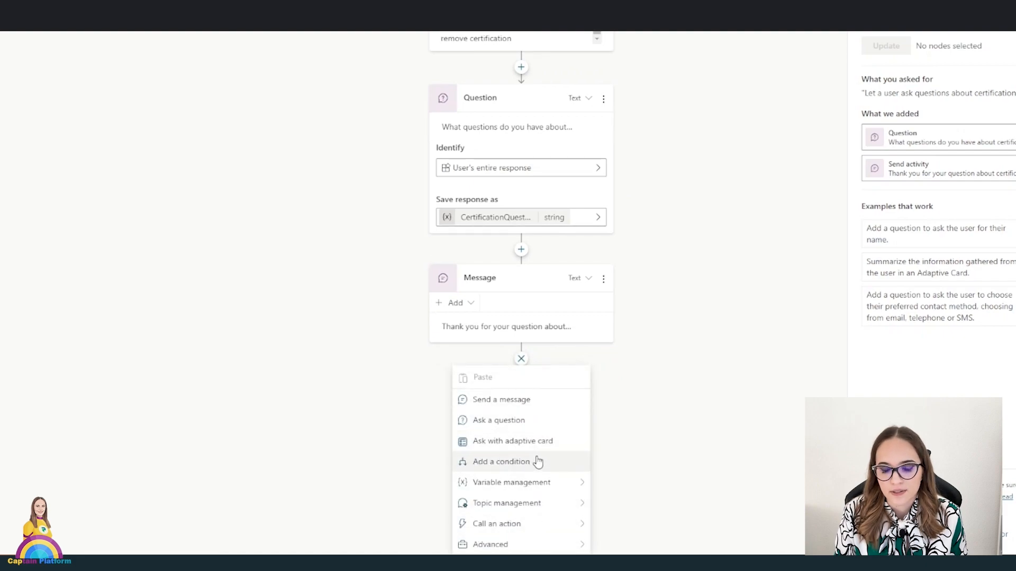
{"action": "mouse_move", "coordinate": [508, 552]}
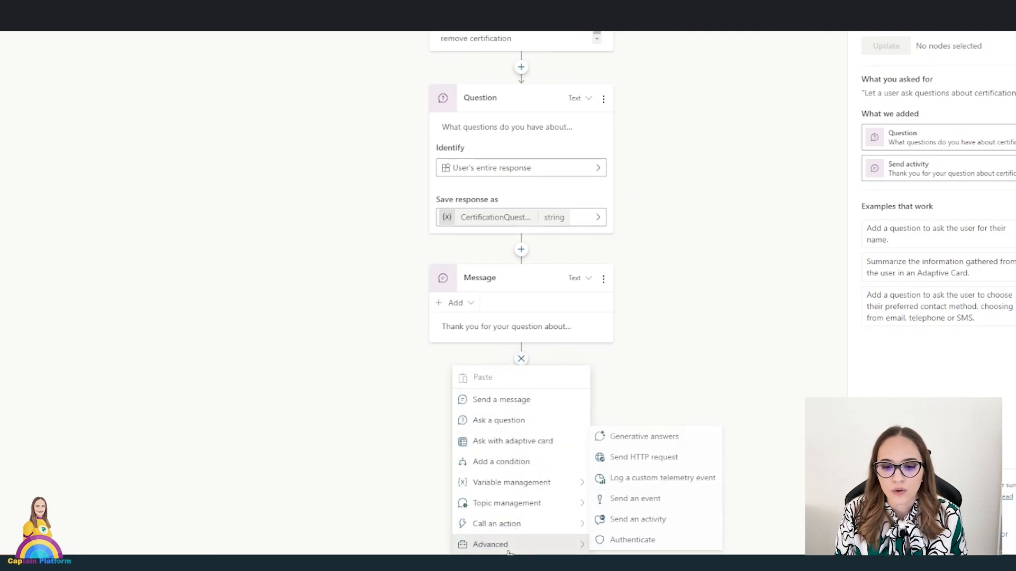
{"action": "left_click", "coordinate": [646, 437]}
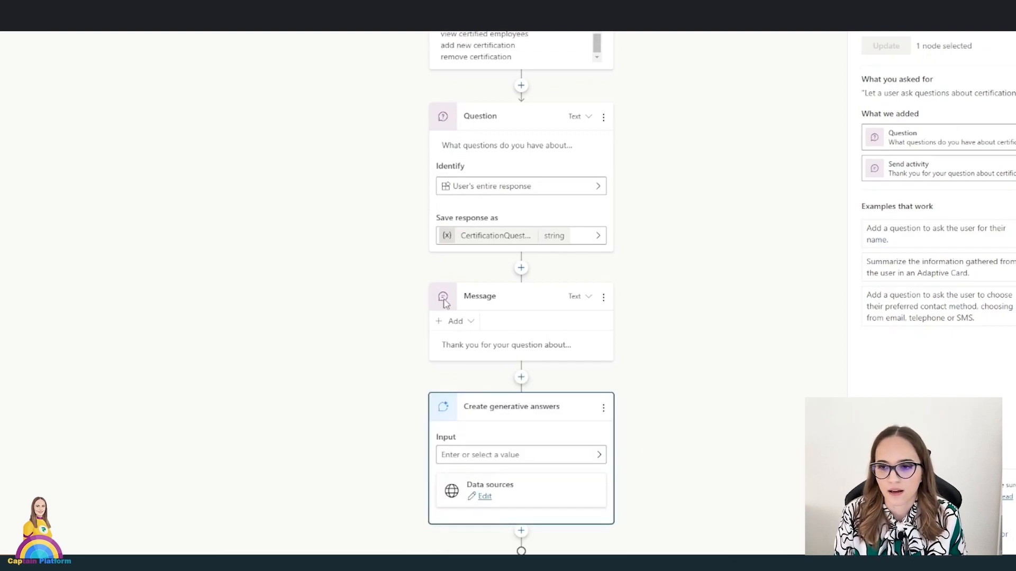
{"action": "scroll", "coordinate": [297, 310], "scroll_direction": "down", "scroll_amount": 1}
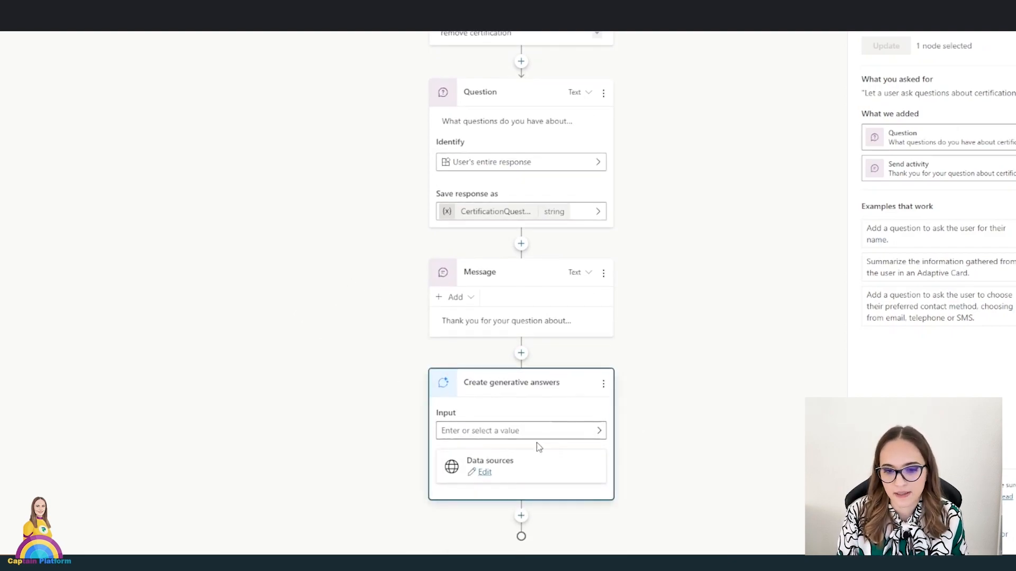
{"action": "left_click", "coordinate": [484, 473]}
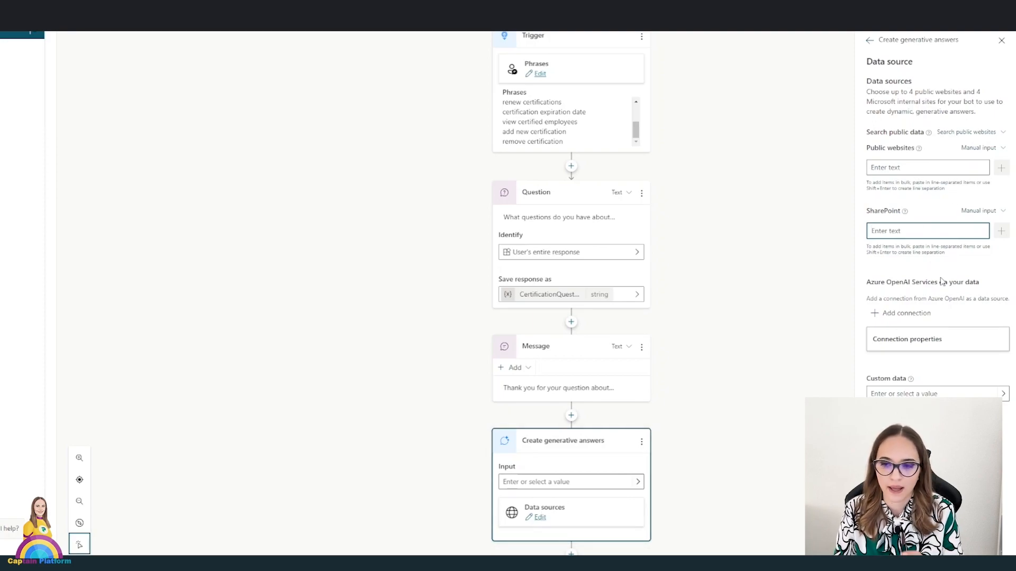
{"action": "left_click", "coordinate": [907, 168]}
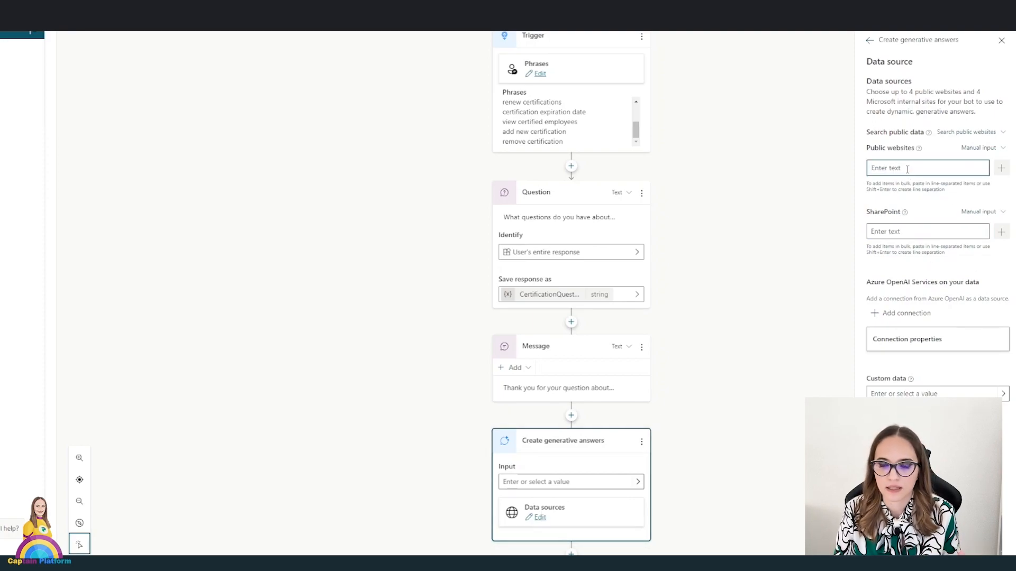
{"action": "type", "text": "https://learn.microsoft.com/en-us/credentials"}
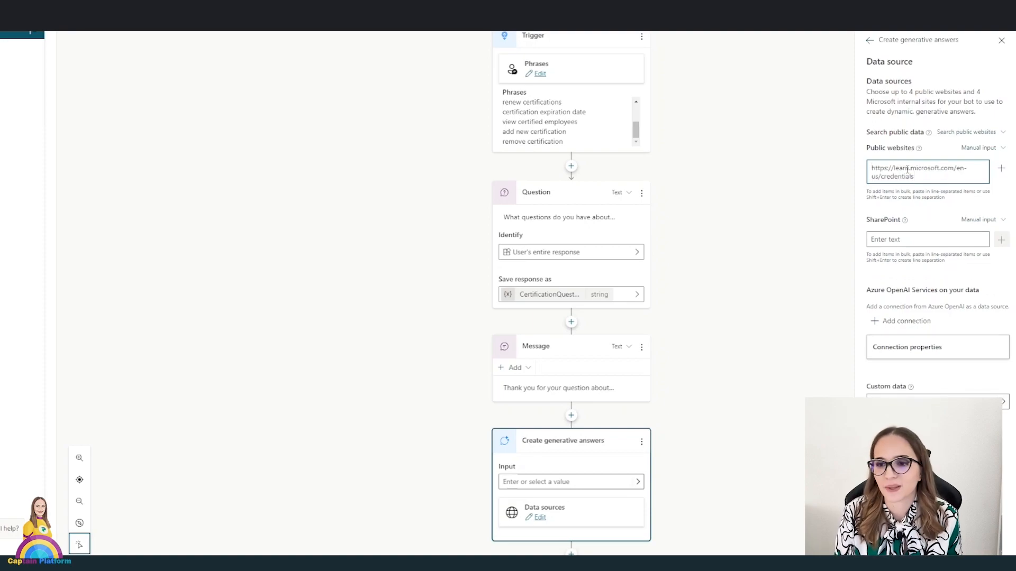
{"action": "left_click", "coordinate": [1001, 169]}
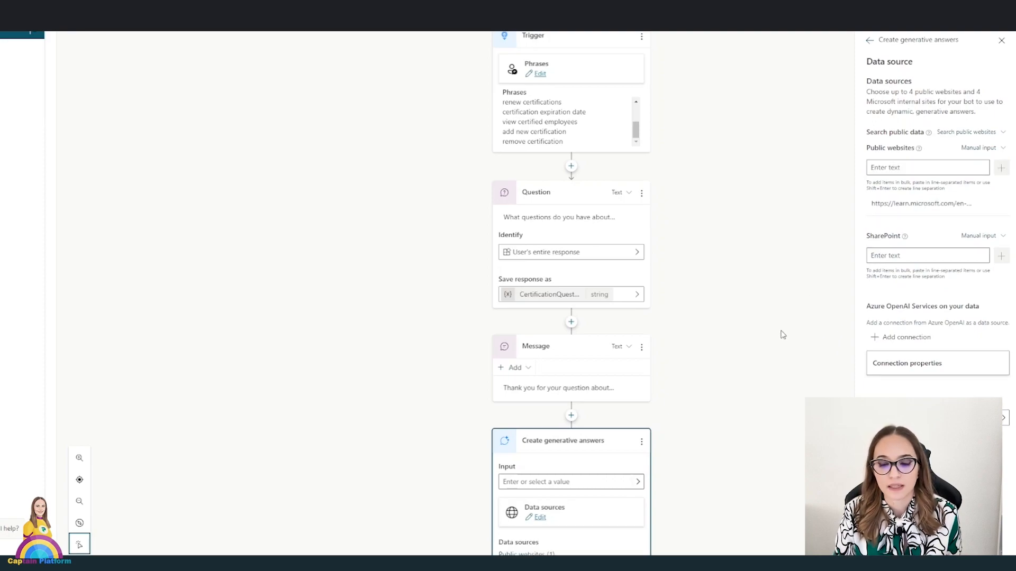
Set the input of the generative answers node to the system variable Activity.Text.
{"action": "scroll", "coordinate": [778, 333], "scroll_direction": "down", "scroll_amount": 1}
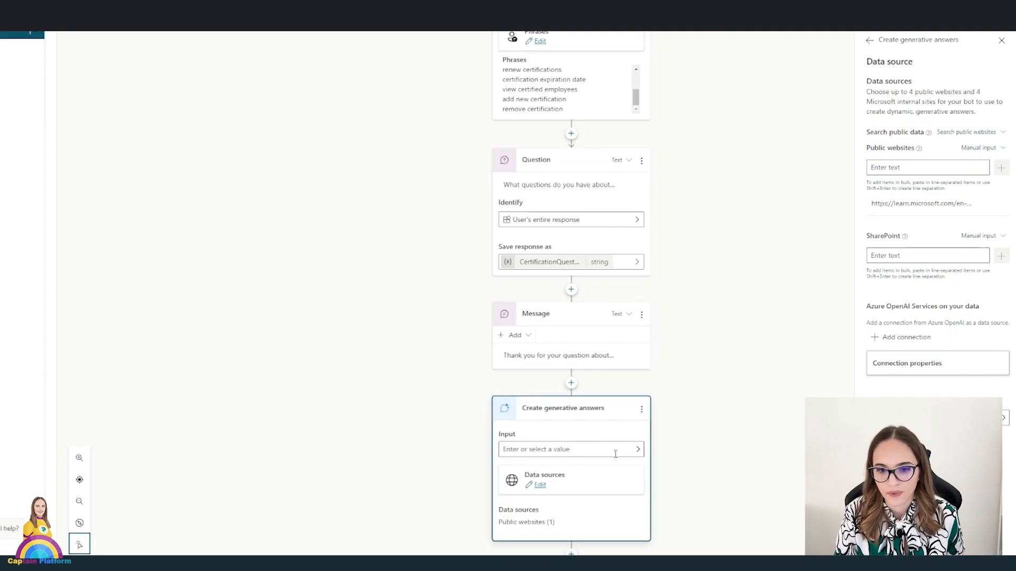
{"action": "left_click", "coordinate": [638, 450]}
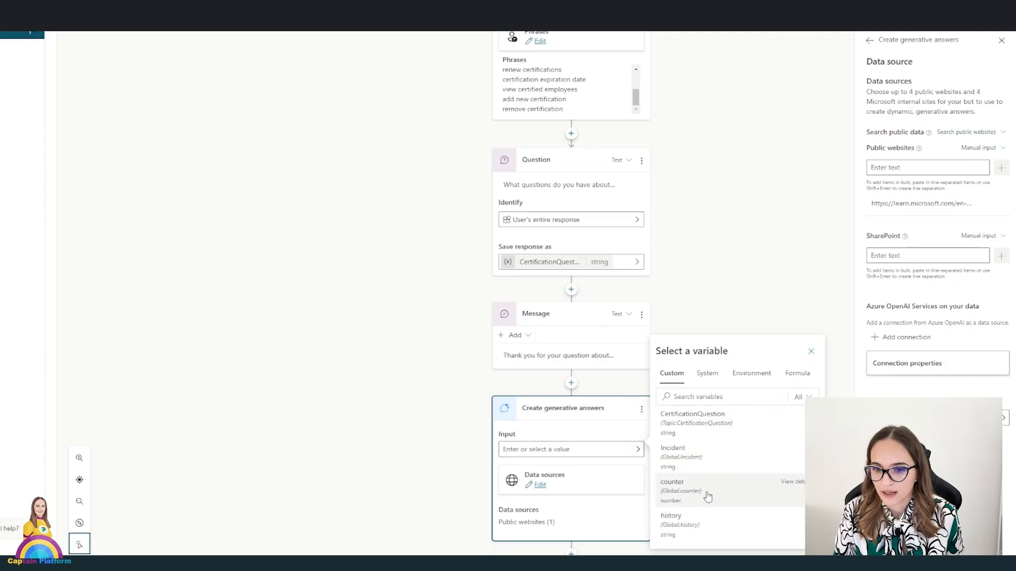
{"action": "scroll", "coordinate": [682, 545], "scroll_direction": "down", "scroll_amount": 1}
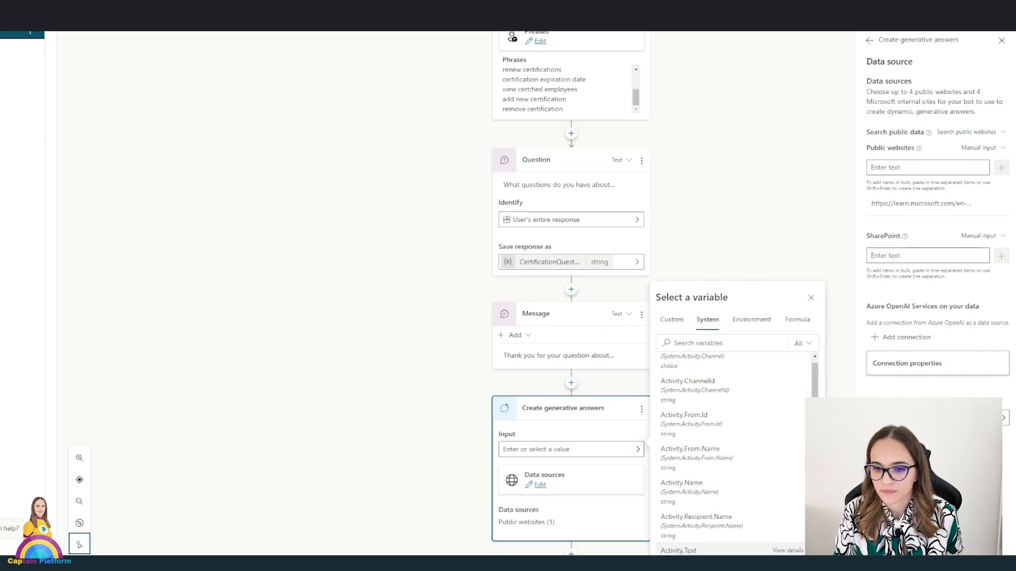
{"action": "left_click", "coordinate": [680, 550]}
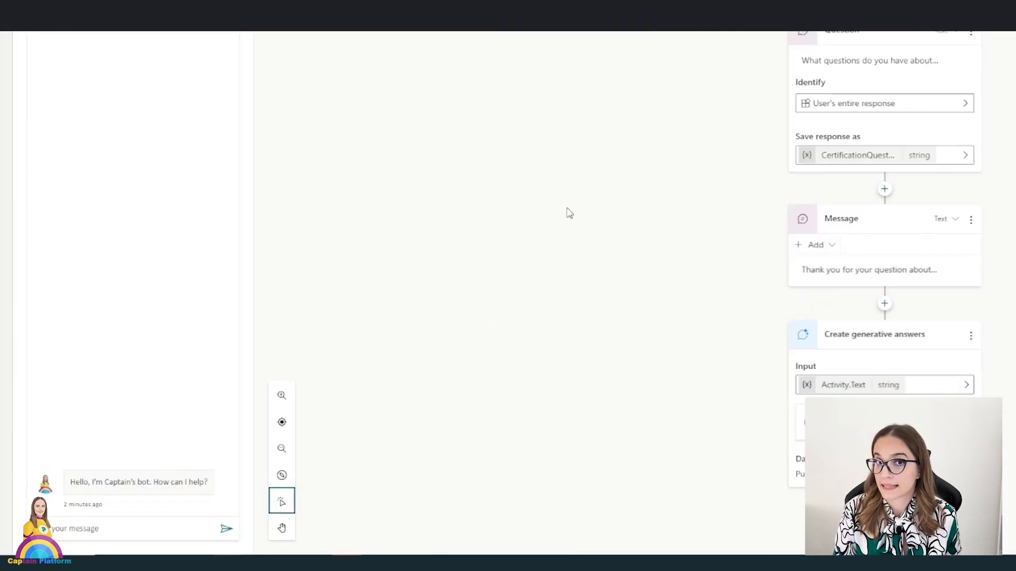
Trigger the certification topic in the test chat by sending the message "certif".
{"action": "left_click", "coordinate": [103, 534]}
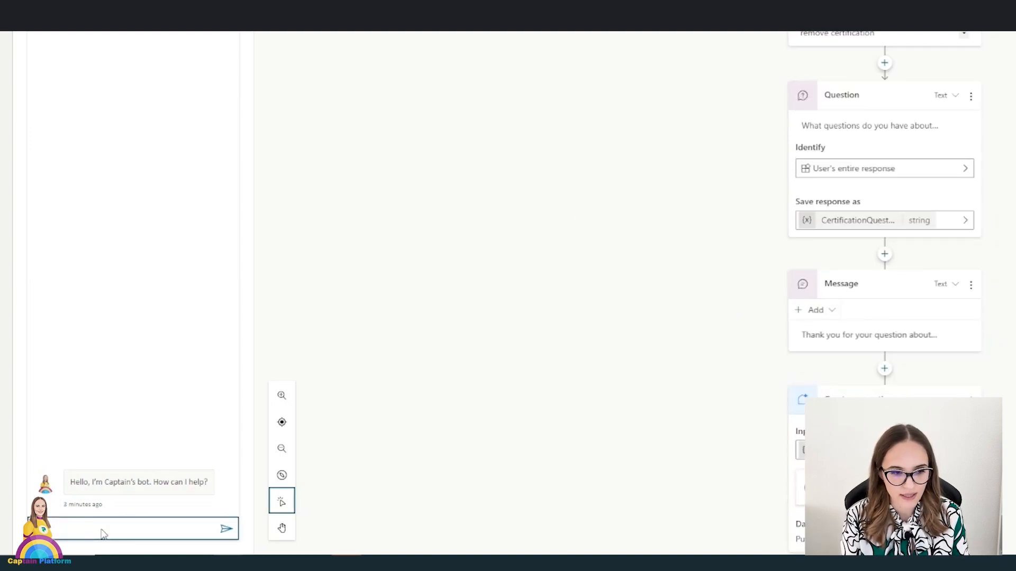
{"action": "type", "text": "certif"}
{"action": "key", "text": "Return"}
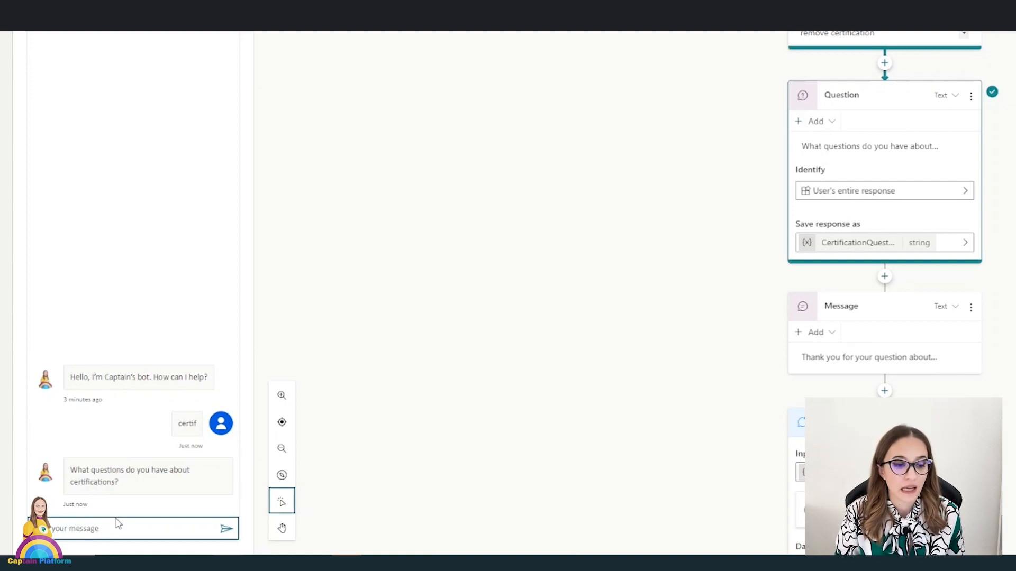
Answer the bot's certification question in the test chat with "I am using Power BI and I want to pass a certification".
{"action": "left_click", "coordinate": [118, 524]}
{"action": "type", "text": "using"}
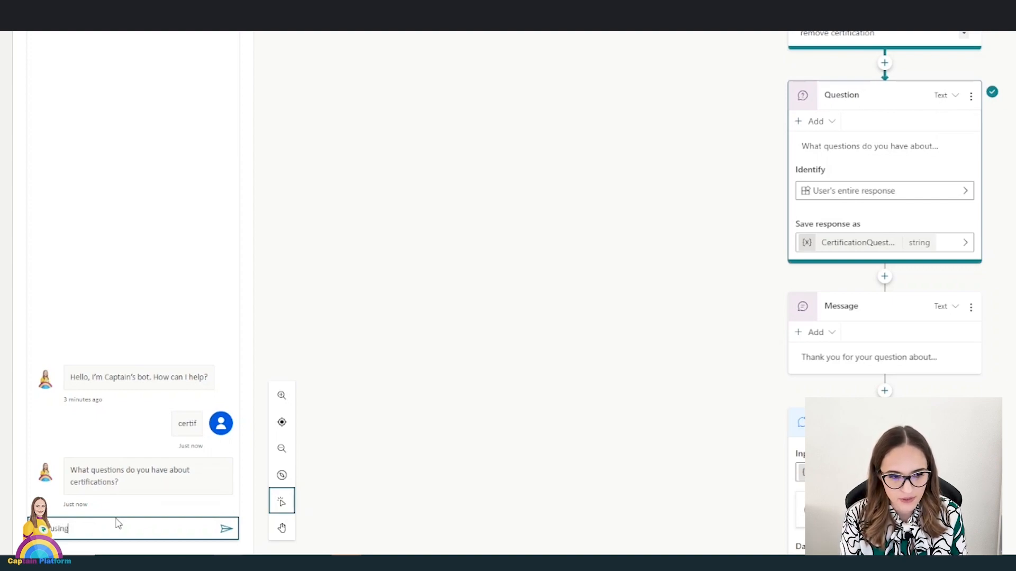
{"action": "type", "text": " Power BI"}
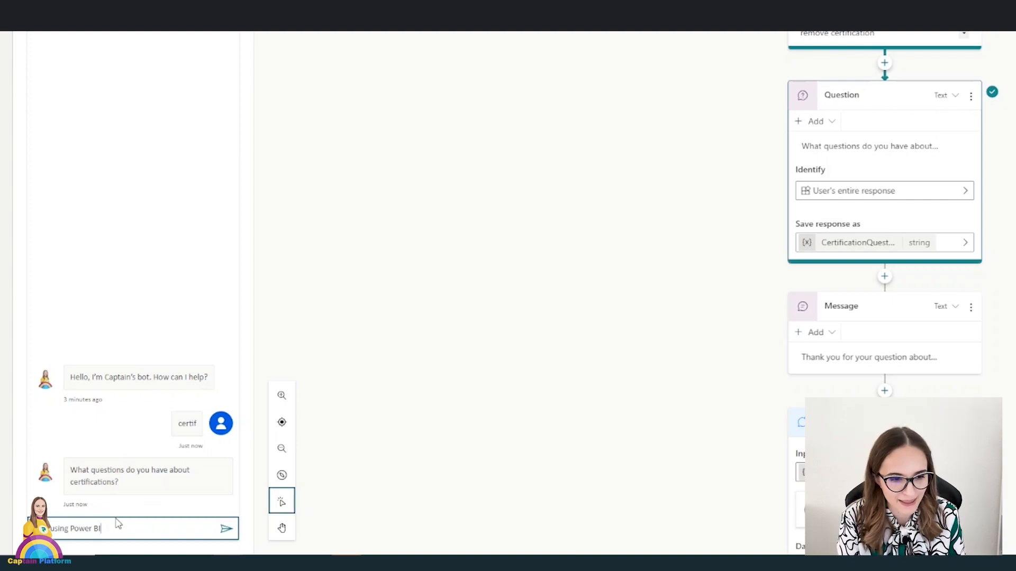
{"action": "type", "text": "and I want to pass a certification"}
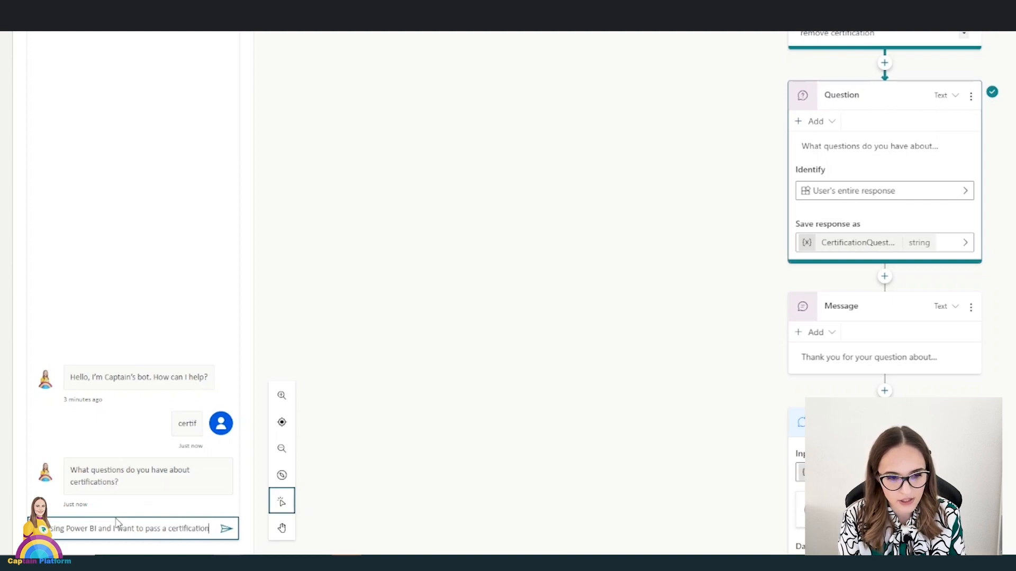
{"action": "key", "text": "Return"}
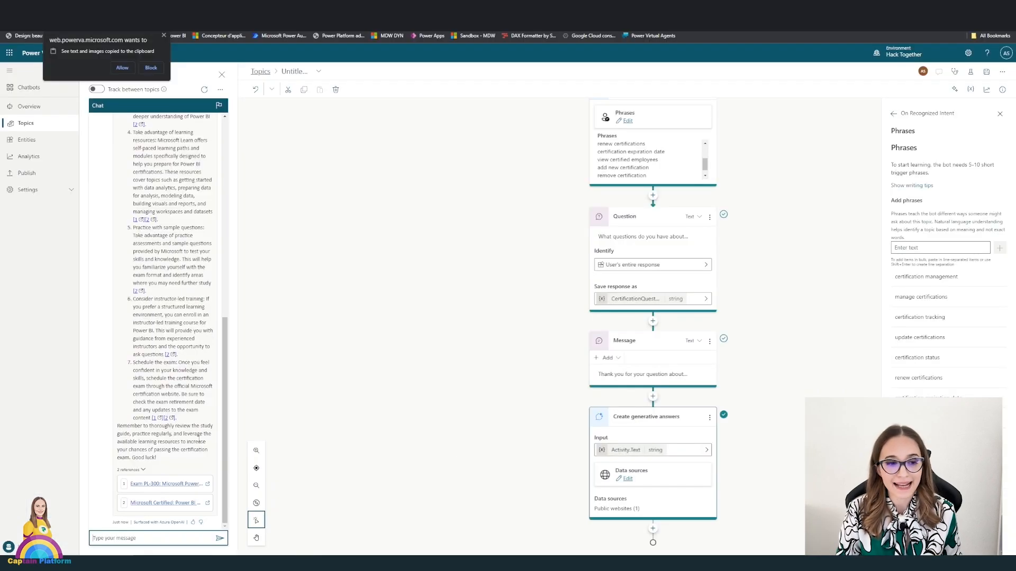
Read through the generated answer in the test chat, from the preparation steps to the references at its end.
{"action": "scroll", "coordinate": [199, 440], "scroll_direction": "up", "scroll_amount": 7}
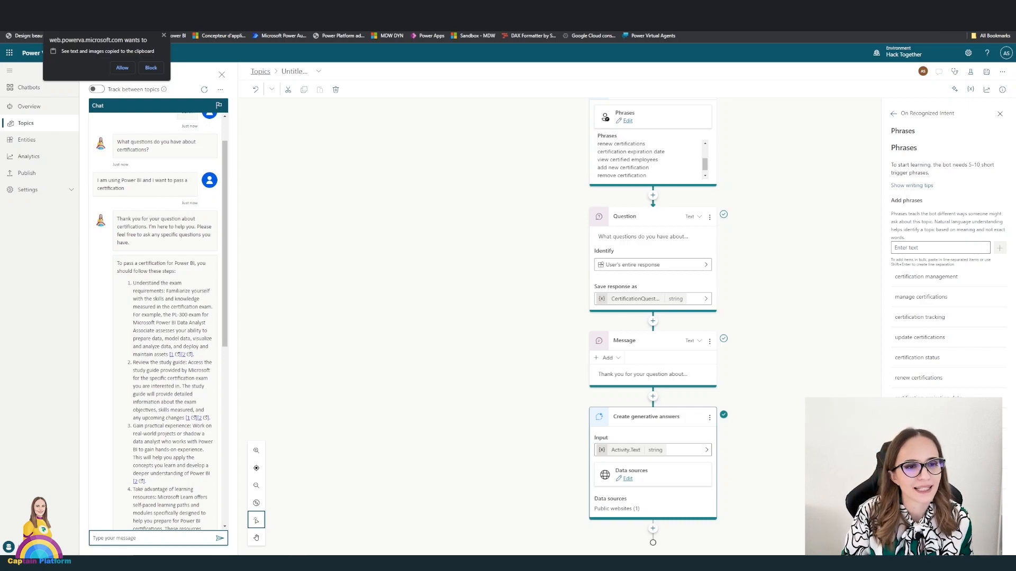
{"action": "scroll", "coordinate": [137, 296], "scroll_direction": "down", "scroll_amount": 3}
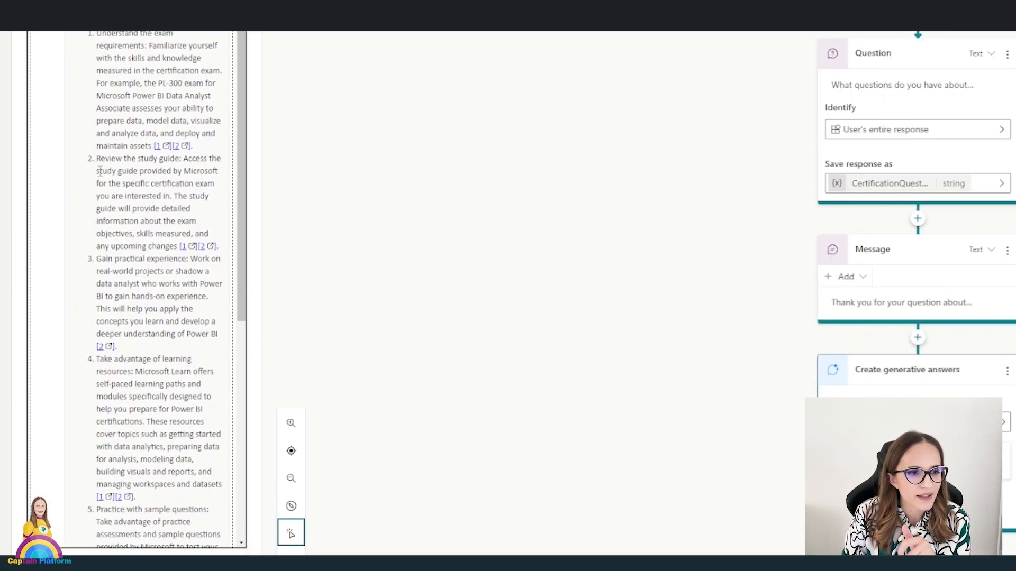
{"action": "scroll", "coordinate": [158, 185], "scroll_direction": "down", "scroll_amount": 3}
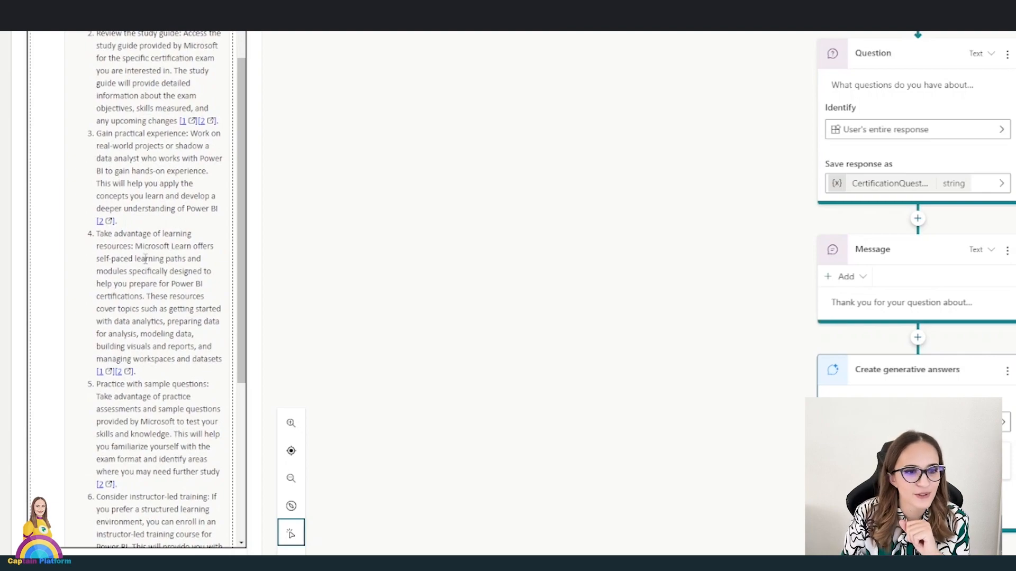
{"action": "scroll", "coordinate": [145, 259], "scroll_direction": "down", "scroll_amount": 3}
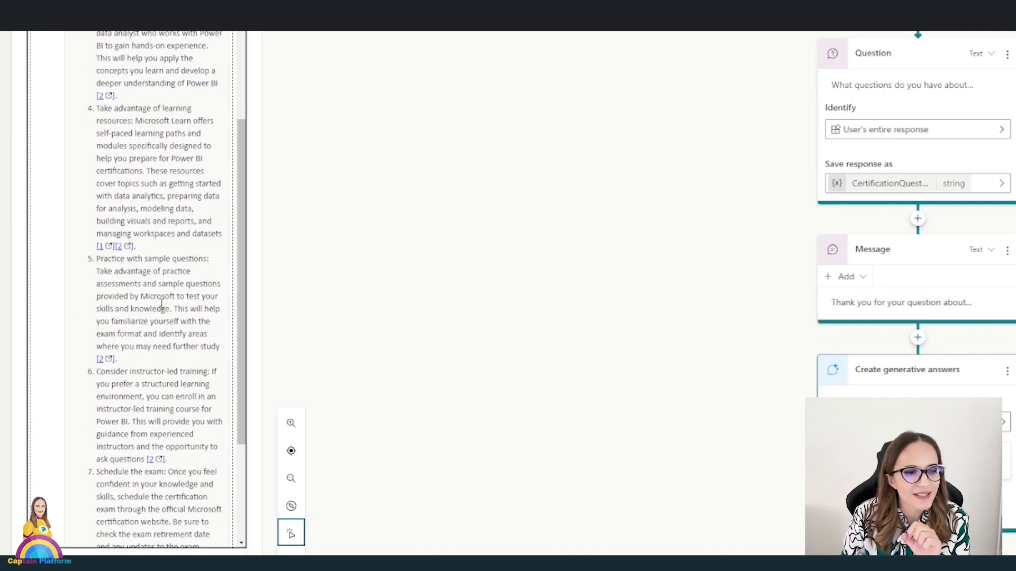
{"action": "scroll", "coordinate": [170, 304], "scroll_direction": "down", "scroll_amount": 5}
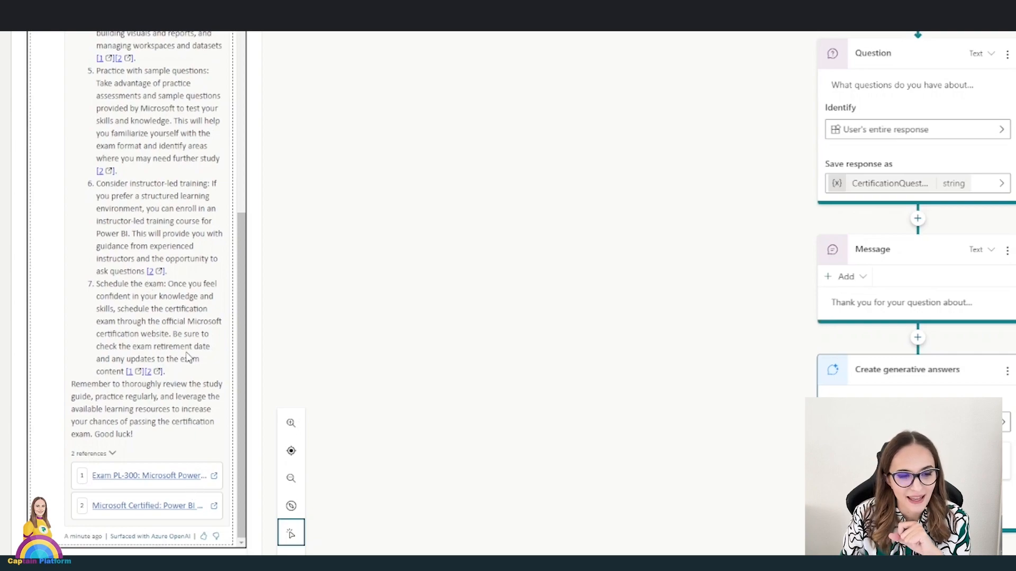
{"action": "scroll", "coordinate": [188, 359], "scroll_direction": "up", "scroll_amount": 8}
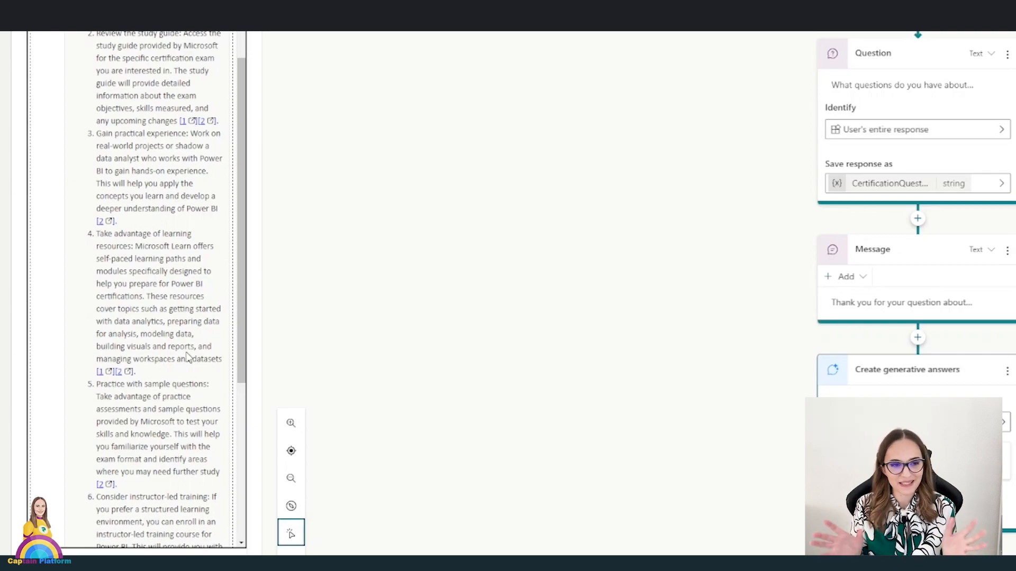
{"action": "scroll", "coordinate": [188, 358], "scroll_direction": "down", "scroll_amount": 8}
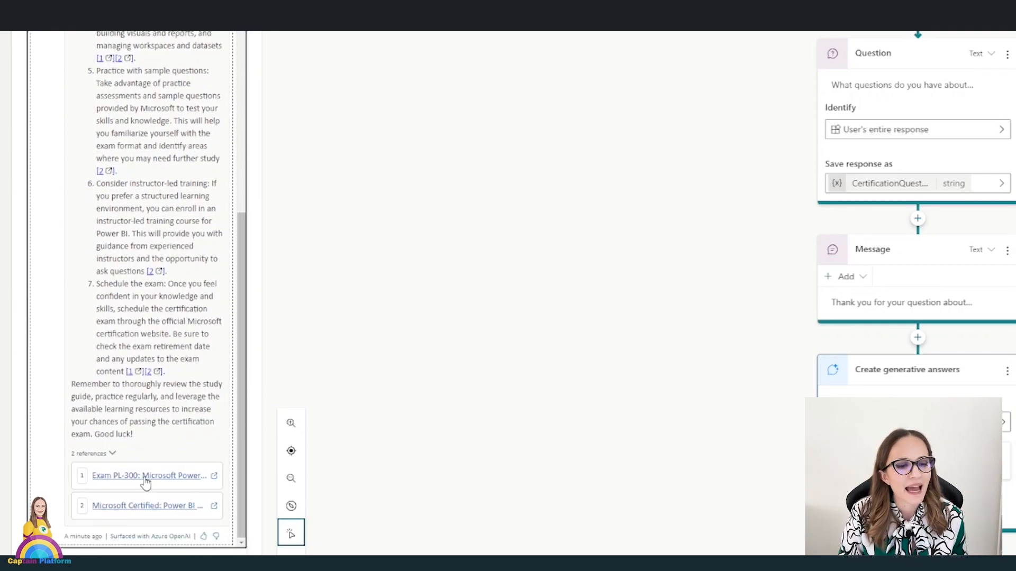
Open the answer's Exam PL-300 reference and look through the exam description, skills measured and preparation options.
{"action": "left_click", "coordinate": [146, 476]}
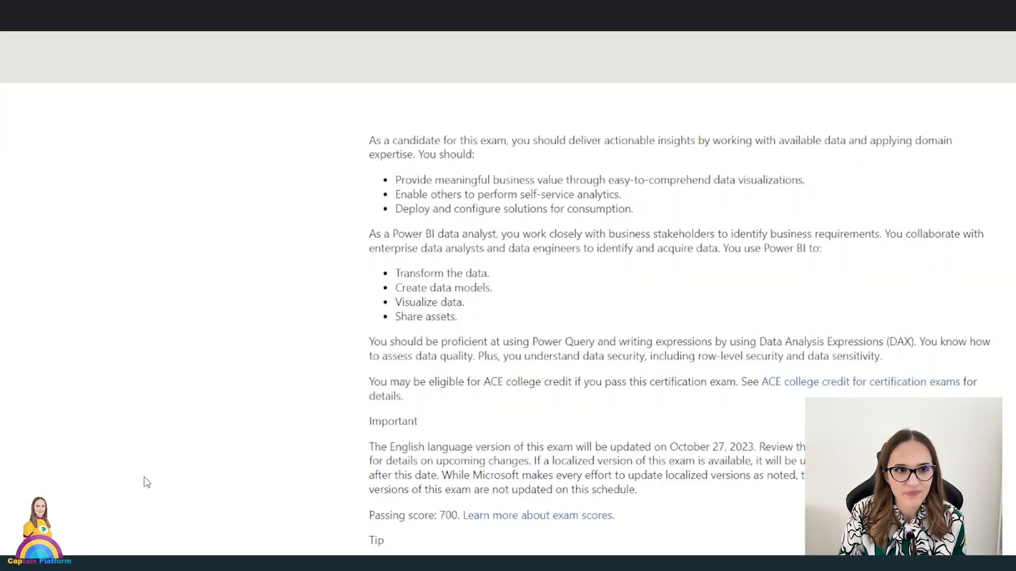
{"action": "scroll", "coordinate": [594, 211], "scroll_direction": "down", "scroll_amount": 20}
{"action": "scroll", "coordinate": [641, 226], "scroll_direction": "up", "scroll_amount": 7}
{"action": "scroll", "coordinate": [644, 228], "scroll_direction": "up", "scroll_amount": 5}
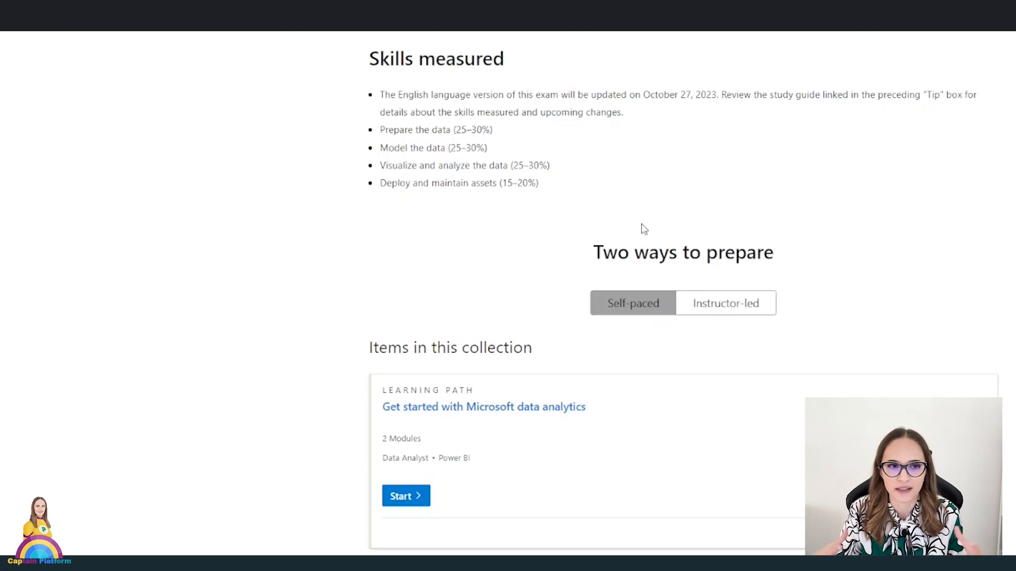
{"action": "scroll", "coordinate": [637, 231], "scroll_direction": "up", "scroll_amount": 10}
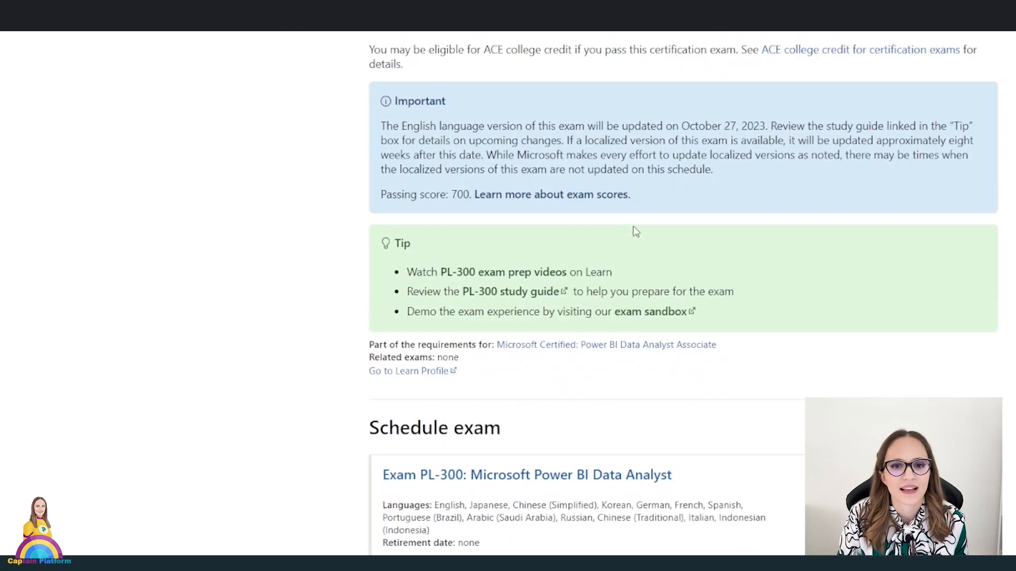
{"action": "scroll", "coordinate": [650, 208], "scroll_direction": "down", "scroll_amount": 5}
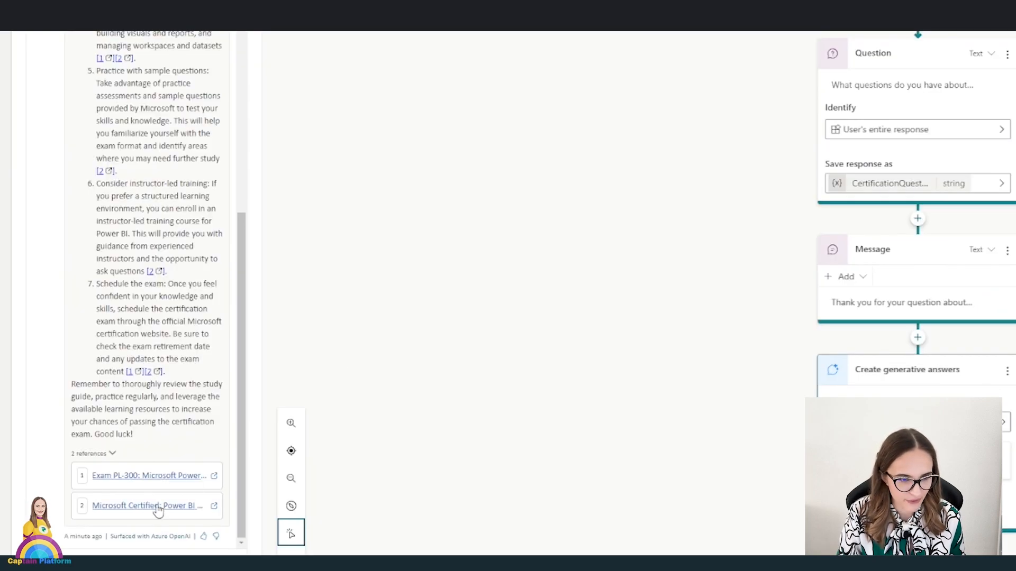
Open the answer's Microsoft Certified: Power BI reference, skim its certification details, and return to the start of the generated answer.
{"action": "left_click", "coordinate": [157, 506]}
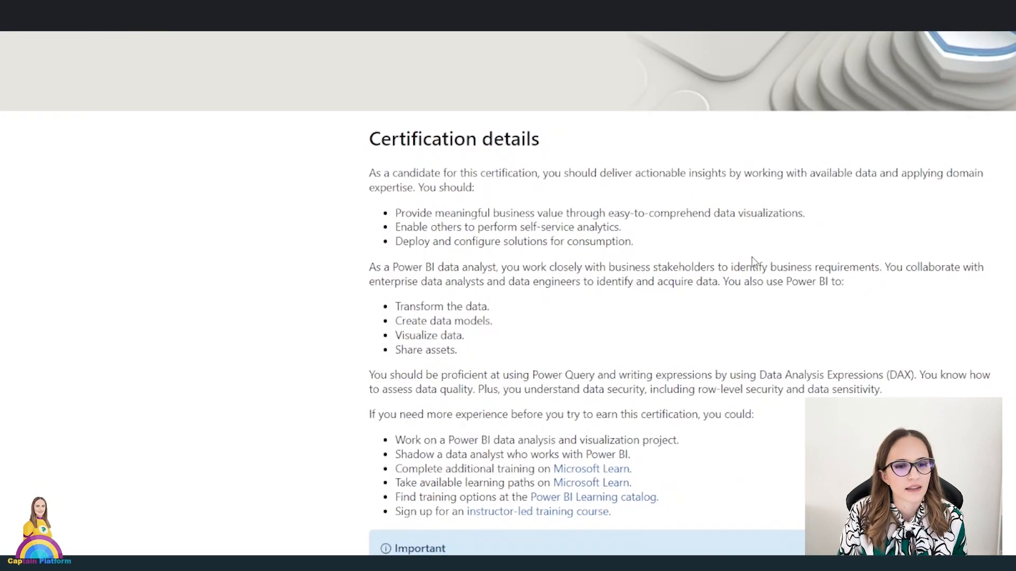
{"action": "scroll", "coordinate": [752, 257], "scroll_direction": "down", "scroll_amount": 10}
{"action": "scroll", "coordinate": [752, 257], "scroll_direction": "down", "scroll_amount": 5}
{"action": "scroll", "coordinate": [752, 257], "scroll_direction": "up", "scroll_amount": 12}
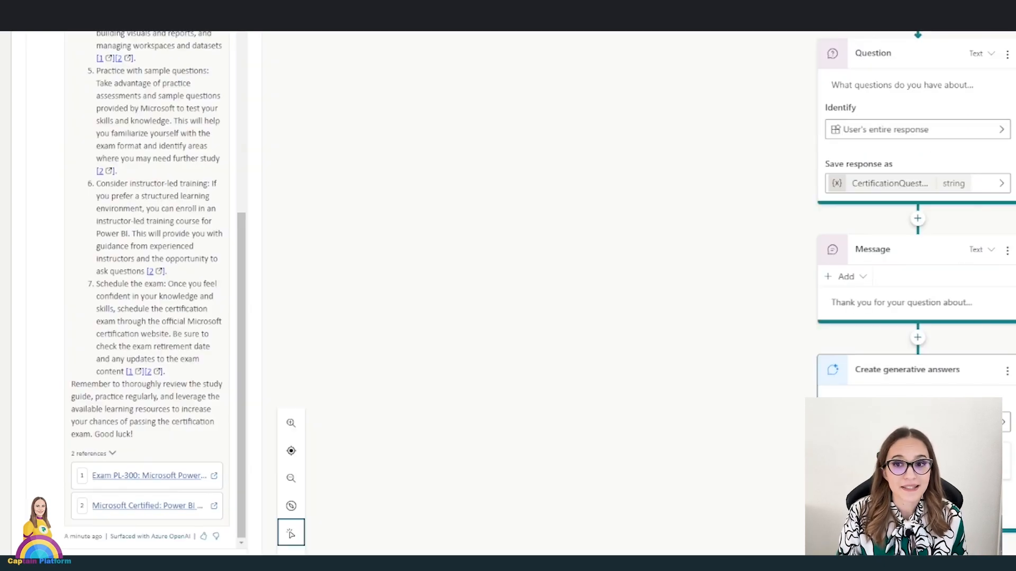
{"action": "scroll", "coordinate": [221, 274], "scroll_direction": "up", "scroll_amount": 5}
{"action": "scroll", "coordinate": [221, 274], "scroll_direction": "up", "scroll_amount": 6}
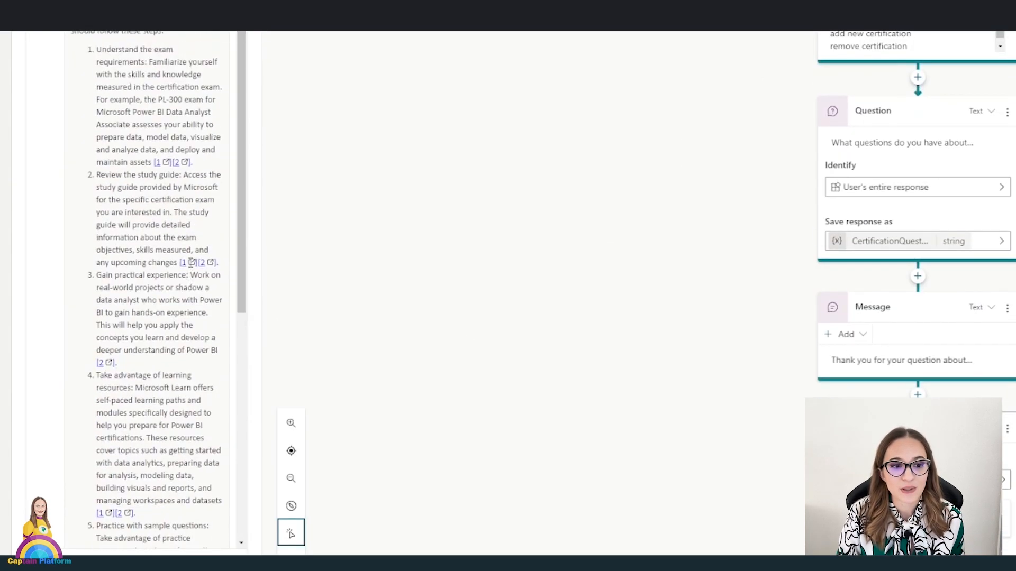